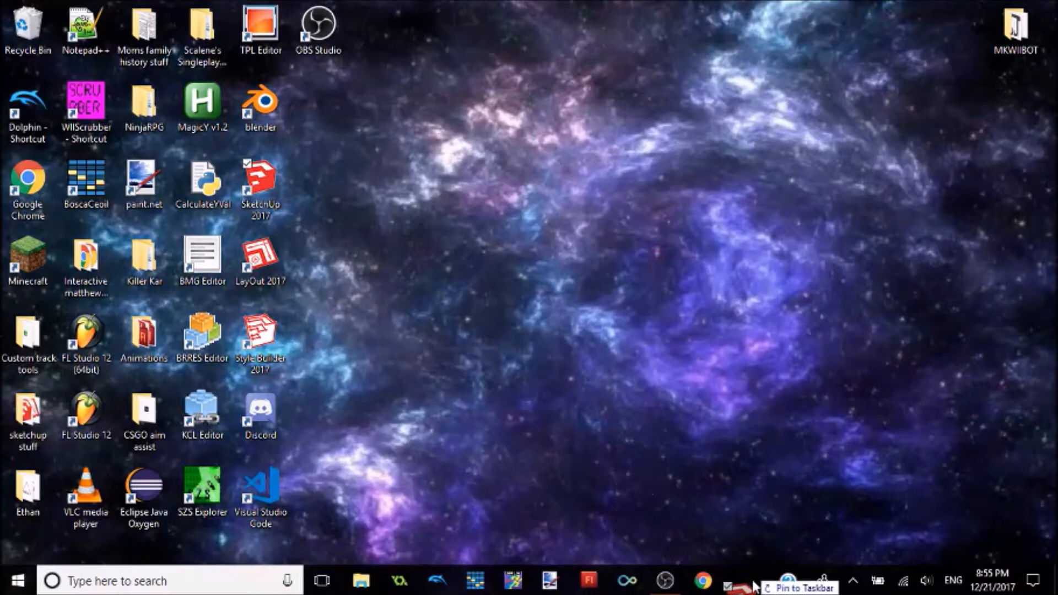
- Launch SketchUp 2017 and open the tutorialtrack model from the Documents folder
click(743, 578)
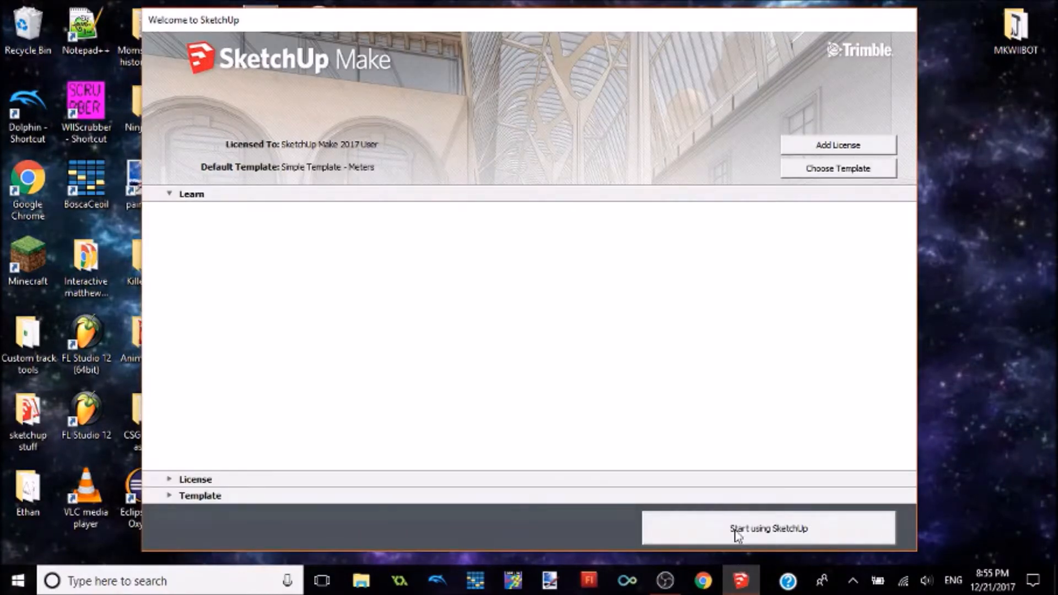
click(735, 530)
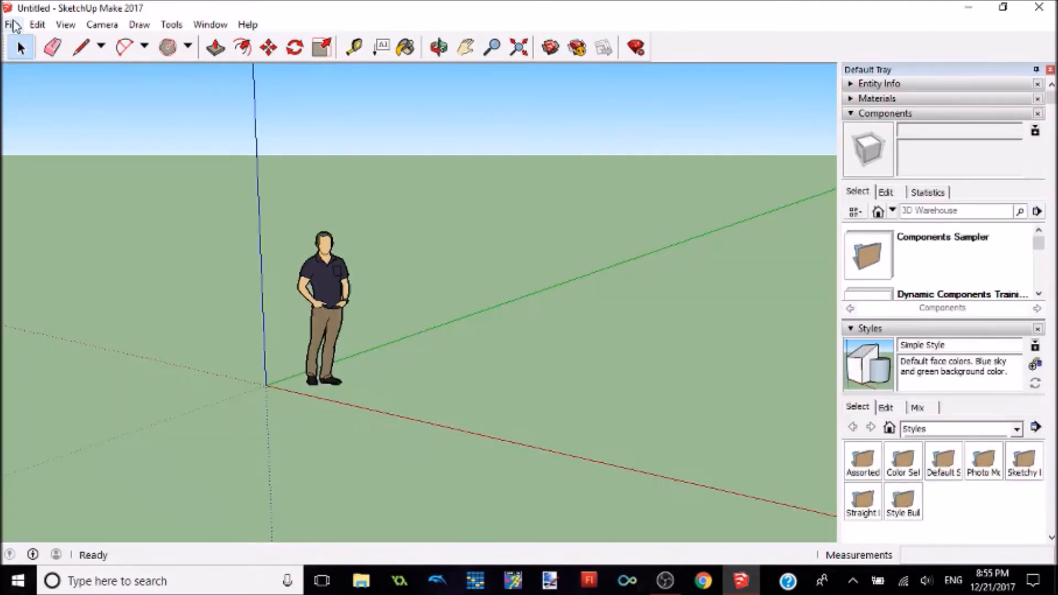
click(14, 24)
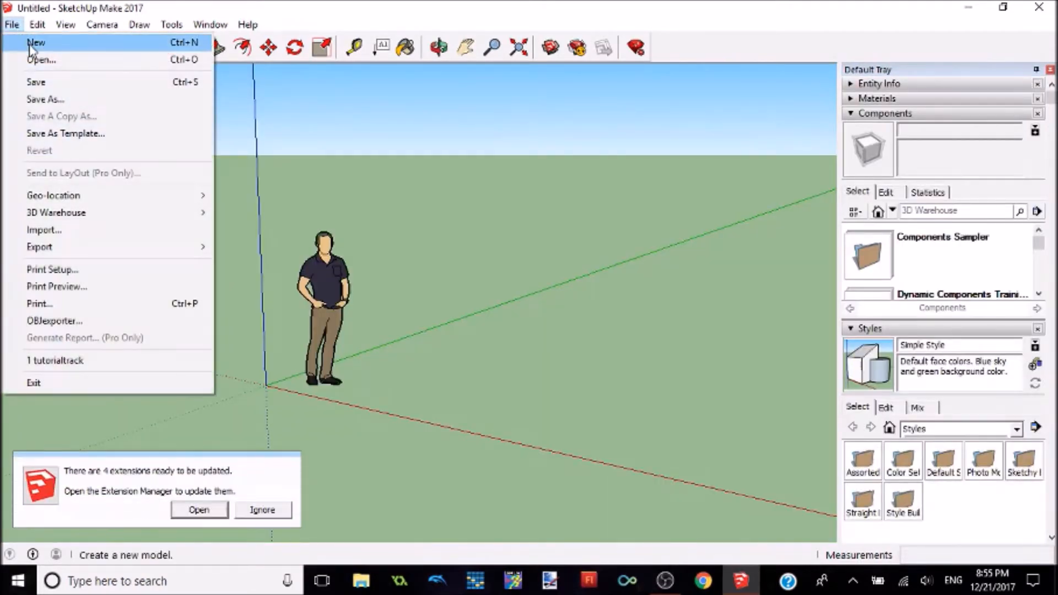
click(44, 59)
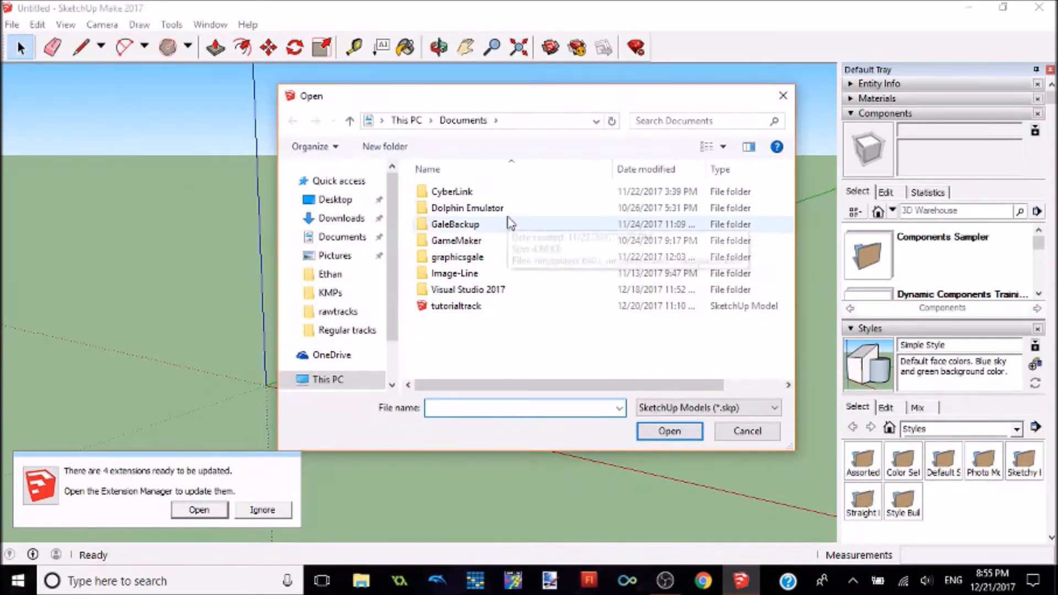
double_click(520, 305)
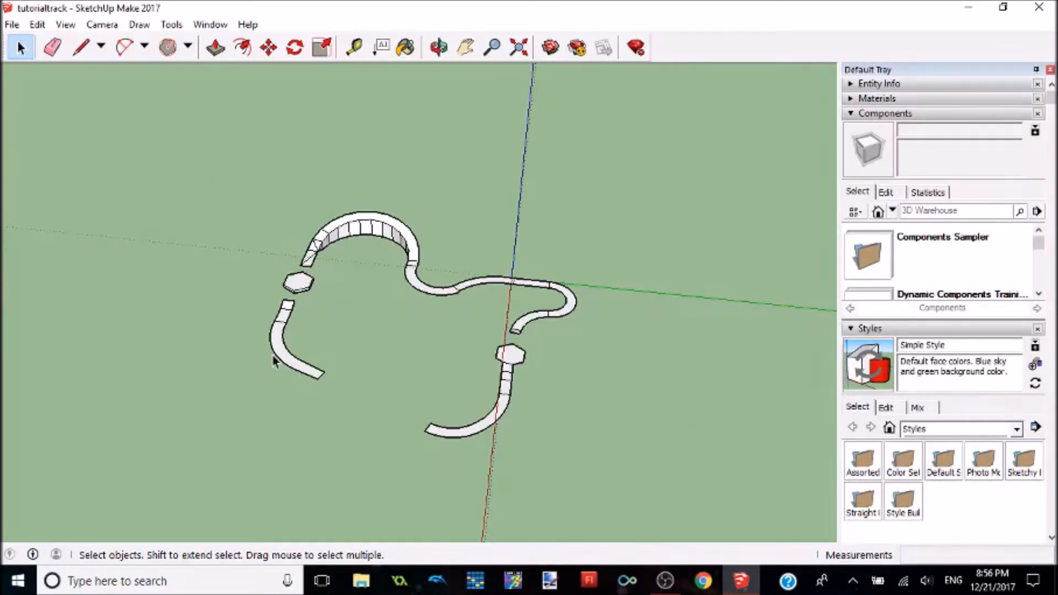
drag(224, 192, 635, 456)
click(635, 456)
- Minimize SketchUp and create a folder named Custom MKWII textures on the desktop
click(968, 7)
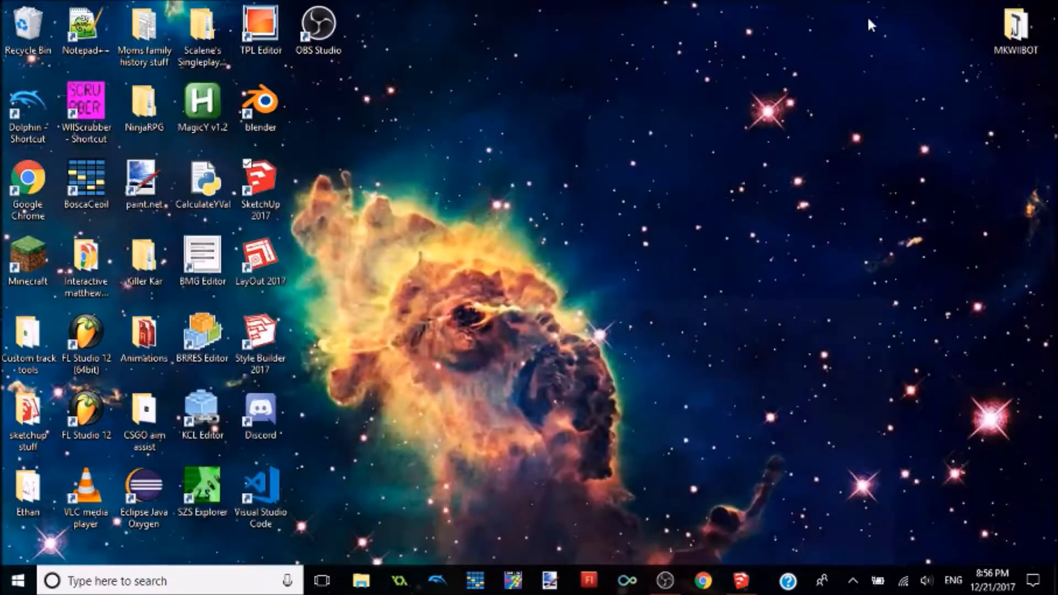
right_click(315, 103)
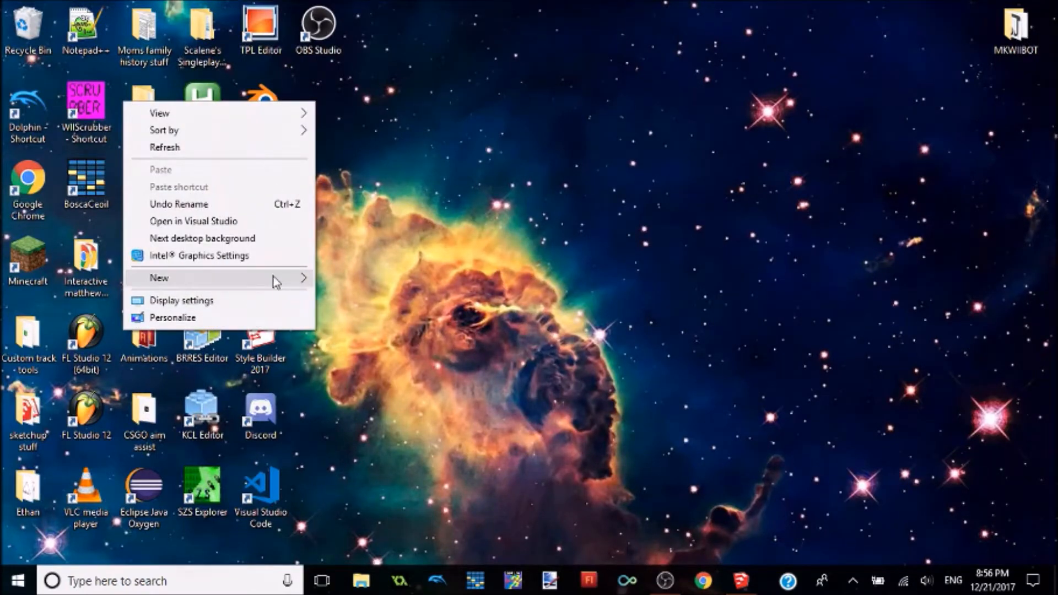
mouse_move(272, 283)
click(357, 282)
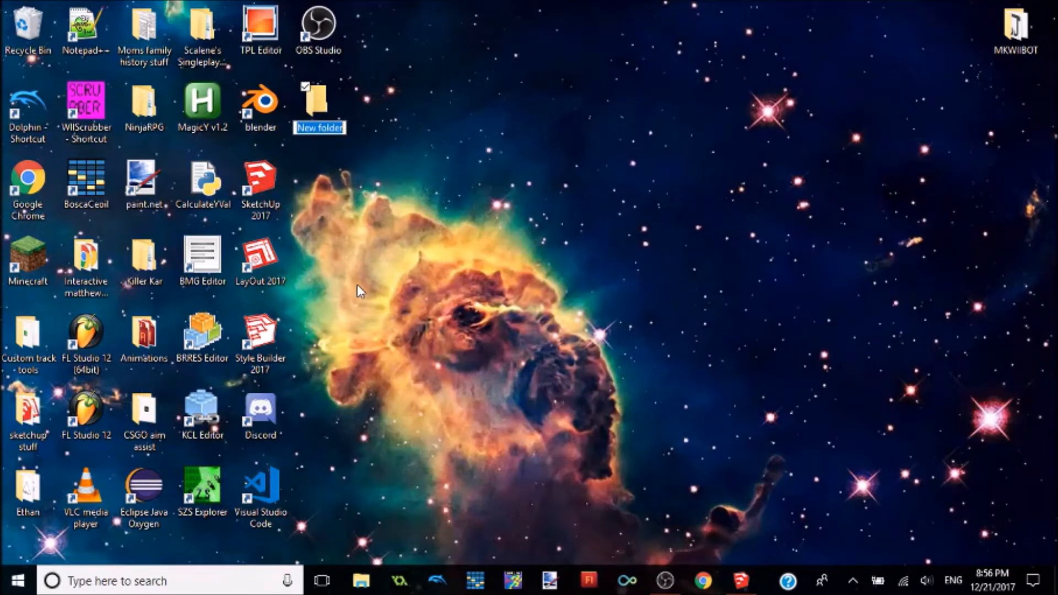
key(BackSpace)
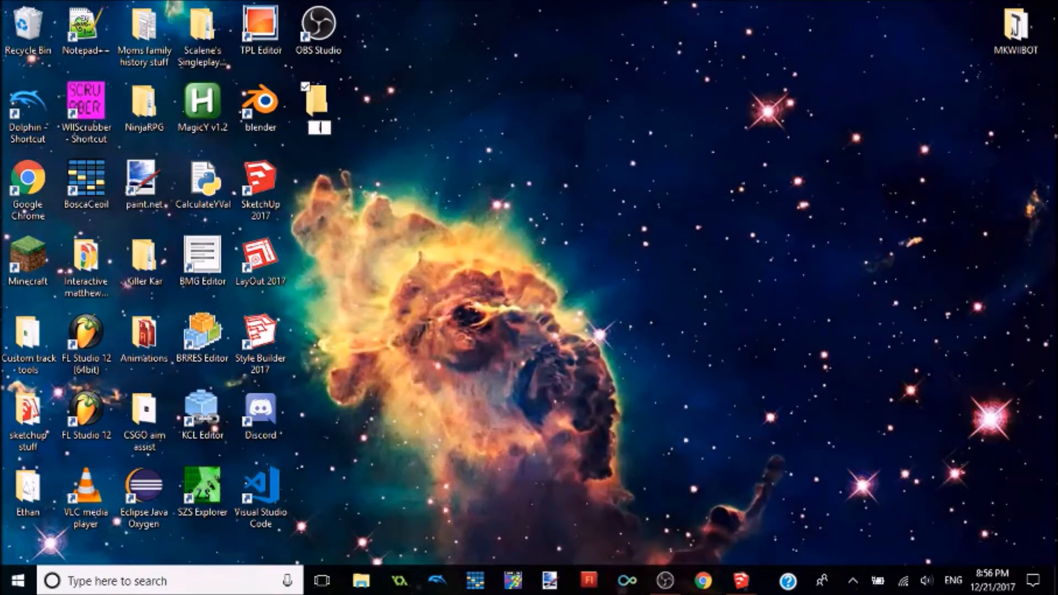
text(Custom MKWII texture)
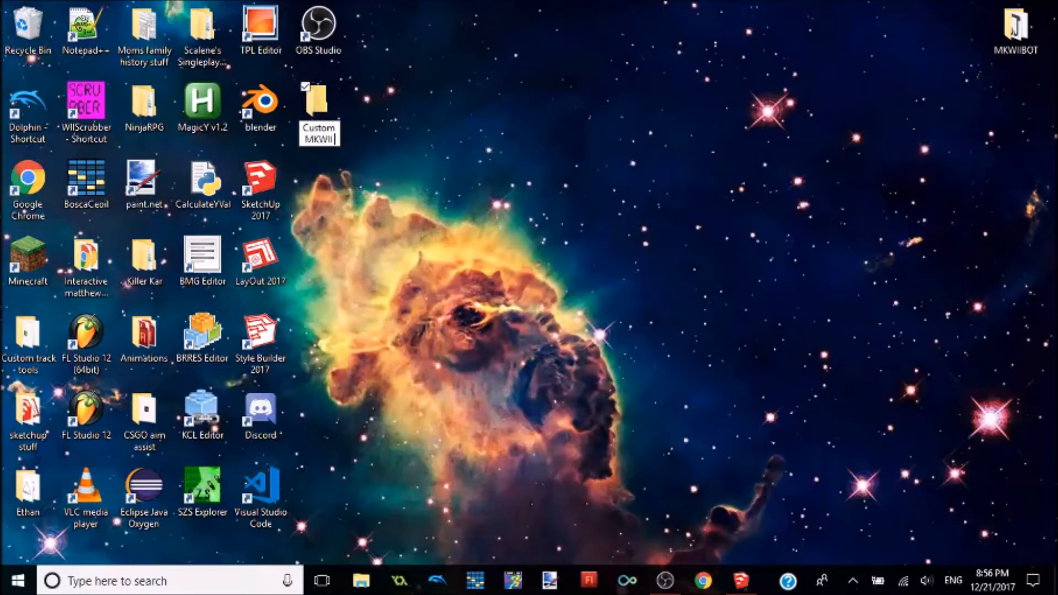
text(s)
key(Return)
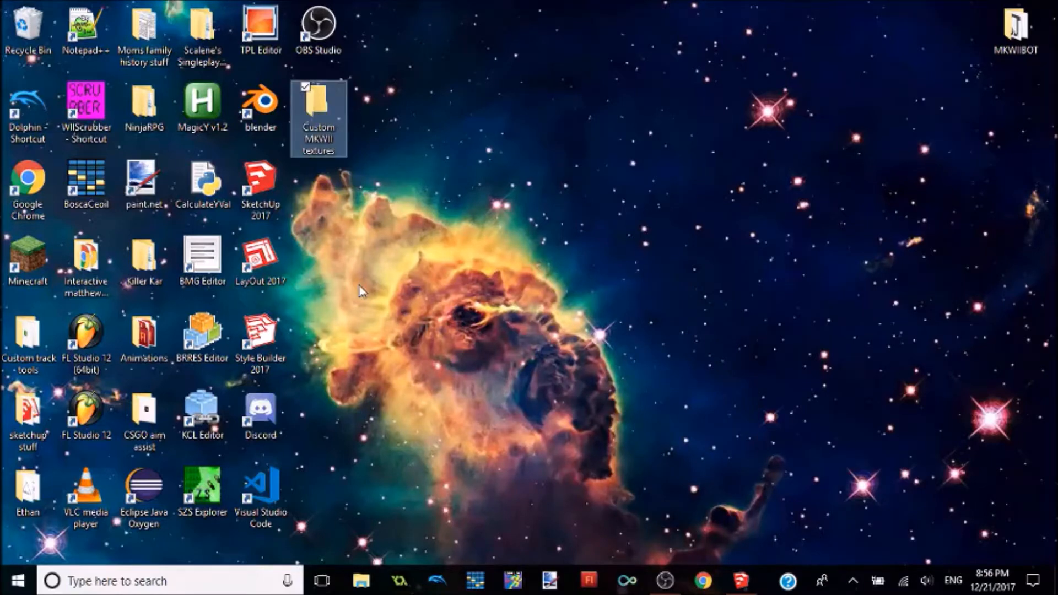
click(462, 336)
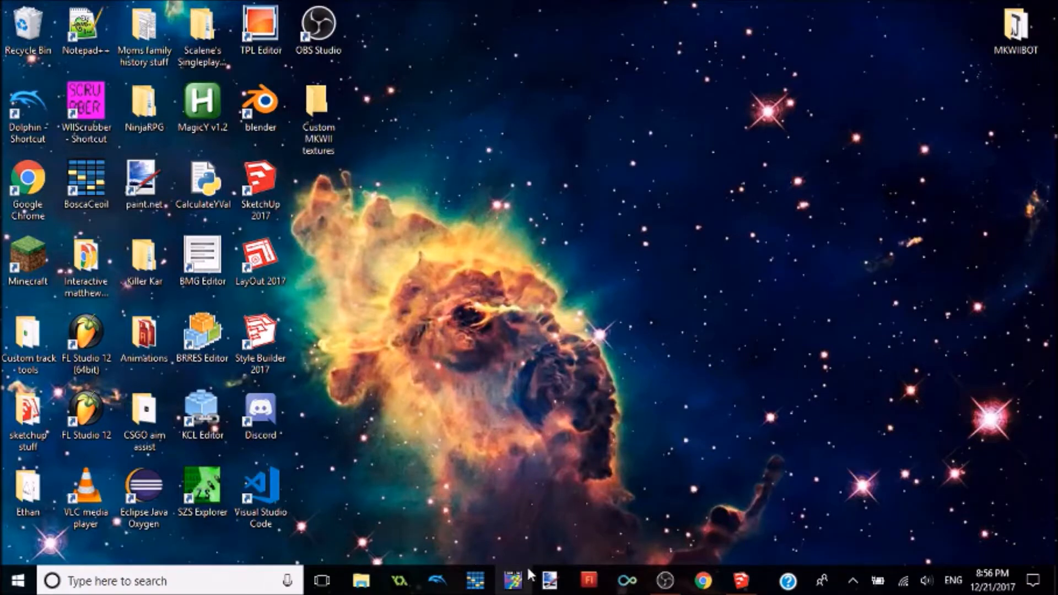
- Open Dolphin and bring up the disc filesystem in the properties of Nintendo's Mario Kart Wii
click(456, 585)
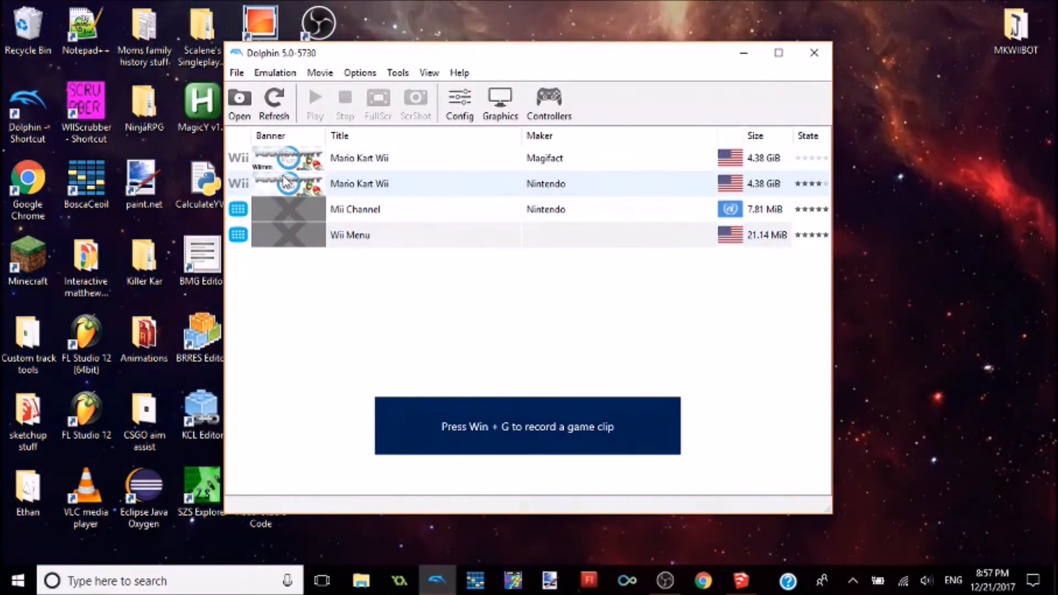
right_click(527, 182)
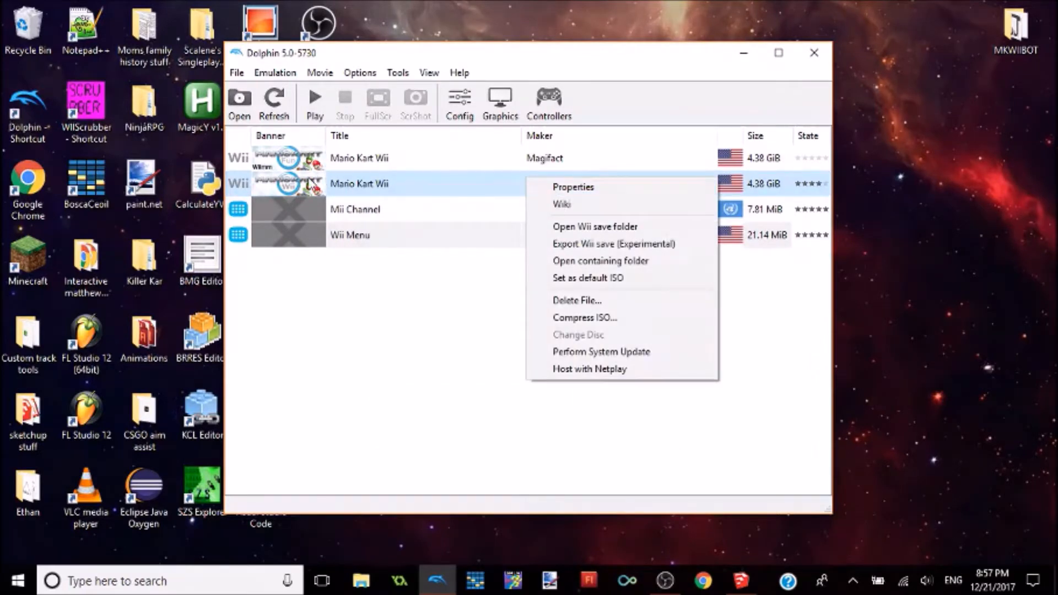
click(550, 188)
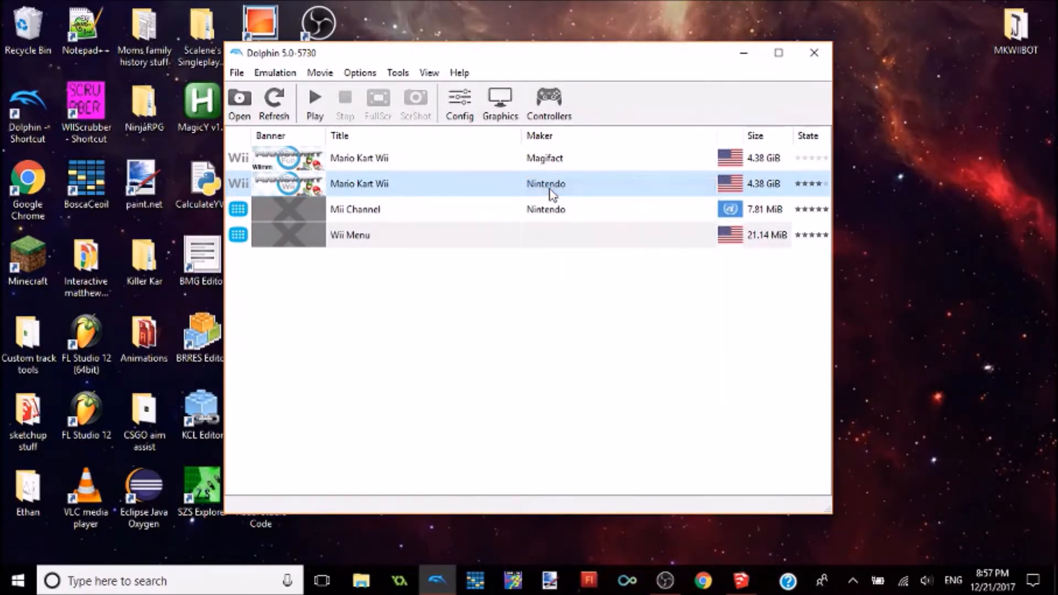
click(611, 107)
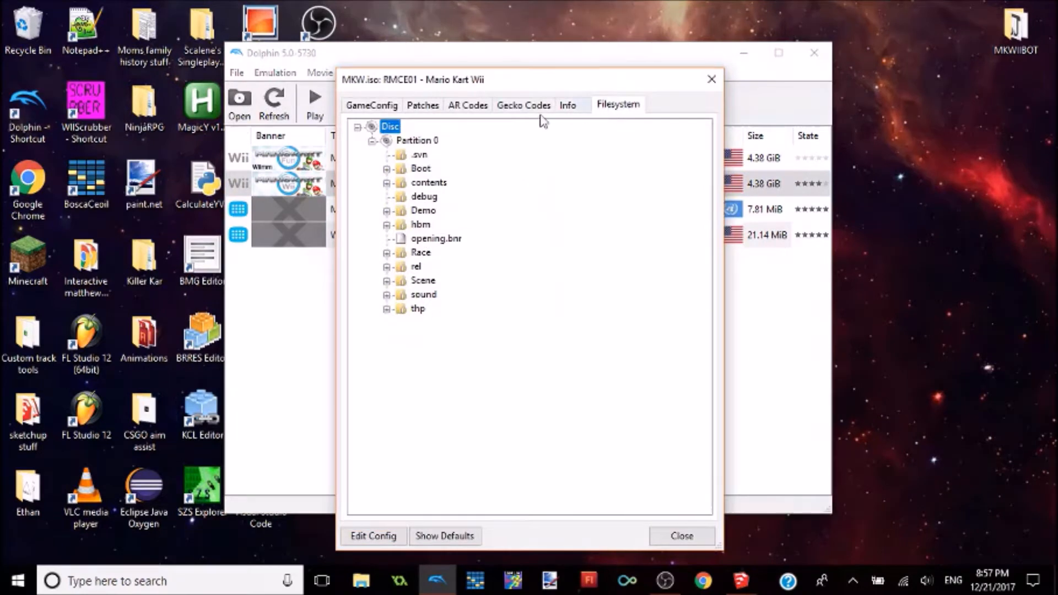
- Expand the Race and Course folders of Partition 0 and select rainbow_course.szs
click(372, 142)
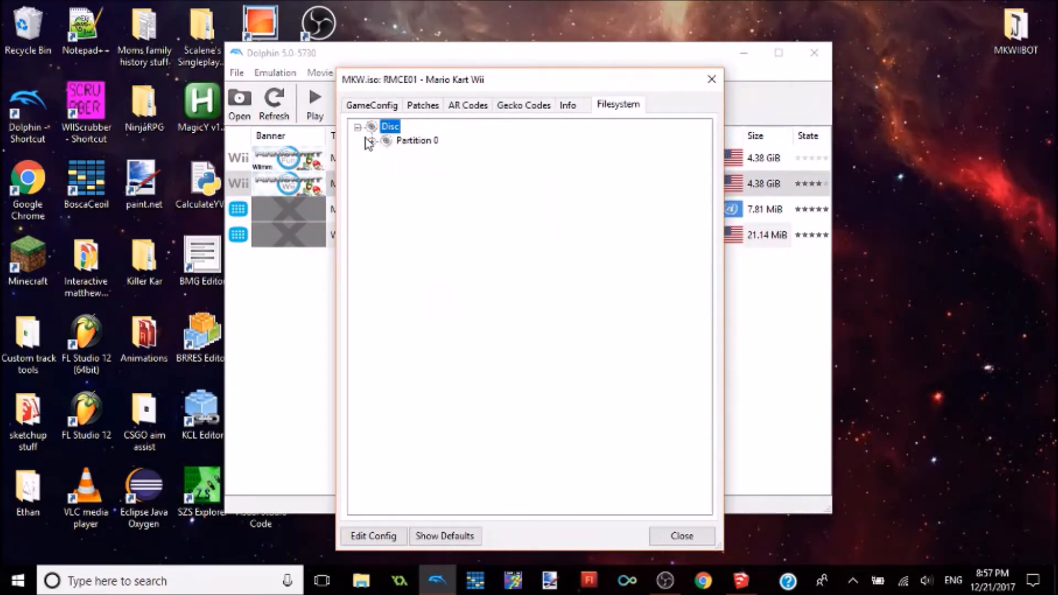
click(373, 142)
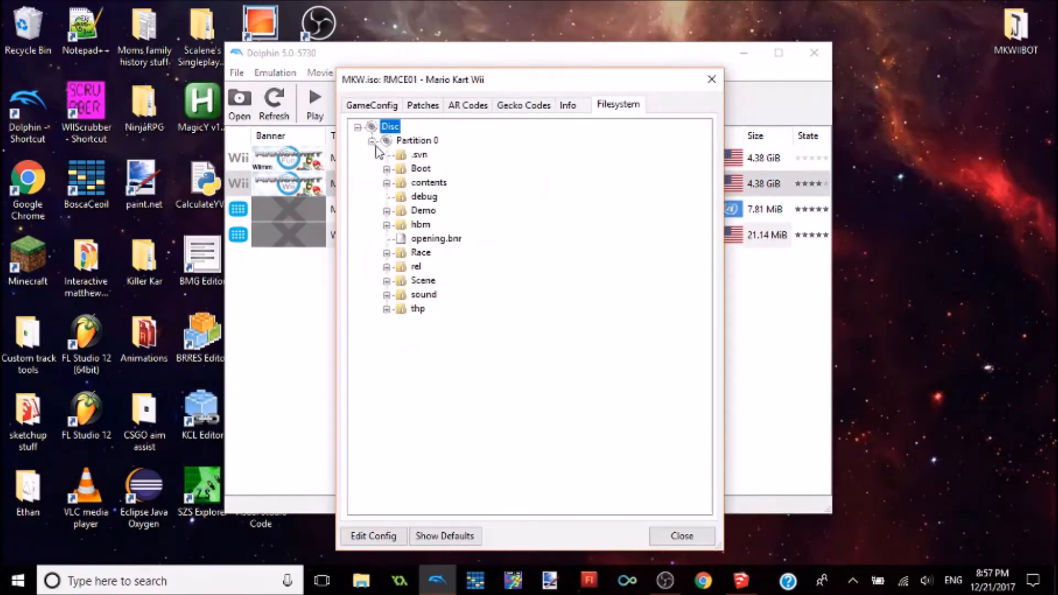
click(387, 253)
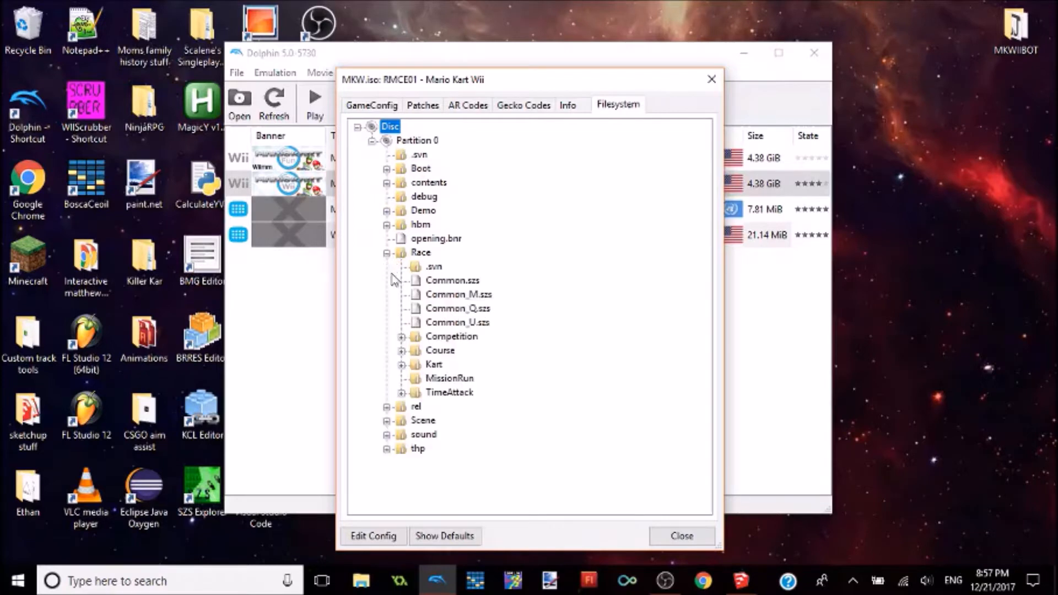
click(402, 351)
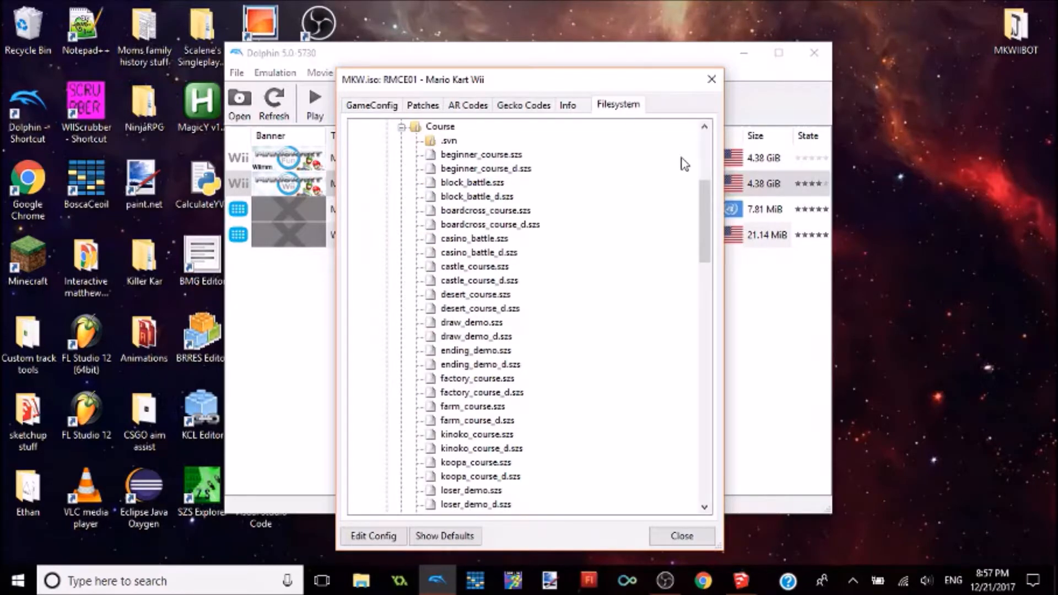
drag(704, 220, 581, 359)
click(455, 337)
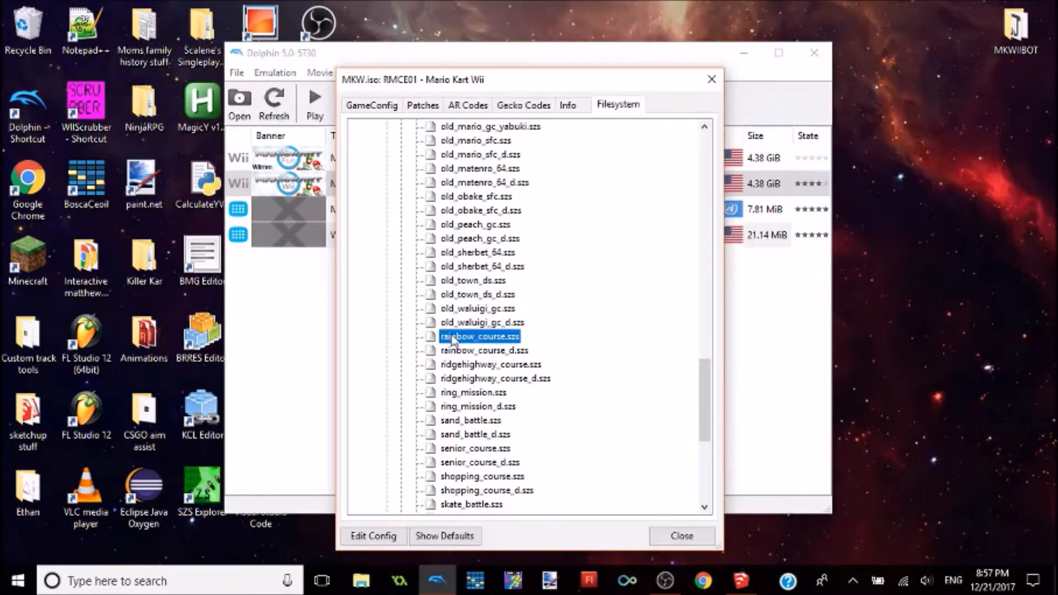
- Extract rainbow_course.szs to the Desktop, keeping its file name, and close the game properties and Dolphin
right_click(492, 338)
click(537, 346)
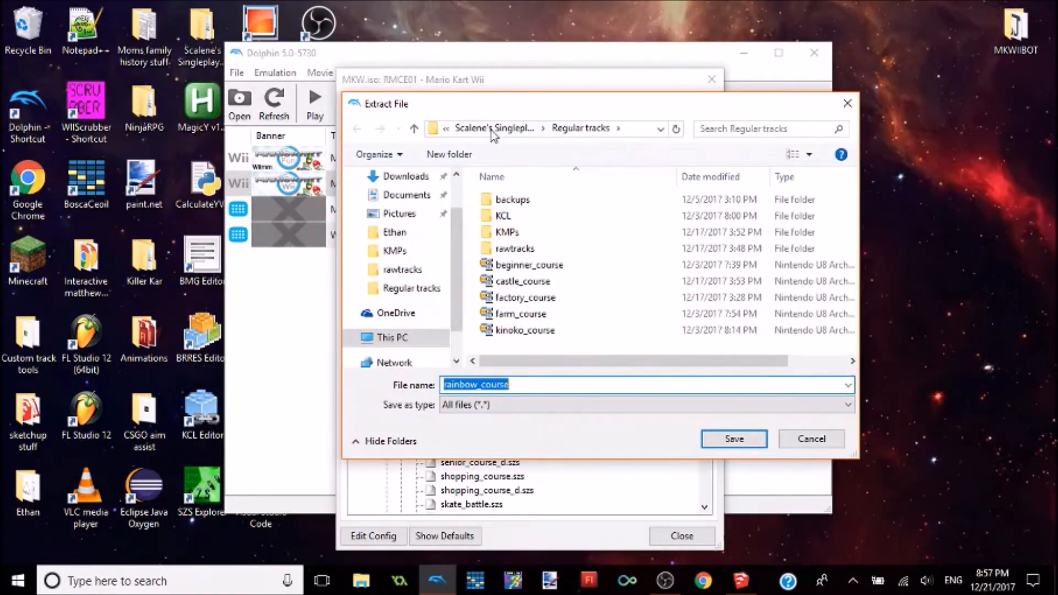
click(446, 128)
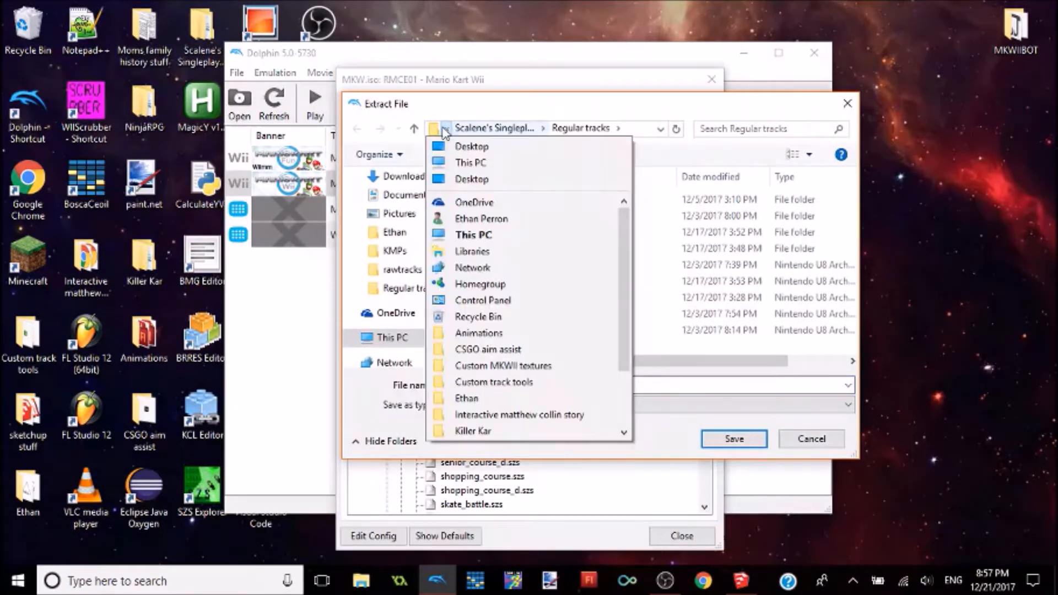
click(477, 142)
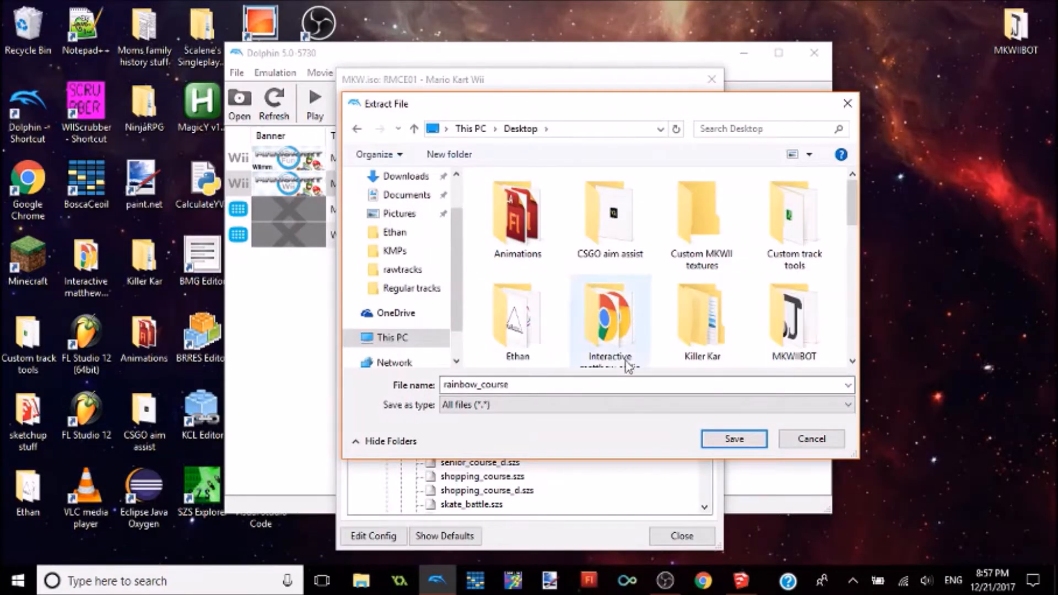
click(727, 439)
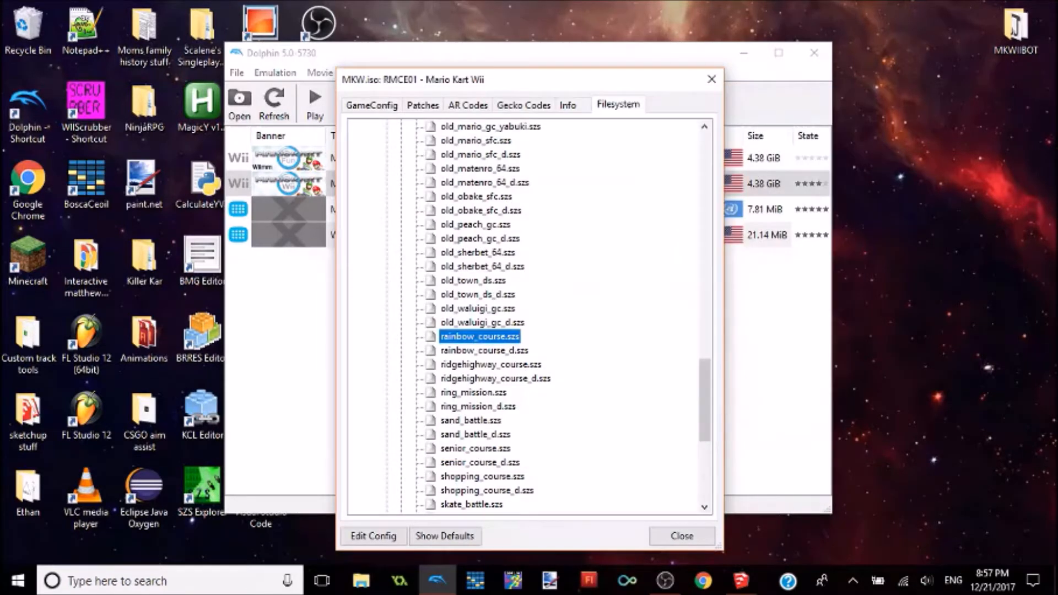
click(682, 535)
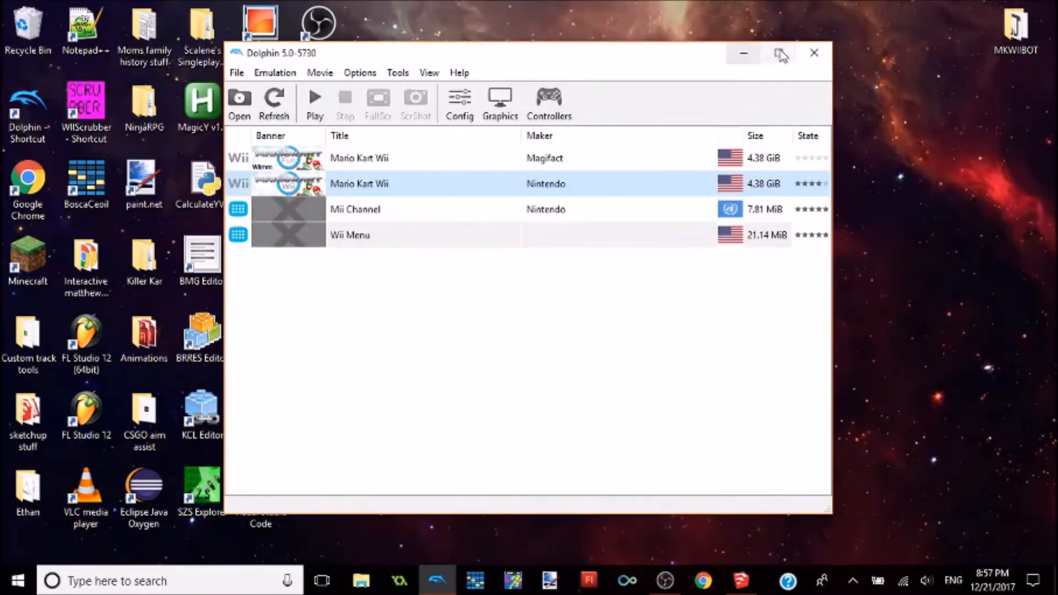
click(814, 53)
- Look at the extracted course file on the desktop and the SZS Modifier shortcut in the Custom track tools folder
mouse_move(325, 187)
mouse_down()
mouse_move(435, 282)
mouse_move(493, 177)
mouse_move(319, 184)
mouse_up()
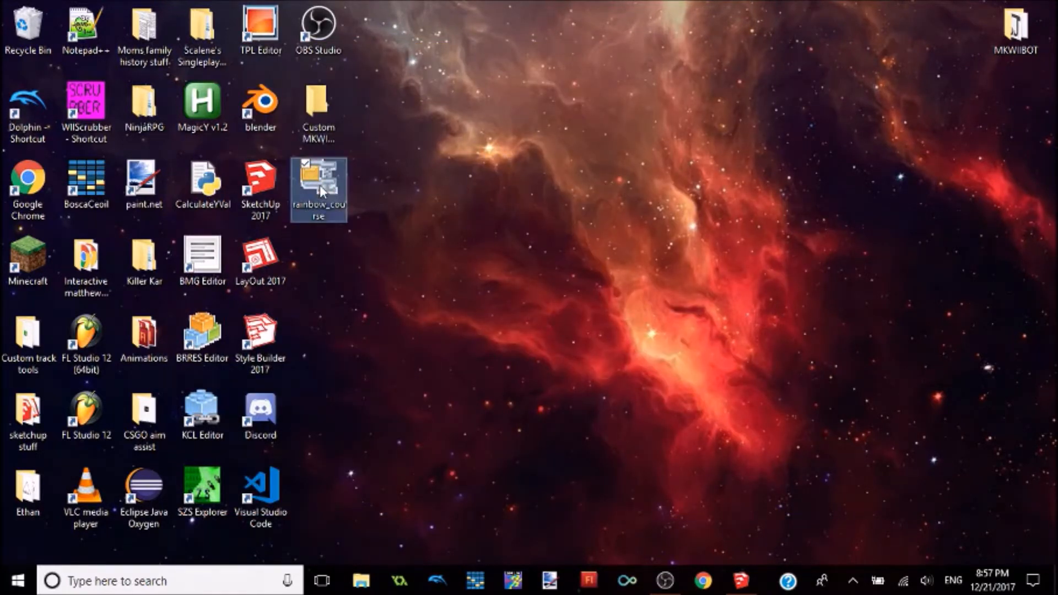
right_click(4, 322)
click(532, 256)
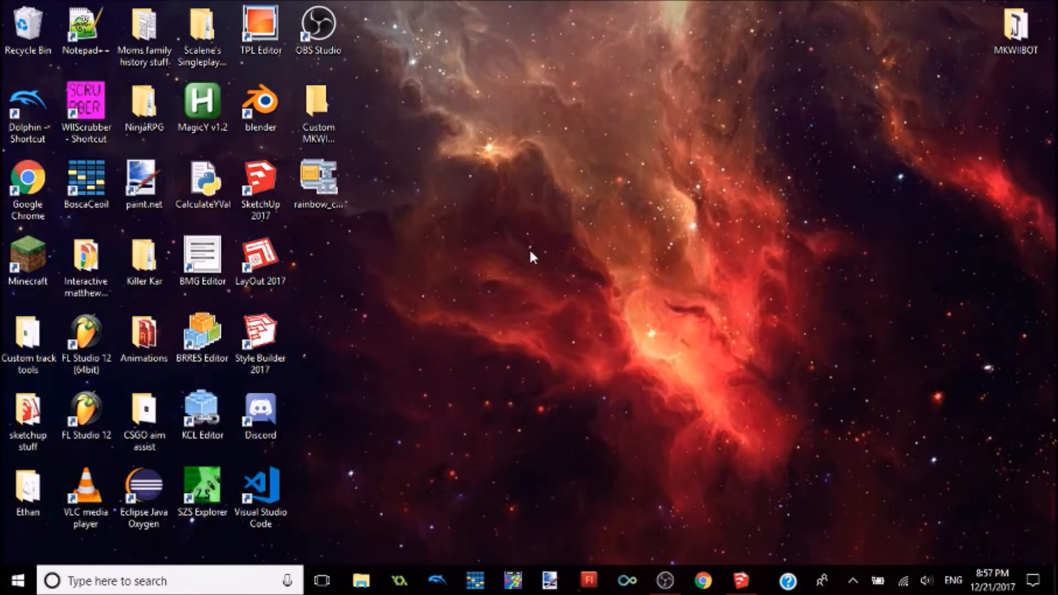
double_click(41, 357)
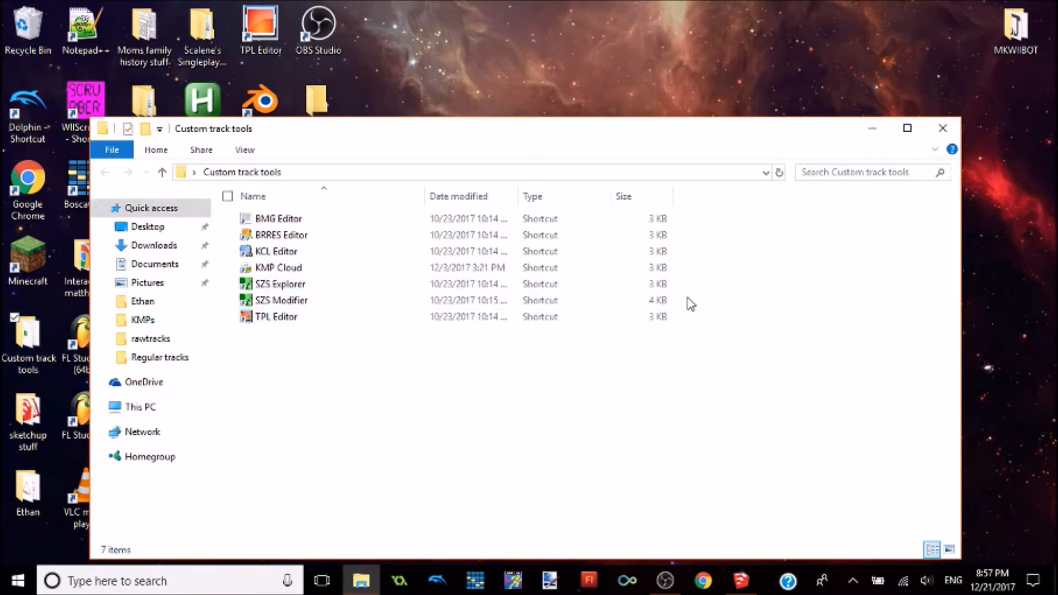
drag(573, 300, 561, 303)
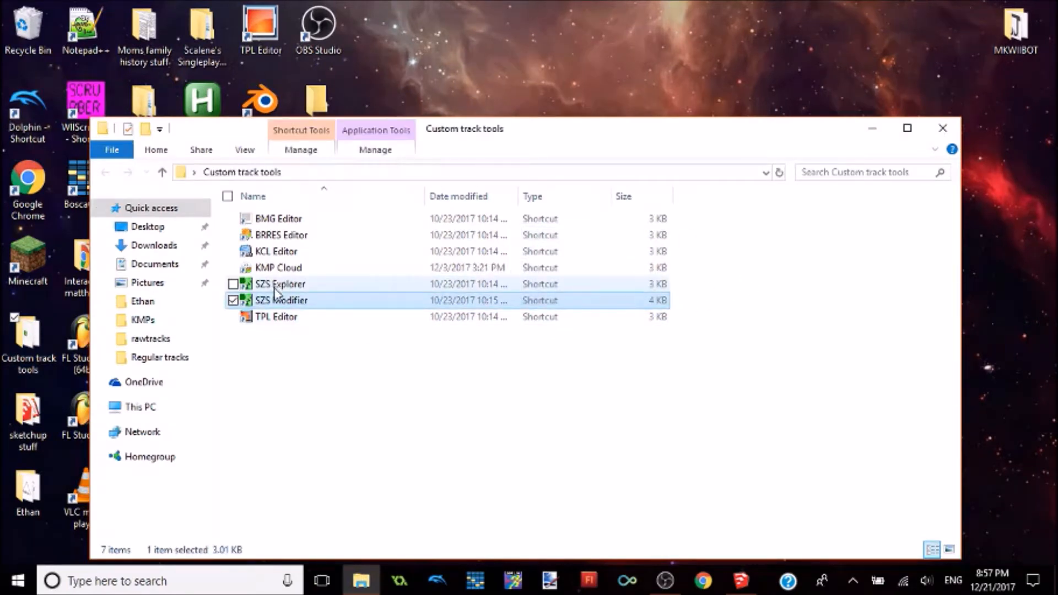
click(943, 127)
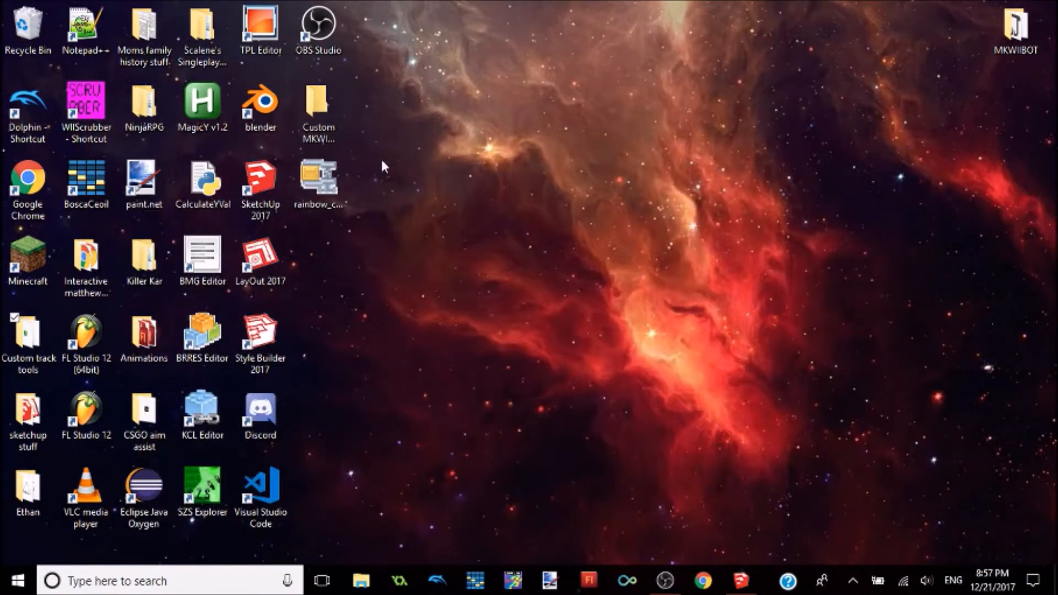
- Open the desktop file rainbow_course.szs with SZS Modifier and move its window fully into view
right_click(339, 166)
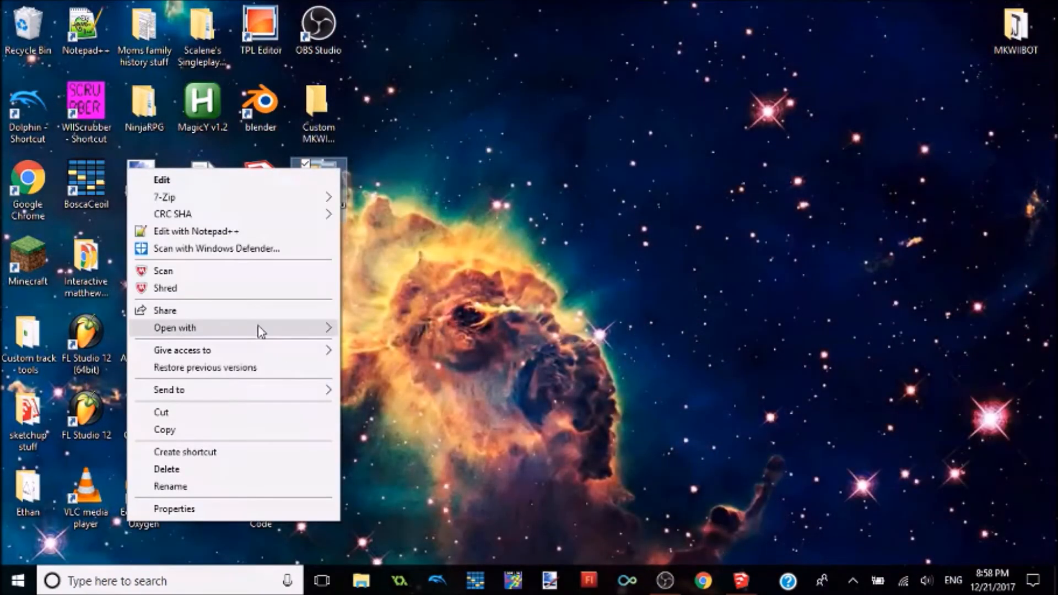
mouse_move(259, 329)
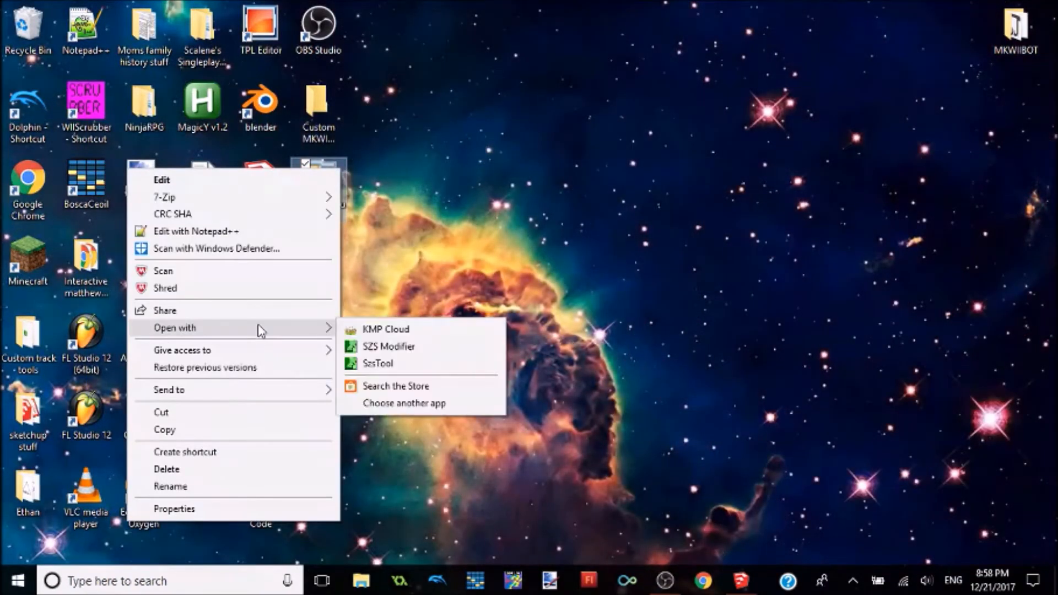
click(408, 350)
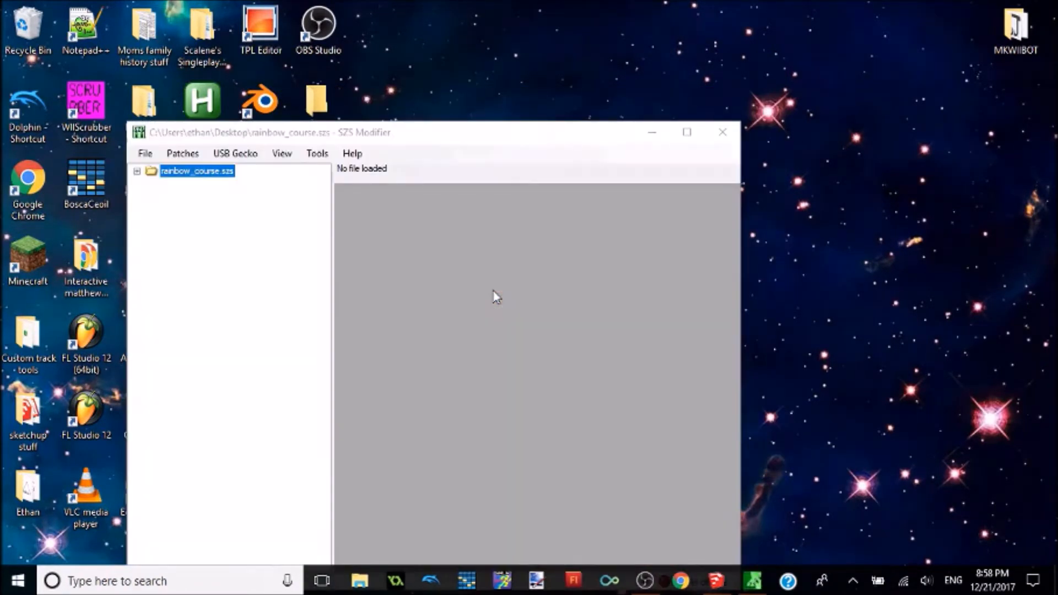
drag(511, 138, 608, 58)
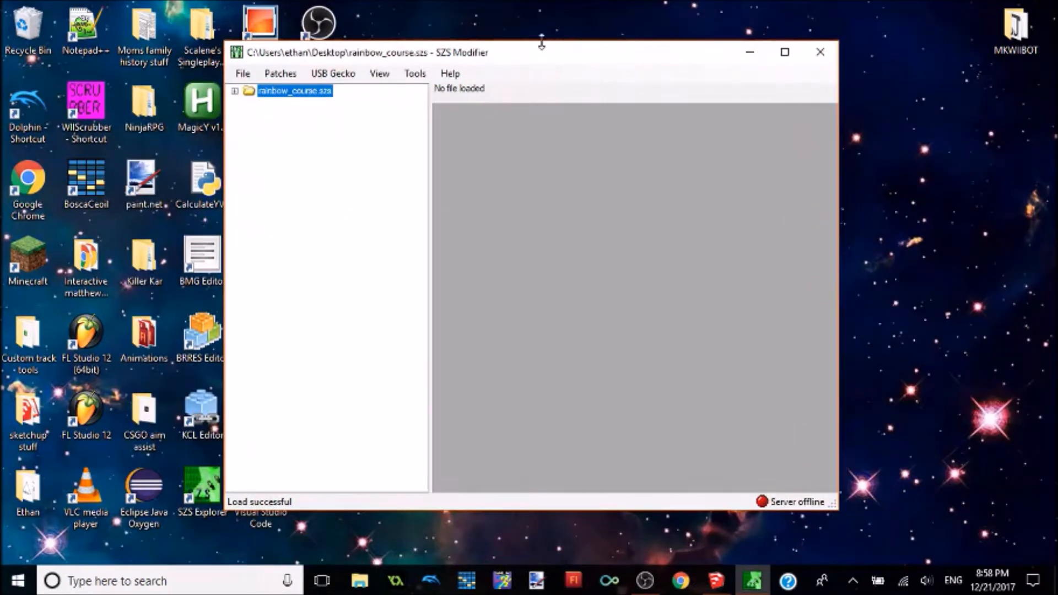
- Expand rainbow_course.szs down to the Textures(NW4R) folder of course_model.brres and preview the arrowShMrr and bumpGrad textures
click(235, 91)
click(249, 104)
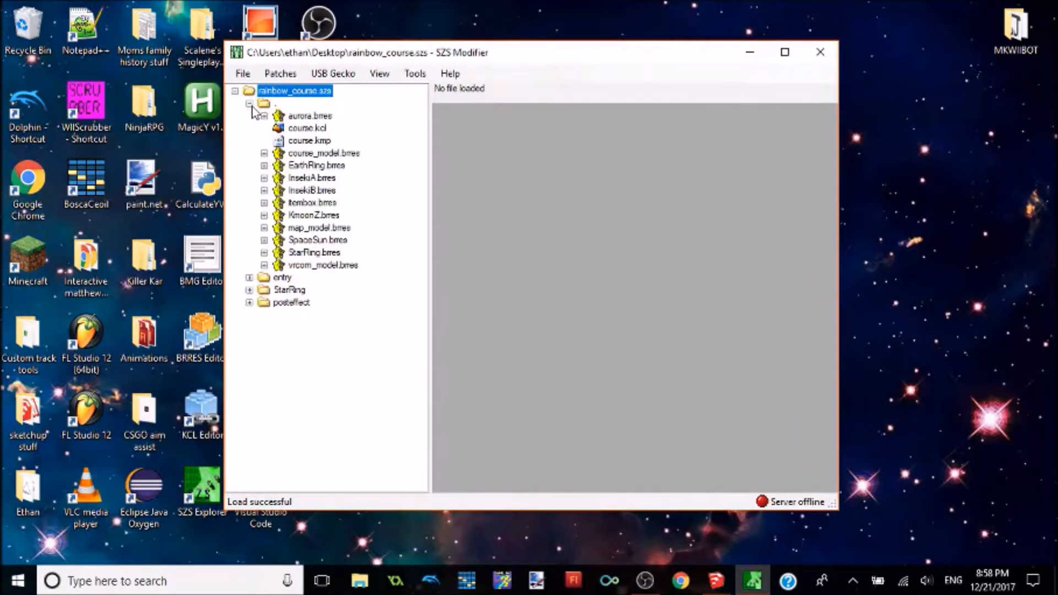
click(249, 104)
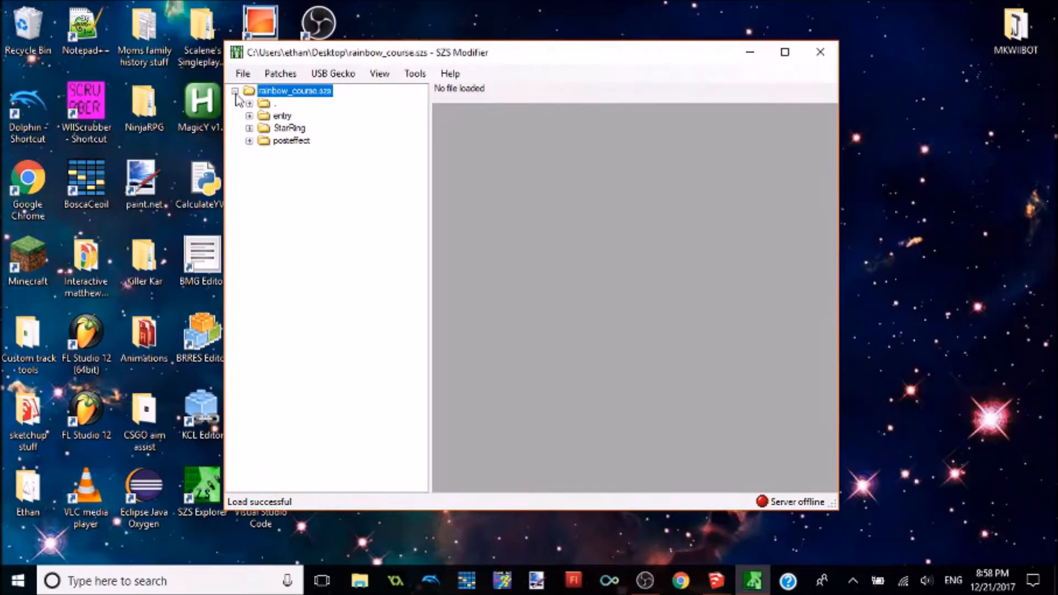
click(249, 105)
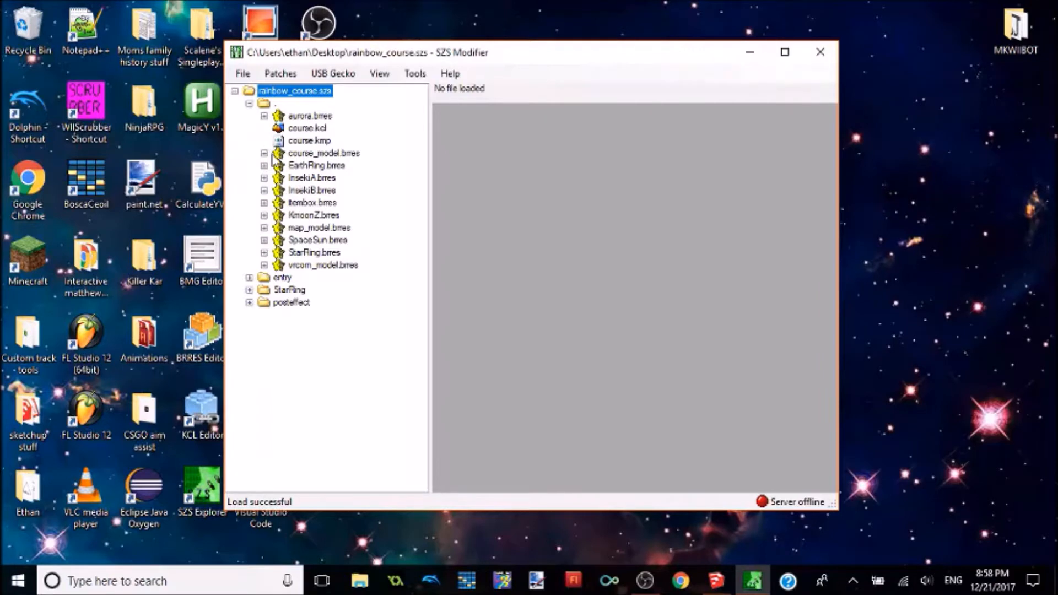
click(265, 154)
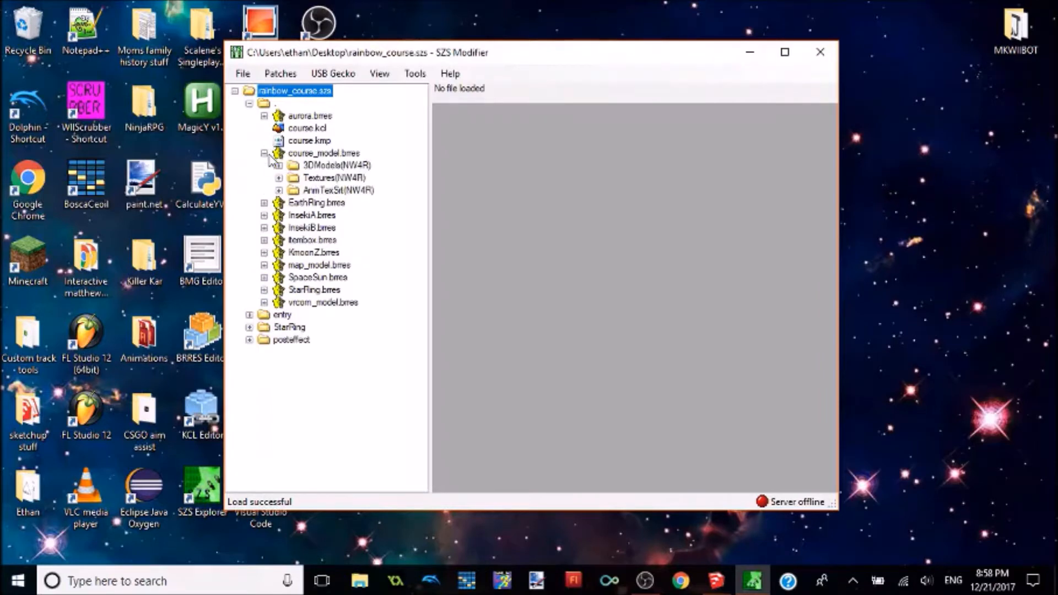
click(279, 177)
click(337, 191)
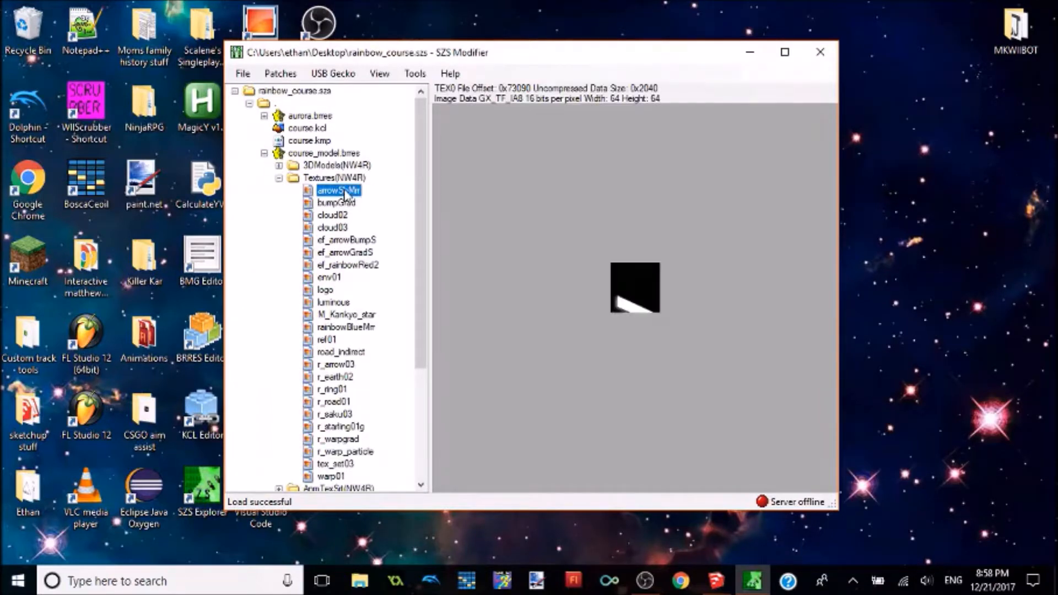
click(347, 205)
- Check the export and import options for the bumpGrad texture and close SZS Modifier
right_click(351, 207)
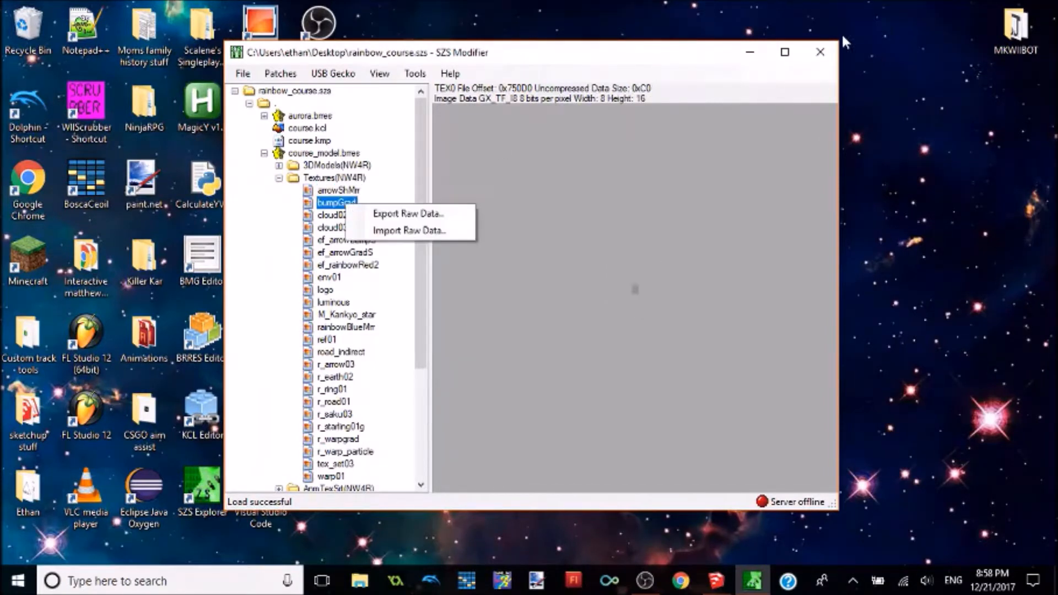
click(824, 67)
click(820, 52)
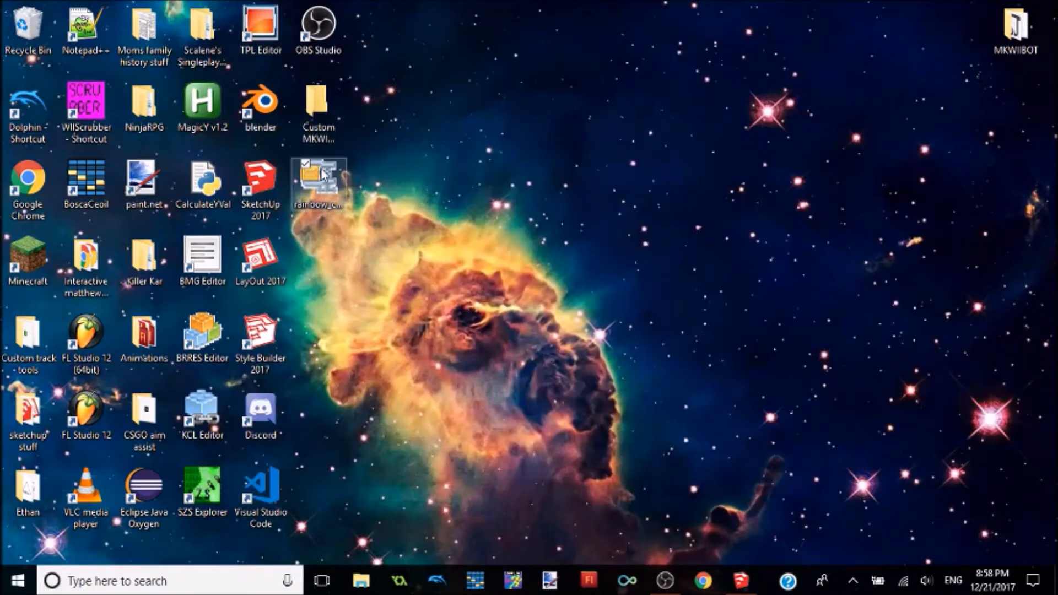
- Open the desktop file rainbow_course.szs with SzsTool to browse it in SZS Explorer
right_click(323, 174)
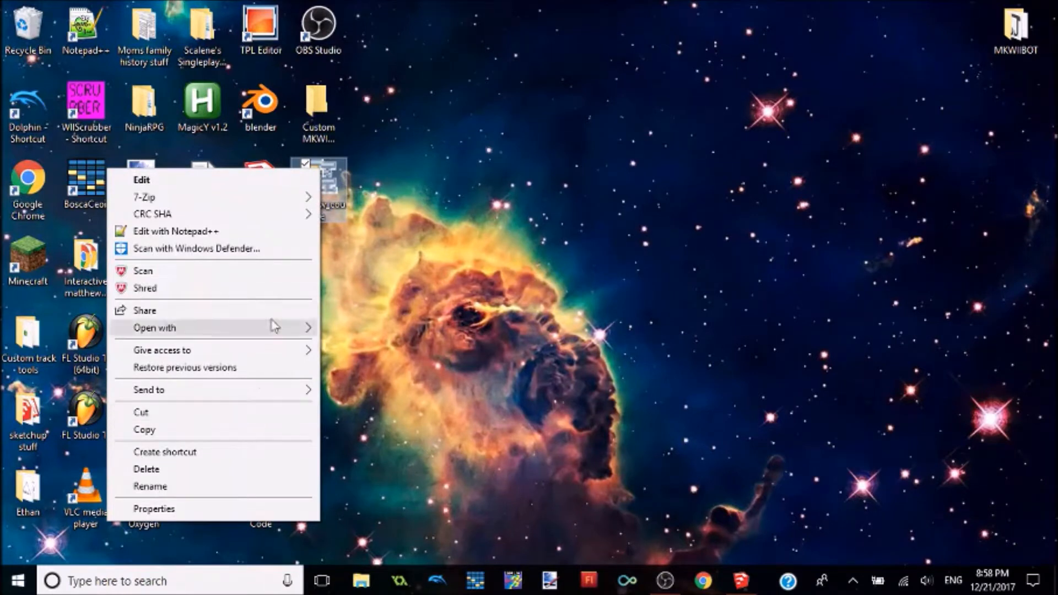
mouse_move(255, 329)
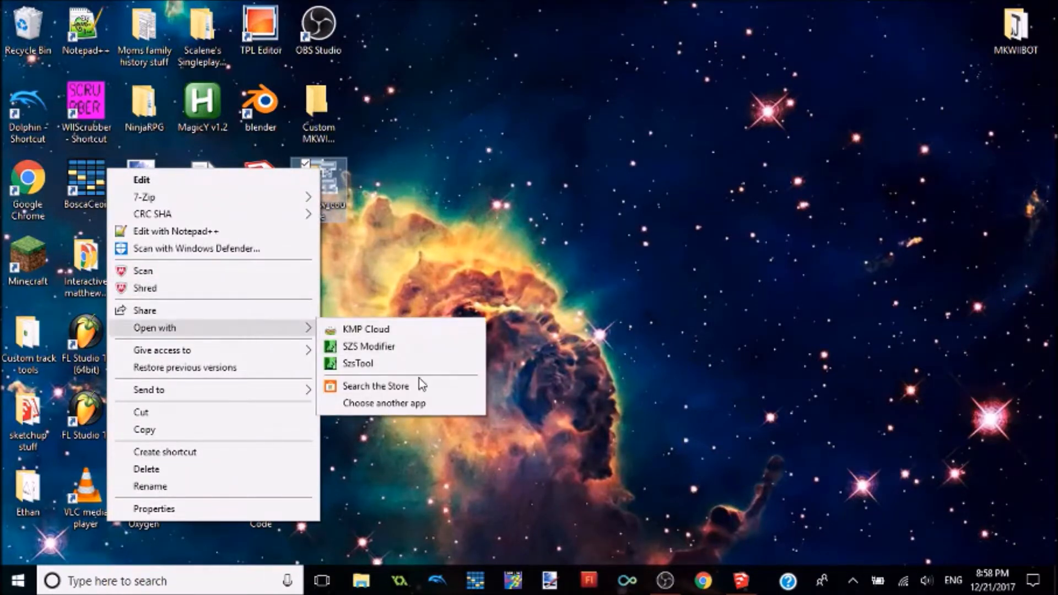
click(404, 365)
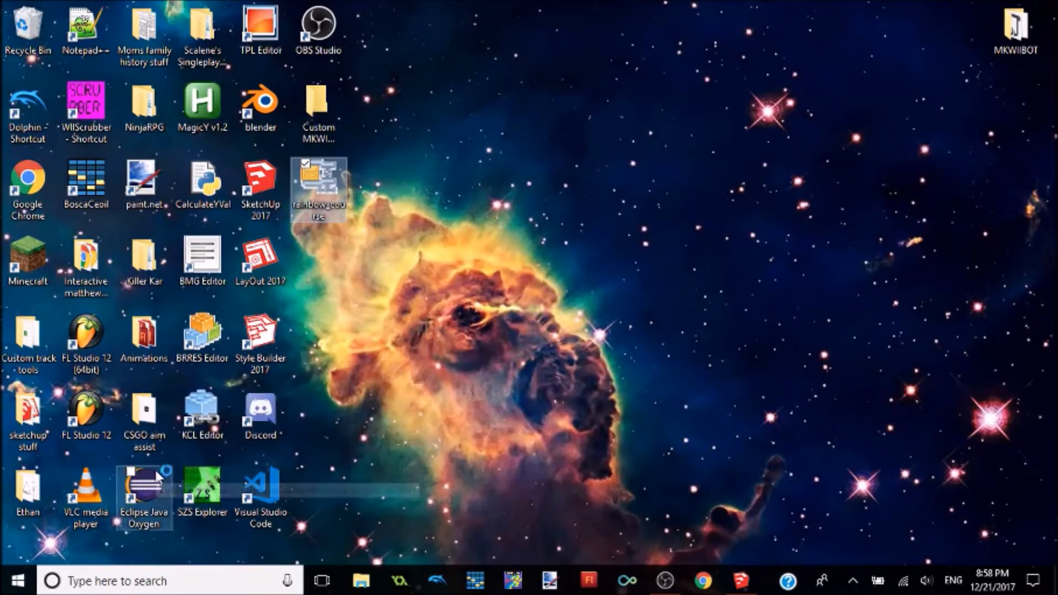
double_click(220, 492)
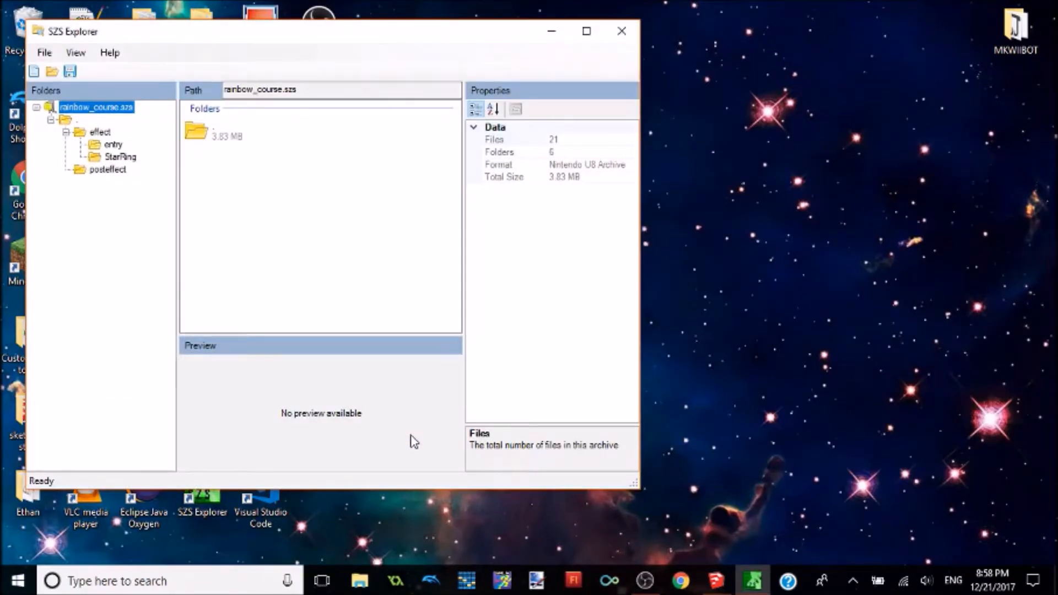
- Open course_model.brres from the archive's root folder in BRRES Editor
double_click(215, 137)
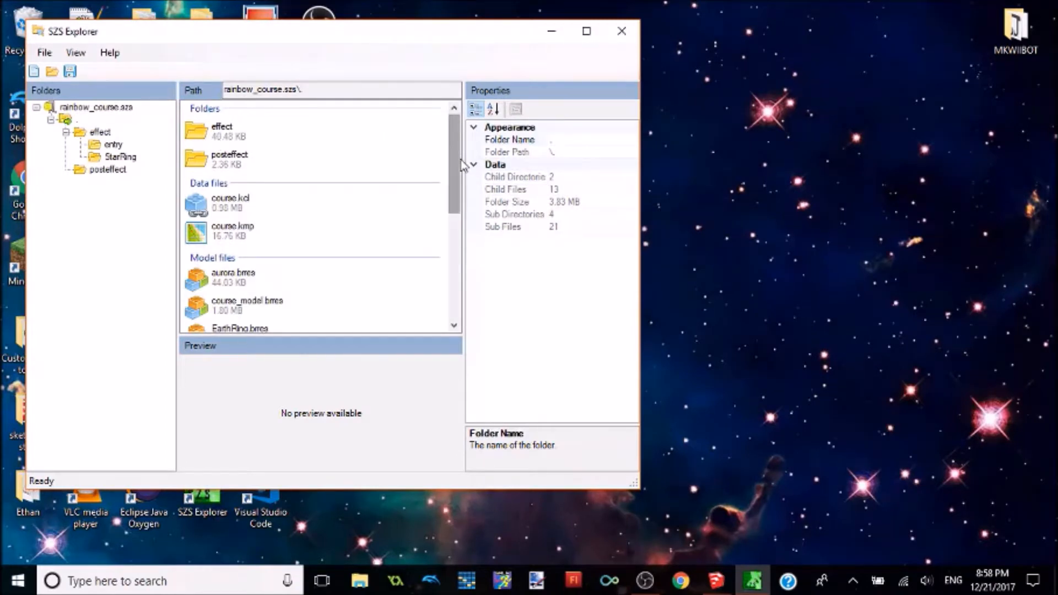
drag(463, 165, 463, 204)
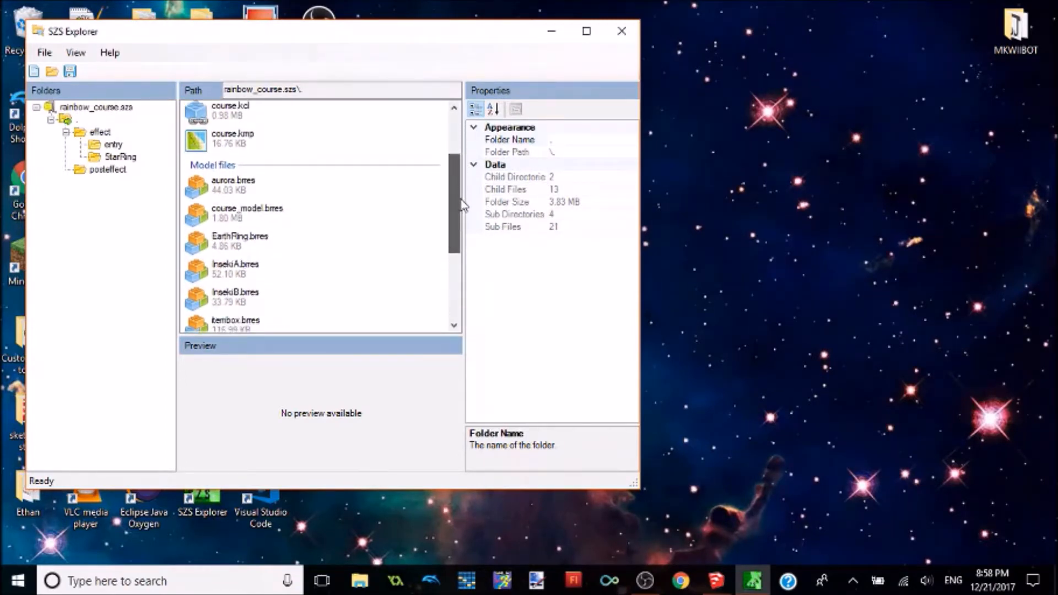
click(233, 215)
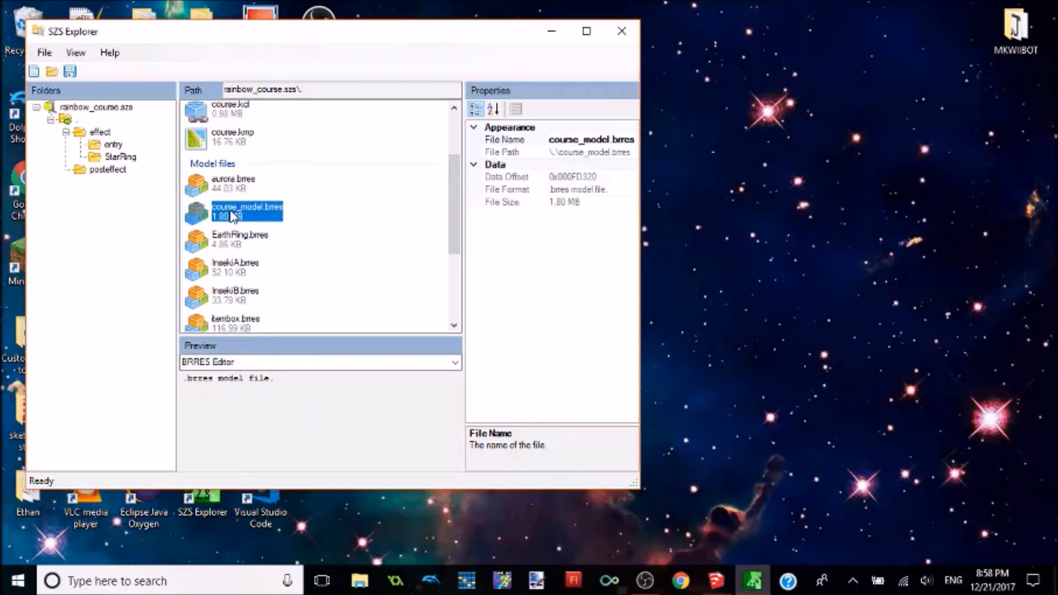
double_click(231, 215)
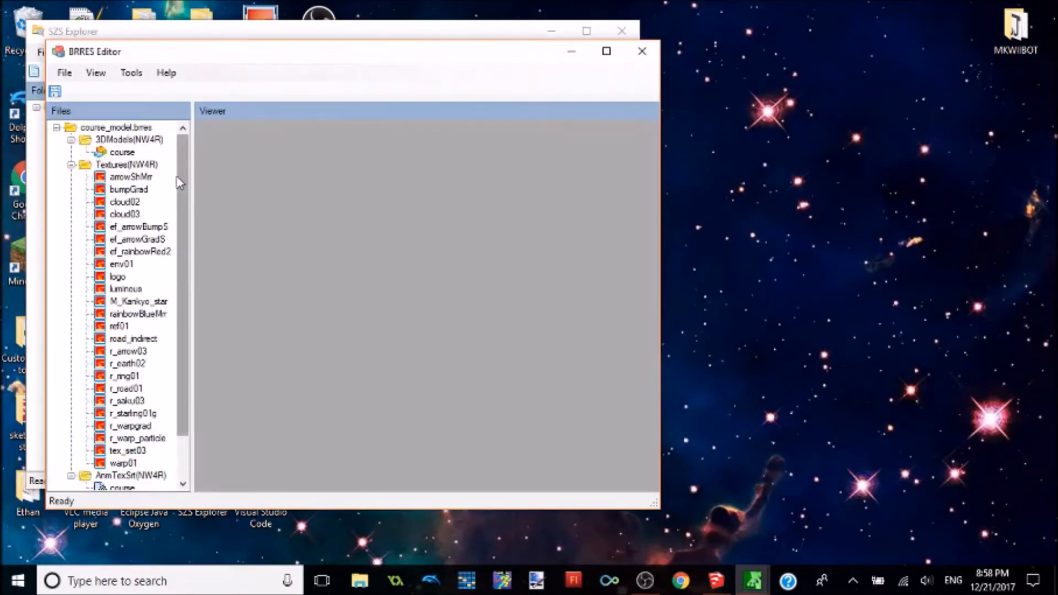
- Preview the course model's textures one after another, from arrowShMrr through r_earth02
drag(183, 189, 183, 229)
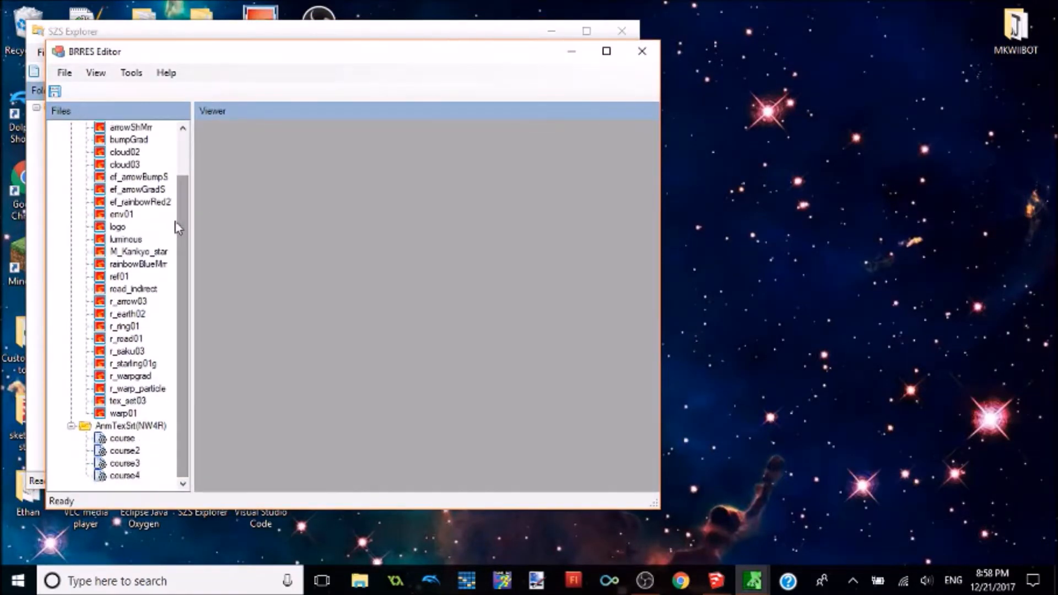
click(138, 129)
key(Down)
key(Down)
key(Down)
key(Down)
key(Down)
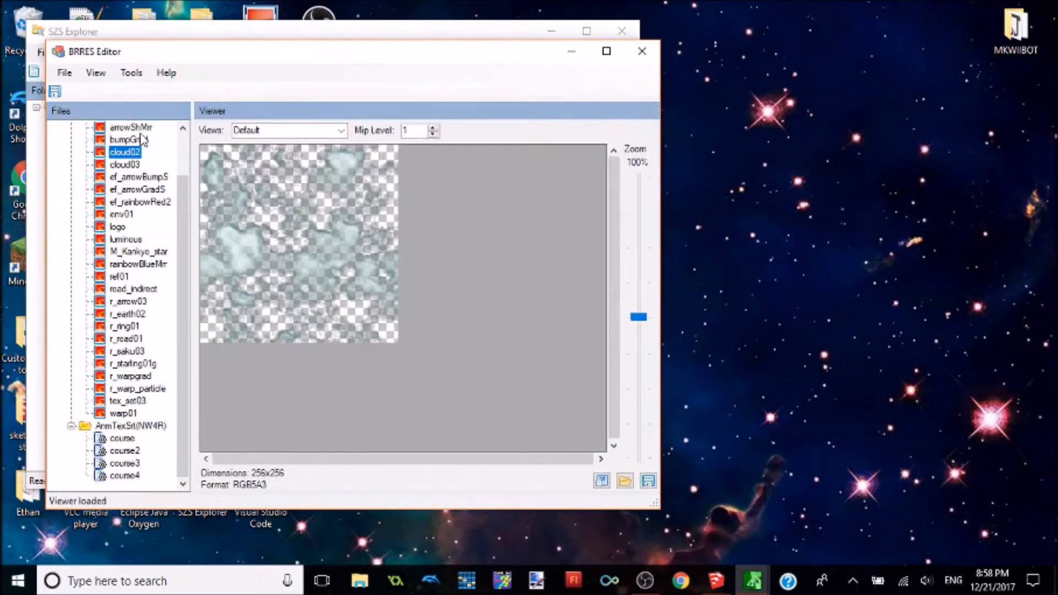
key(Down)
key(Down)
key(Down)
key(Down)
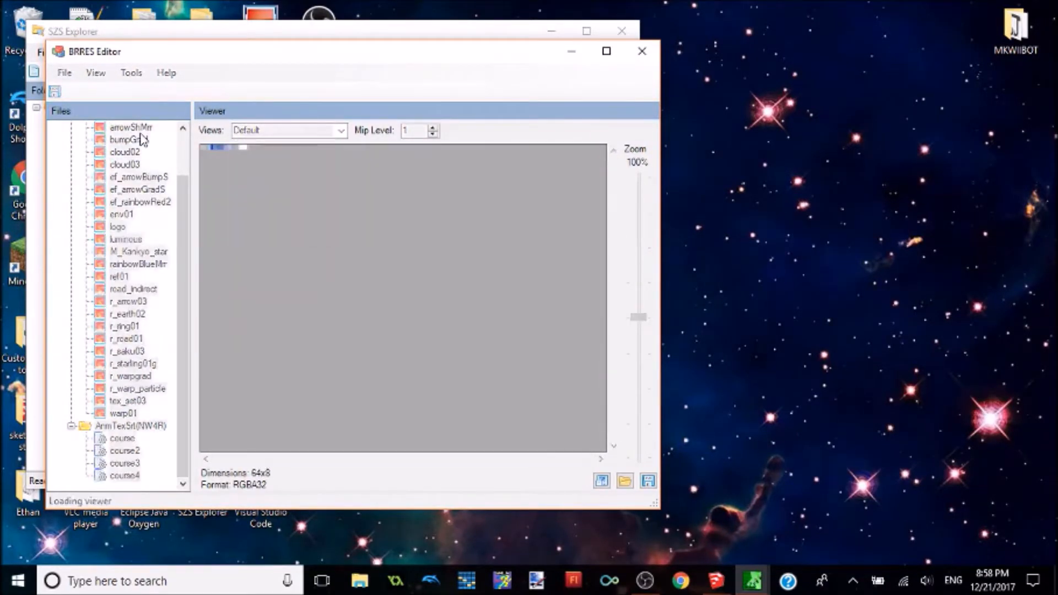
key(Down)
key(Down)
key(Down)
key(Down)
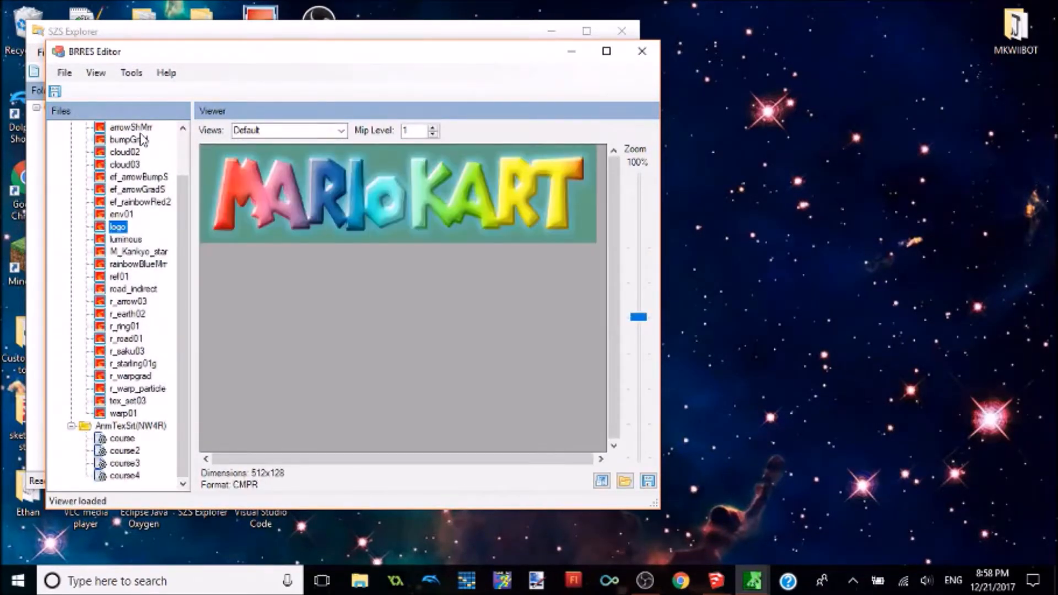
key(Down)
key(Down)
key(Down)
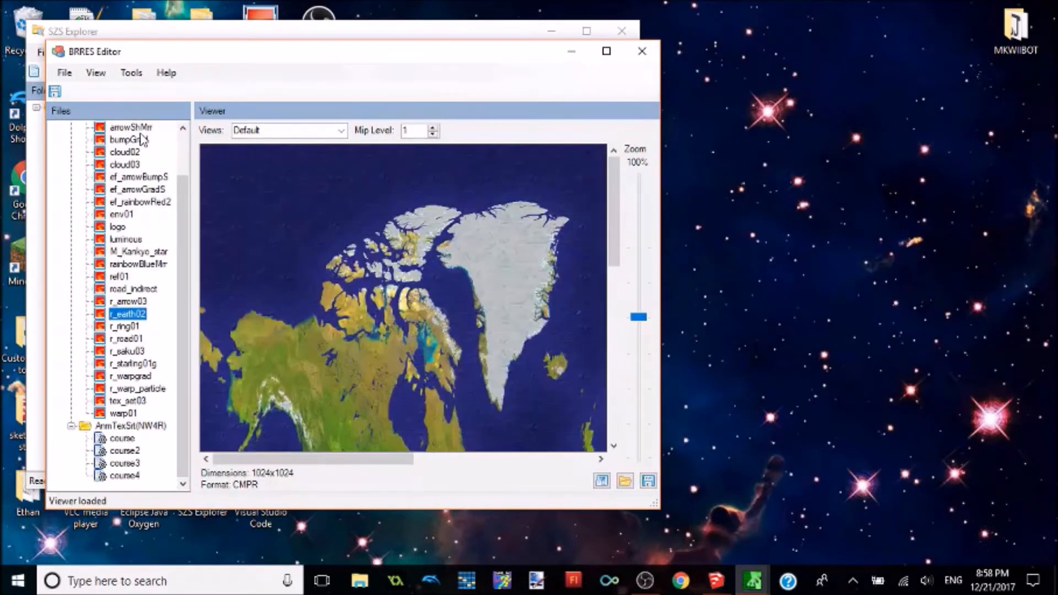
key(Up)
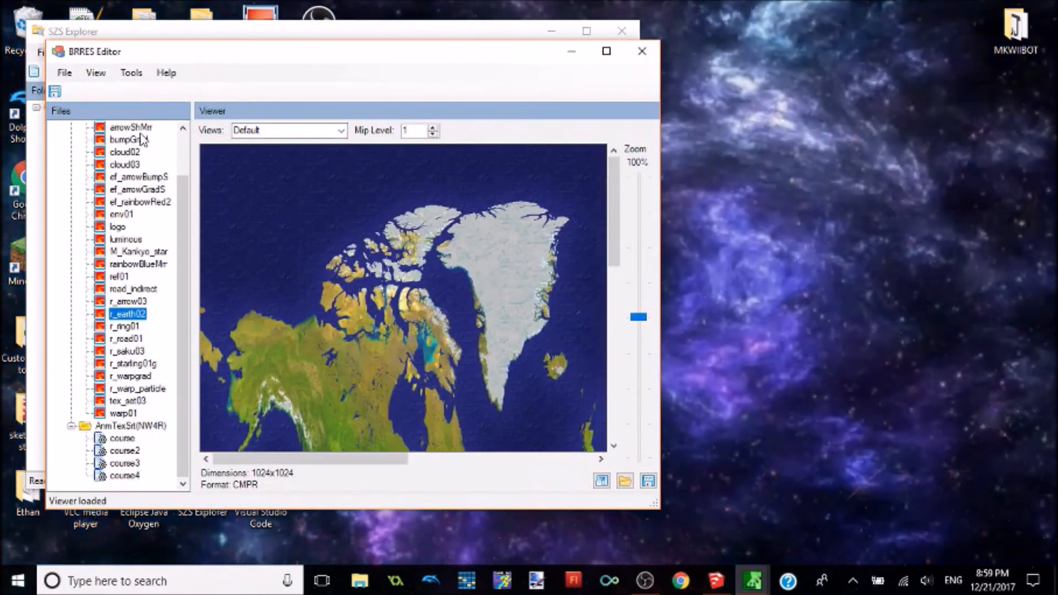
mouse_move(613, 190)
mouse_down()
mouse_move(609, 331)
mouse_move(583, 441)
mouse_move(630, 182)
mouse_up()
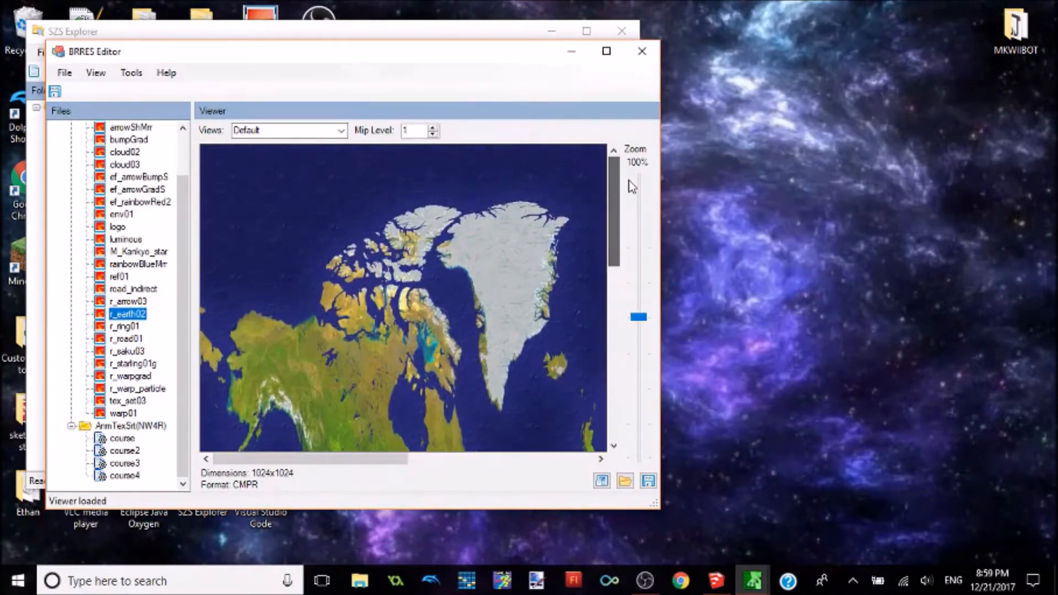
- Preview the remaining course model textures, from r_ring01 to the end of the Textures(NW4R) folder
key(Down)
key(Down)
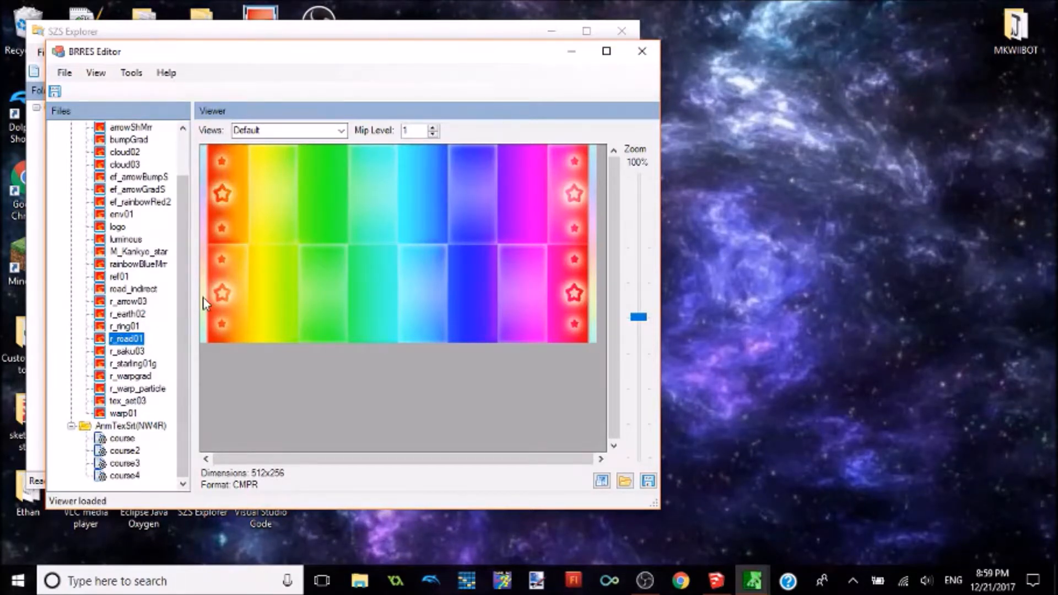
key(Down)
key(Down)
key(Down)
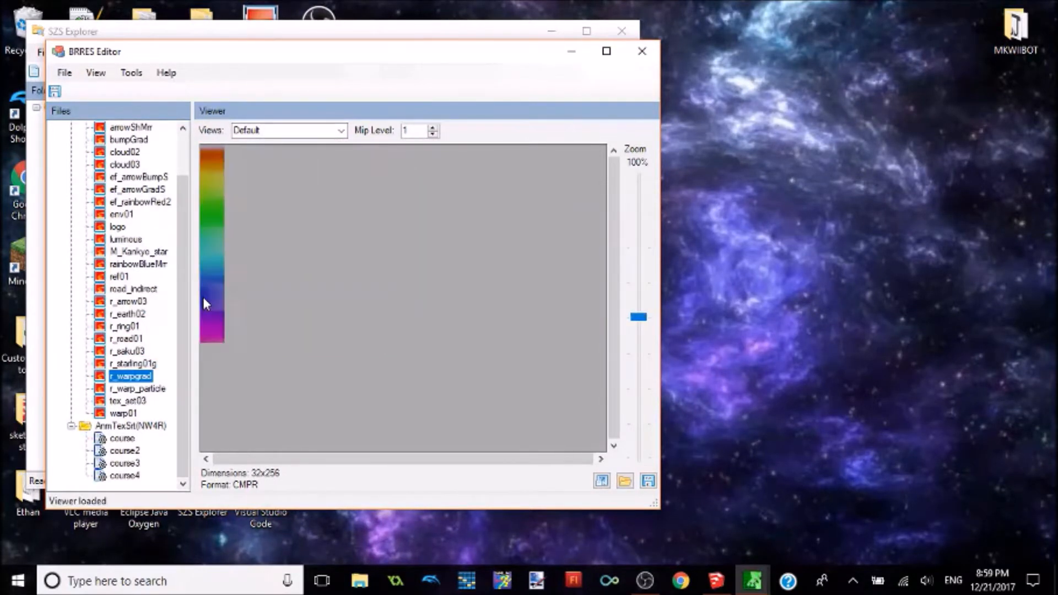
key(Down)
key(Down)
key(Down)
- Start exporting the tex_set03 texture and choose the Custom MKWII textures folder on the Desktop as the destination
key(Up)
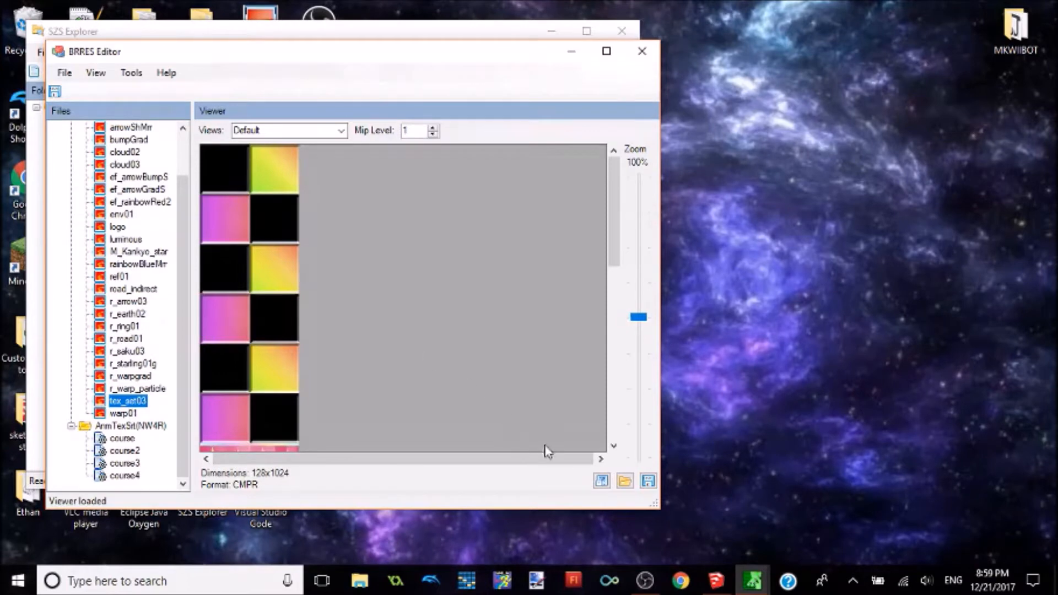
click(648, 482)
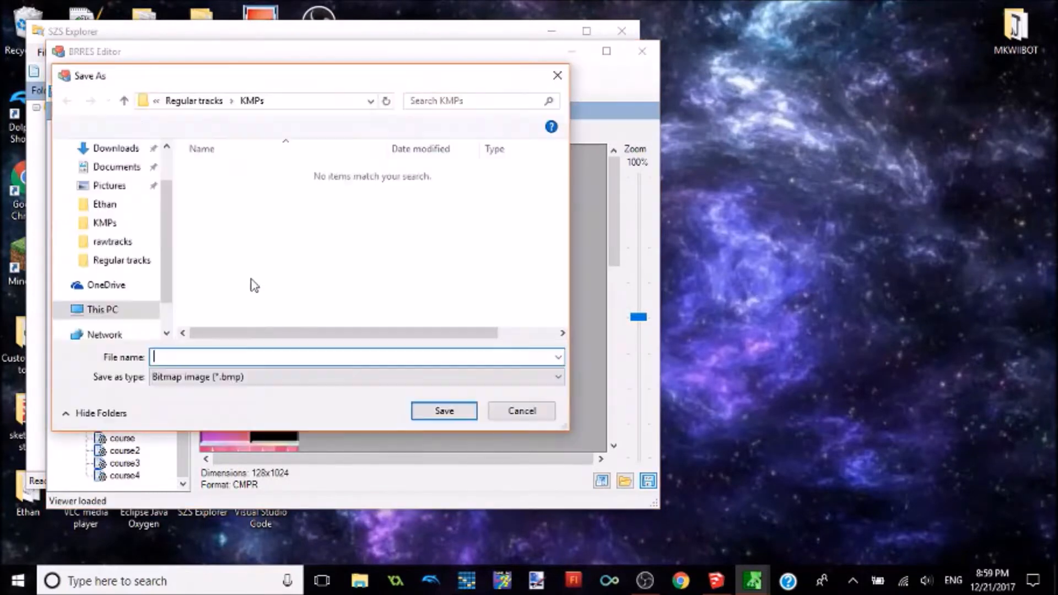
click(198, 100)
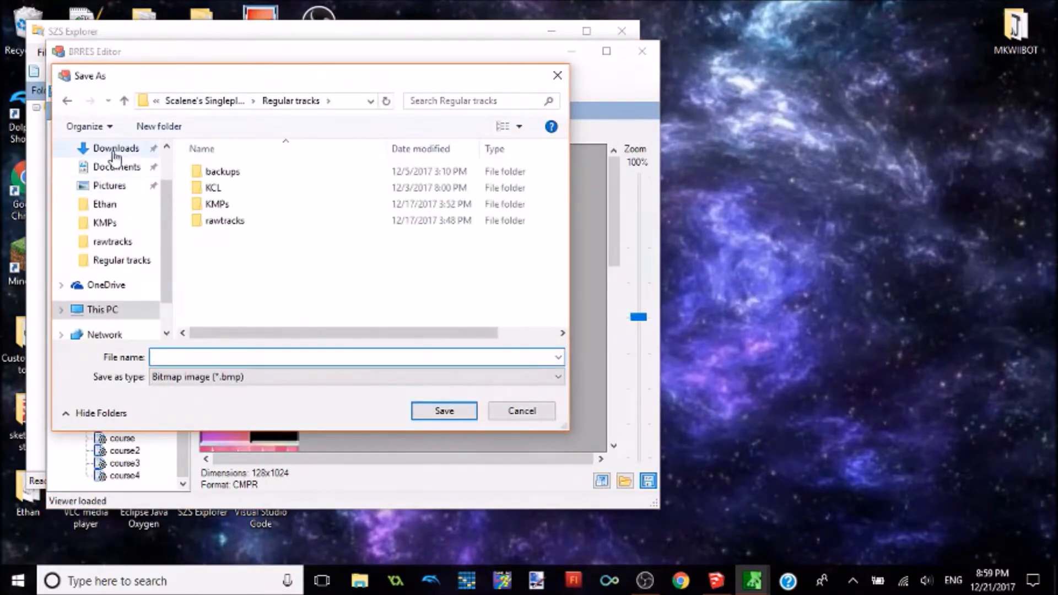
scroll(173, 242, up, 2)
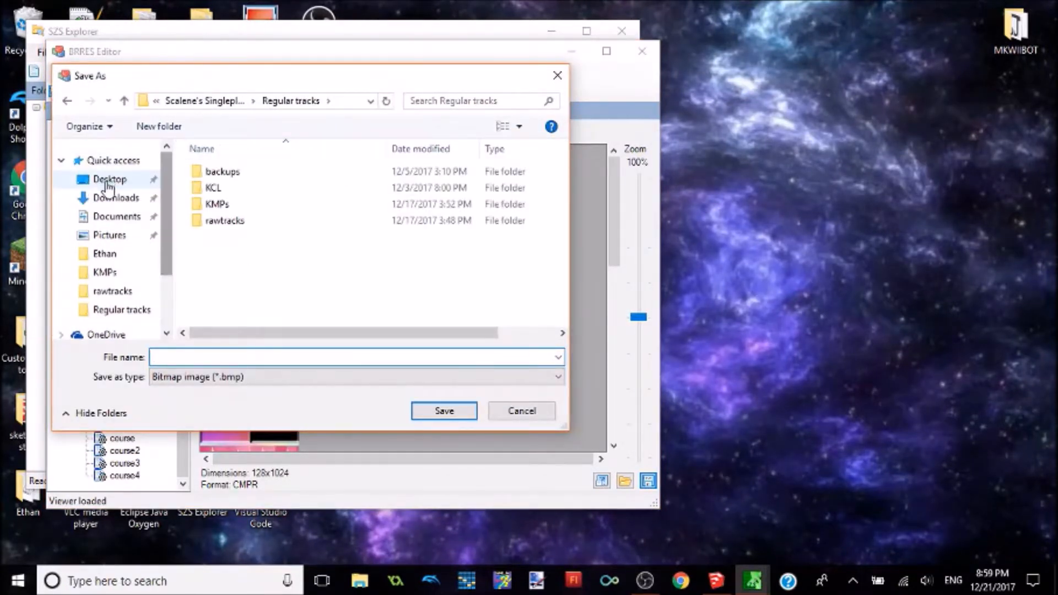
click(132, 180)
double_click(419, 205)
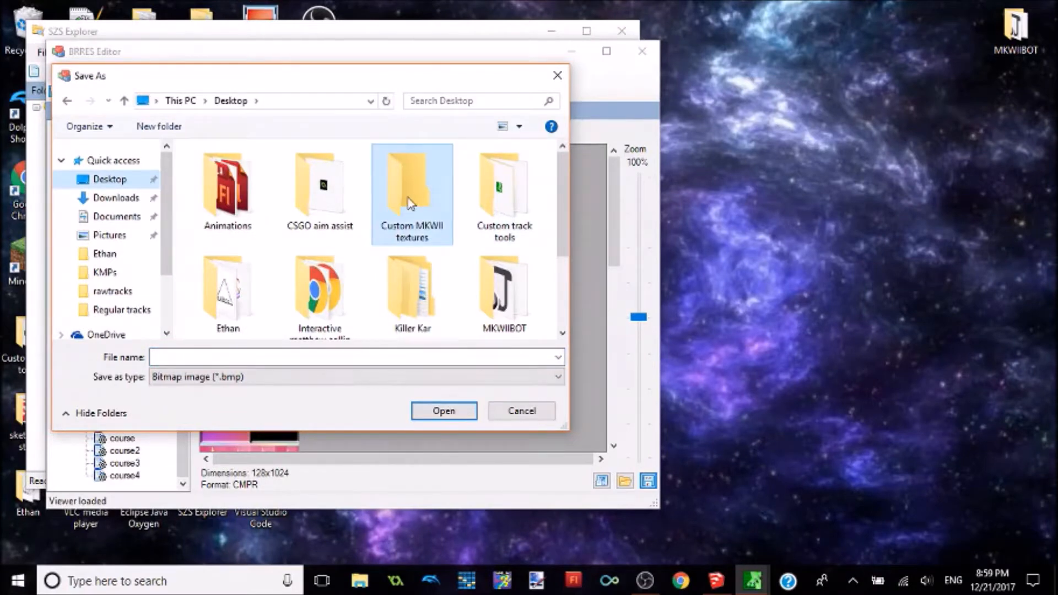
- Save the texture as a PNG image with a file name beginning with startlinerainbow
click(205, 380)
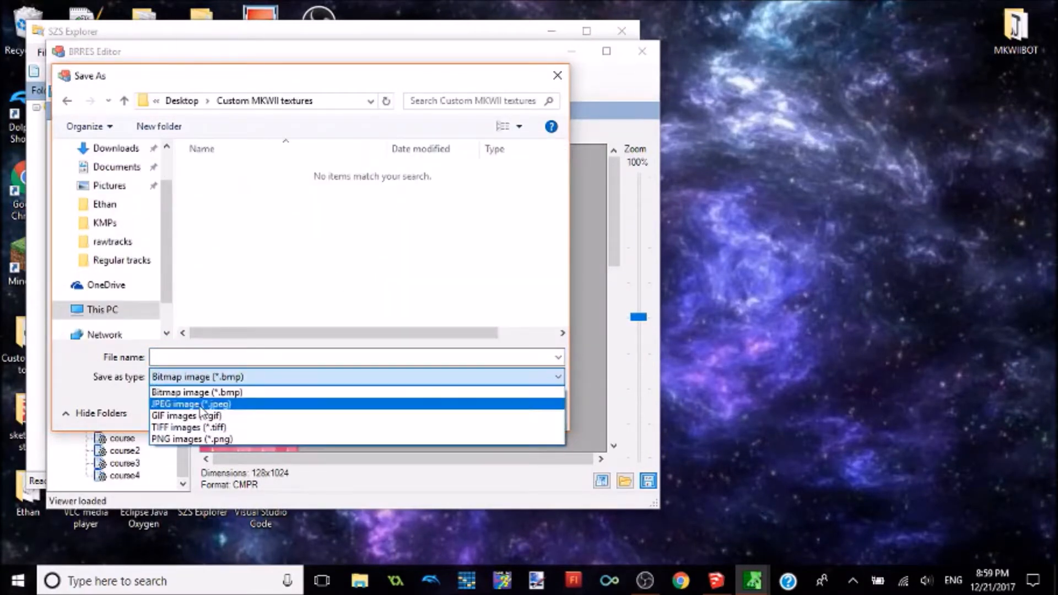
click(199, 439)
click(254, 359)
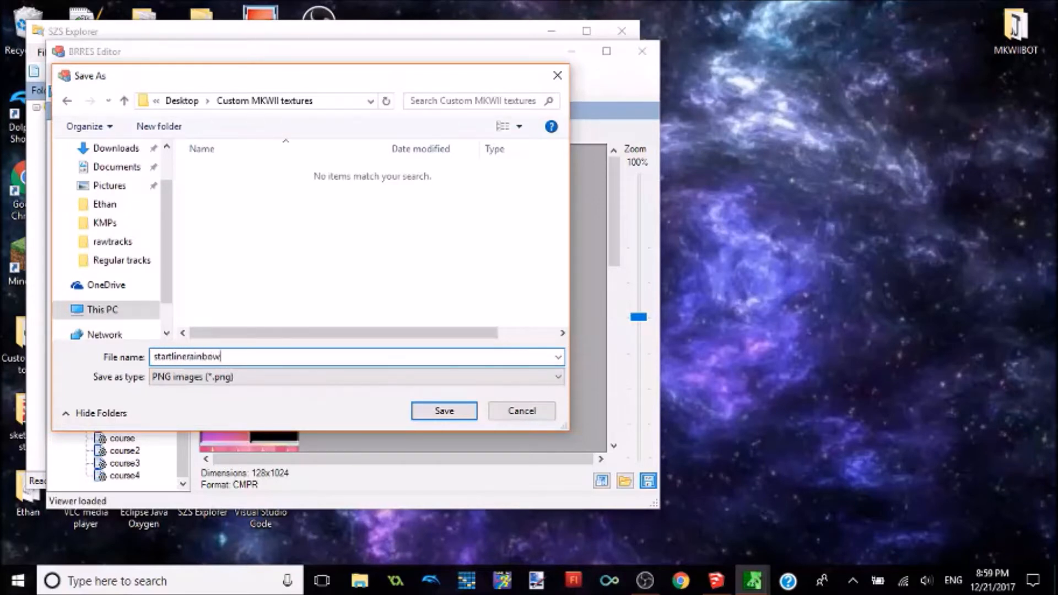
text(d)
key(Return)
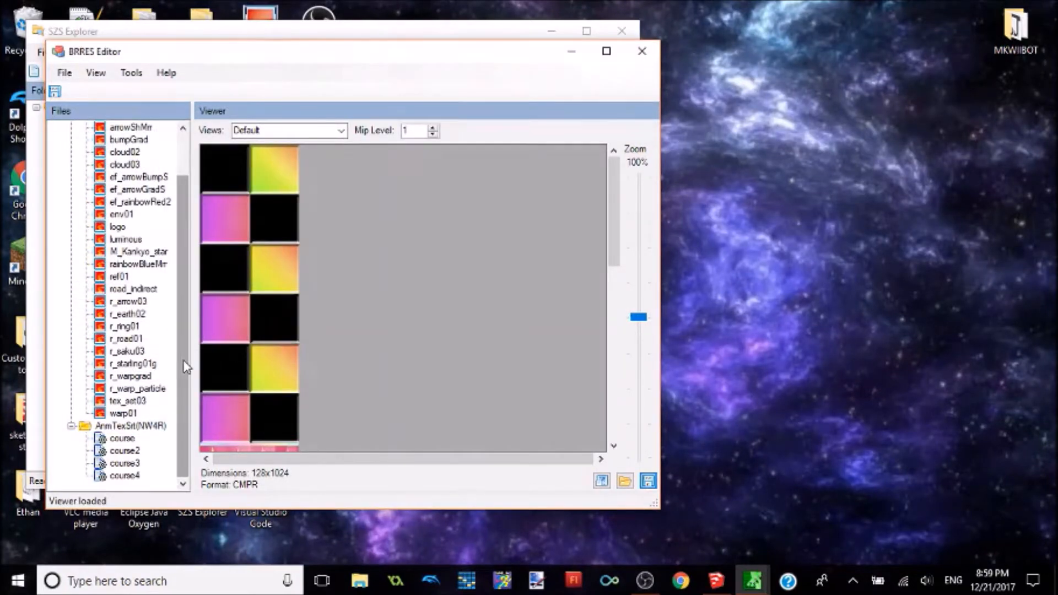
- Preview the M_Kankyo_star and r_ring01 textures and select the r_road01 texture
click(151, 243)
click(144, 251)
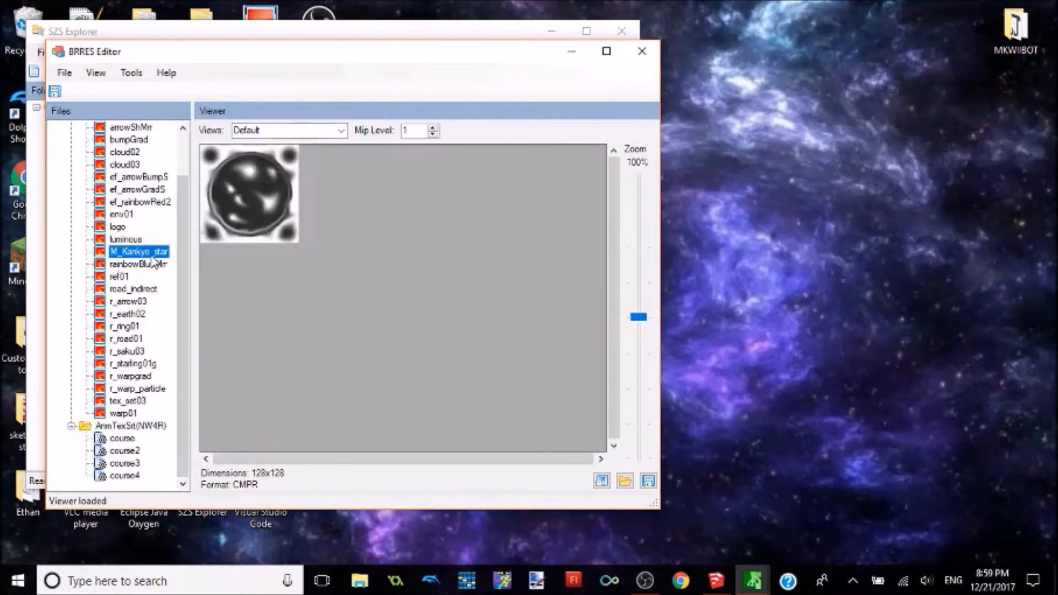
click(133, 329)
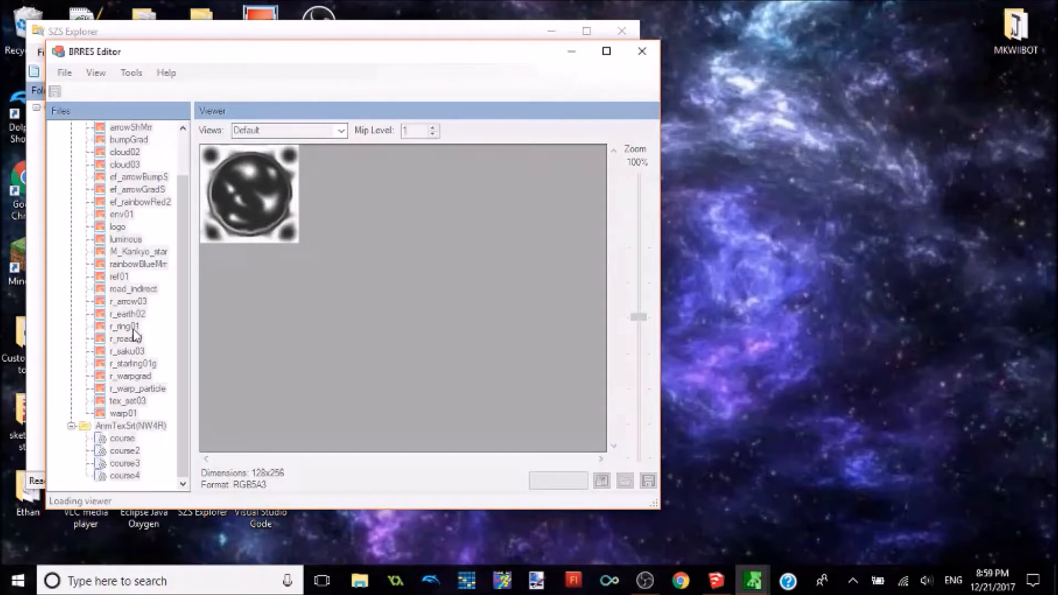
click(136, 339)
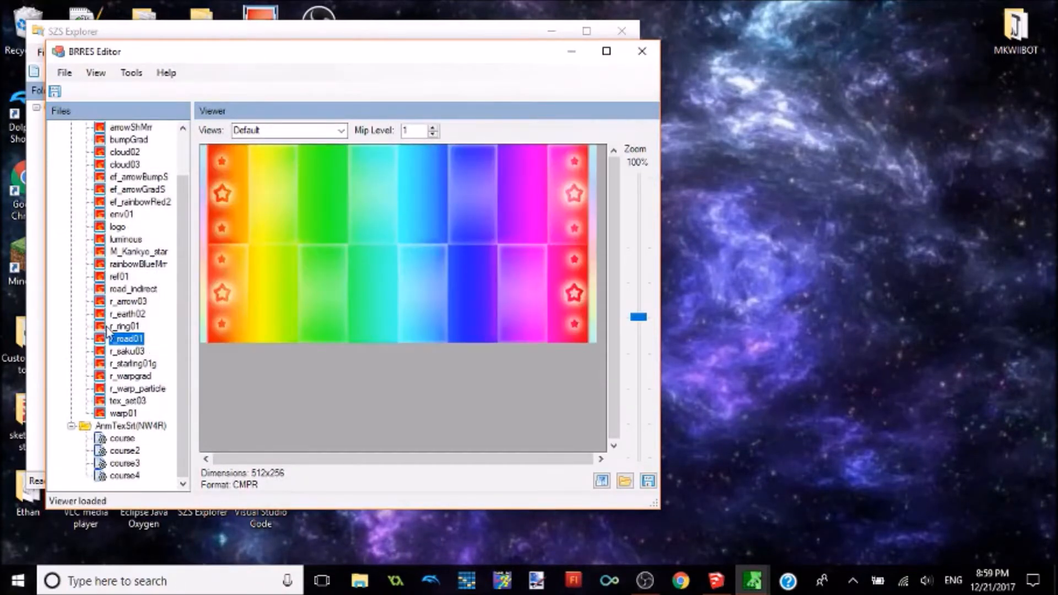
- Export the r_road01 texture as a PNG image named rainbowroad in the Custom MKWII textures folder
click(648, 481)
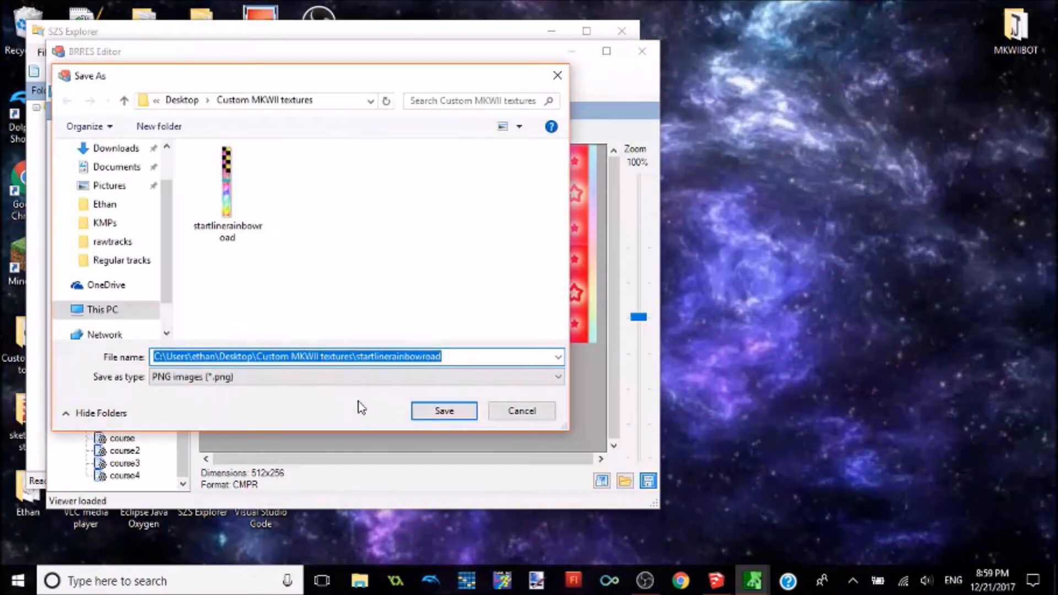
key(BackSpace)
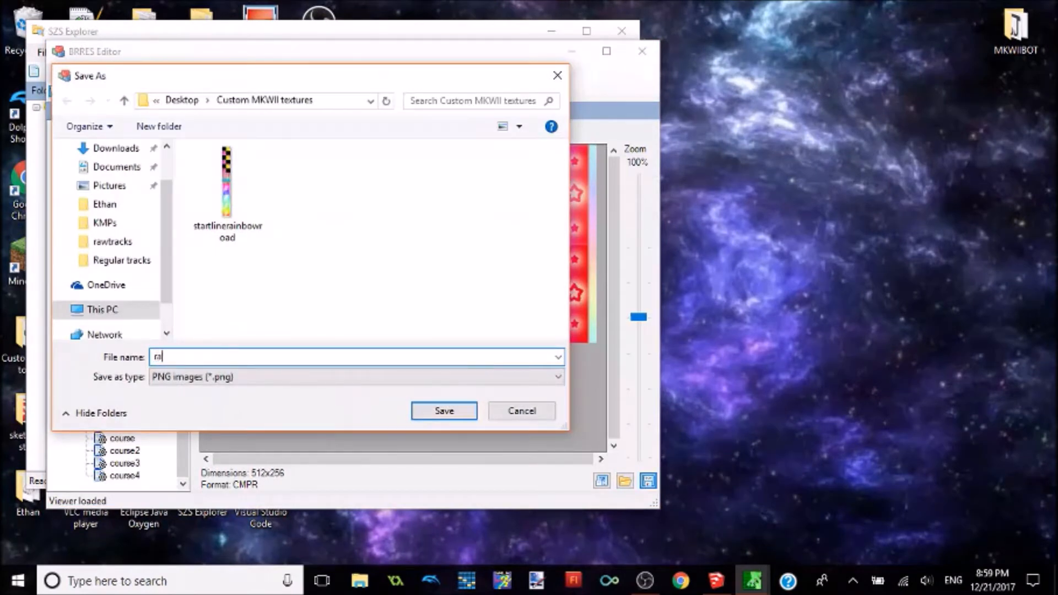
text(rainbowroad)
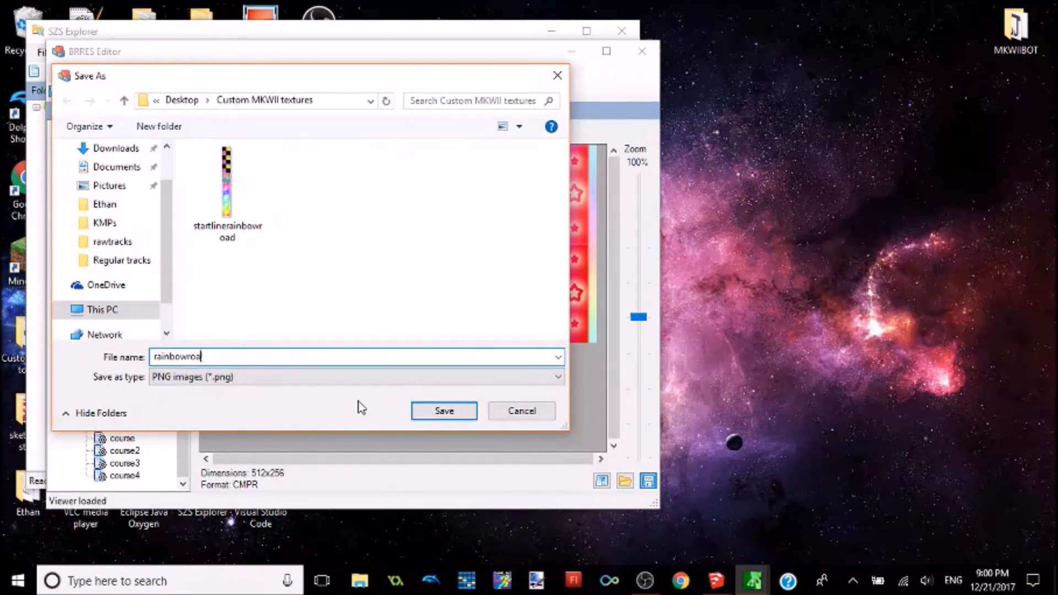
key(Return)
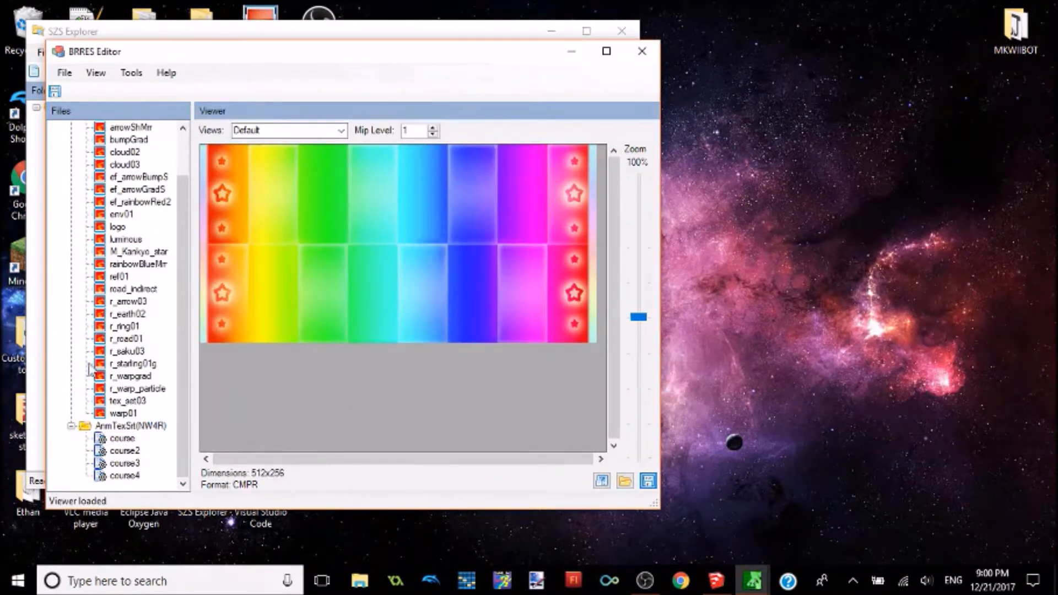
- Preview further course textures, including tex_set03, r_starting01g, r_saku03, r_warpgrad, and those from logo to ref01
click(132, 401)
click(142, 364)
click(141, 351)
click(140, 376)
click(142, 352)
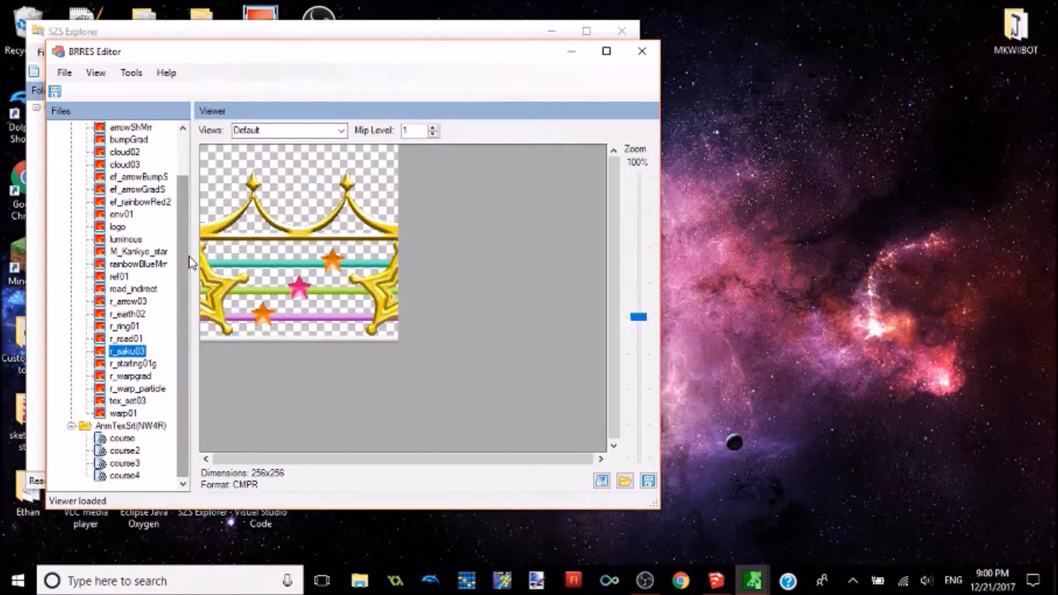
click(120, 228)
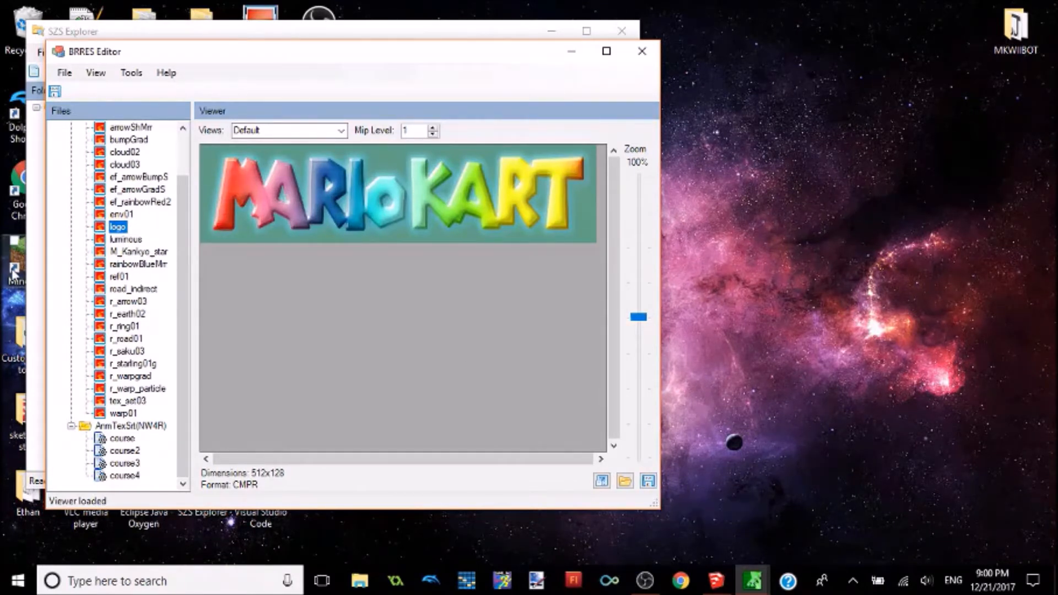
click(138, 240)
click(140, 253)
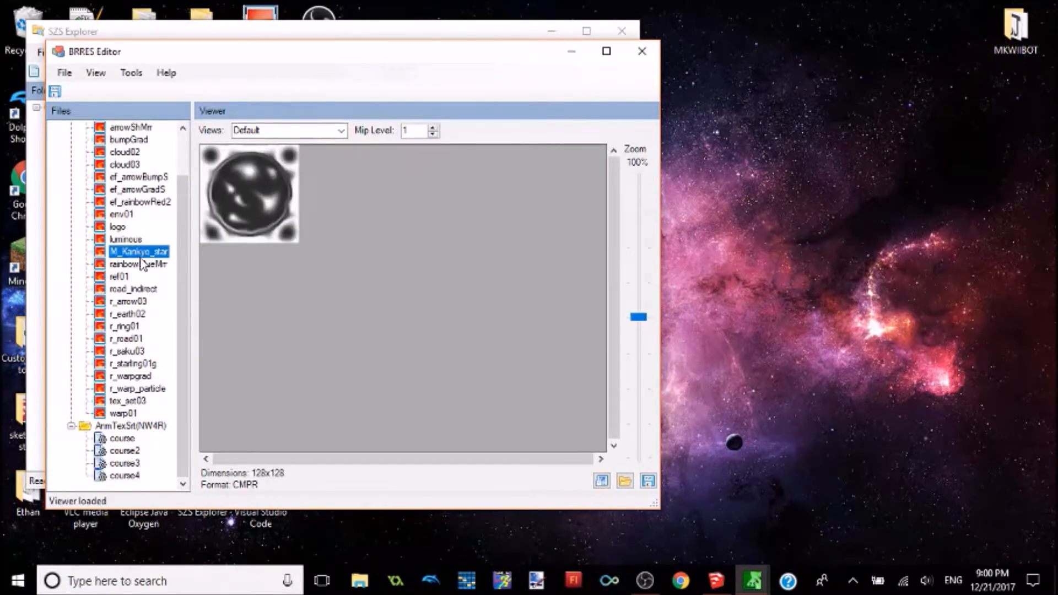
click(142, 264)
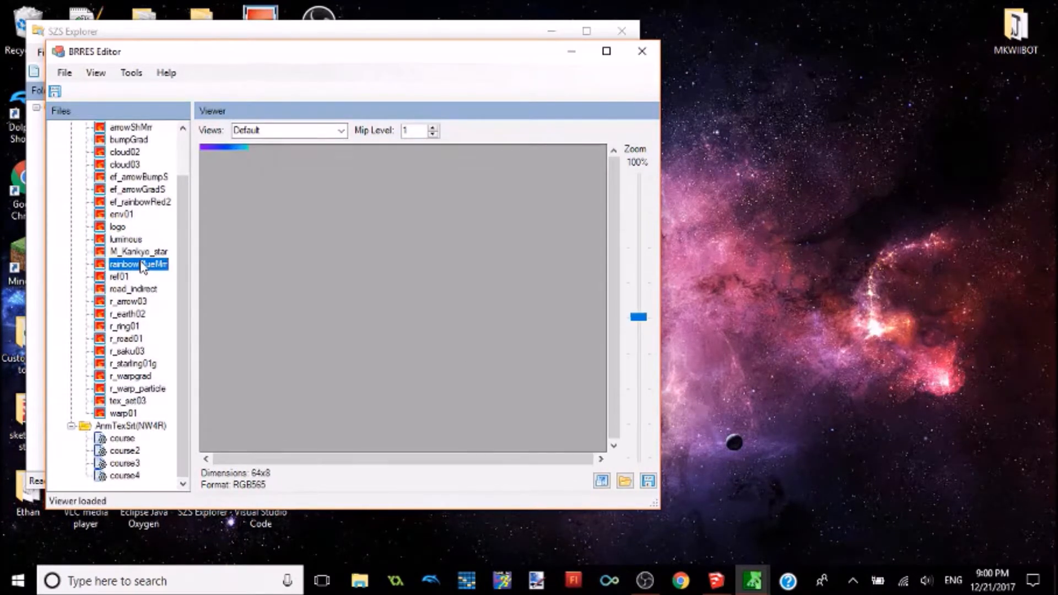
click(120, 276)
- Preview the first textures in the Textures(NW4R) folder, from bumpGrad to ef_rainbowRed2, and select ef_arrowGradS
drag(183, 229, 183, 180)
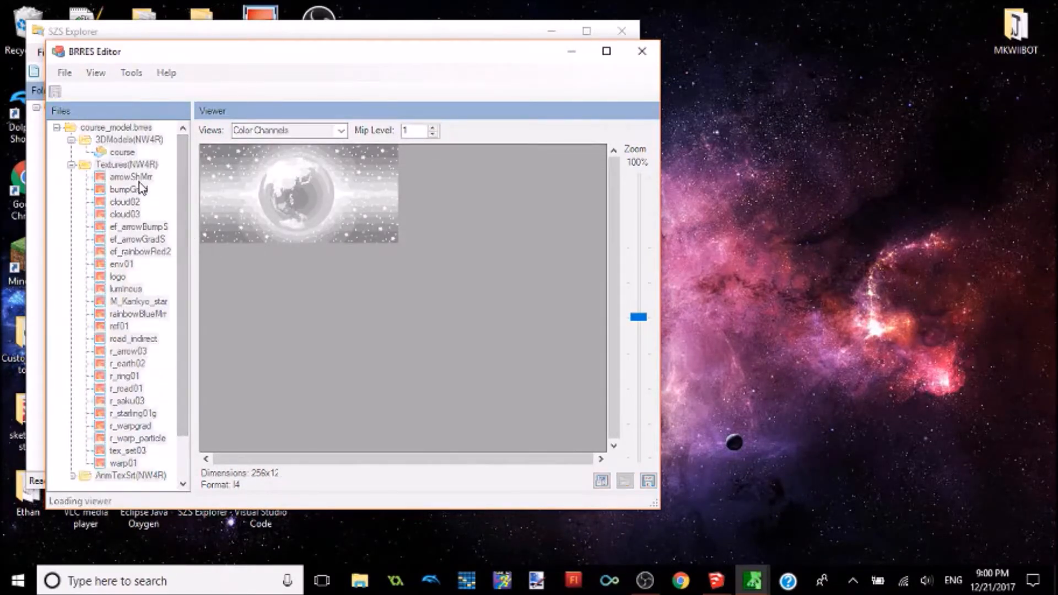
click(142, 189)
click(138, 204)
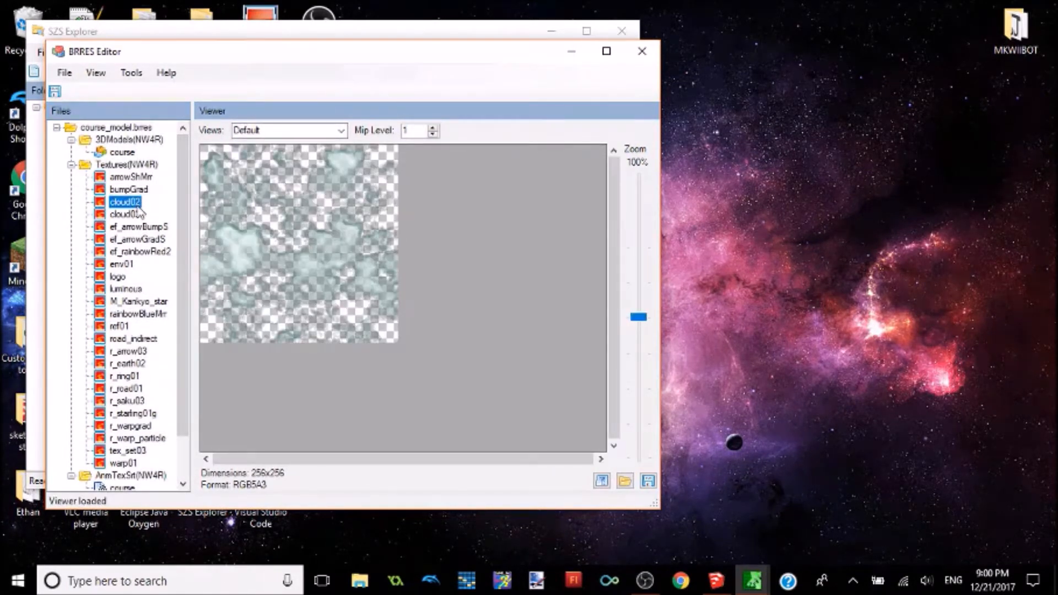
click(139, 213)
click(140, 228)
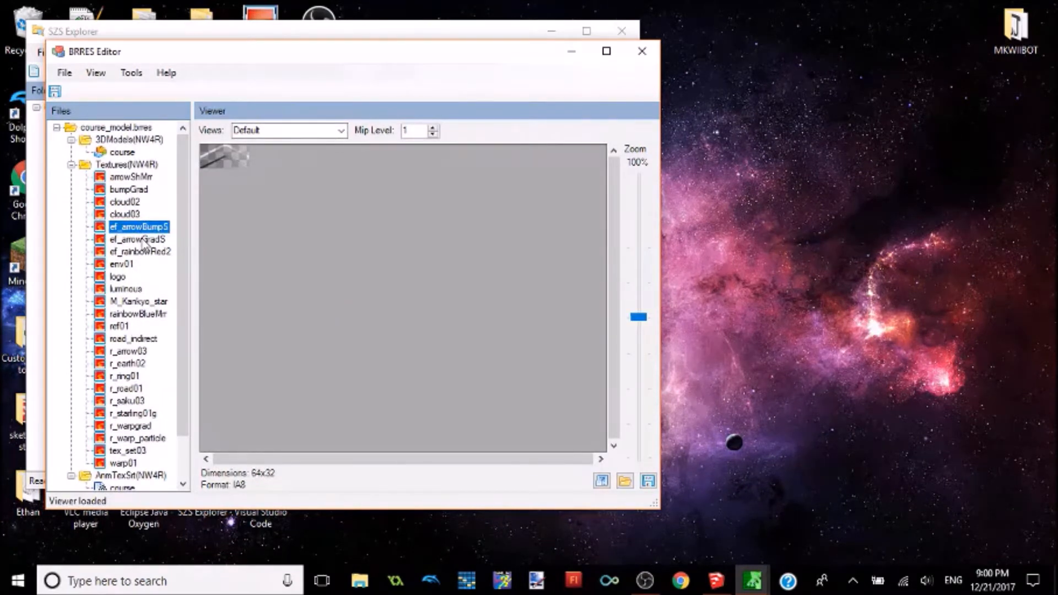
click(143, 241)
click(144, 252)
click(142, 241)
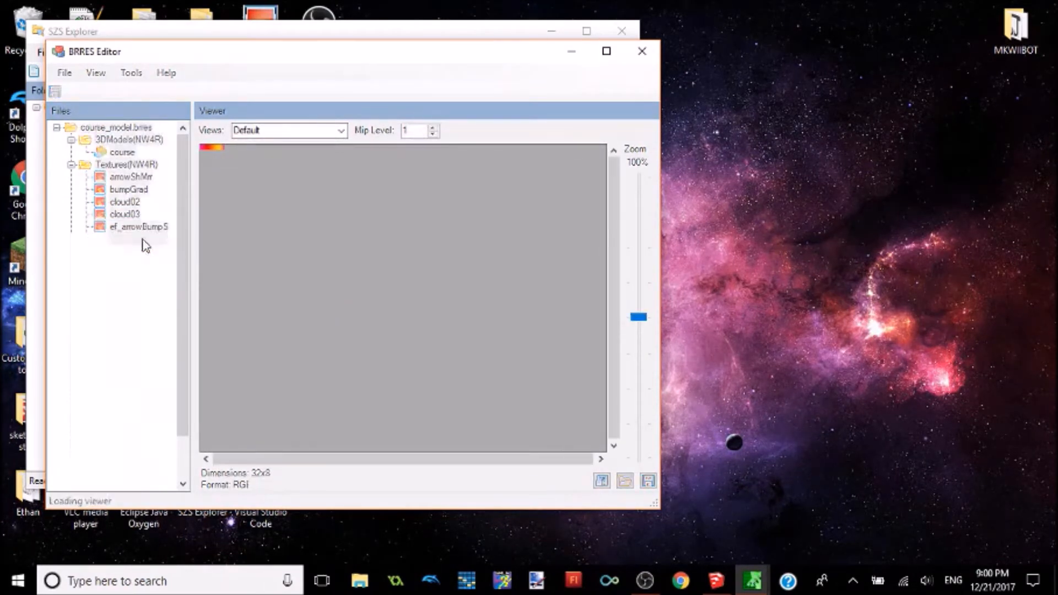
- Export the selected arrow texture as a PNG image named placeholderboostpad in the Custom MKWII textures folder
click(648, 482)
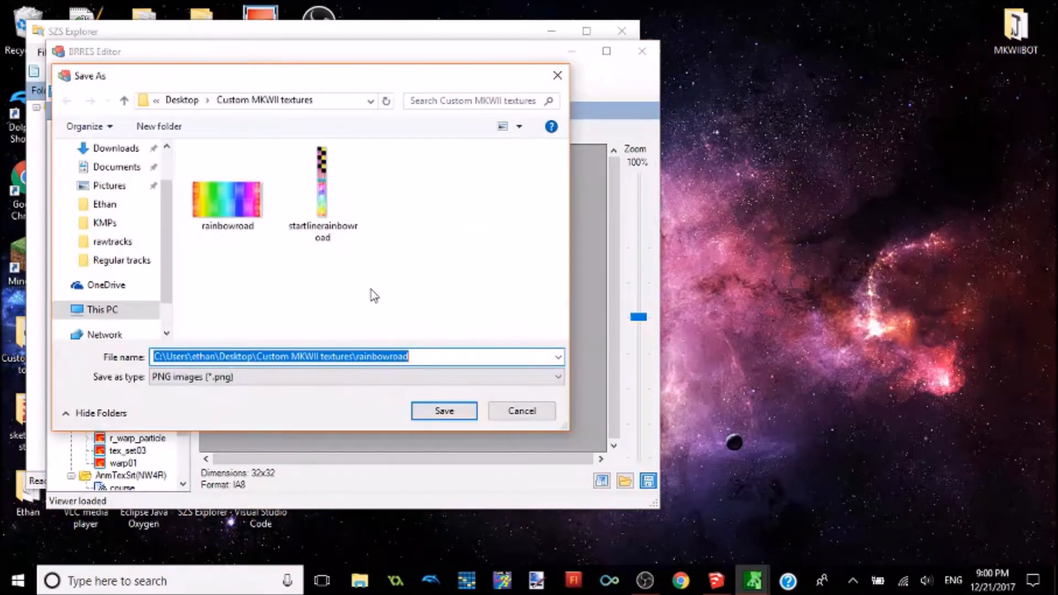
text(place)
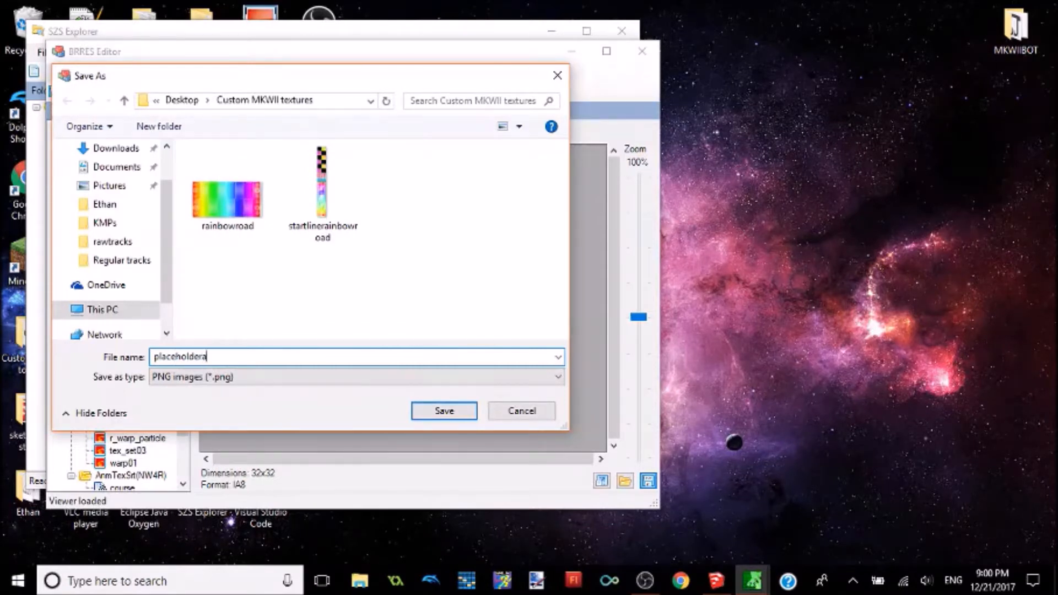
text(holderboostpad)
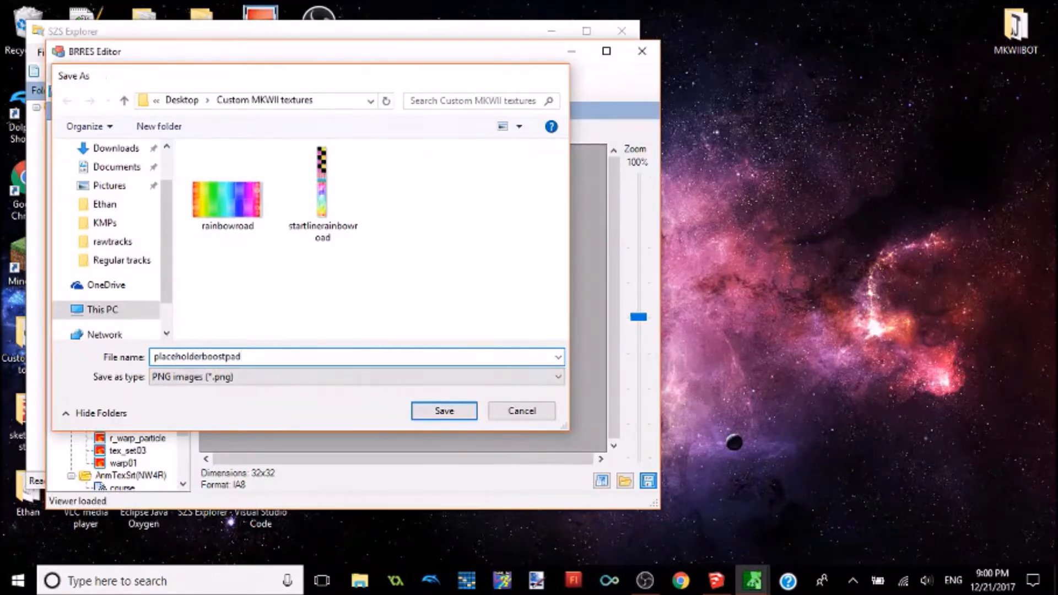
key(Return)
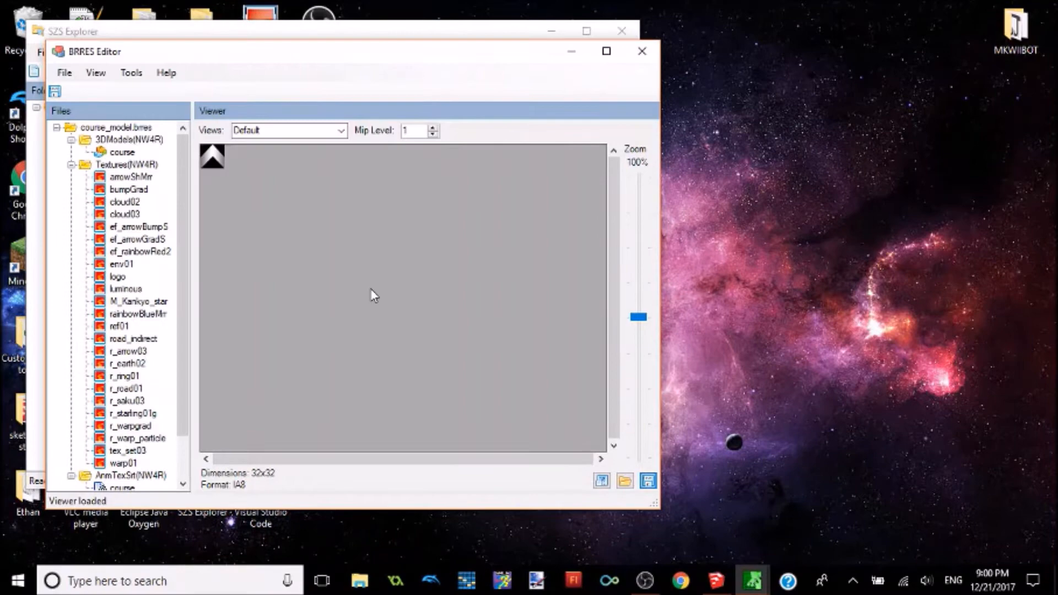
- Close the BRRES Editor and SZS Explorer, and switch to the tutorialtrack model in SketchUp
click(642, 50)
click(635, 38)
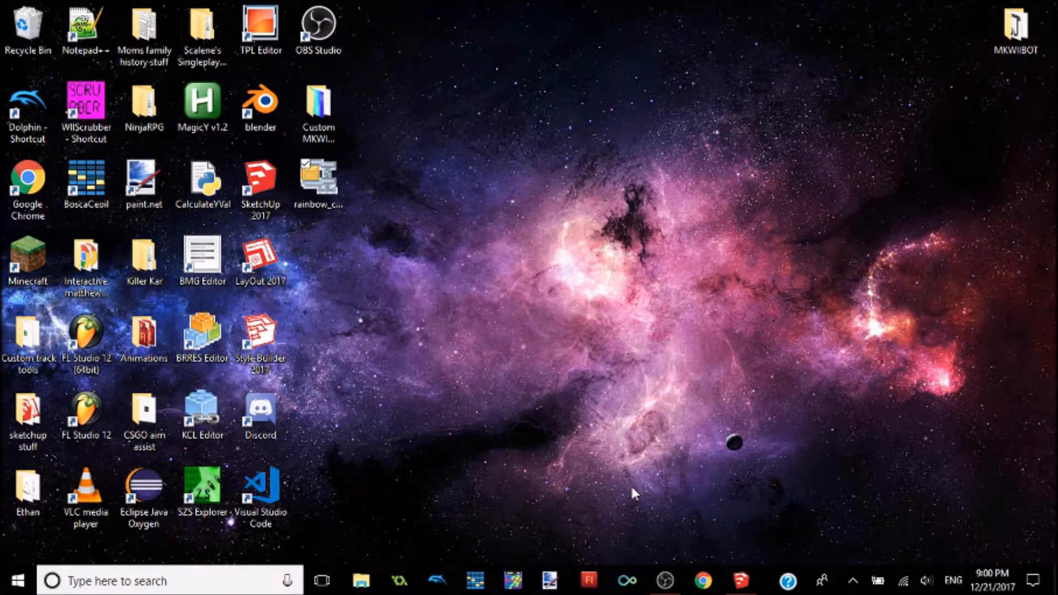
mouse_move(737, 588)
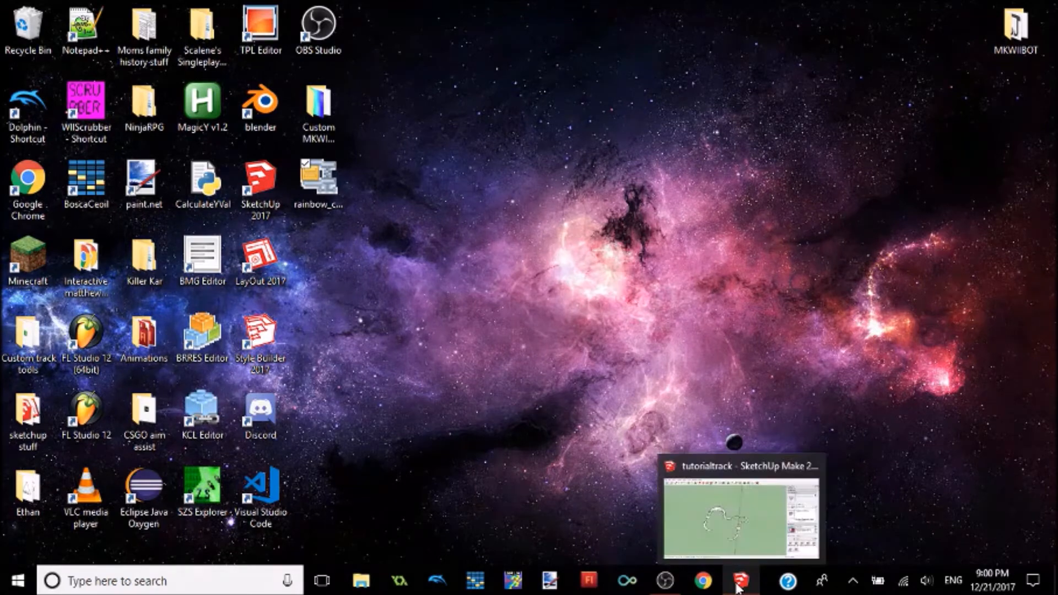
click(737, 588)
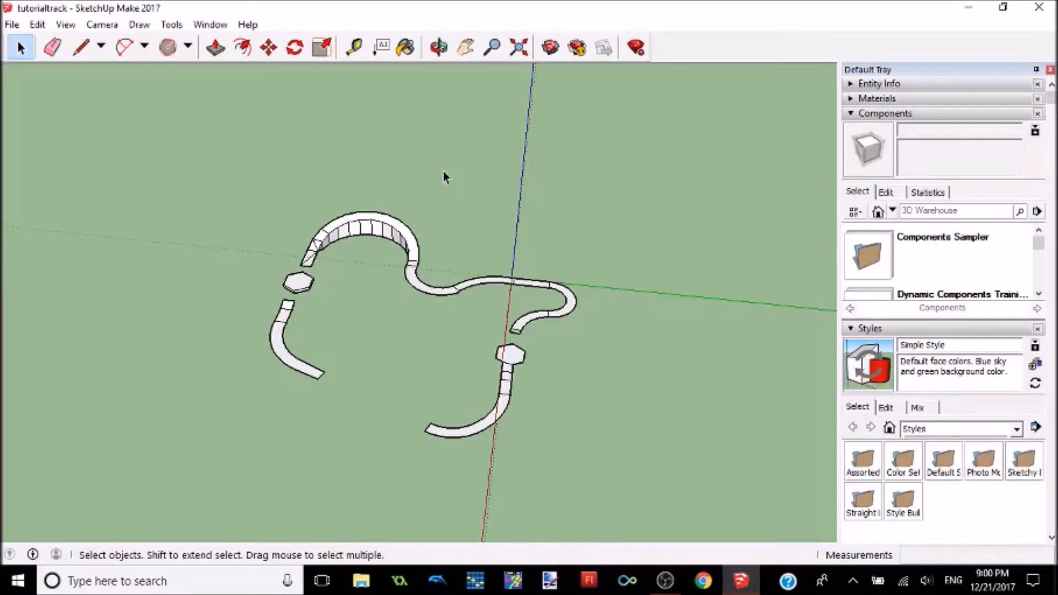
- Examine the track layout and the narrow start line strip across the road at the model's origin
scroll(443, 177, up, 1)
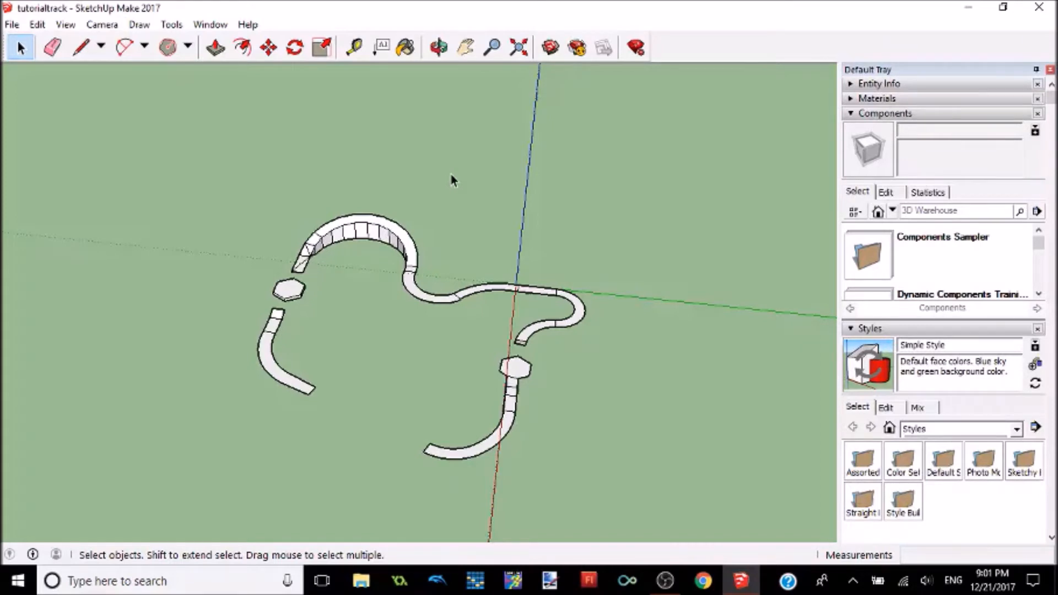
middle_drag(421, 259, 441, 250)
scroll(449, 260, up, 4)
scroll(449, 260, down, 1)
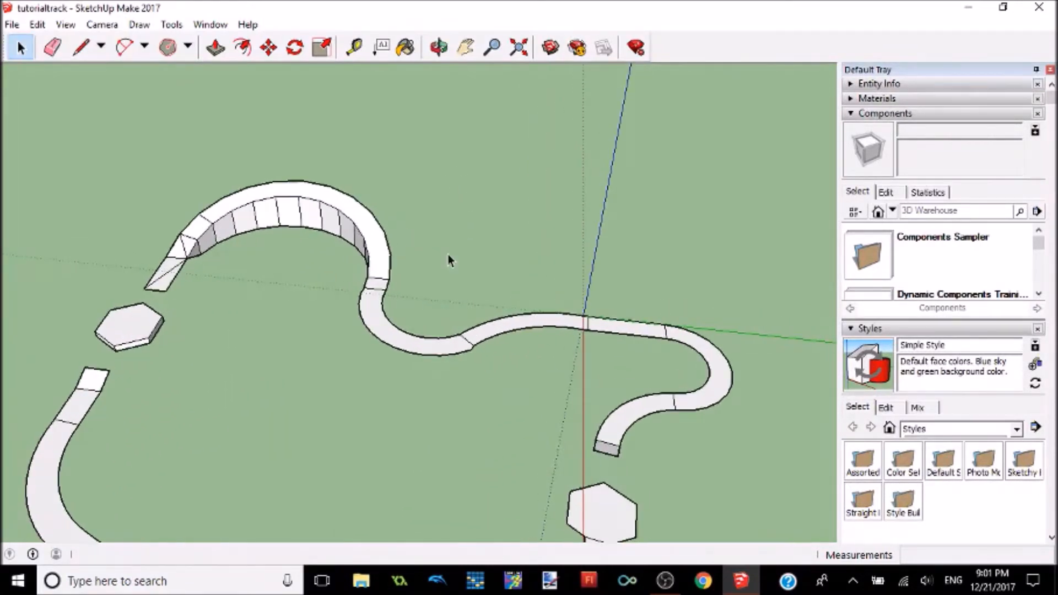
scroll(449, 260, up, 3)
scroll(449, 261, down, 3)
middle_drag(449, 260, 750, 295)
scroll(590, 283, up, 3)
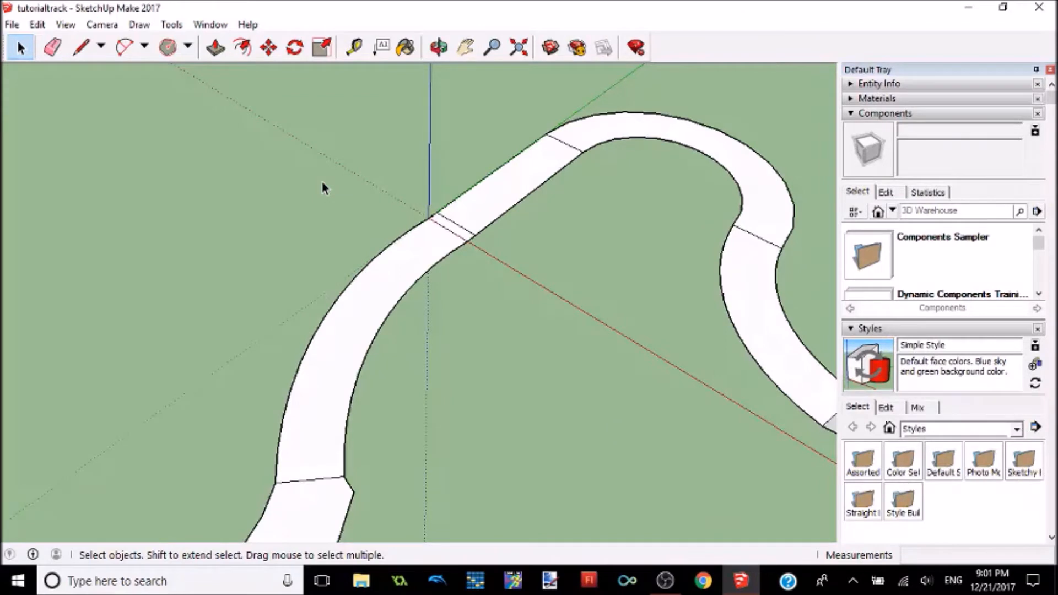
middle_drag(329, 211, 553, 259)
scroll(552, 255, up, 1)
middle_click(464, 240)
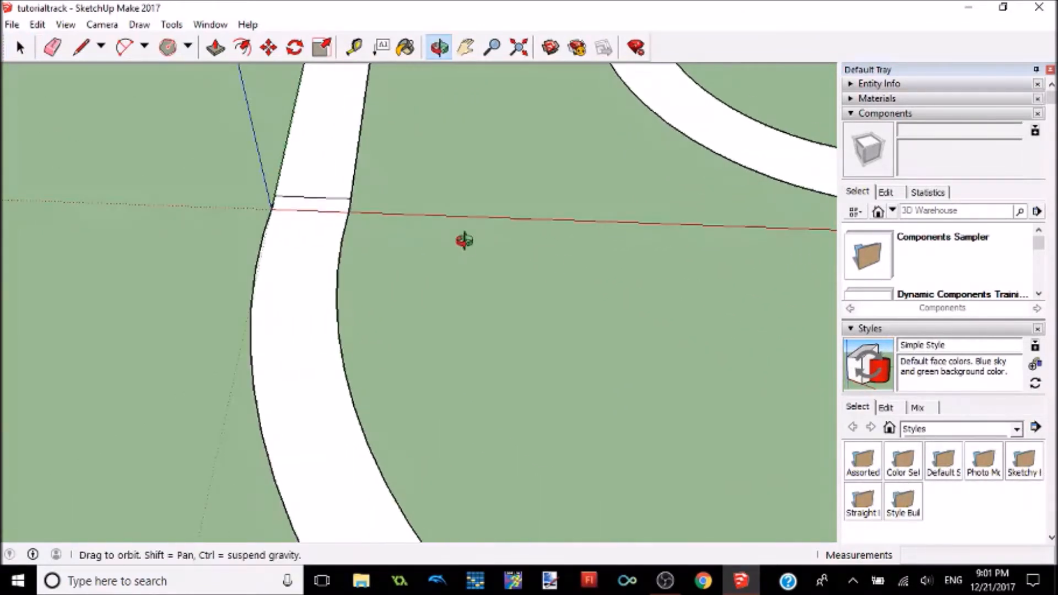
shift+middle_drag(466, 244, 540, 352)
scroll(540, 353, up, 1)
scroll(539, 358, up, 1)
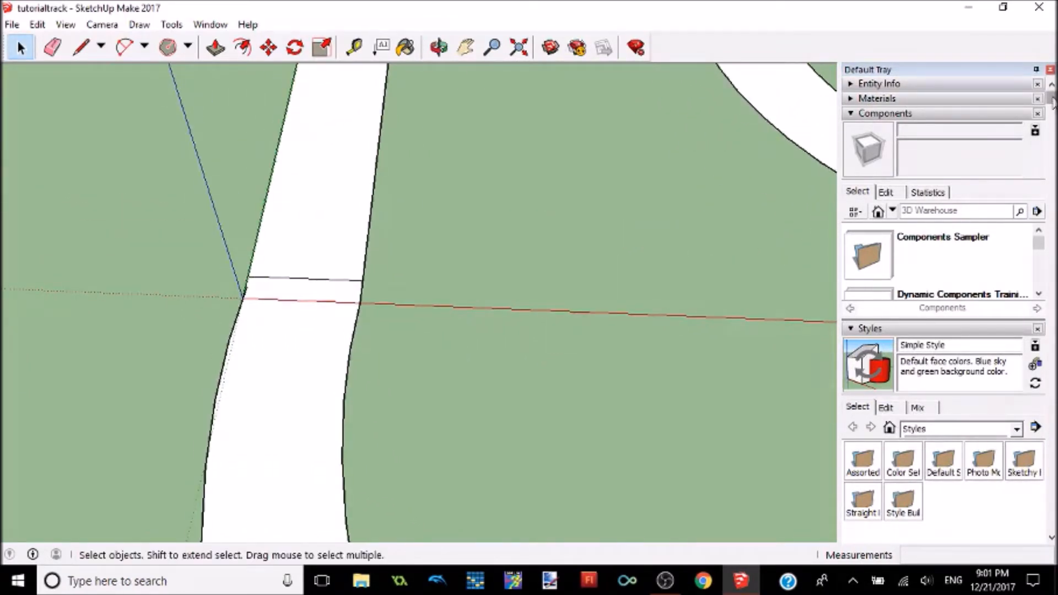
- Expand the Materials section of the Default Tray and look through its available material libraries
click(875, 98)
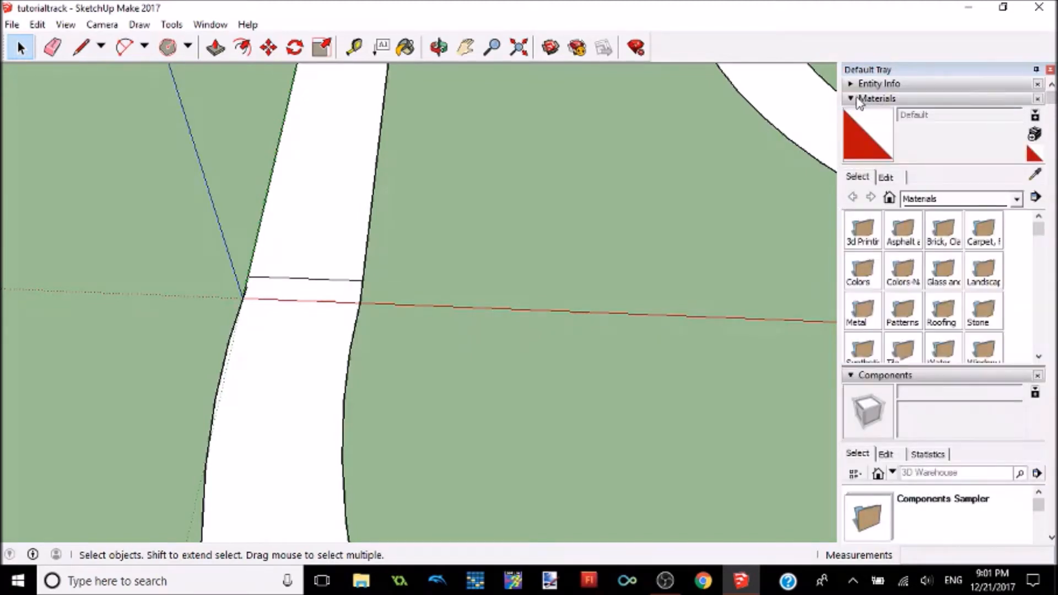
click(885, 177)
click(866, 176)
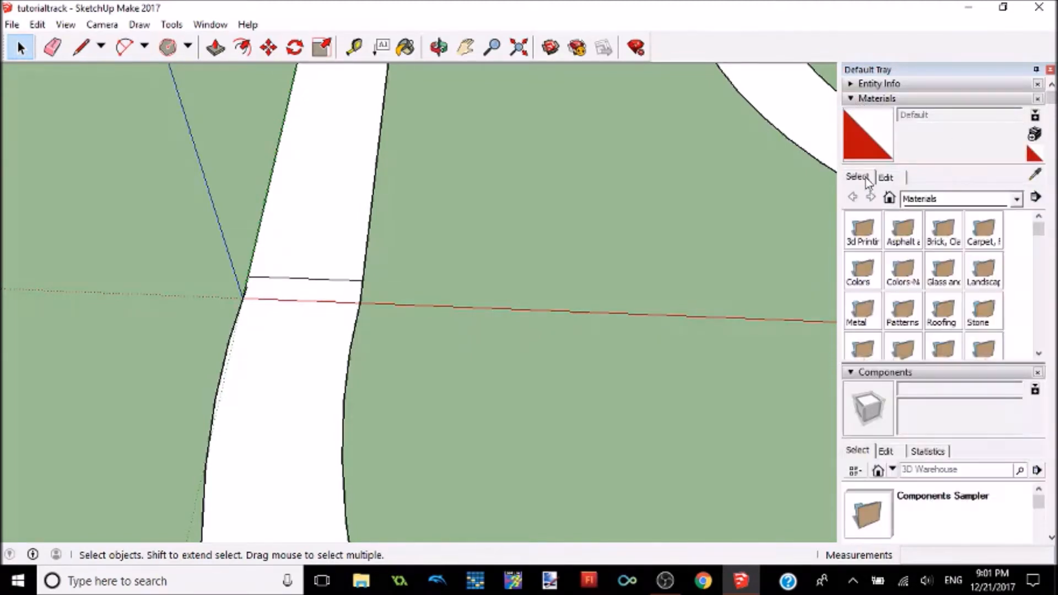
click(986, 200)
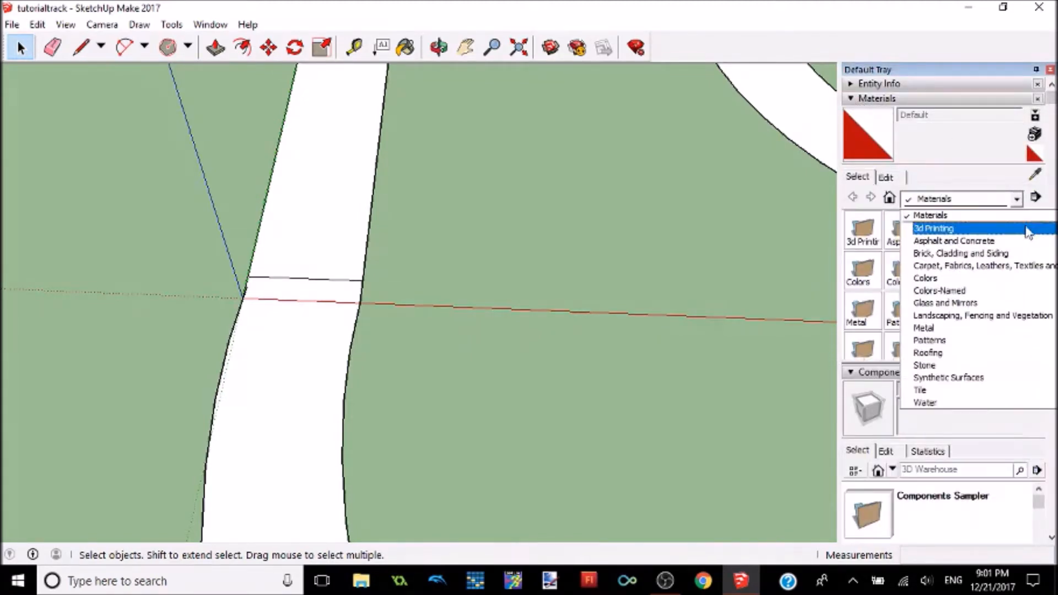
click(946, 215)
mouse_move(1041, 231)
mouse_down()
mouse_move(1040, 348)
mouse_move(1040, 229)
mouse_up()
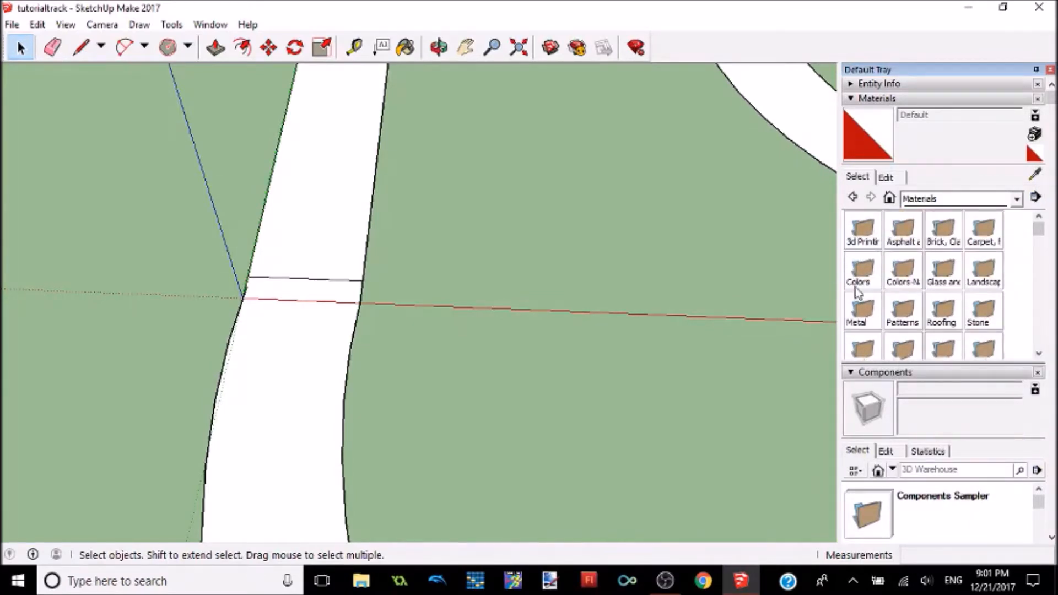
- Collapse the Components and Styles sections and remove Entity Info from the Default Tray
click(852, 374)
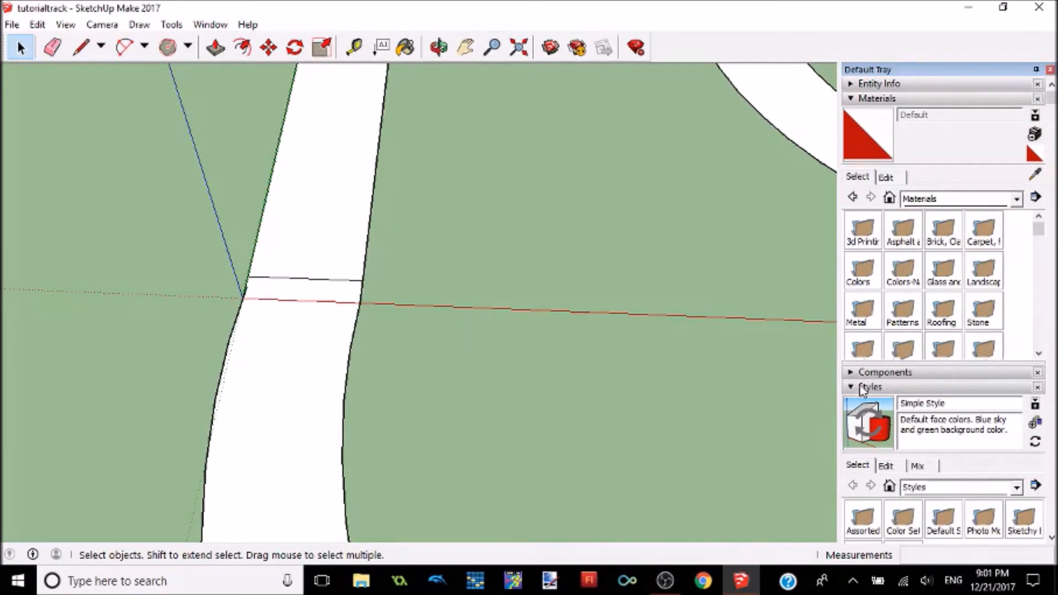
click(859, 387)
click(864, 84)
click(864, 84)
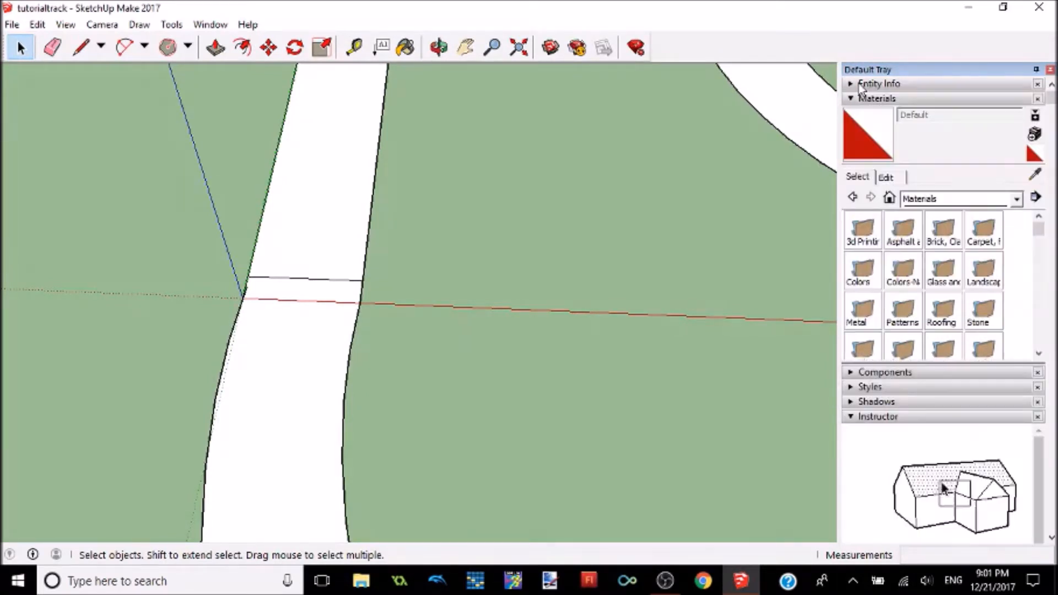
click(1040, 84)
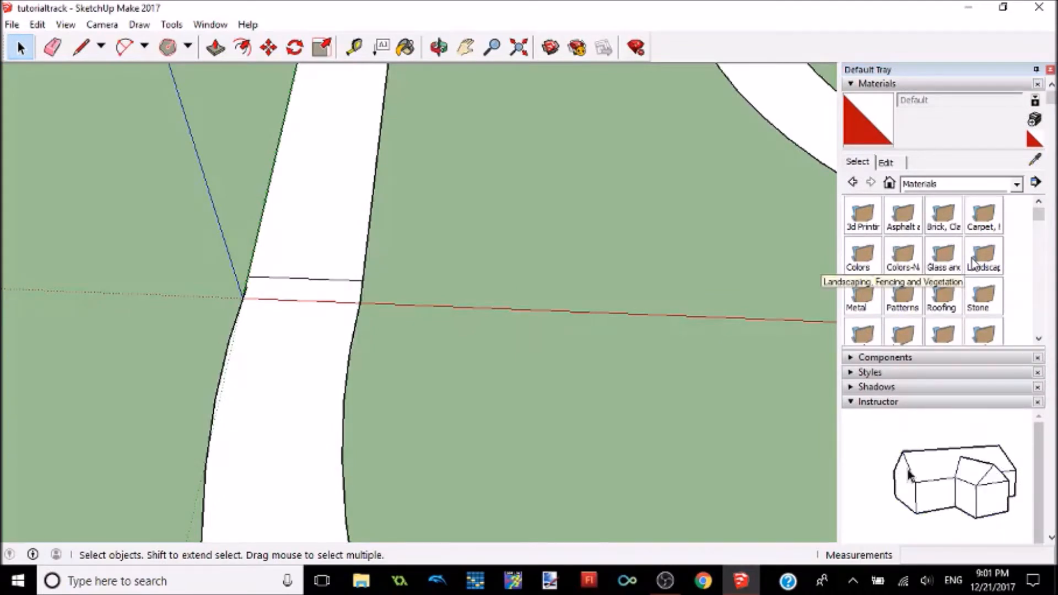
- Switch the Materials section to the In Model collection
click(1019, 185)
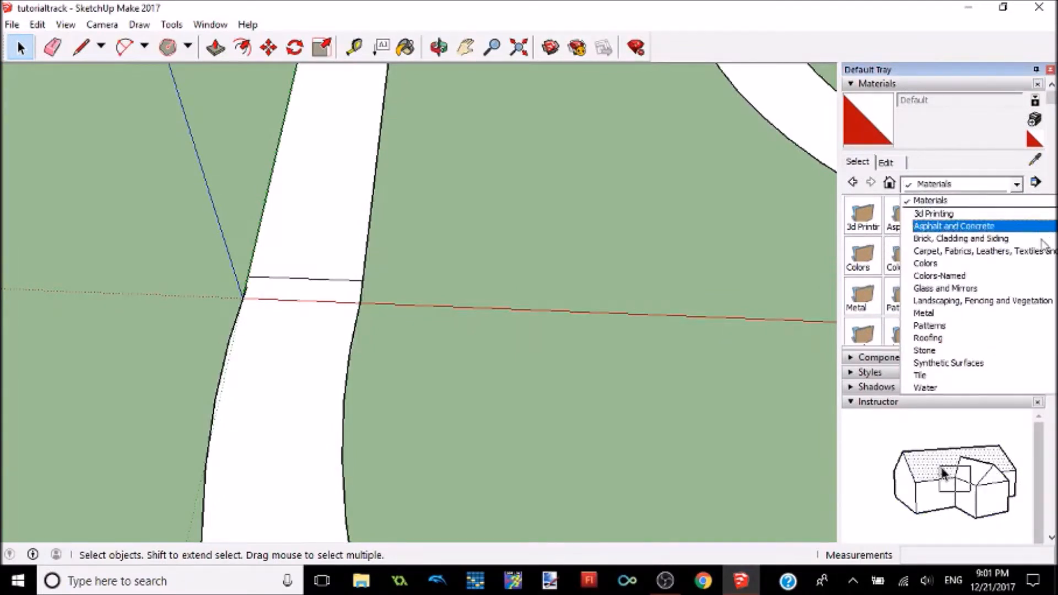
scroll(1009, 254, up, 3)
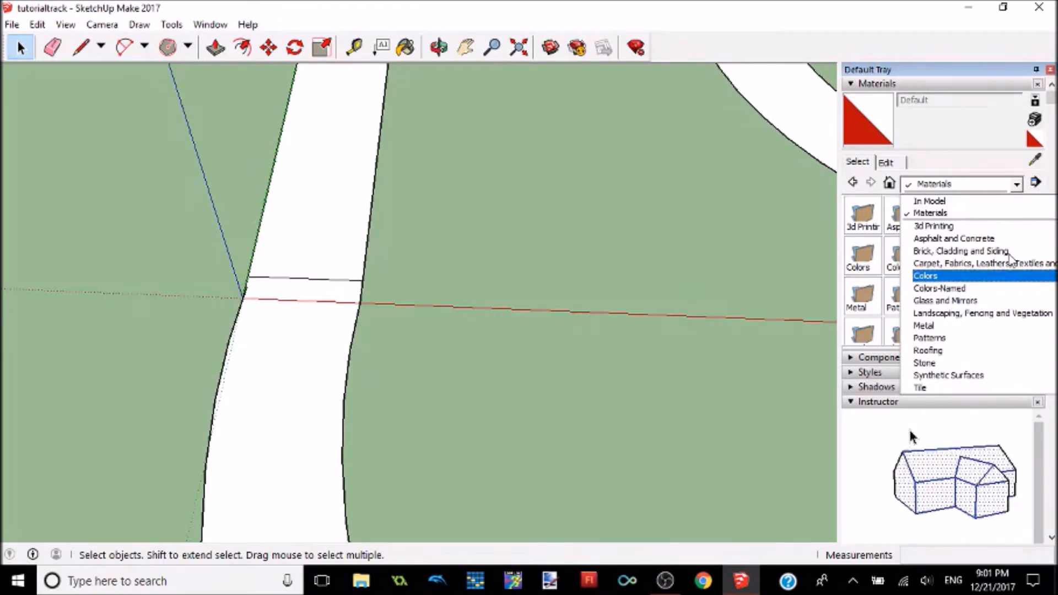
click(953, 201)
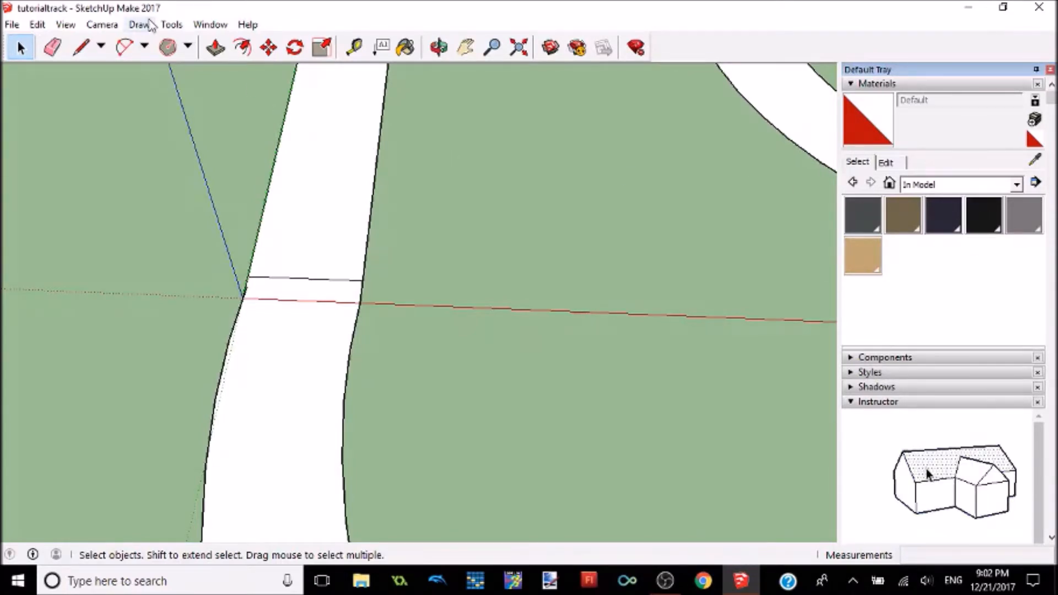
- Purge the unused items from the model through the Model Info statistics, clearing the leftover materials
click(172, 25)
mouse_move(203, 25)
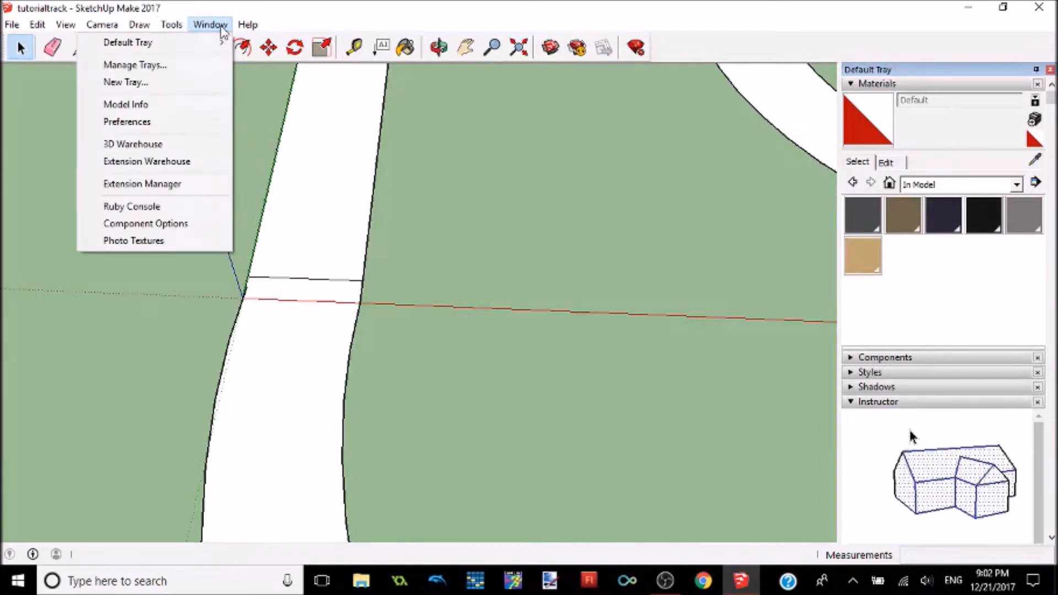
click(187, 109)
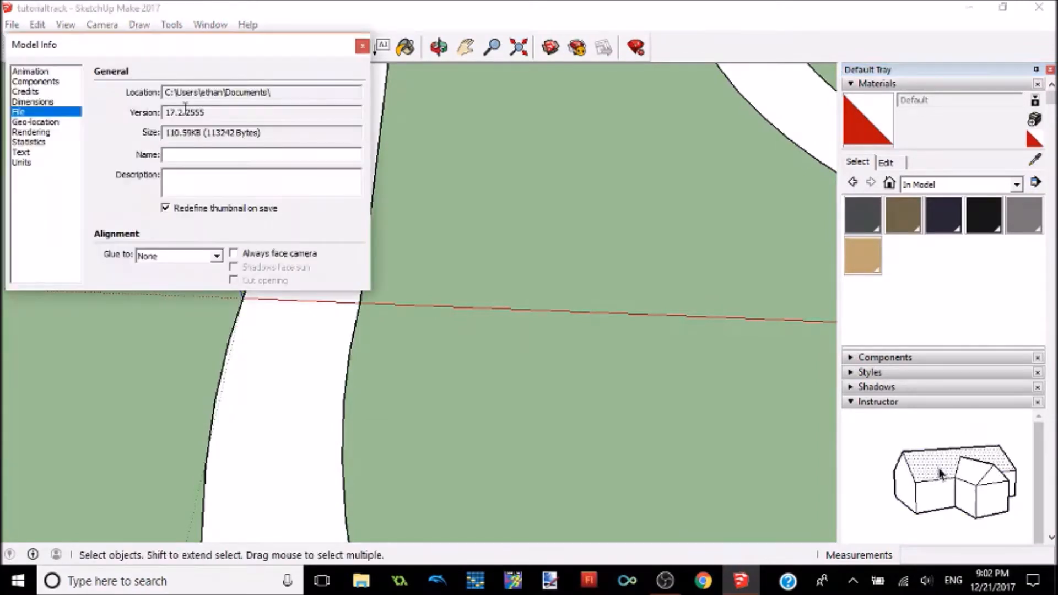
click(49, 124)
click(48, 142)
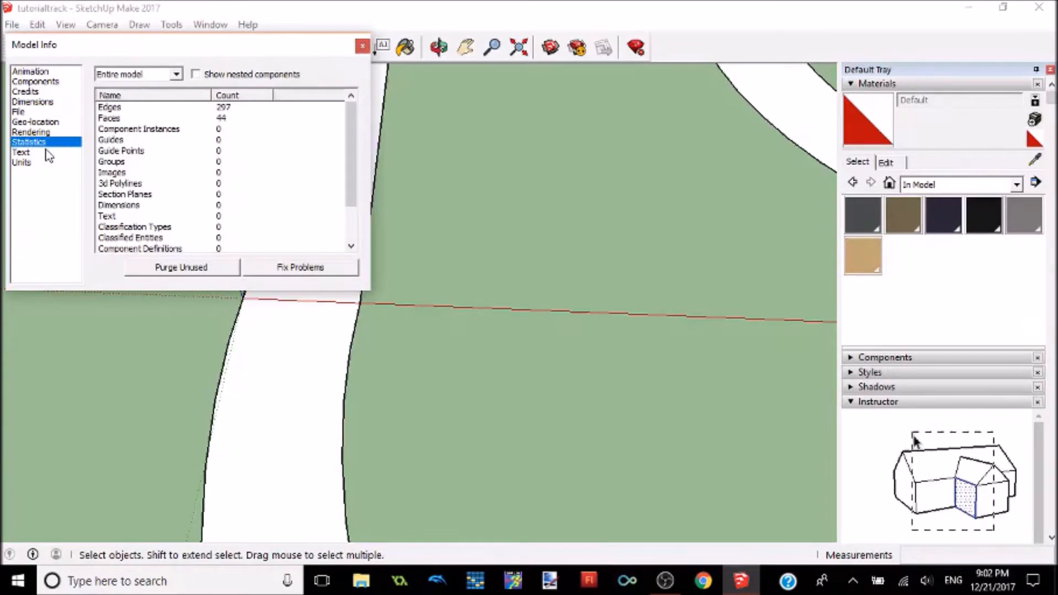
click(47, 133)
click(31, 142)
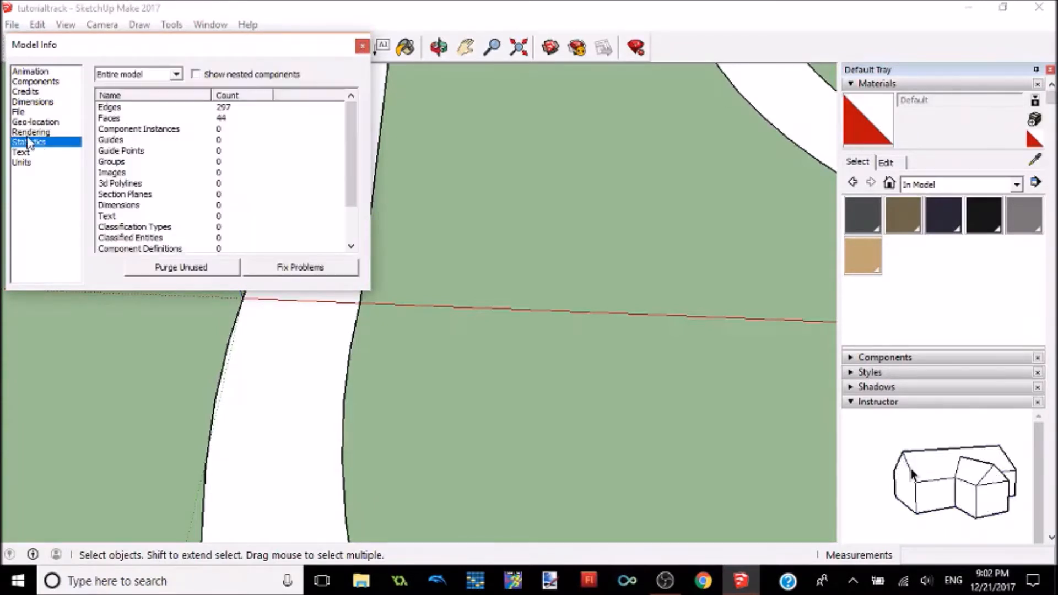
click(161, 268)
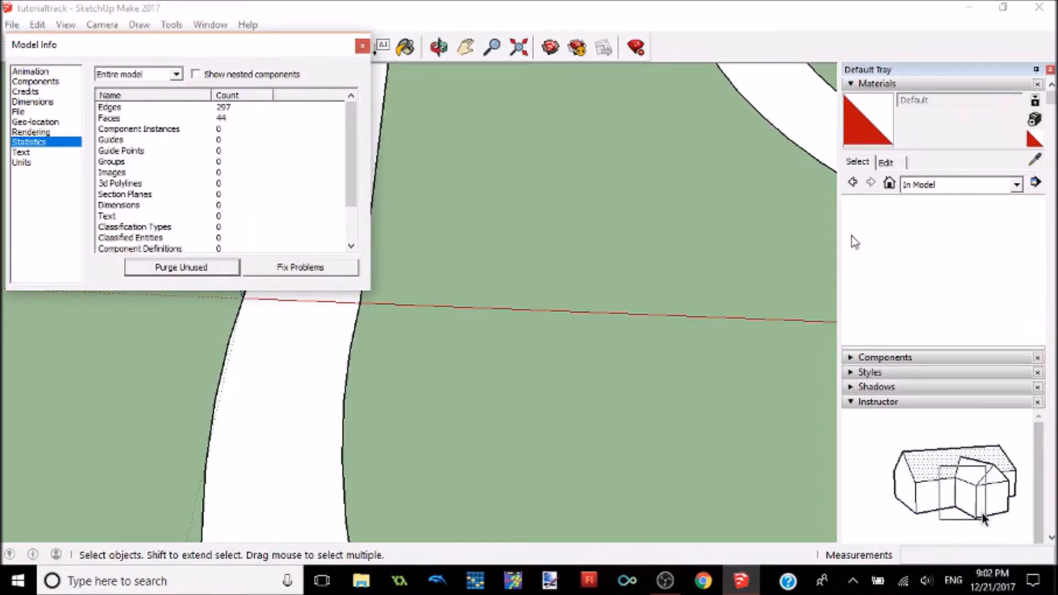
click(362, 46)
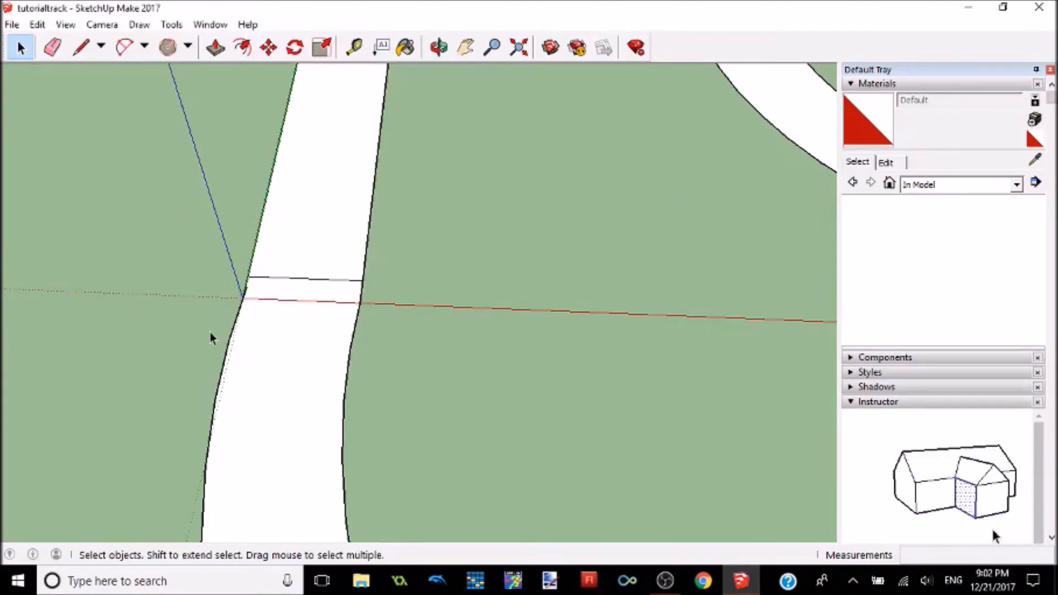
- Start a new material and name it road
click(1035, 120)
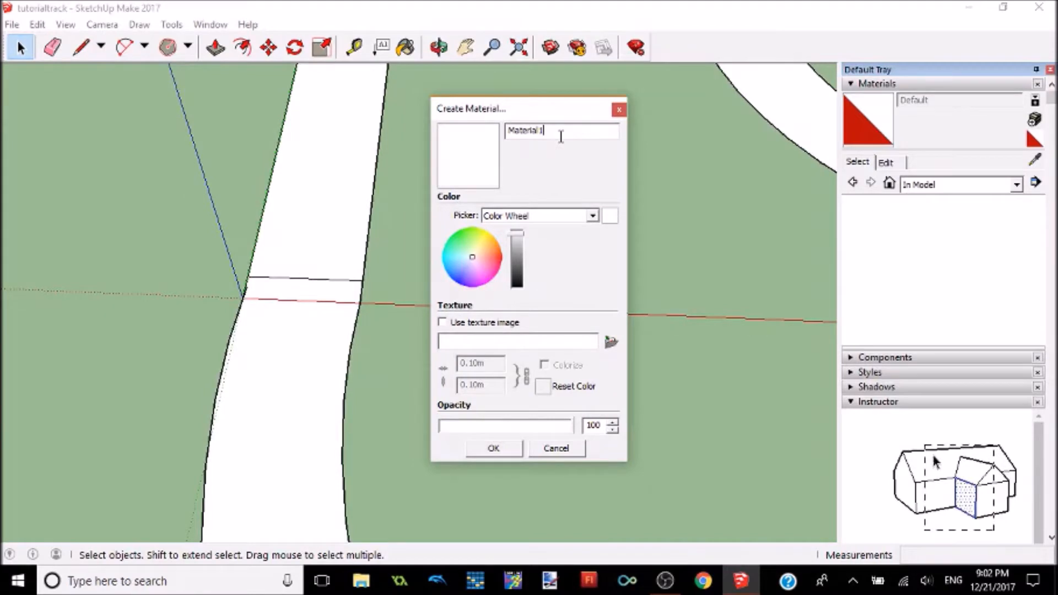
key(BackSpace)
key(BackSpace)
key(BackSpace)
key(BackSpace)
key(BackSpace)
key(BackSpace)
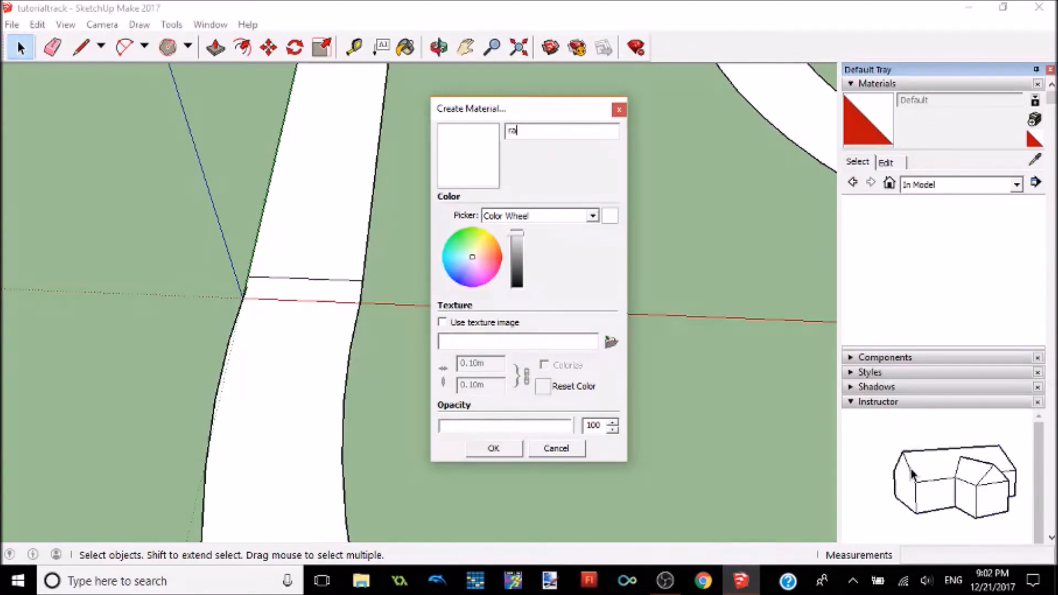
text(roa)
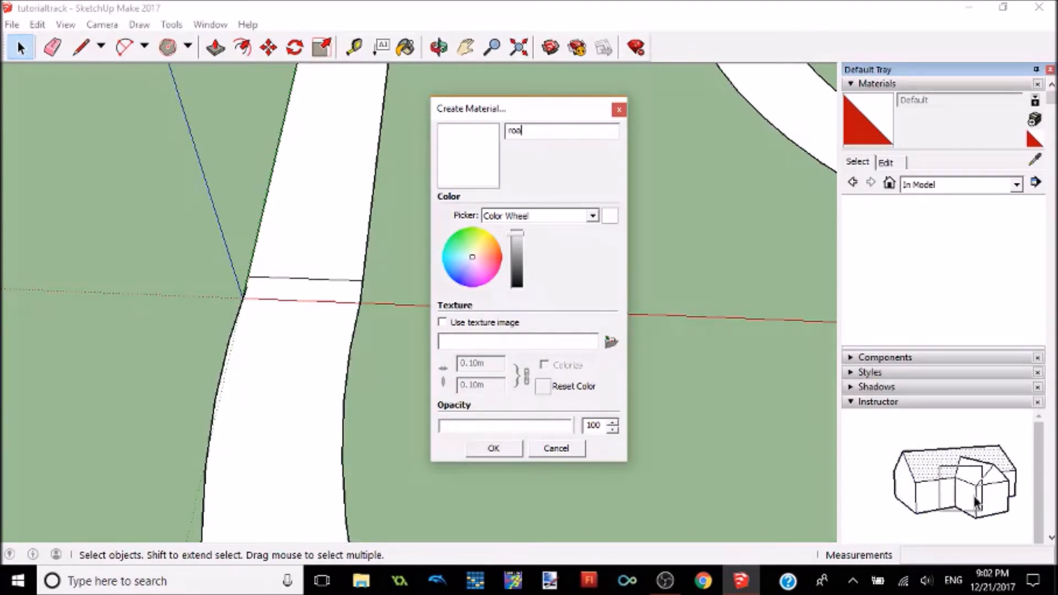
text(d)
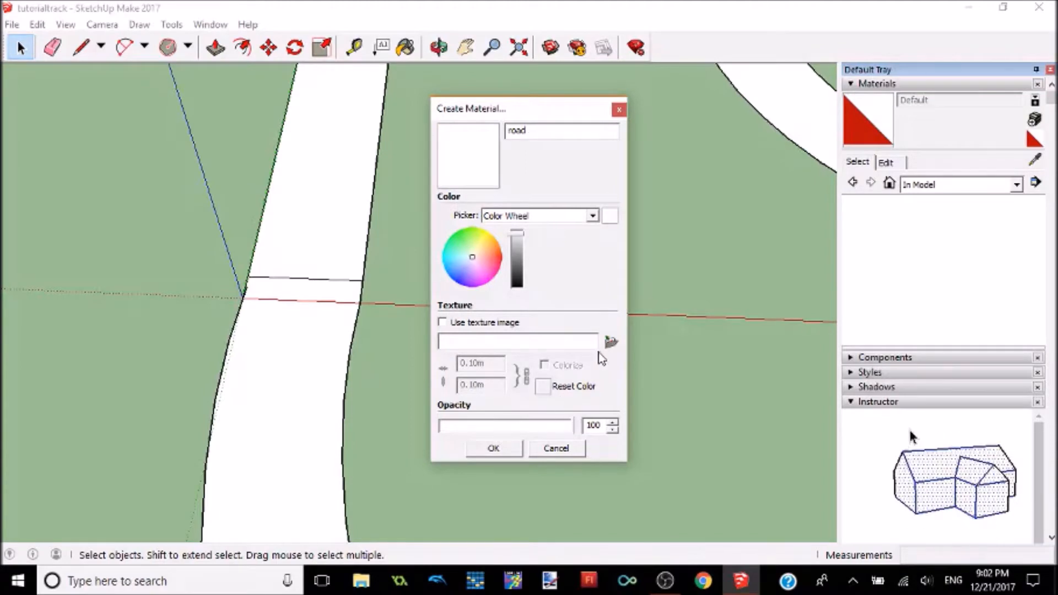
- Load rainbowroad from the Custom MKWII textures folder as the material's texture image and create the material with a texture width of 3500 m
click(611, 343)
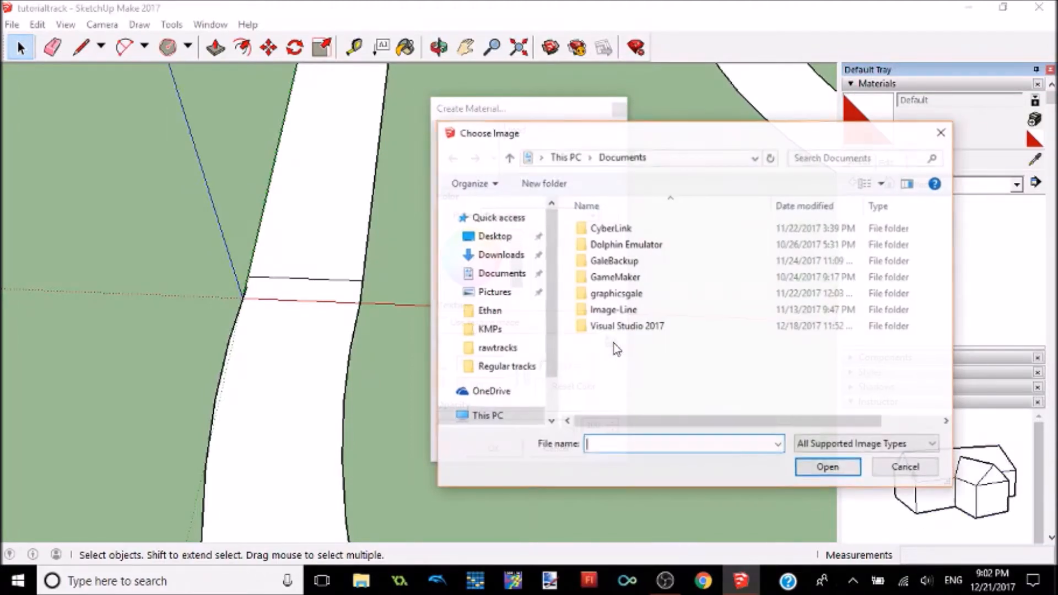
click(496, 236)
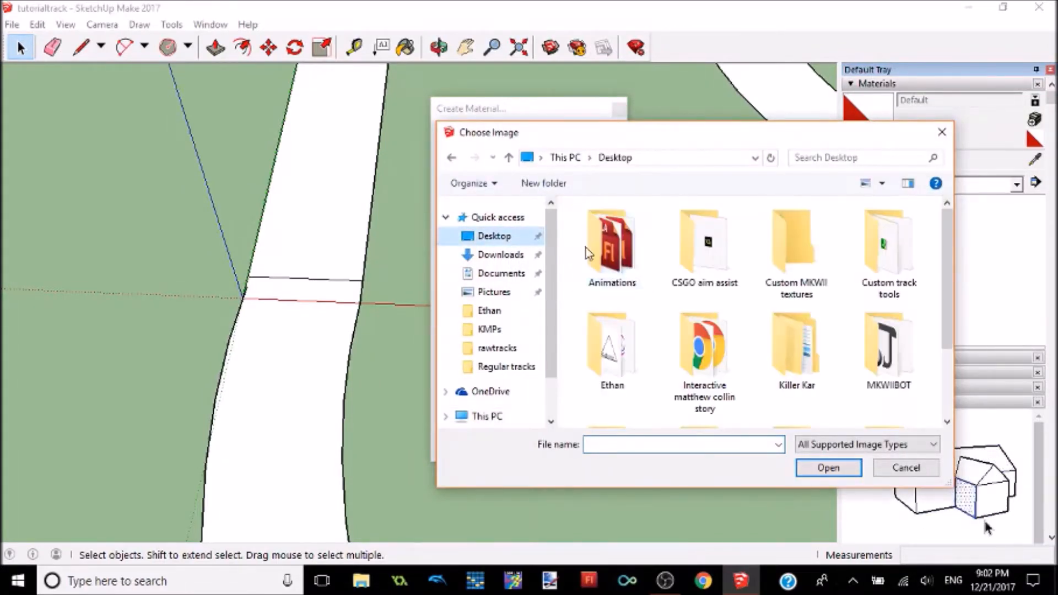
double_click(797, 248)
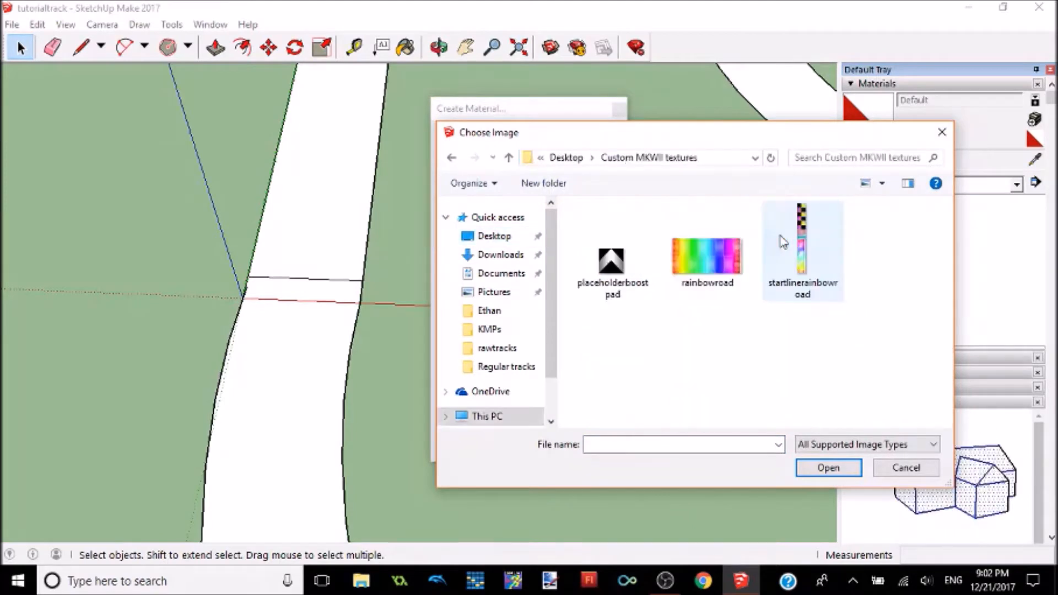
click(709, 245)
double_click(709, 247)
click(493, 365)
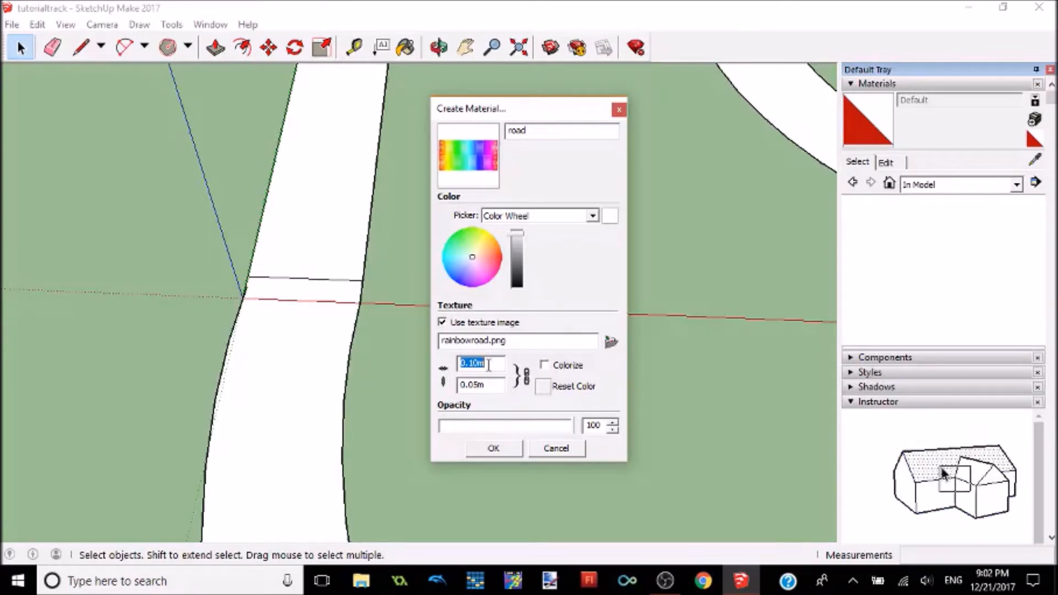
text(3500)
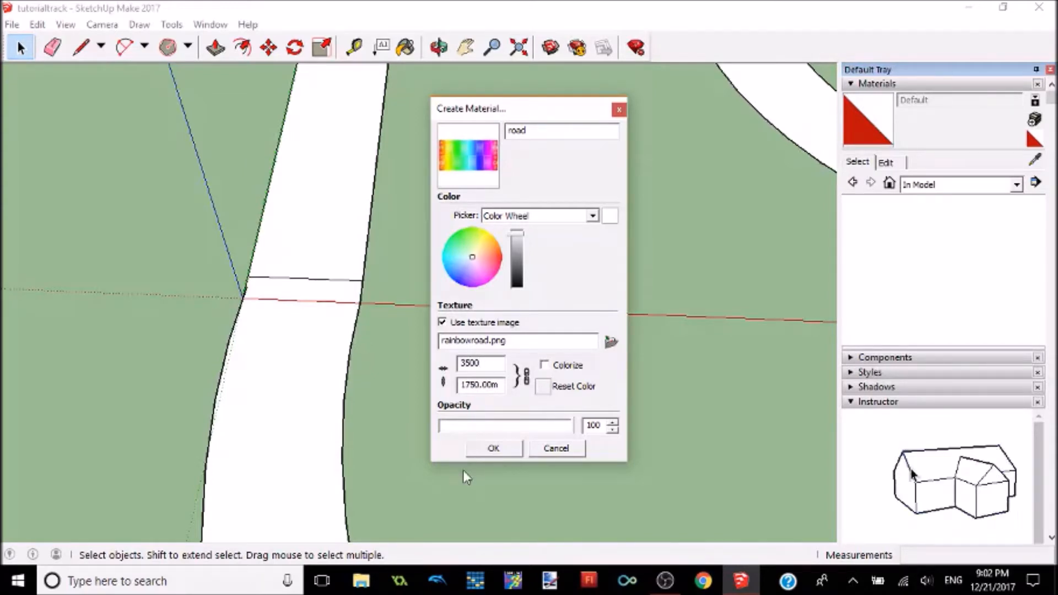
click(493, 448)
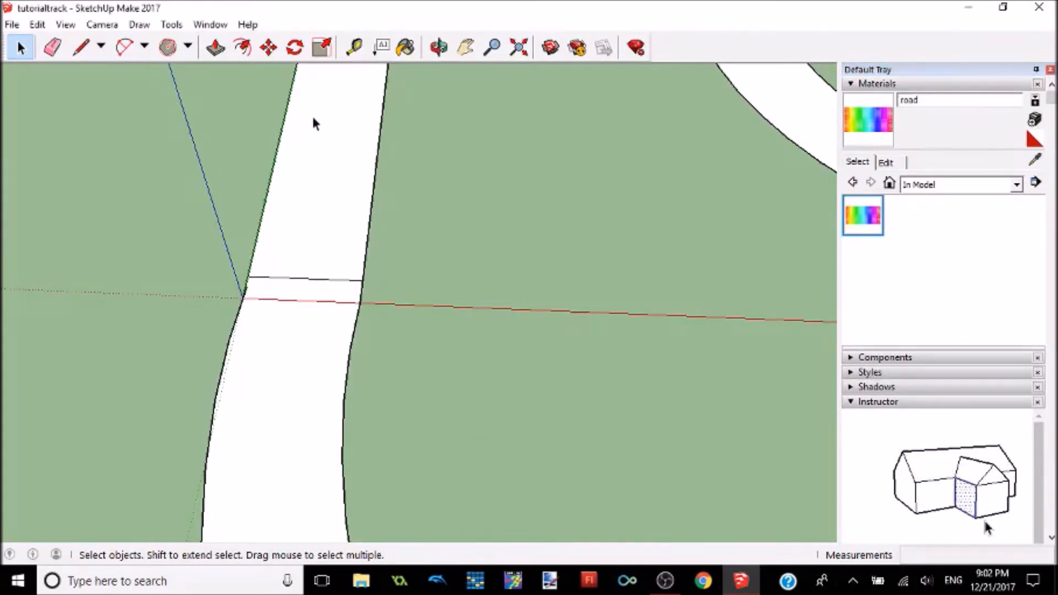
- Paint the straight road section just beyond the start line strip with the road material and check how the texture tiles
click(405, 48)
click(334, 160)
scroll(334, 160, up, 5)
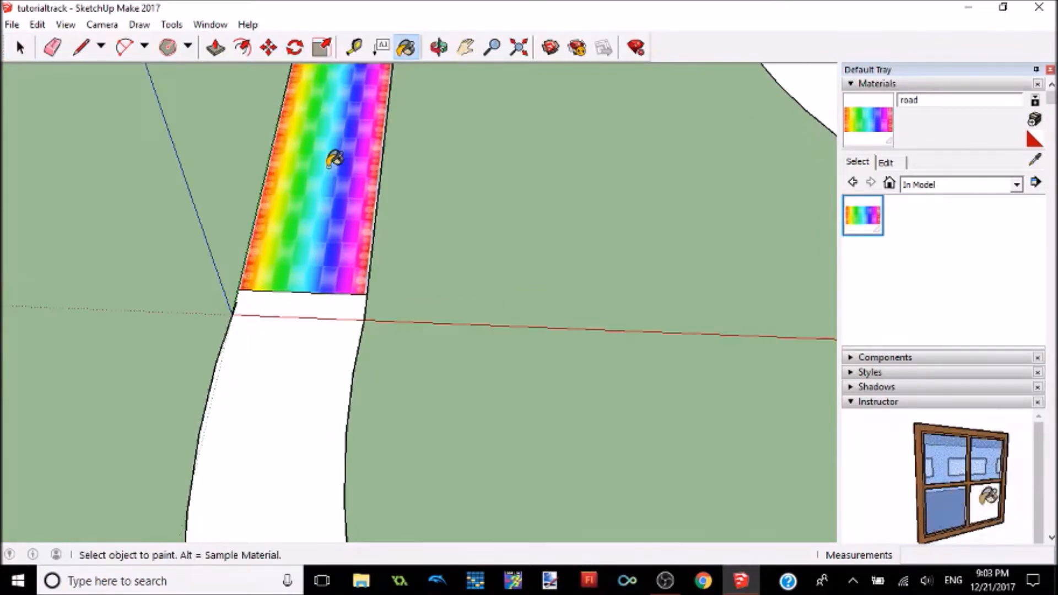
scroll(334, 160, down, 4)
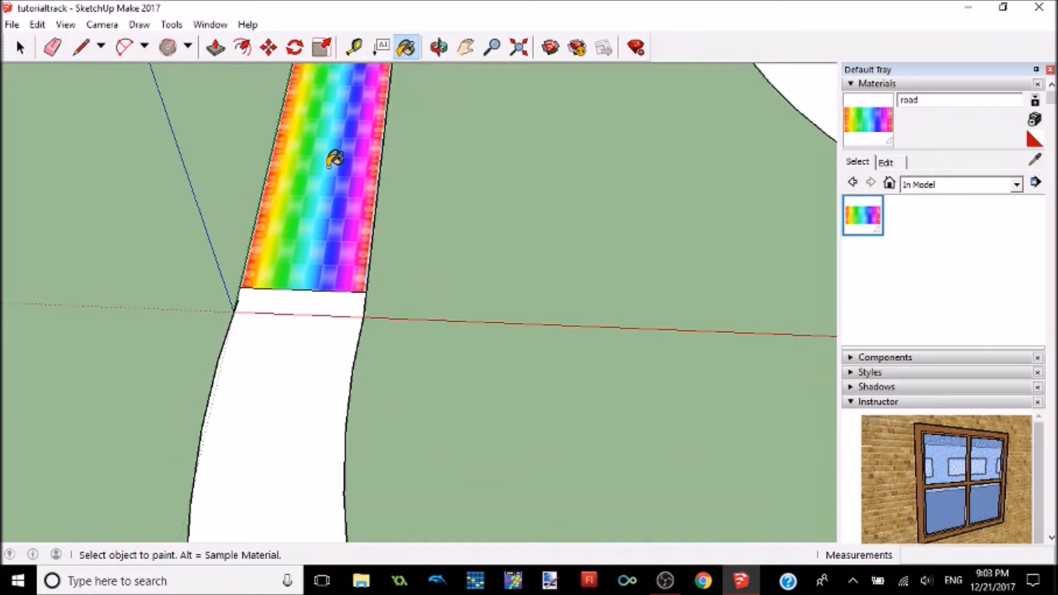
scroll(334, 160, up, 2)
scroll(334, 160, down, 4)
scroll(335, 158, down, 2)
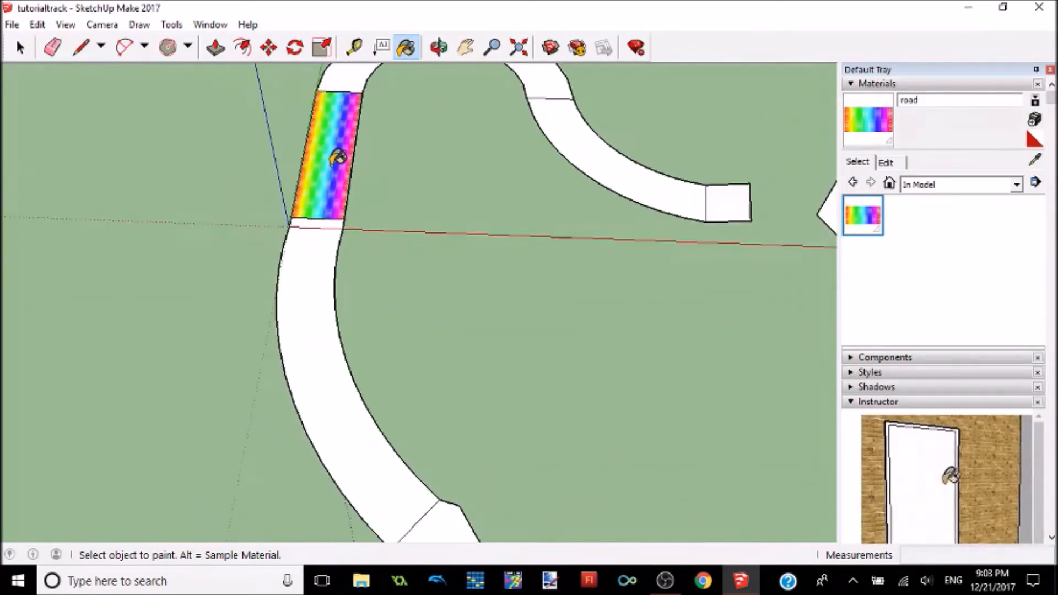
scroll(337, 158, up, 2)
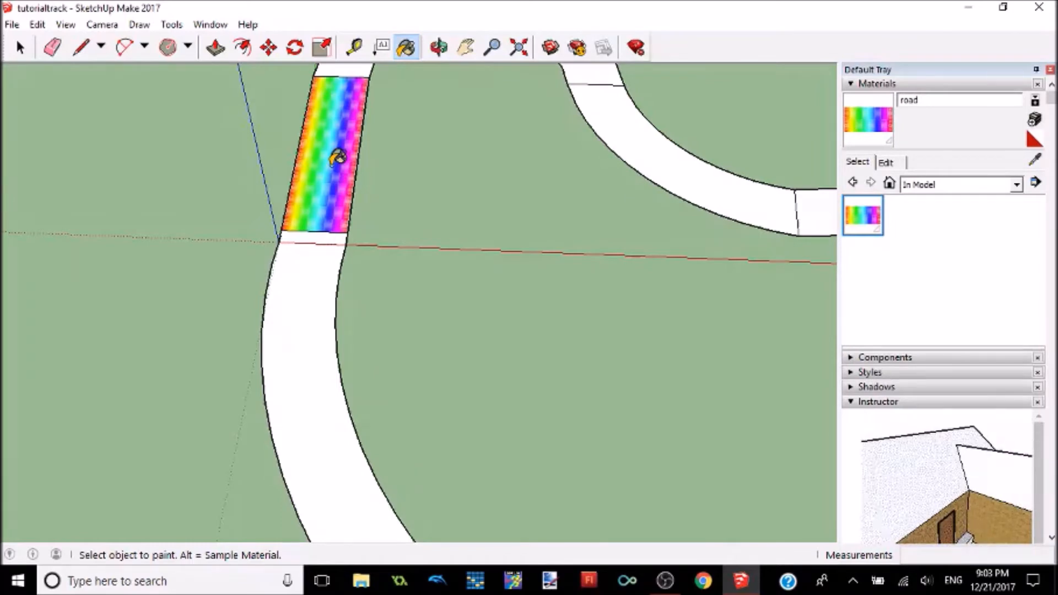
click(11, 587)
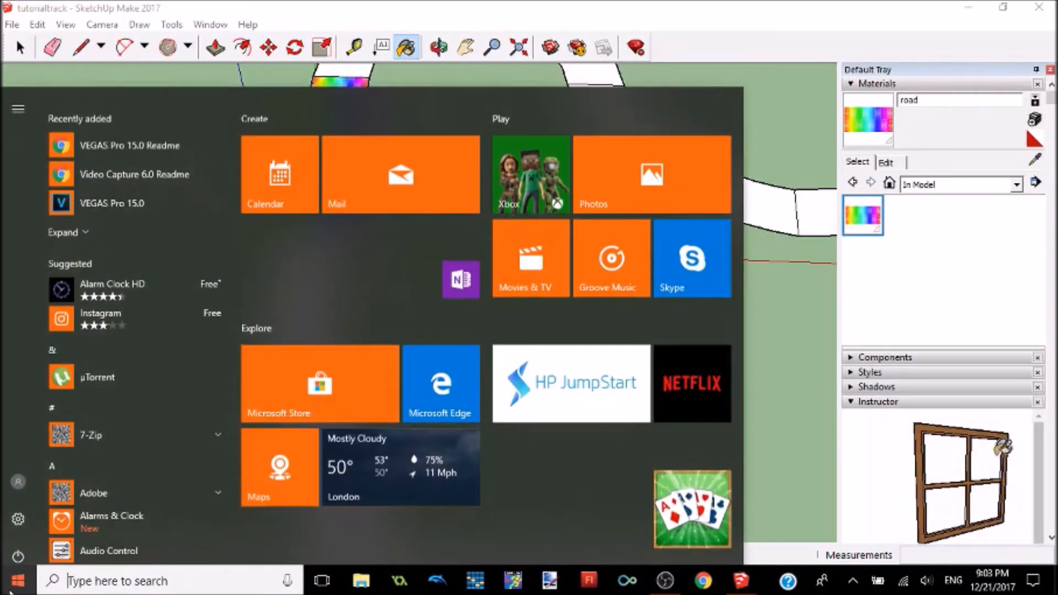
text(road)
key(BackSpace)
key(BackSpace)
key(BackSpace)
key(BackSpace)
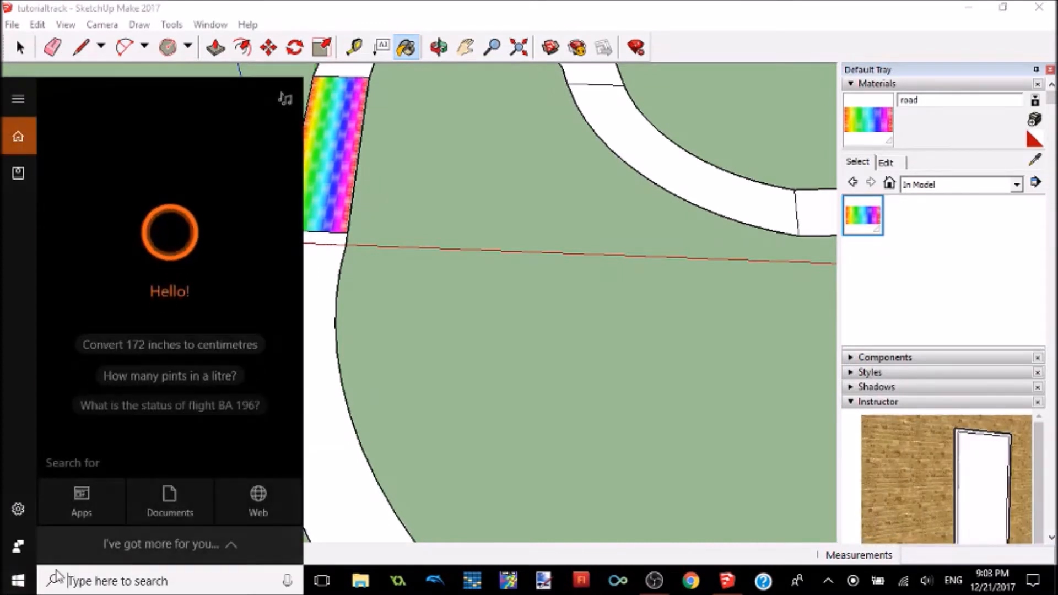
key(Escape)
key(Escape)
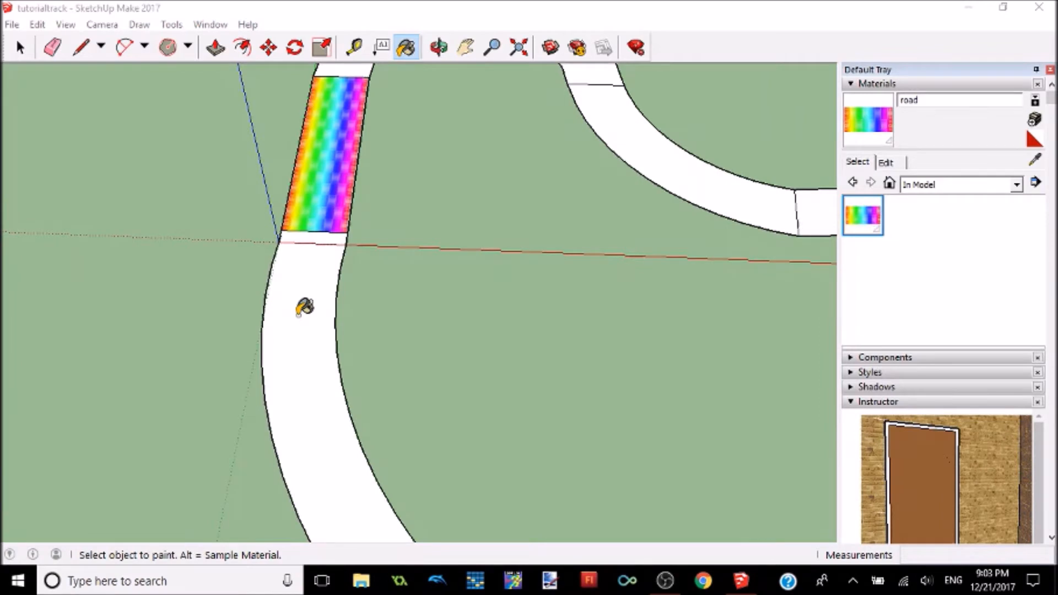
- Paint the short road section attached to the hexagonal platform with the road material
mouse_move(387, 134)
middle_down()
mouse_move(395, 156)
mouse_move(522, 139)
mouse_move(284, 161)
mouse_move(358, 188)
middle_up()
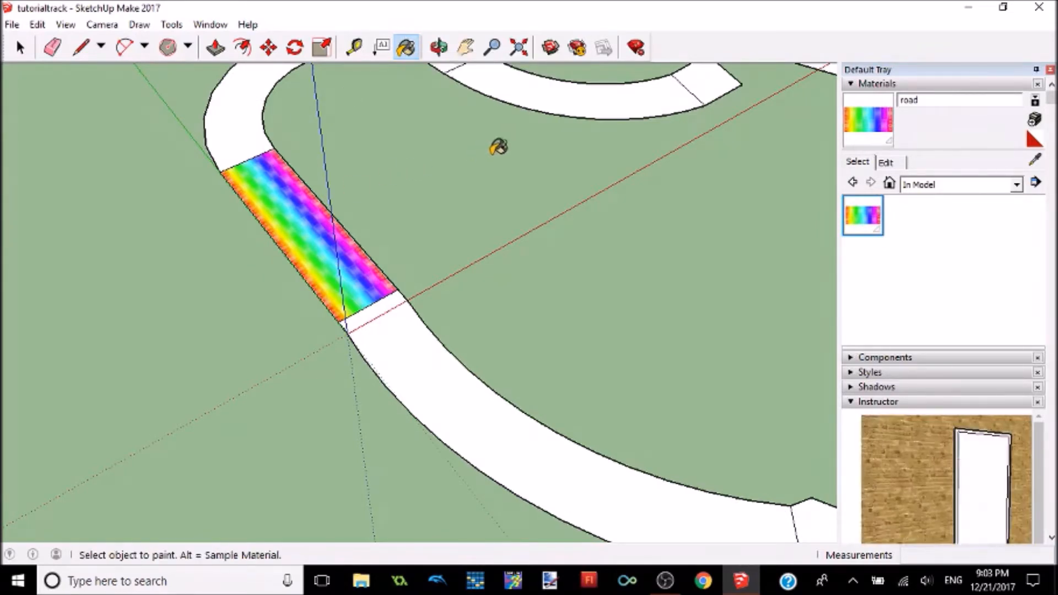
middle_drag(515, 141, 66, 506)
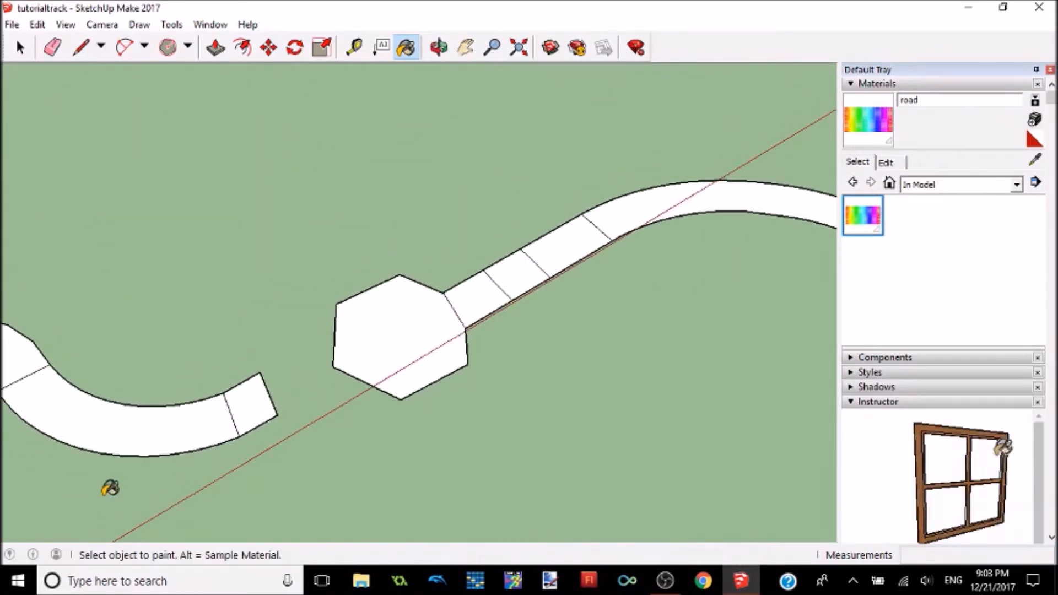
click(480, 289)
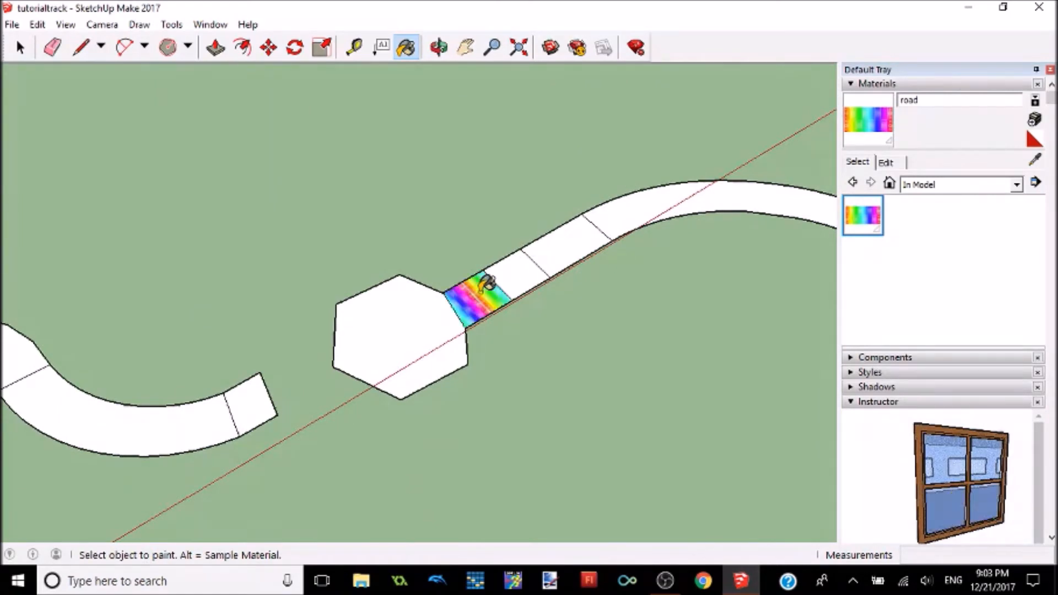
- Position the texture on the section beside the hexagon, pinning it to both road edges so the rainbow stripes run along the road
scroll(465, 249, up, 4)
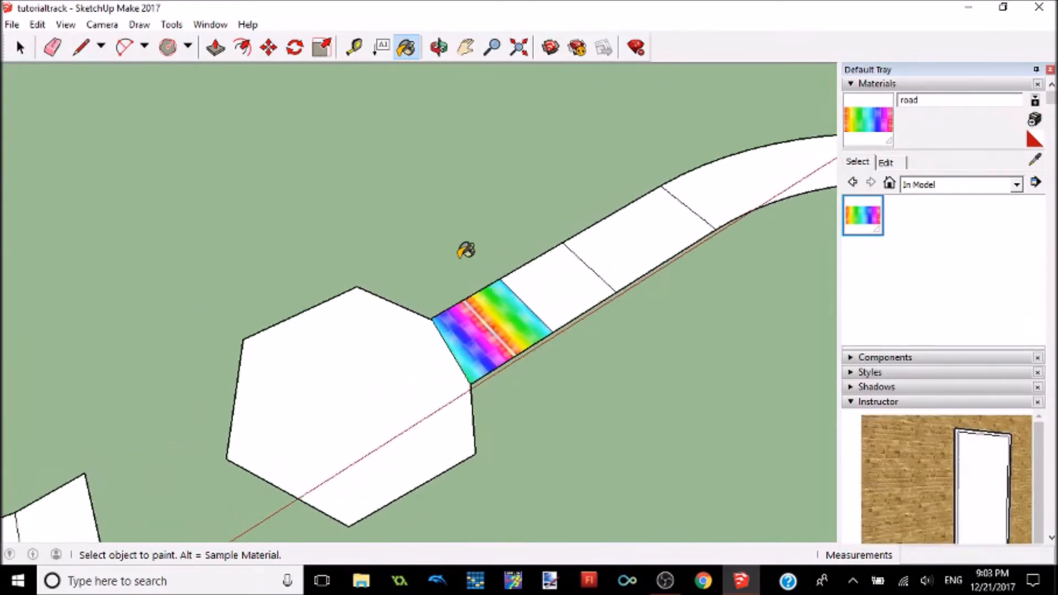
right_click(487, 331)
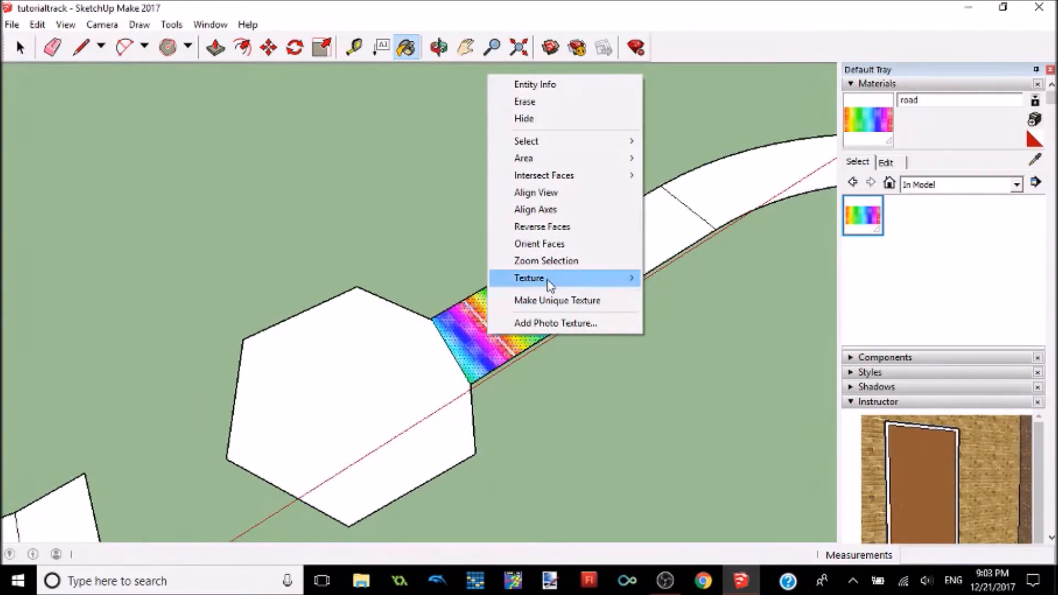
mouse_move(549, 283)
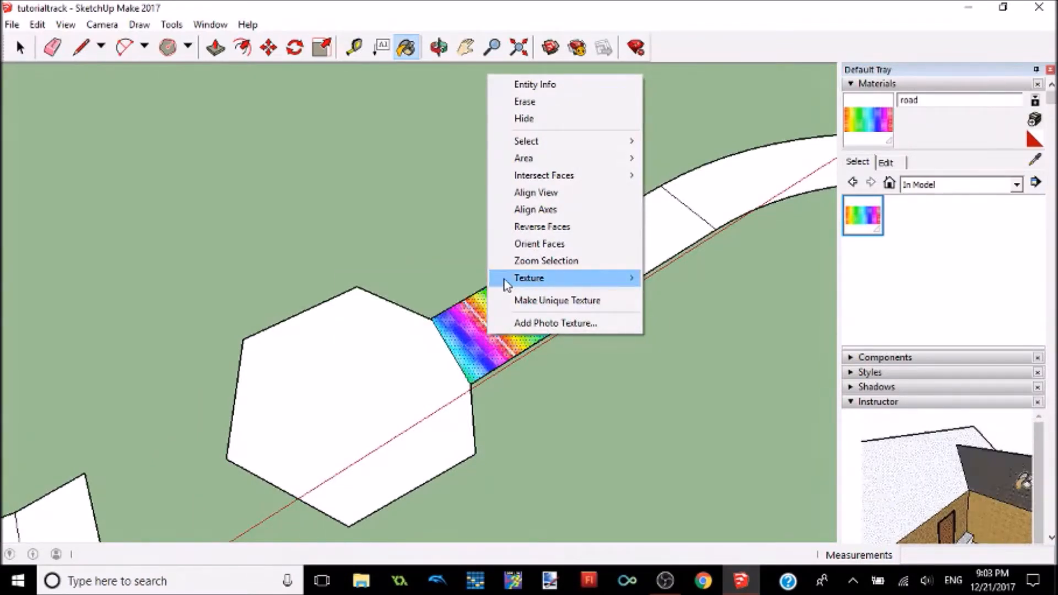
click(442, 321)
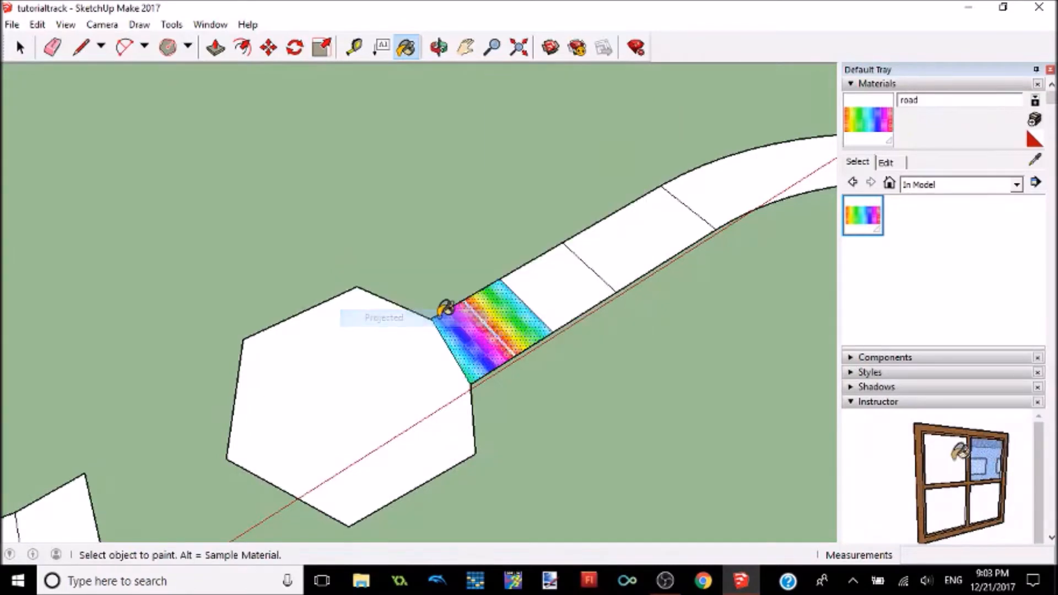
right_click(485, 306)
mouse_move(507, 257)
click(402, 264)
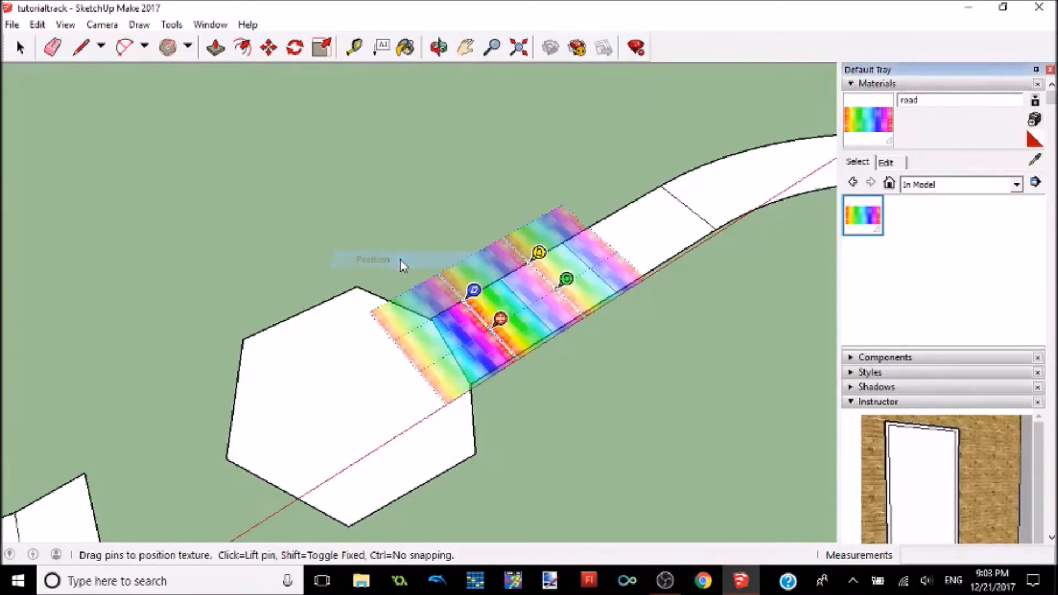
drag(500, 319, 442, 311)
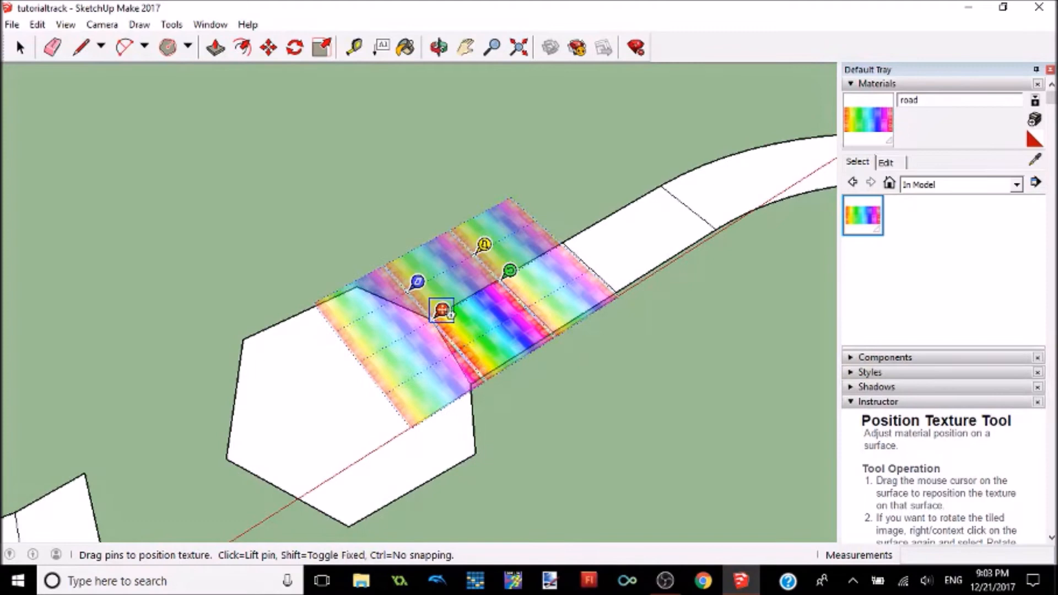
drag(511, 273, 494, 369)
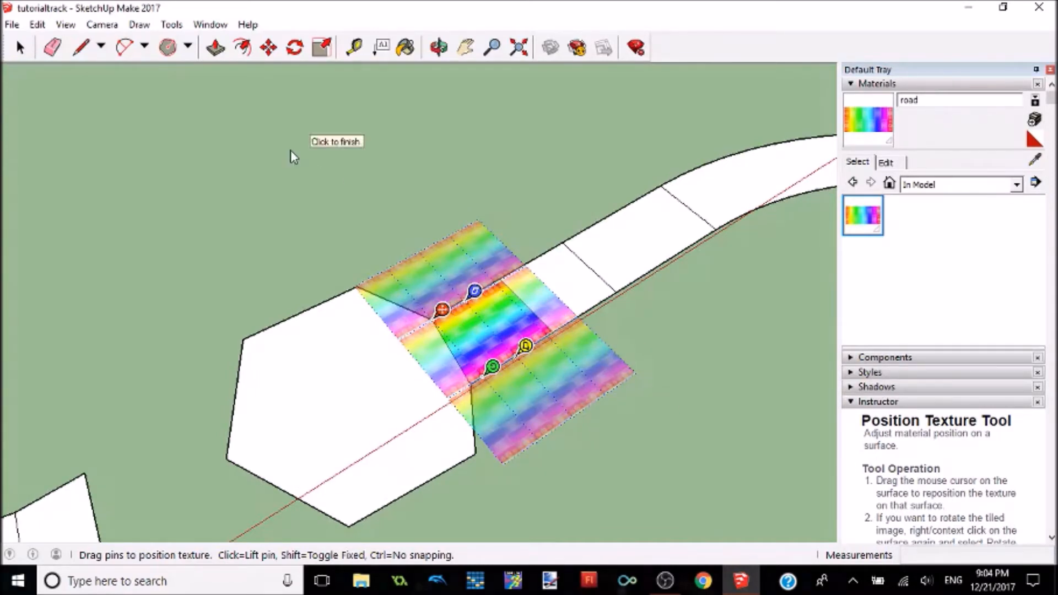
click(13, 26)
click(12, 24)
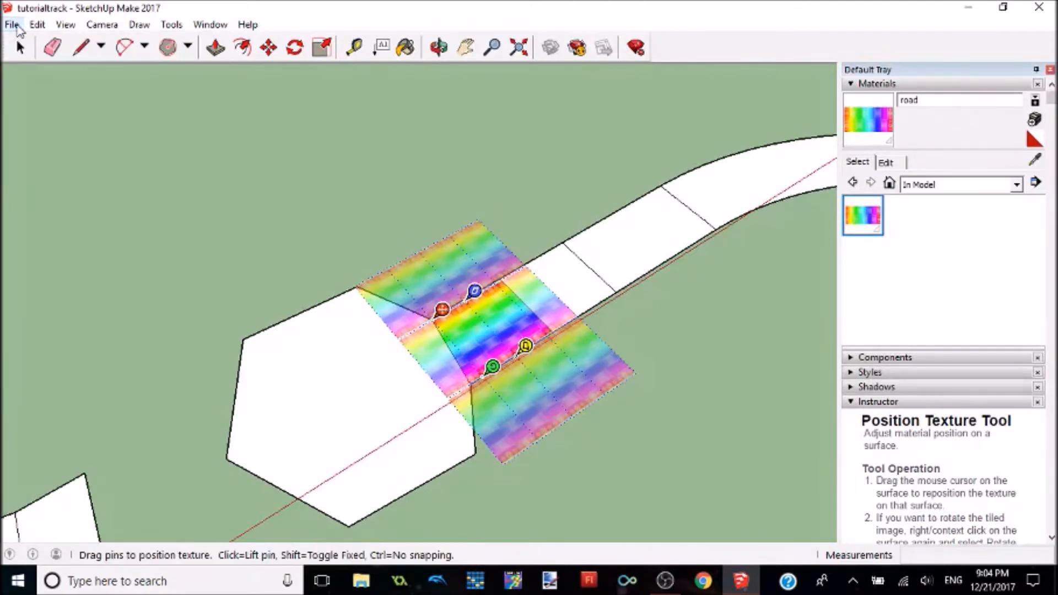
- Paint the third straight section out from the hexagon, just before the curve, with the road material
click(419, 47)
click(633, 232)
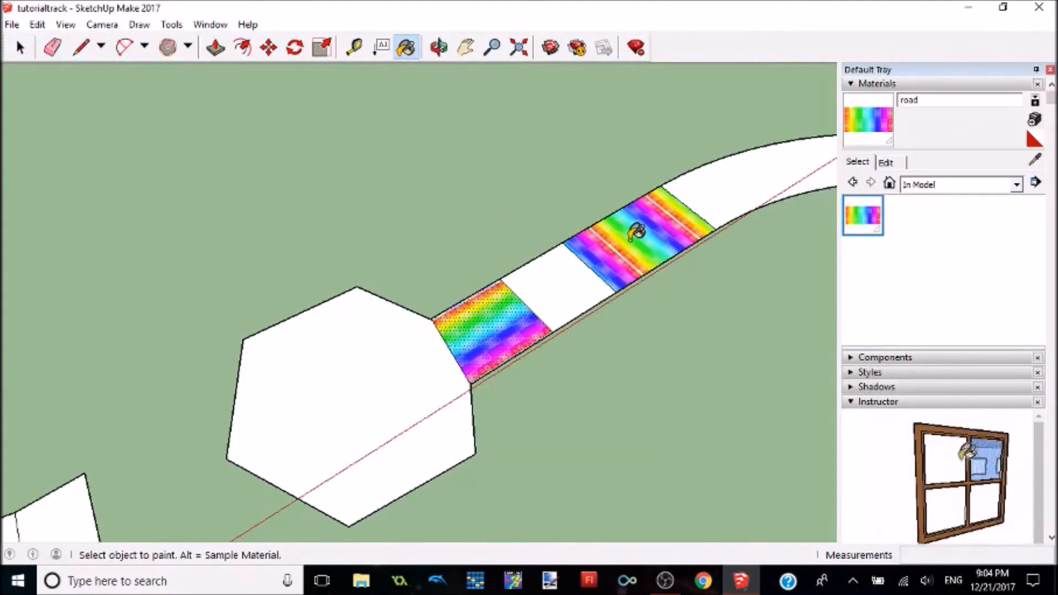
- Position the texture on the third section out from the flat hexagon, pinning it to both road edges so the stripes run lengthwise
right_click(631, 247)
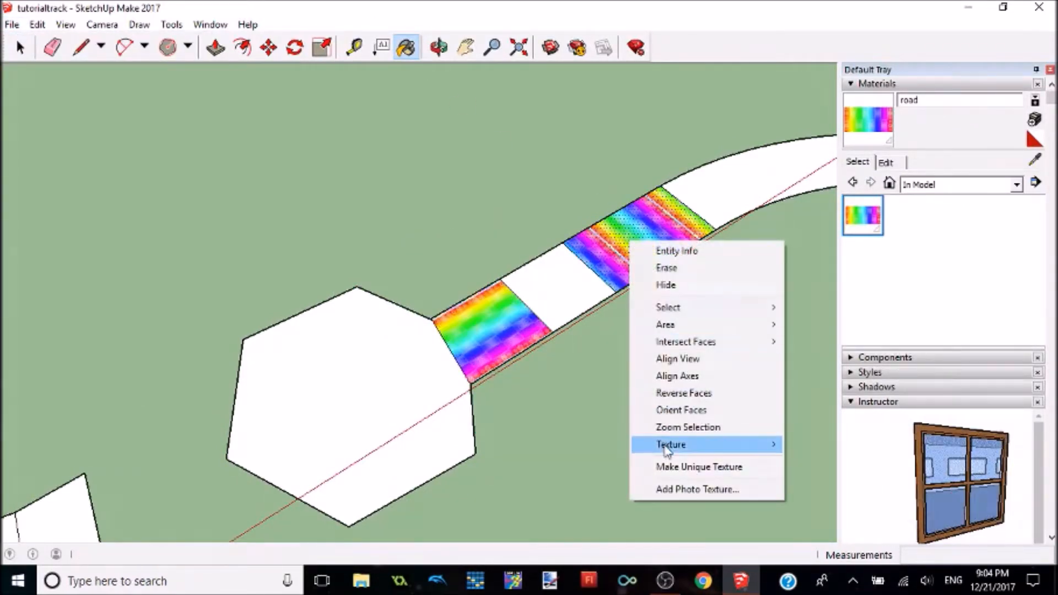
mouse_move(675, 445)
click(600, 443)
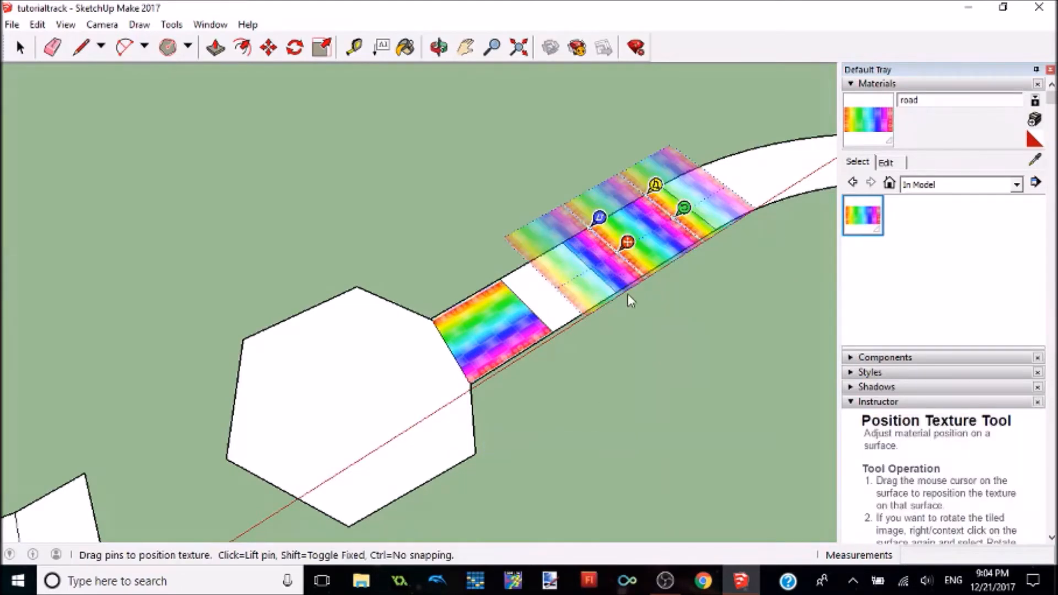
drag(627, 241, 573, 235)
drag(631, 201, 627, 284)
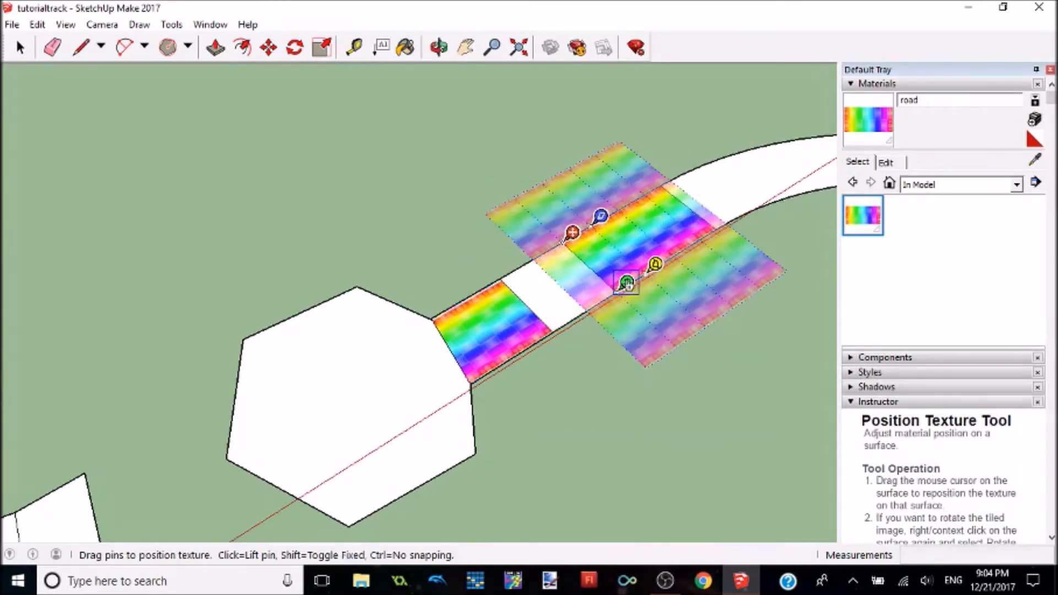
click(27, 72)
- Paint the second section of the separate road near the raised hexagon, just before its curve, with the road material
middle_drag(403, 216, 333, 347)
scroll(659, 238, down, 3)
mouse_move(615, 261)
middle_down()
mouse_move(600, 236)
mouse_move(272, 232)
mouse_move(798, 213)
mouse_move(395, 279)
mouse_move(517, 289)
middle_up()
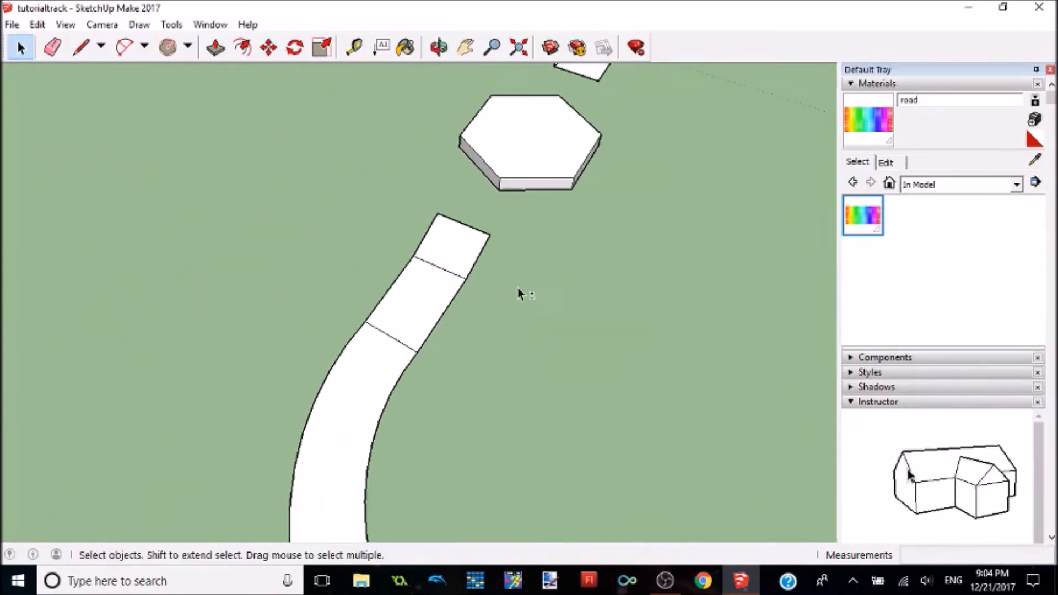
click(416, 47)
click(402, 288)
- Position the texture on that section near the raised hexagon, moving its pins to both road edges so the stripes follow the road
right_click(398, 300)
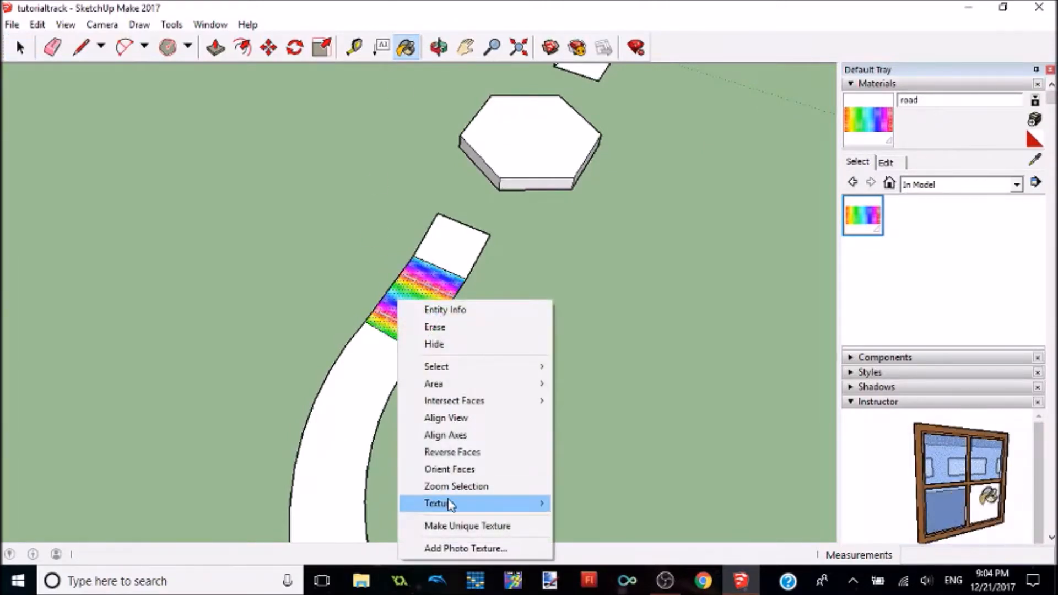
mouse_move(449, 504)
click(355, 502)
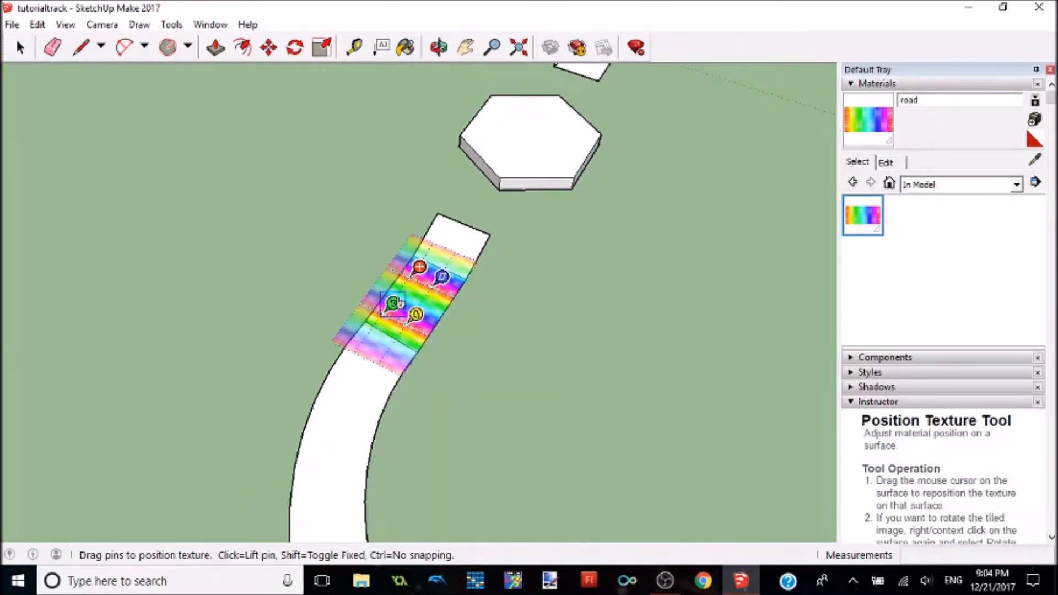
drag(423, 272, 375, 312)
drag(348, 351, 428, 342)
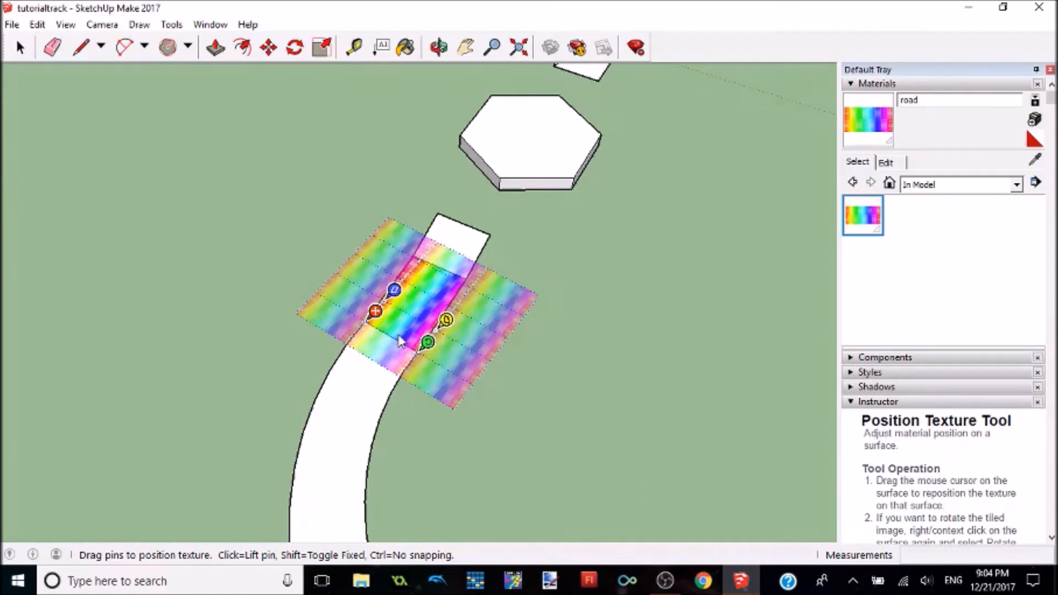
drag(379, 309, 386, 297)
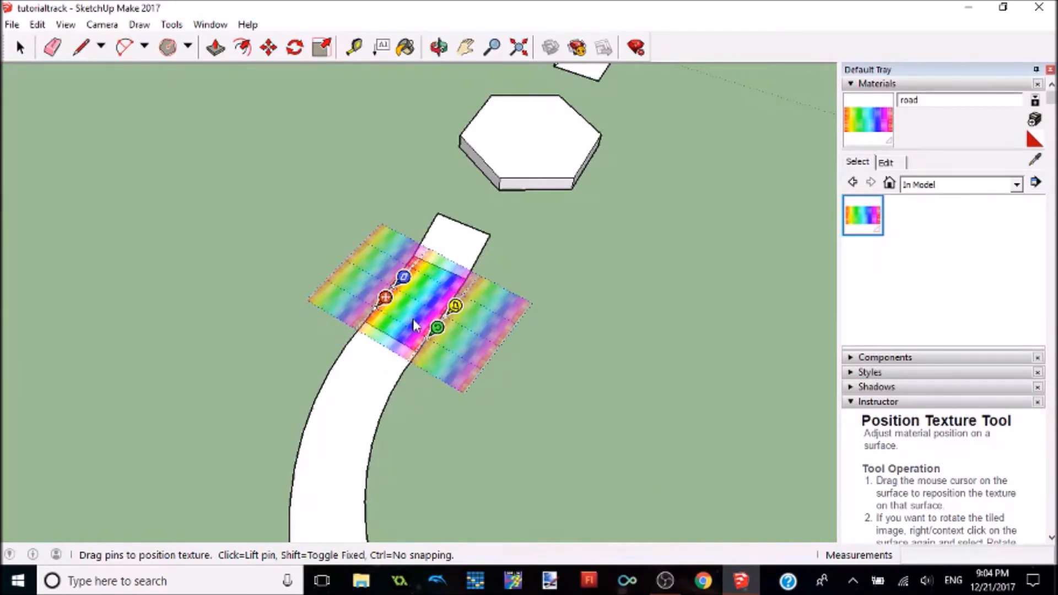
drag(435, 329, 444, 317)
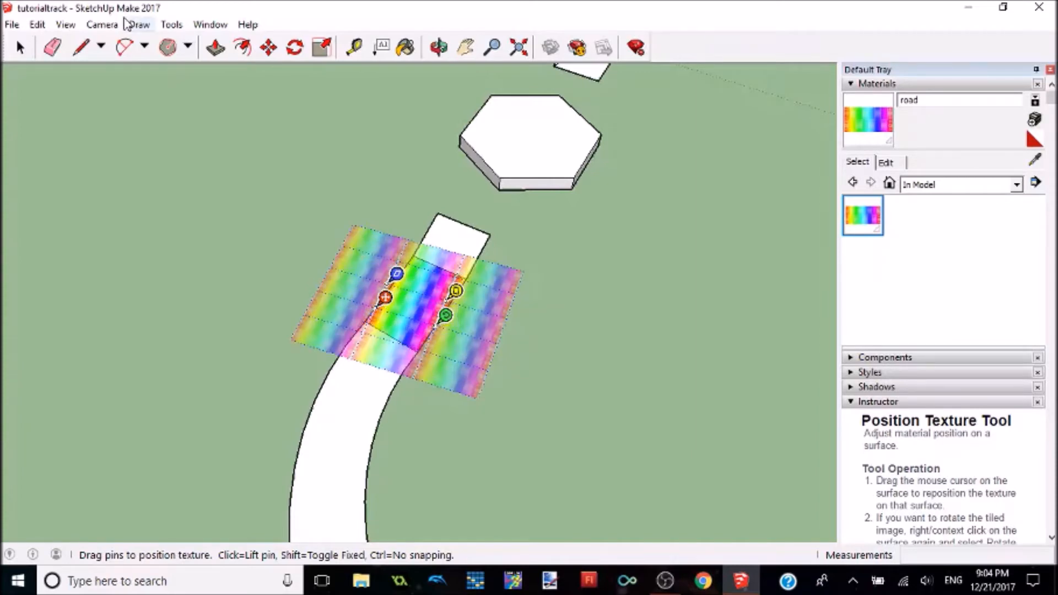
- Paint the curved road sections on both sides of the start straight with the road material
mouse_move(634, 182)
middle_down()
mouse_move(431, 458)
mouse_move(333, 287)
mouse_move(319, 222)
mouse_move(290, 200)
middle_up()
scroll(336, 221, down, 1)
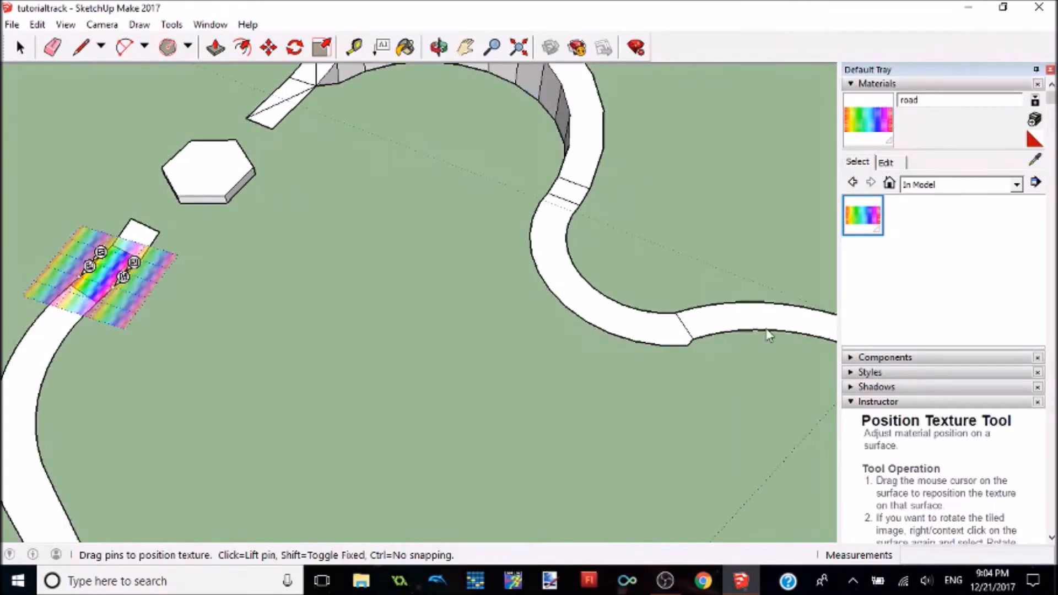
middle_drag(769, 335, 307, 182)
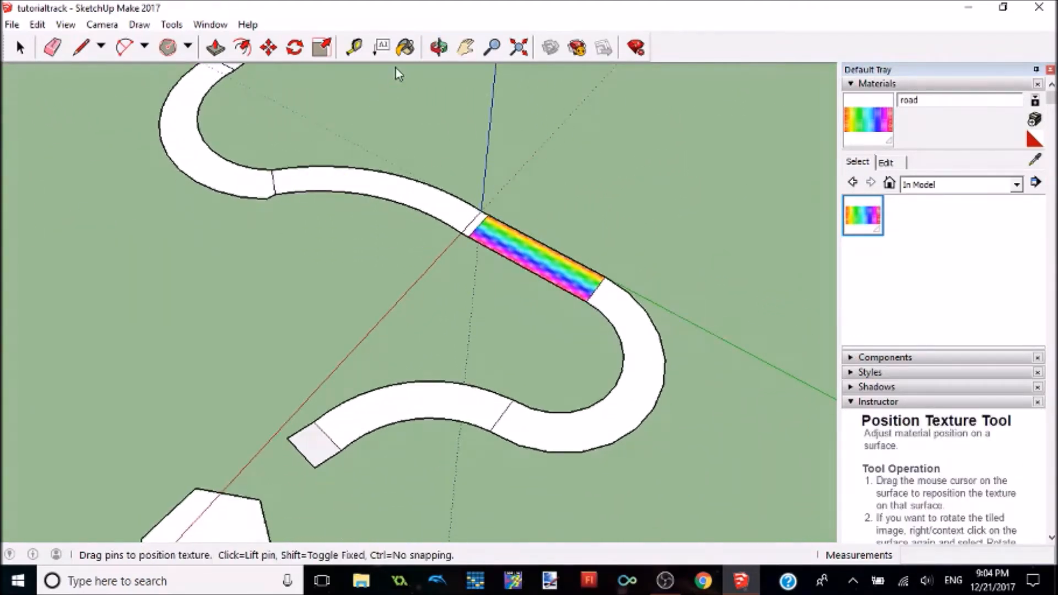
click(406, 47)
click(424, 194)
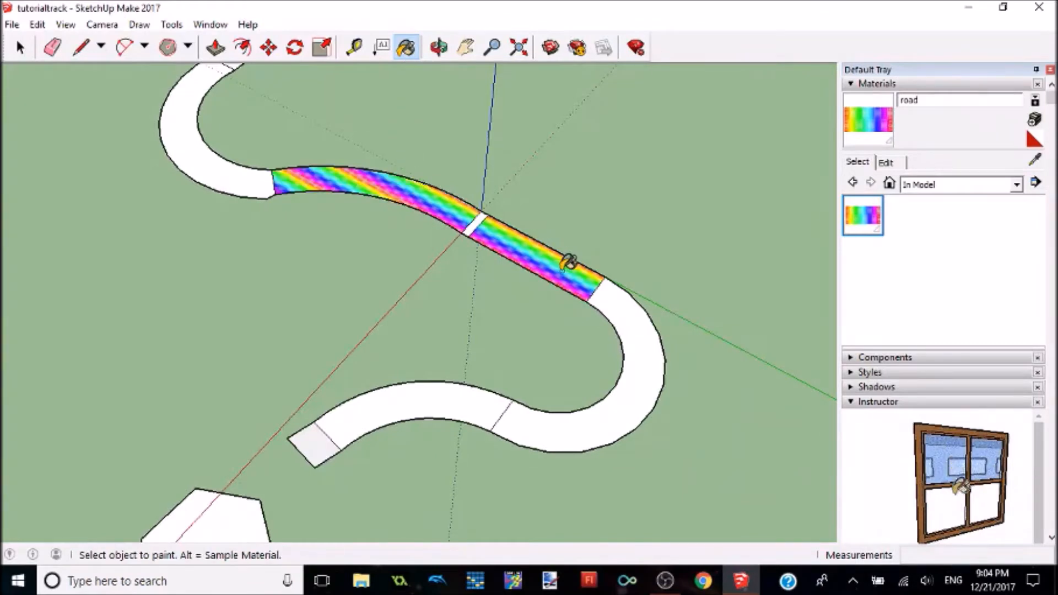
click(611, 296)
click(420, 399)
- Paint the short link section, the raised curve and the ramp leading toward the raised hexagon with the road material
mouse_move(420, 399)
middle_down()
mouse_move(296, 224)
mouse_move(386, 309)
mouse_move(470, 417)
middle_up()
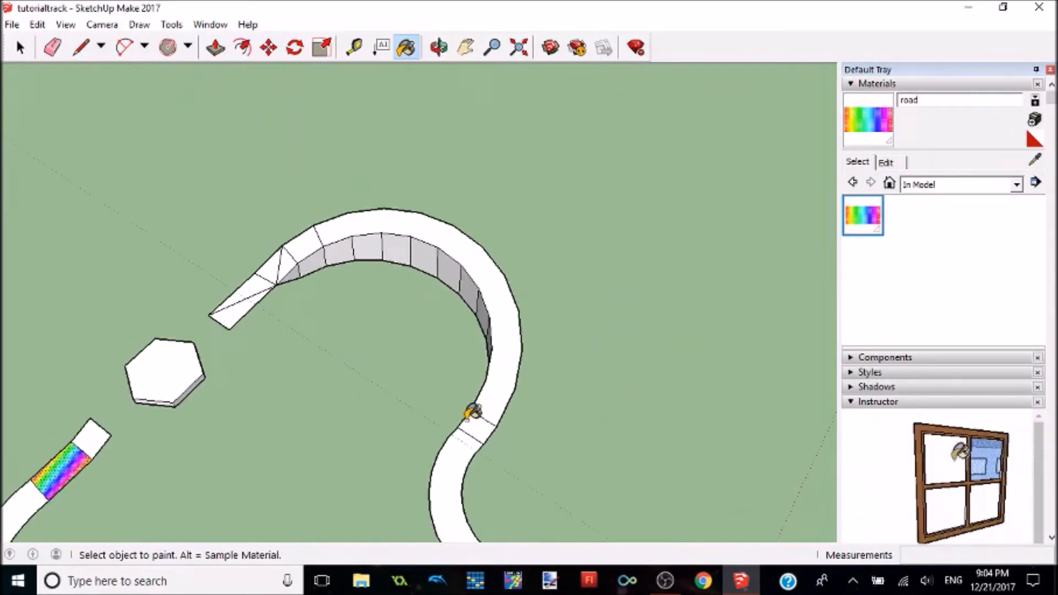
click(468, 439)
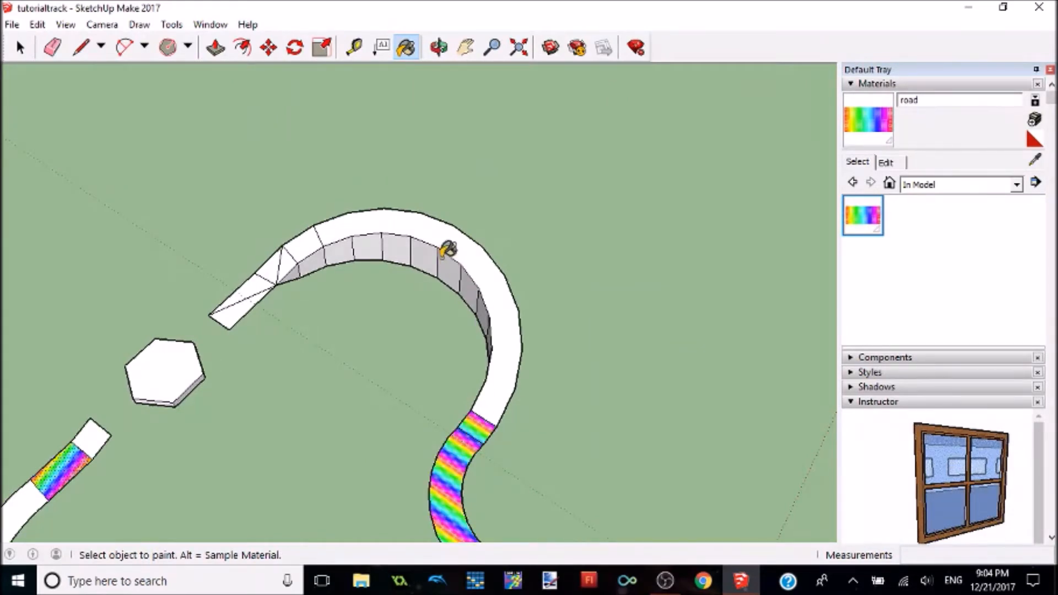
click(437, 220)
click(301, 251)
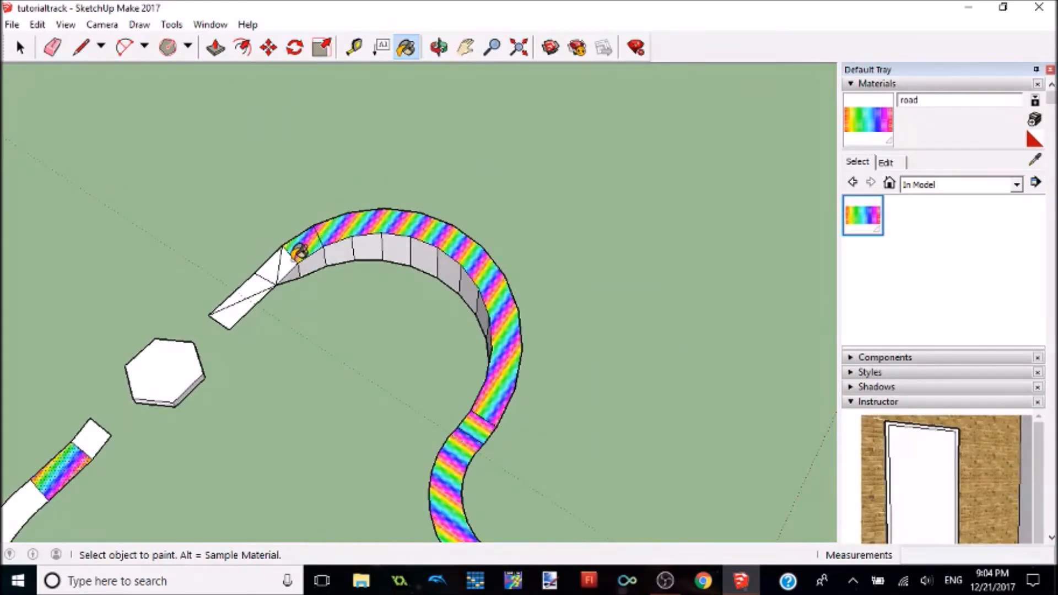
click(249, 302)
- Paint the open-ended curve beyond the raised hexagon and the long curve beyond the flat hexagon with the road material
mouse_move(141, 429)
shift+middle_down()
mouse_move(693, 26)
mouse_move(435, 45)
mouse_move(403, 57)
shift+middle_up()
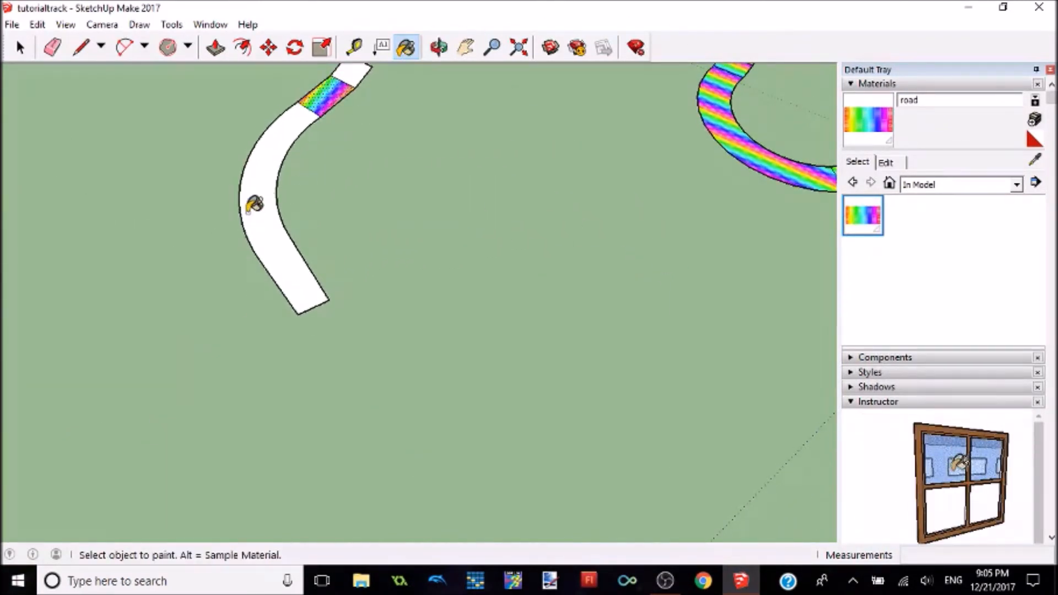
click(254, 204)
scroll(314, 176, down, 2)
mouse_move(315, 177)
middle_down()
mouse_move(524, 206)
mouse_move(606, 232)
mouse_move(428, 136)
middle_up()
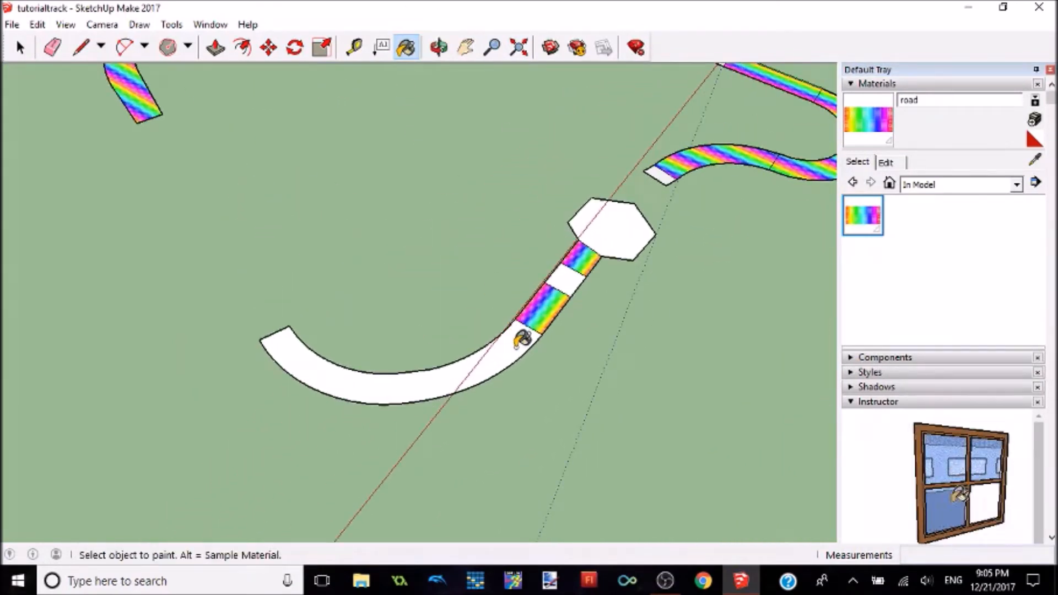
click(521, 339)
- Look over the painted track as a whole and examine the unpainted start line strip up close
scroll(552, 255, down, 4)
middle_drag(563, 260, 430, 433)
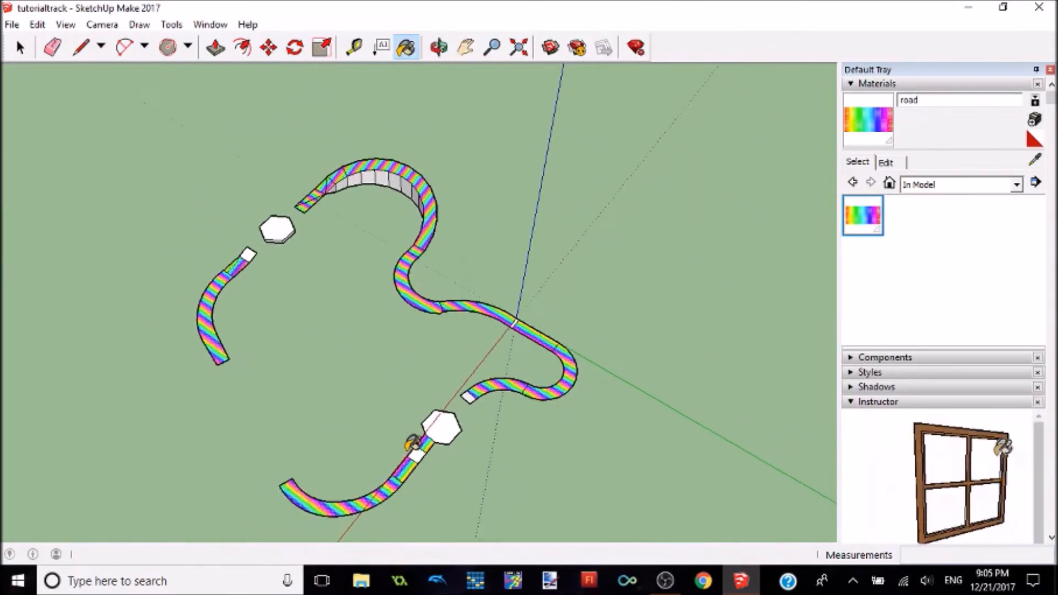
scroll(539, 374, up, 4)
middle_drag(426, 295, 455, 232)
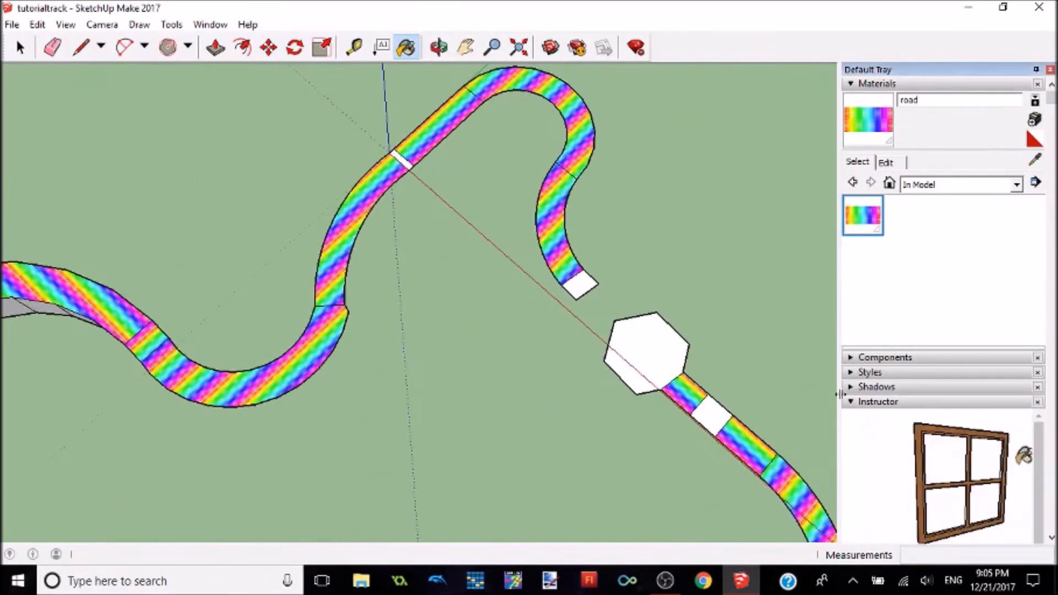
scroll(456, 232, up, 5)
scroll(299, 210, up, 2)
shift+middle_drag(292, 220, 433, 568)
middle_drag(231, 124, 391, 270)
scroll(392, 275, up, 3)
shift+drag(385, 278, 532, 212)
- Create a material named startline from the startlinerainbowroad.png image and paint the start line strip with it
key(b)
click(1033, 122)
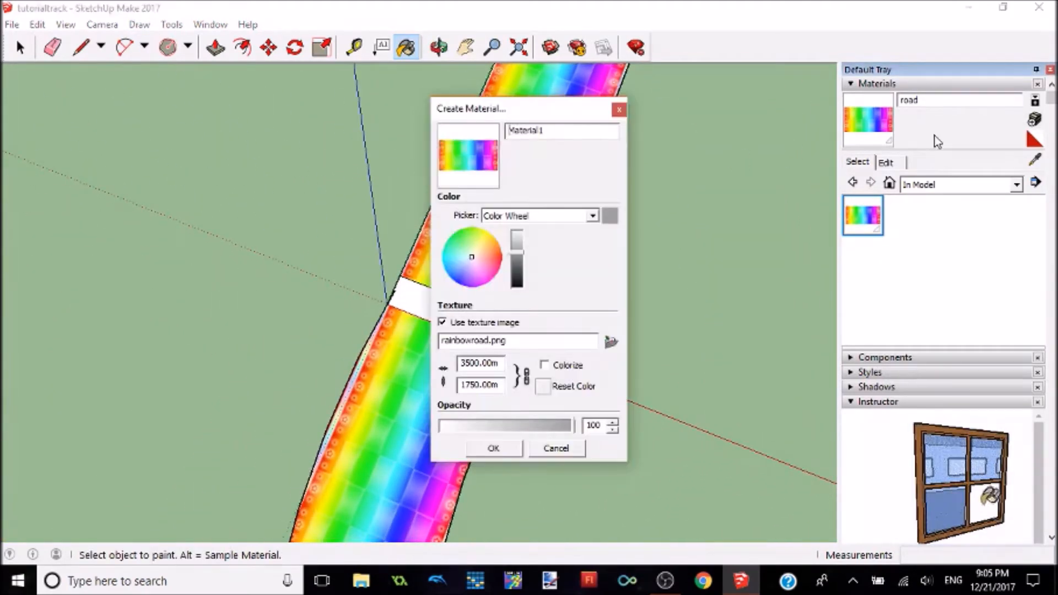
double_click(607, 131)
text(startline)
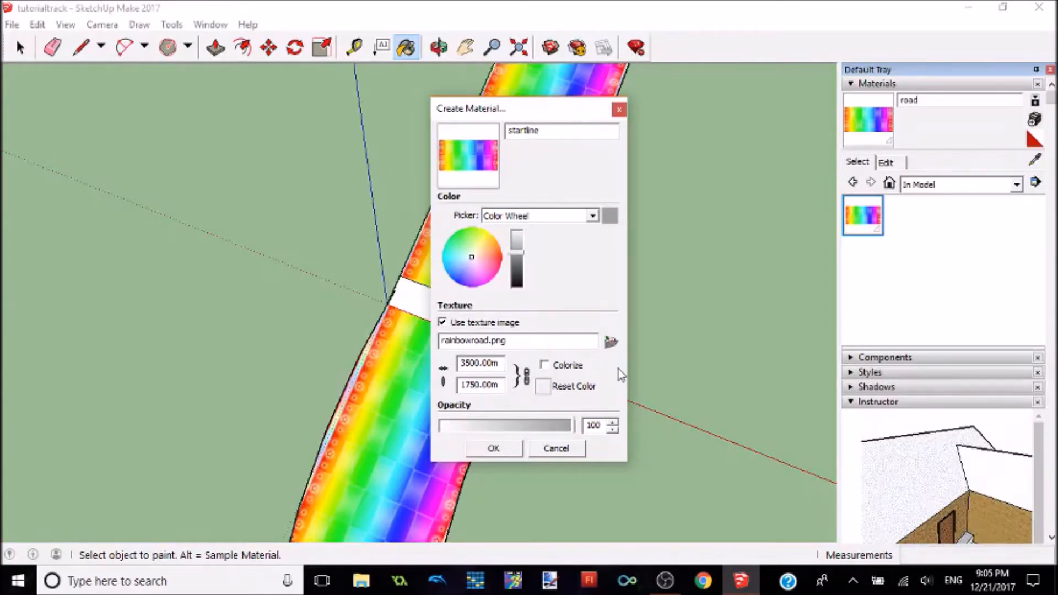
click(611, 342)
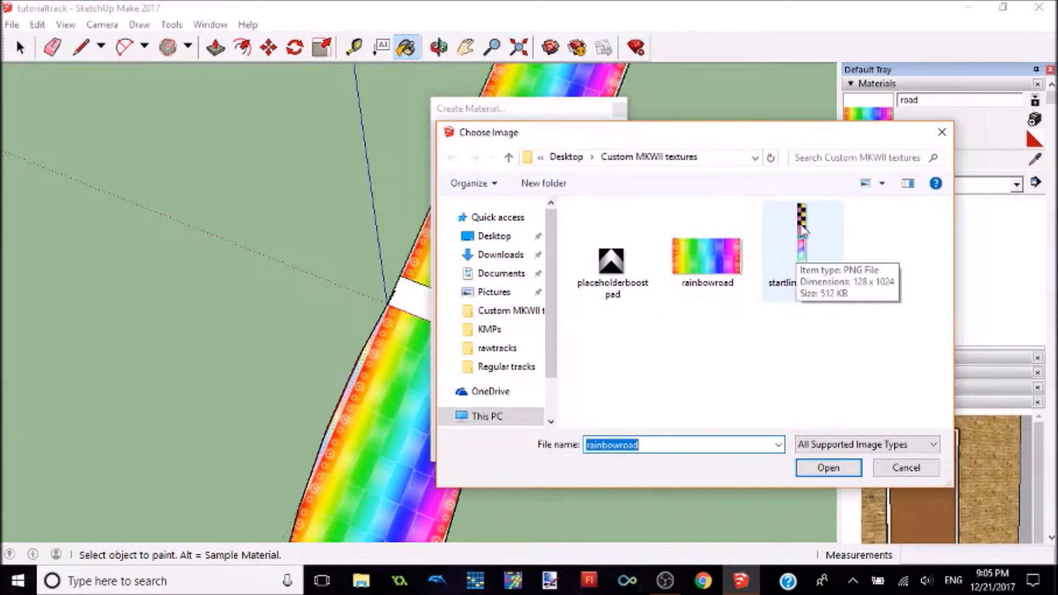
double_click(801, 229)
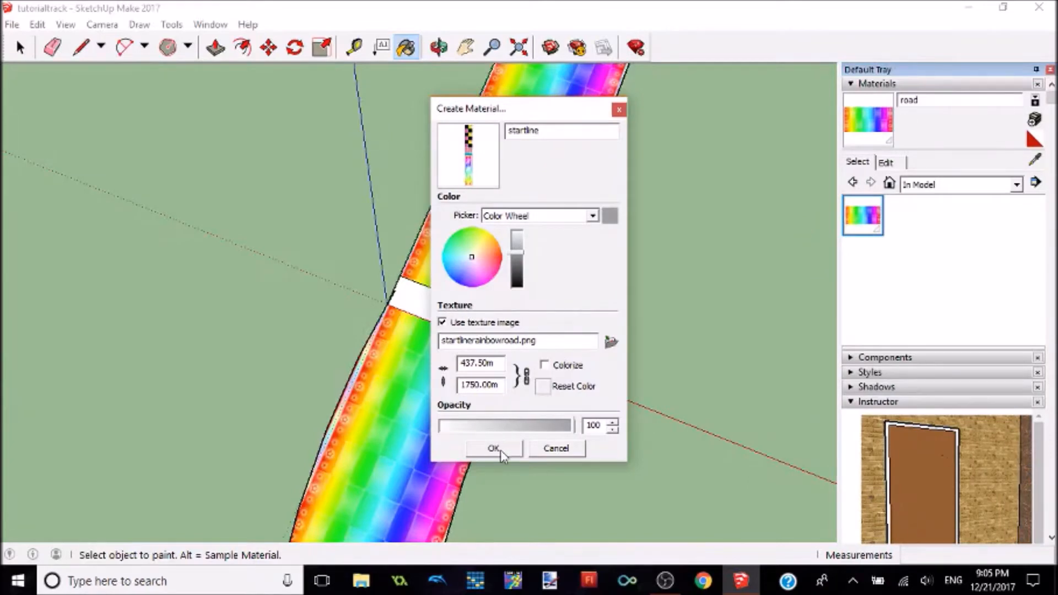
click(494, 448)
click(441, 299)
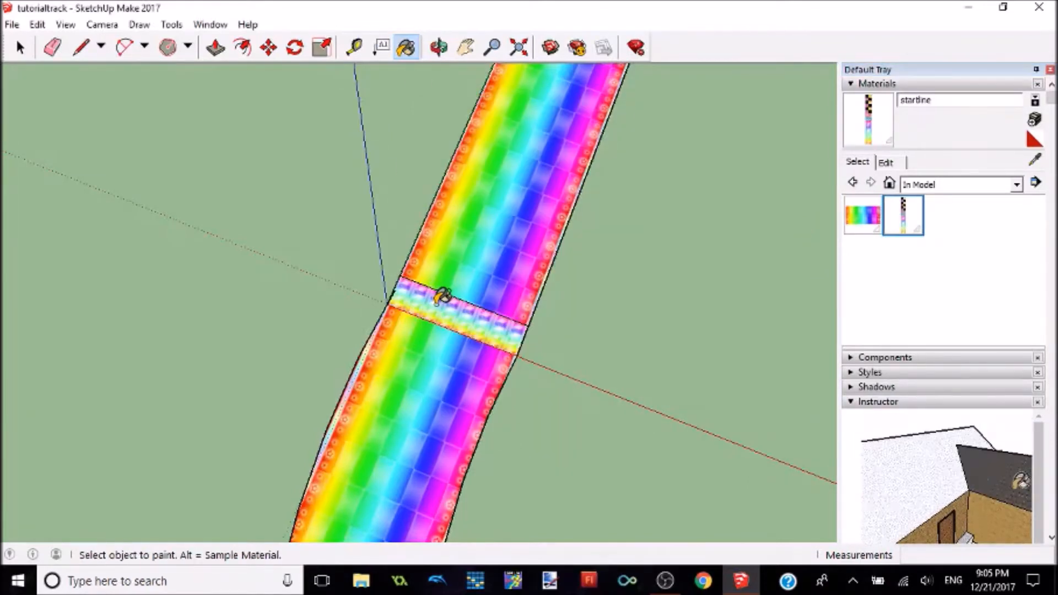
- Position the startline texture so its checkered band fills the start line strip, and save the model
right_click(439, 297)
mouse_move(501, 509)
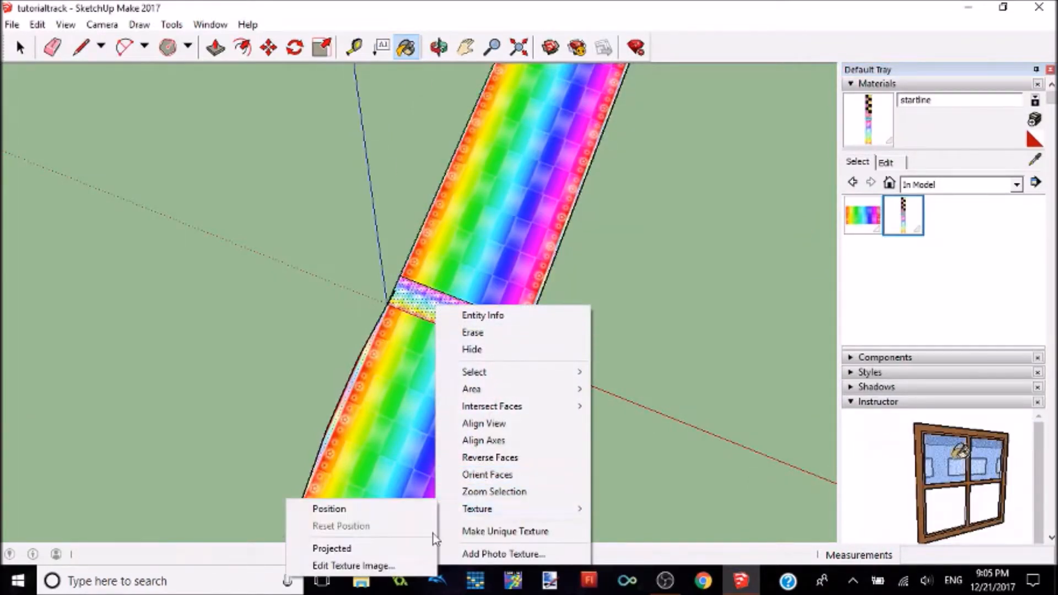
click(330, 508)
drag(427, 306, 430, 272)
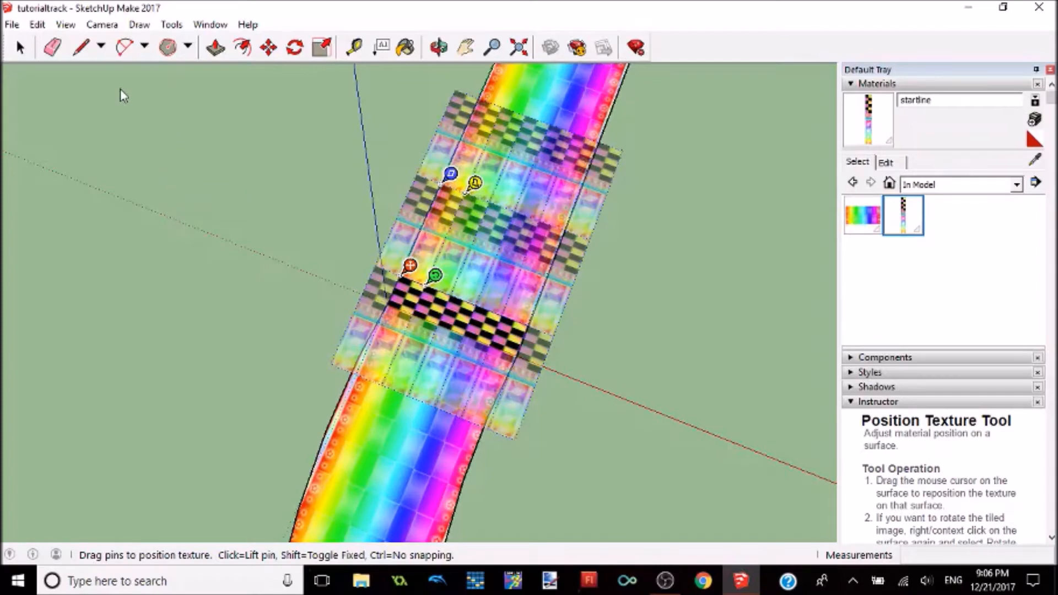
click(11, 24)
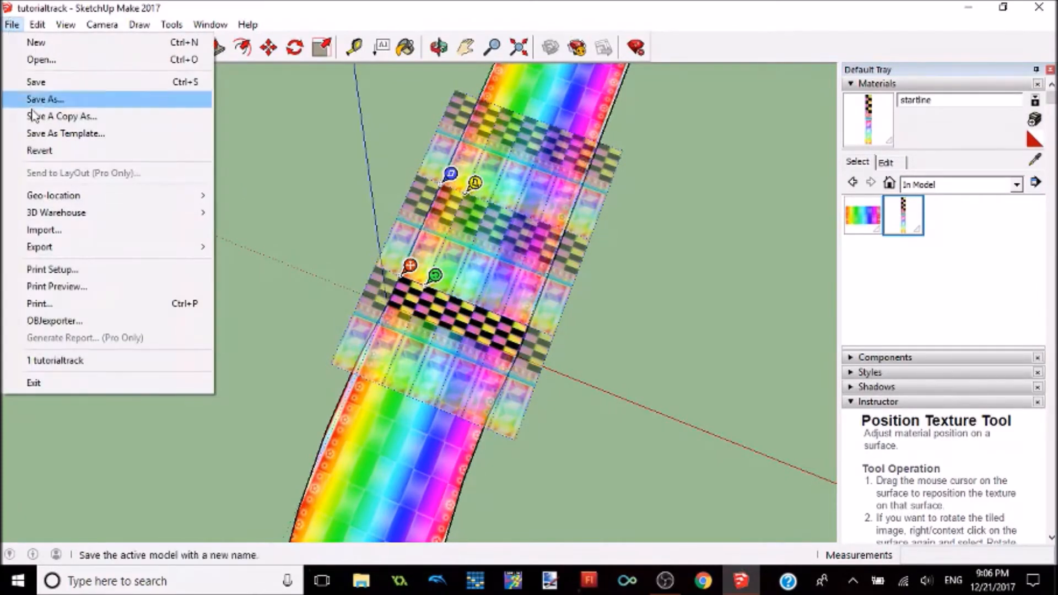
click(36, 82)
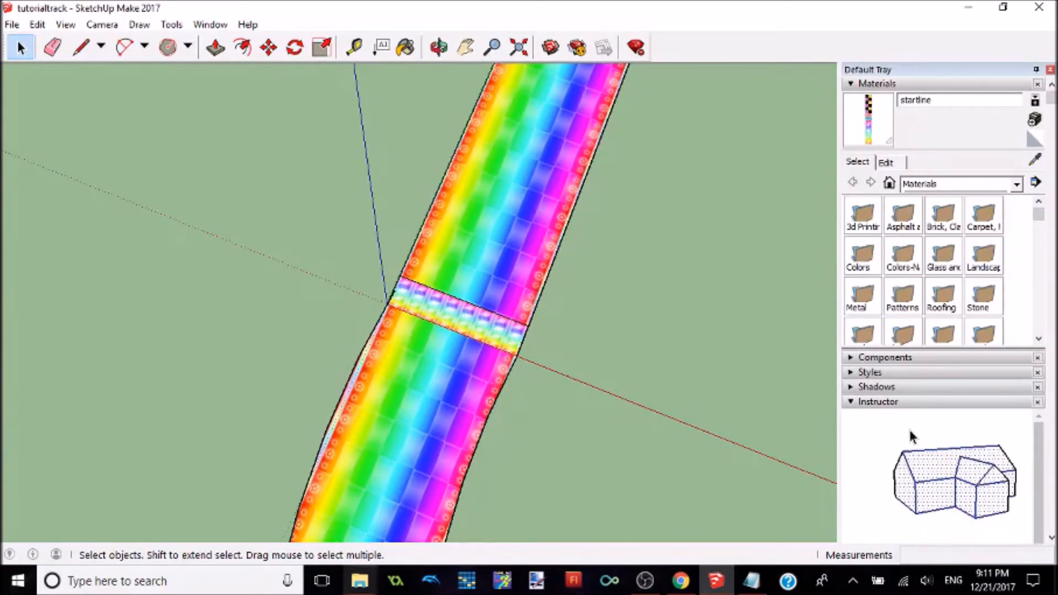
- Switch to File Explorer and check the rbz-files folder inside the sketchupExtenions download
click(359, 580)
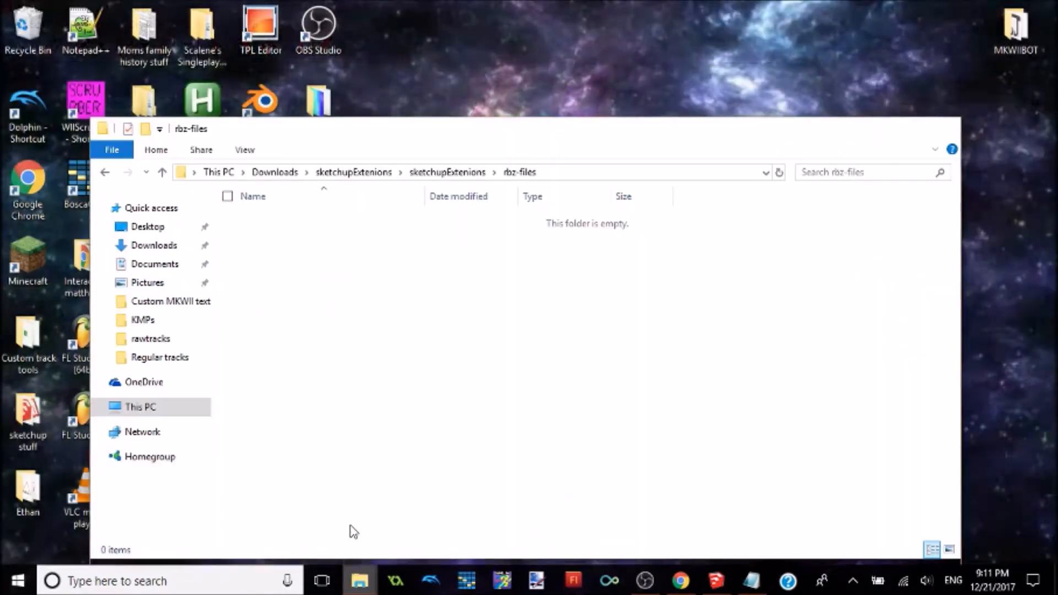
click(350, 528)
click(373, 172)
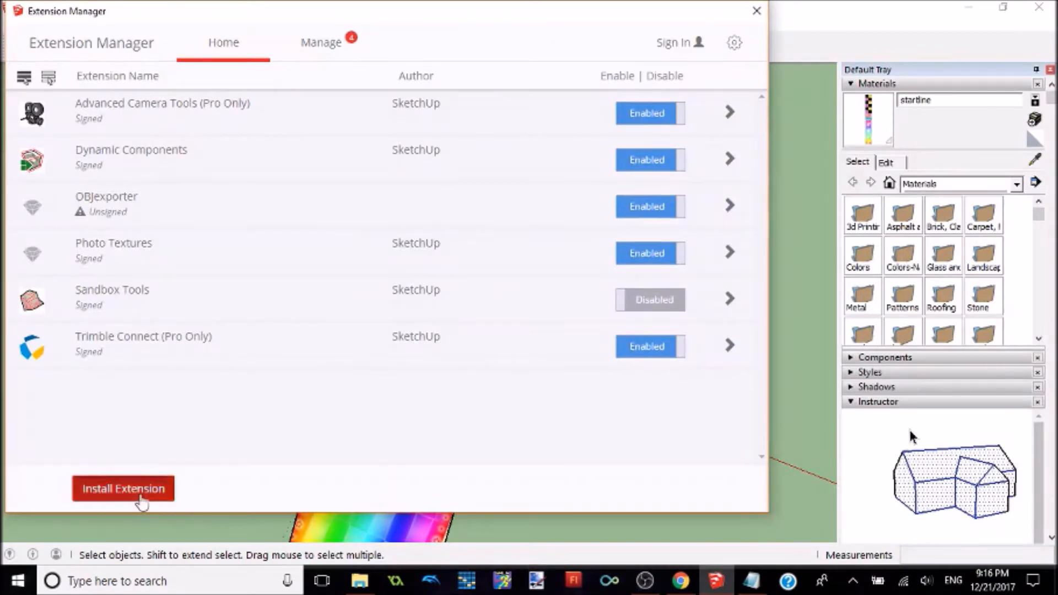
- Start installing an extension and browse to the rbz-files folder inside the sketchupExtenions download
click(140, 499)
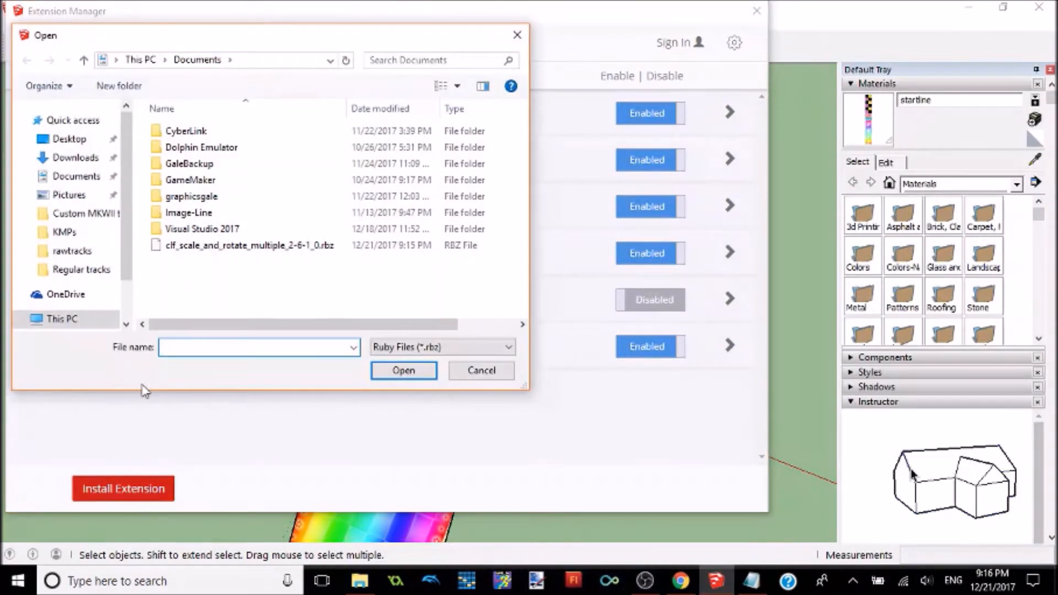
click(74, 158)
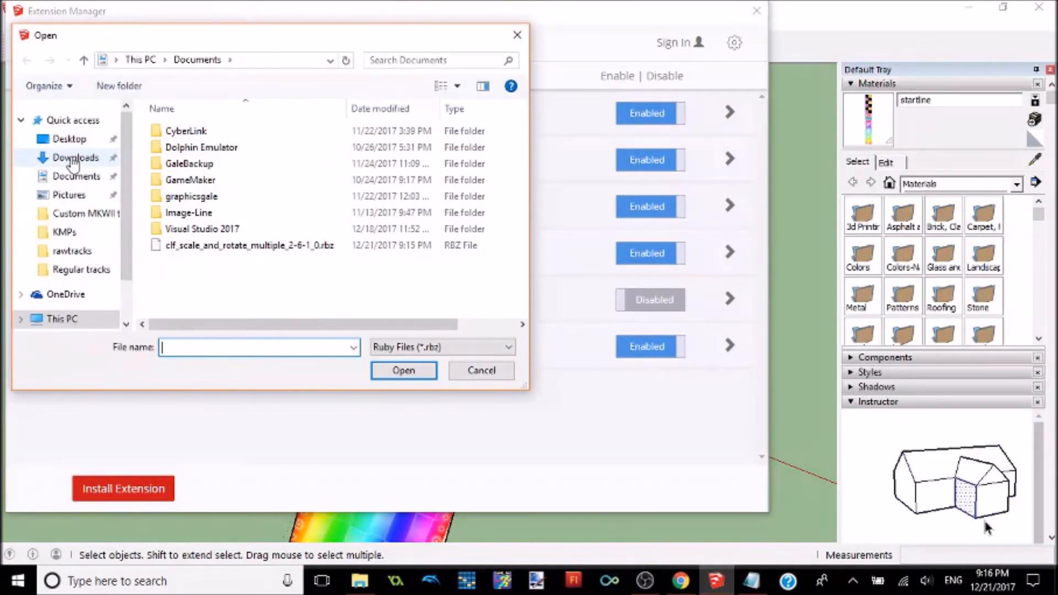
scroll(497, 161, down, 3)
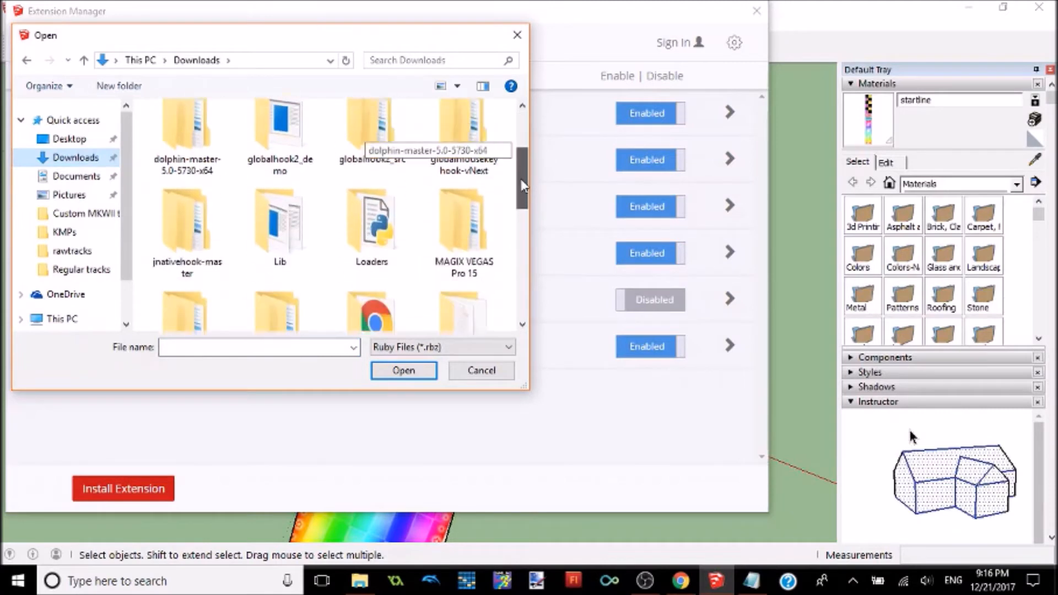
mouse_move(523, 203)
mouse_down()
mouse_move(517, 270)
mouse_move(516, 259)
mouse_up()
double_click(187, 262)
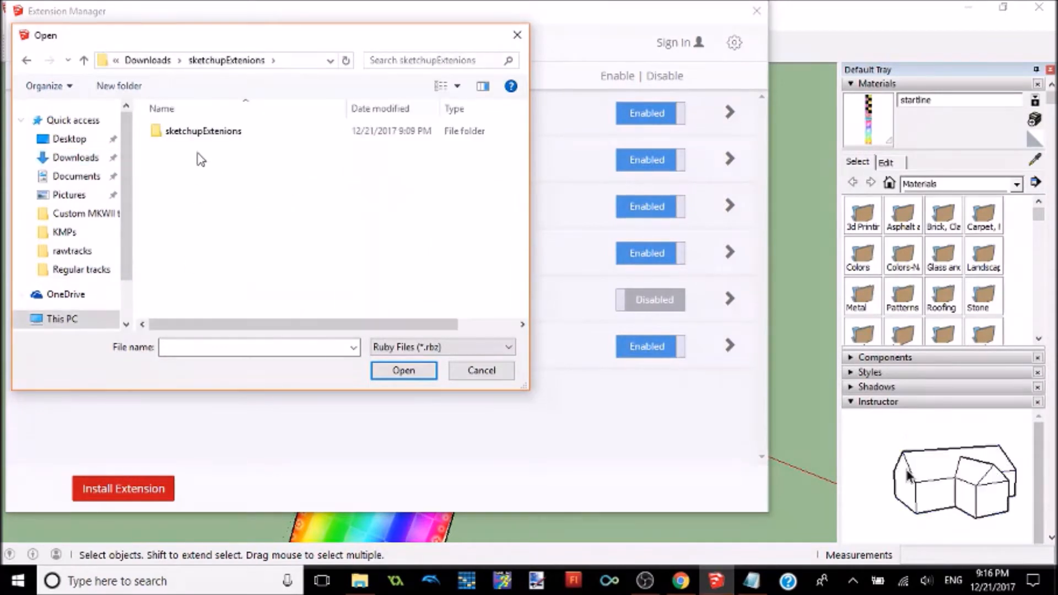
double_click(193, 132)
double_click(185, 131)
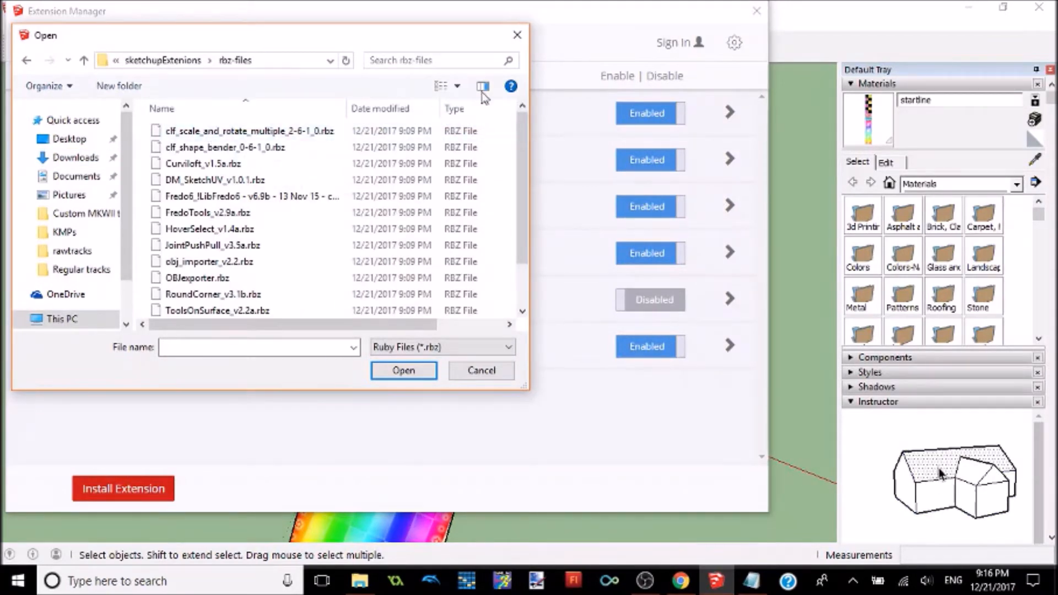
scroll(507, 242, down, 1)
scroll(475, 183, up, 1)
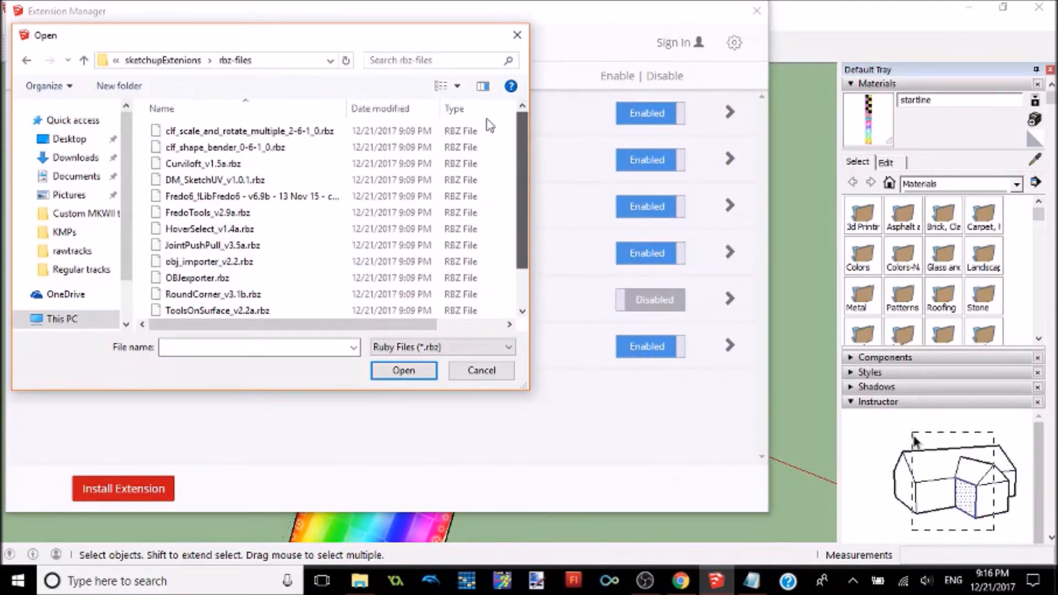
- Install the extension clf_scale_and_rotate_multiple_2-6-1_0.rbz and ignore the available extension updates
click(188, 131)
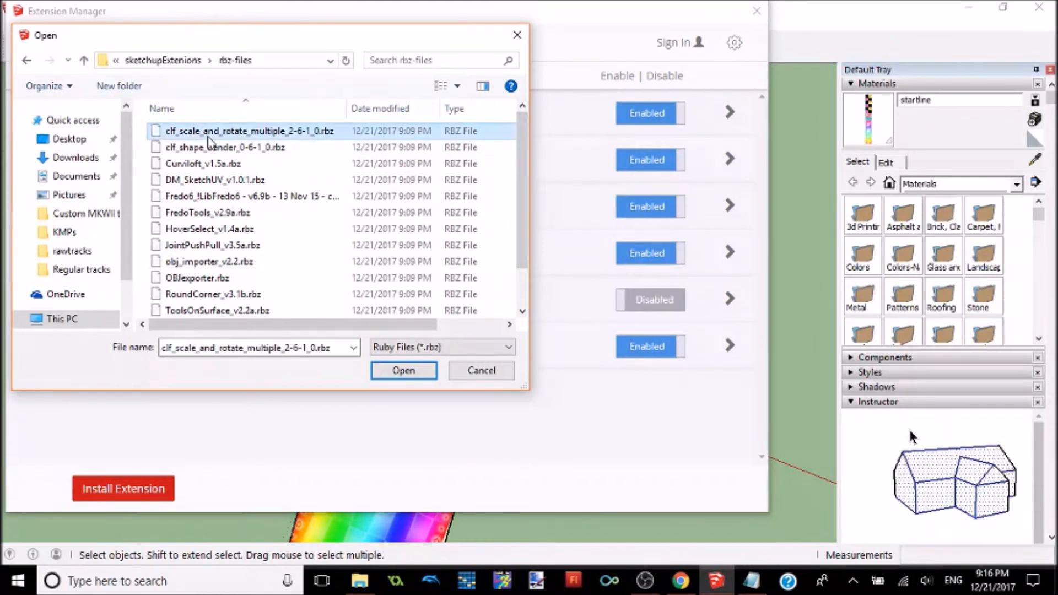
click(232, 280)
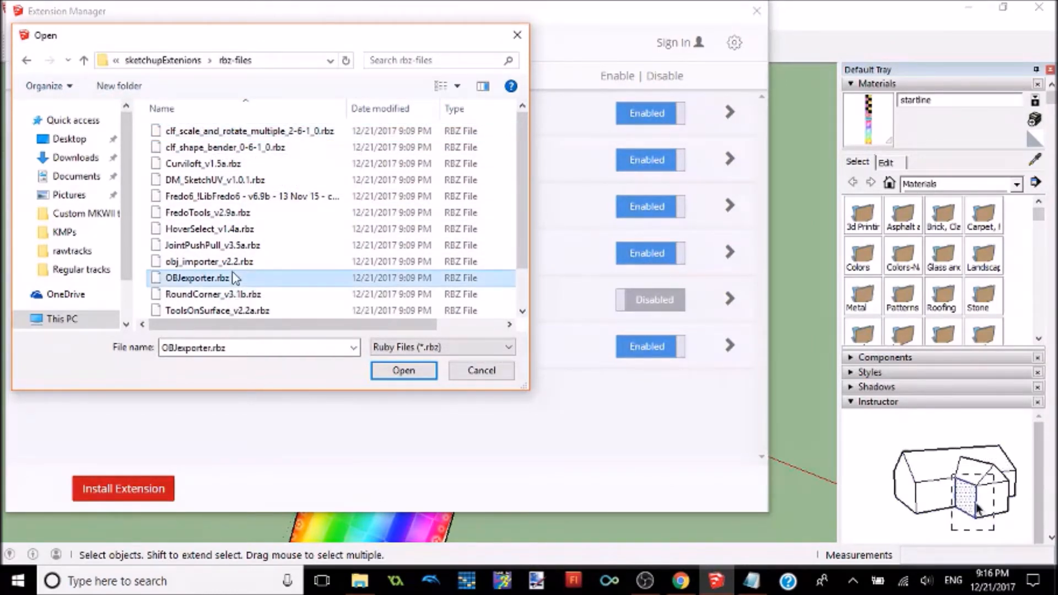
click(265, 133)
double_click(265, 135)
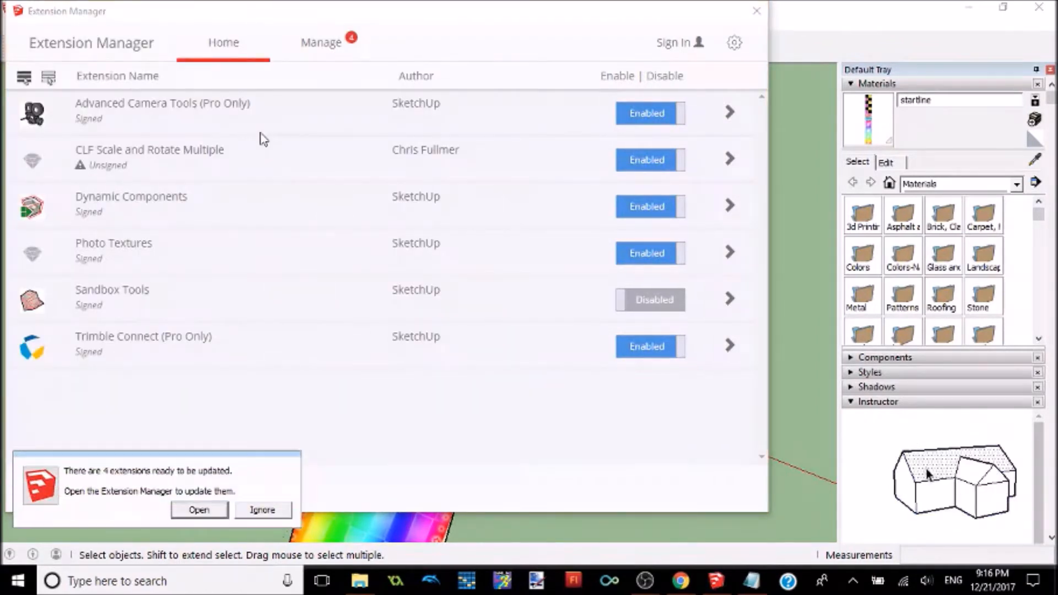
click(261, 510)
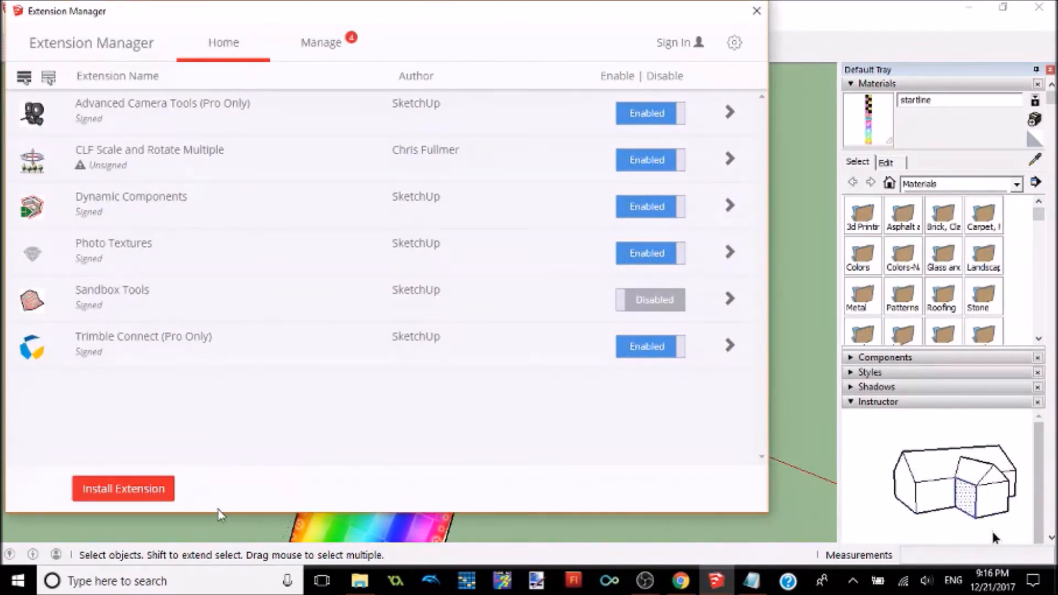
- Install the extension clf_shape_bender_0-6-1_0.rbz and ignore the available extension updates
click(144, 490)
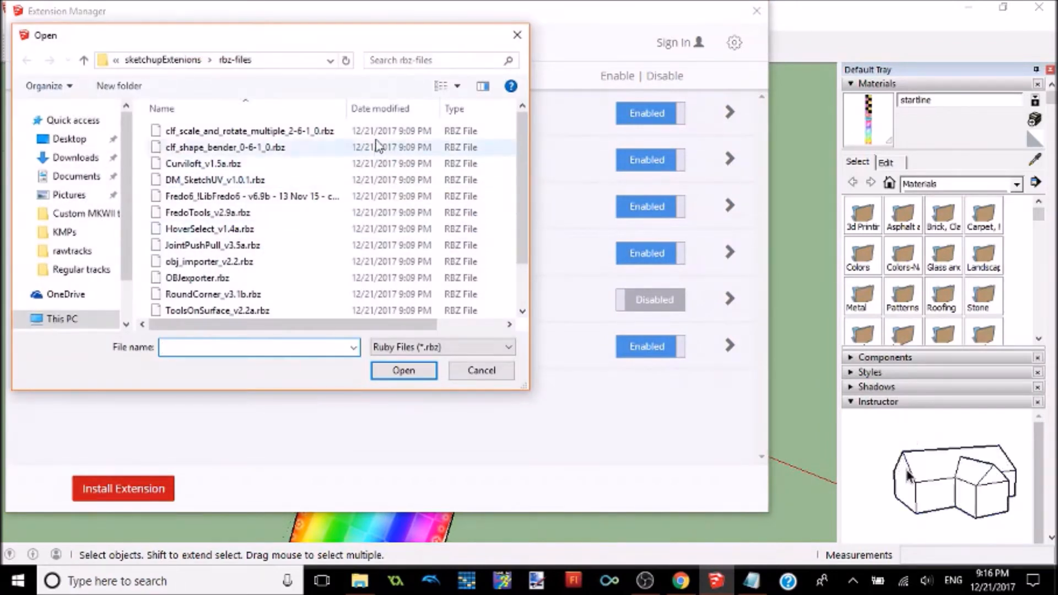
double_click(376, 149)
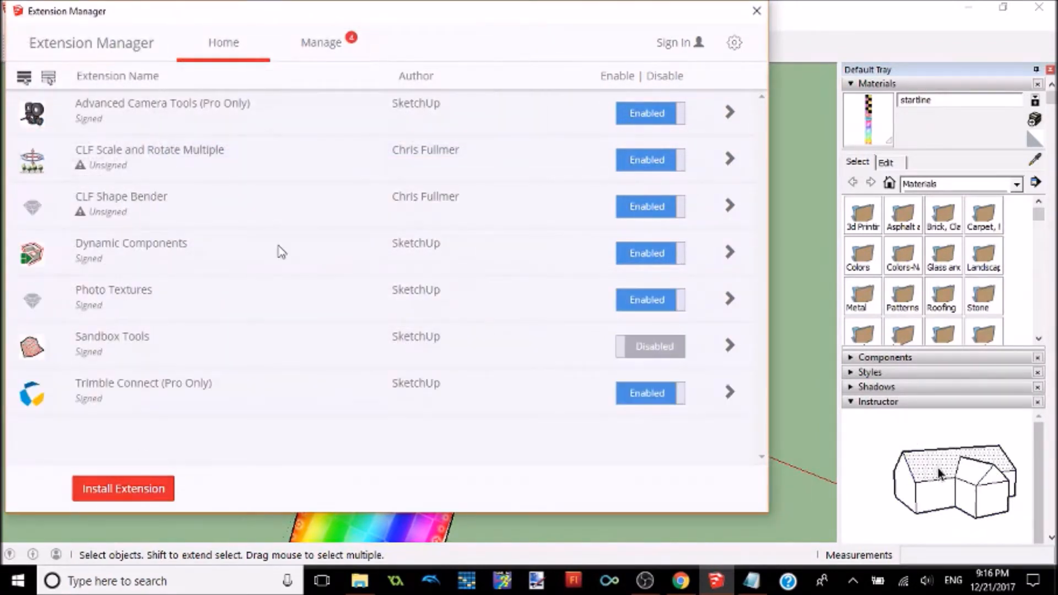
click(262, 509)
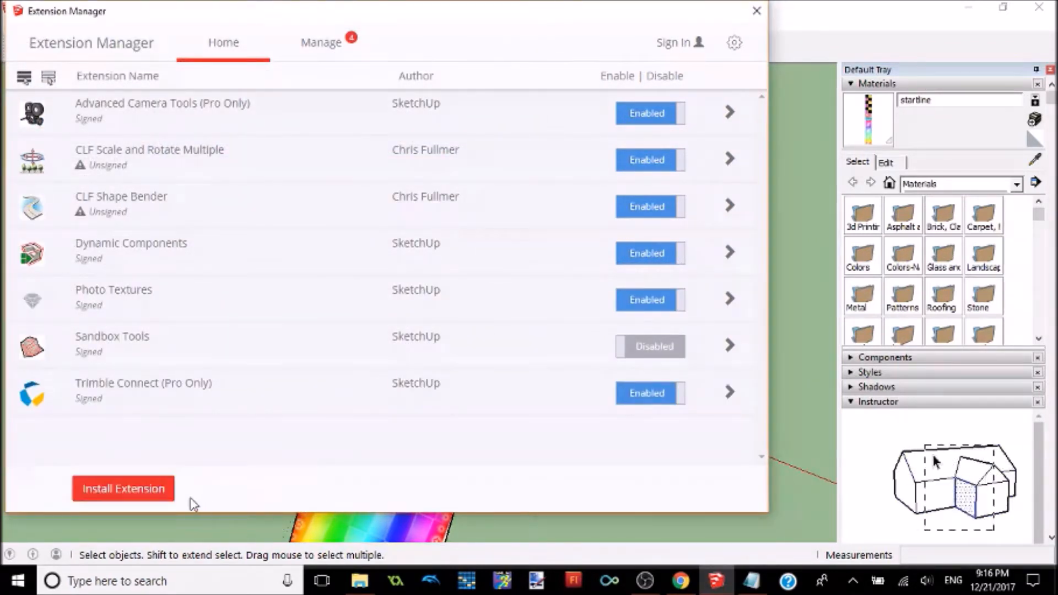
- Install the extension OBJexporter.rbz from the rbz-files folder and ignore the available extension updates
click(138, 489)
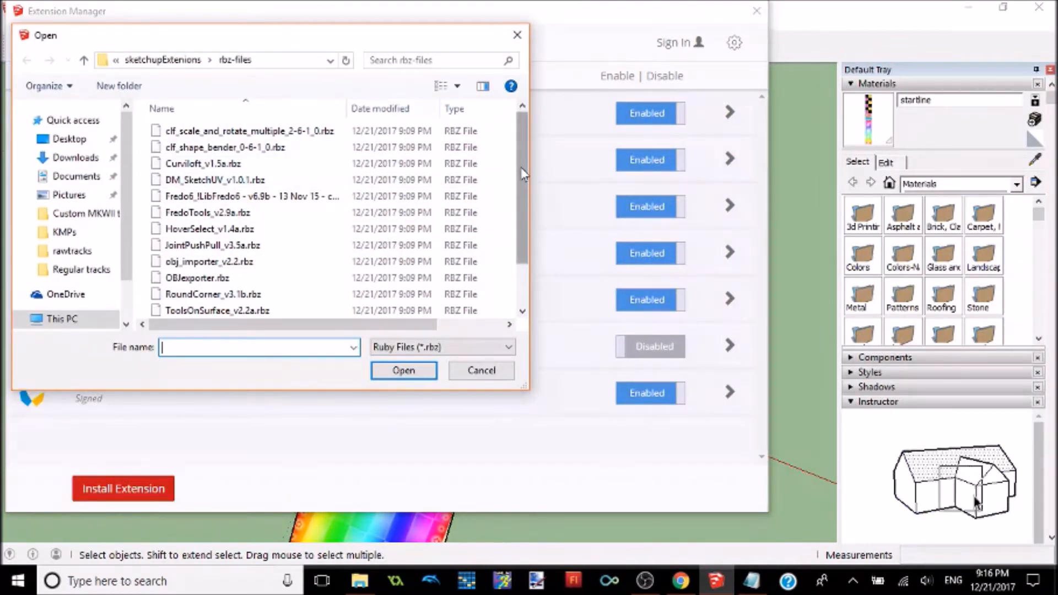
drag(524, 175, 523, 198)
double_click(298, 241)
click(262, 510)
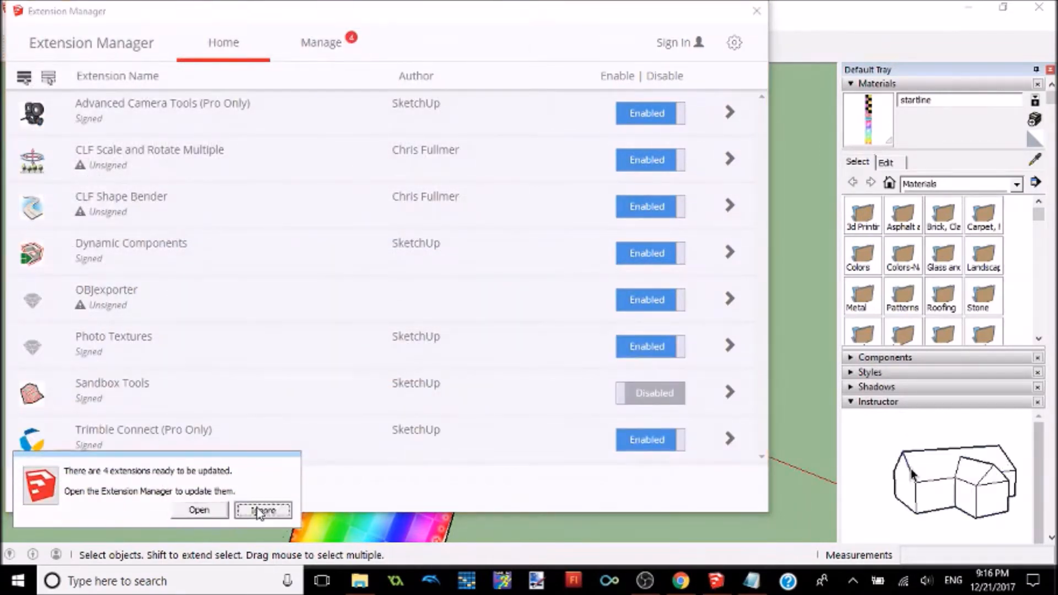
- Install the library extension TT_Lib_2.10.6_19-09-2016.rbz from the rbz-files folder
click(124, 488)
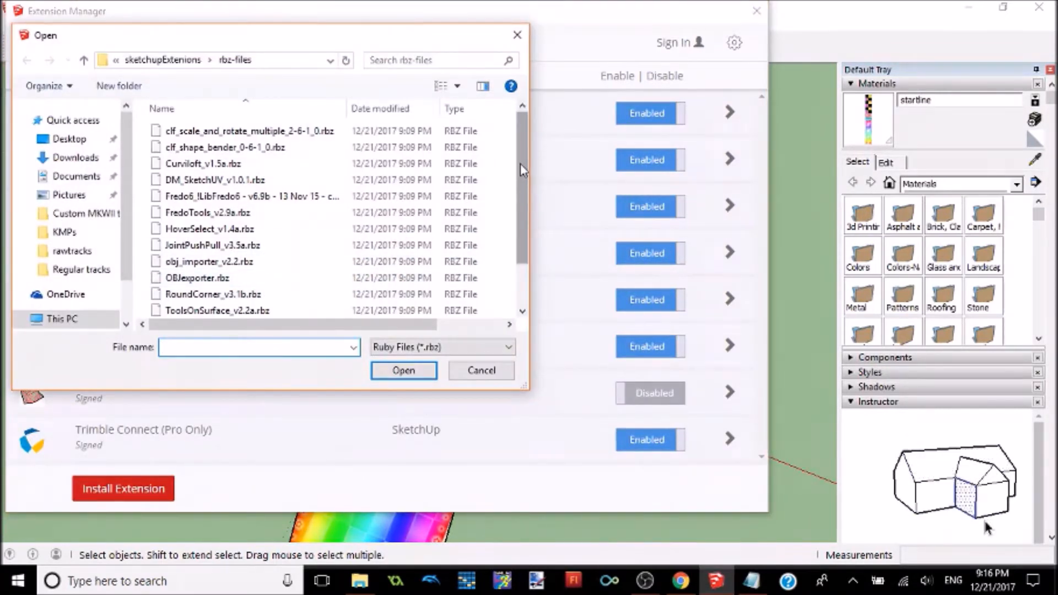
scroll(521, 221, down, 3)
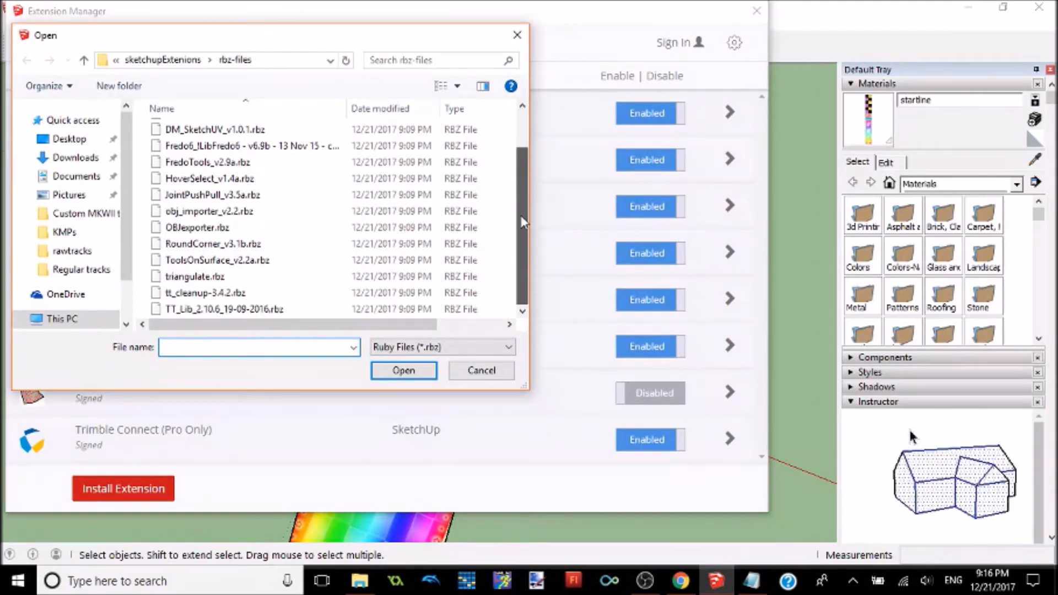
double_click(237, 309)
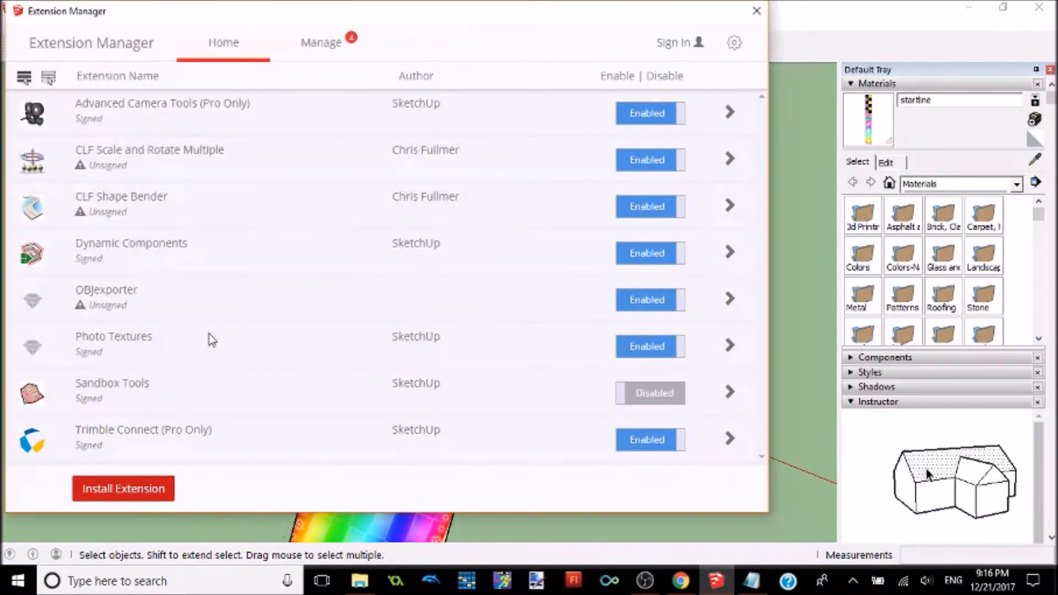
- Install the extension triangulate.rbz from the rbz-files folder and ignore the available extension updates
click(147, 494)
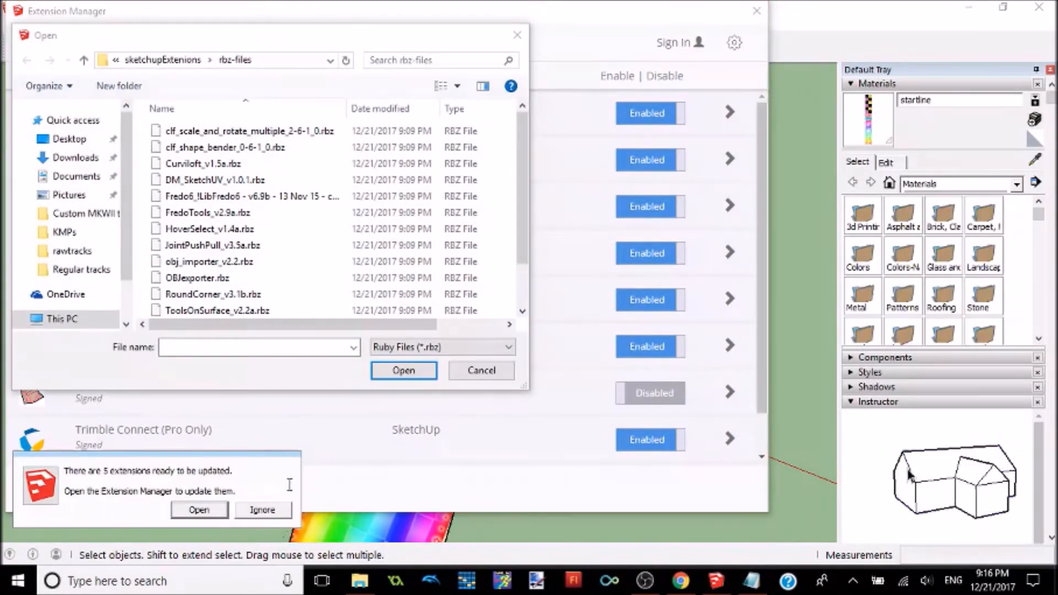
click(280, 513)
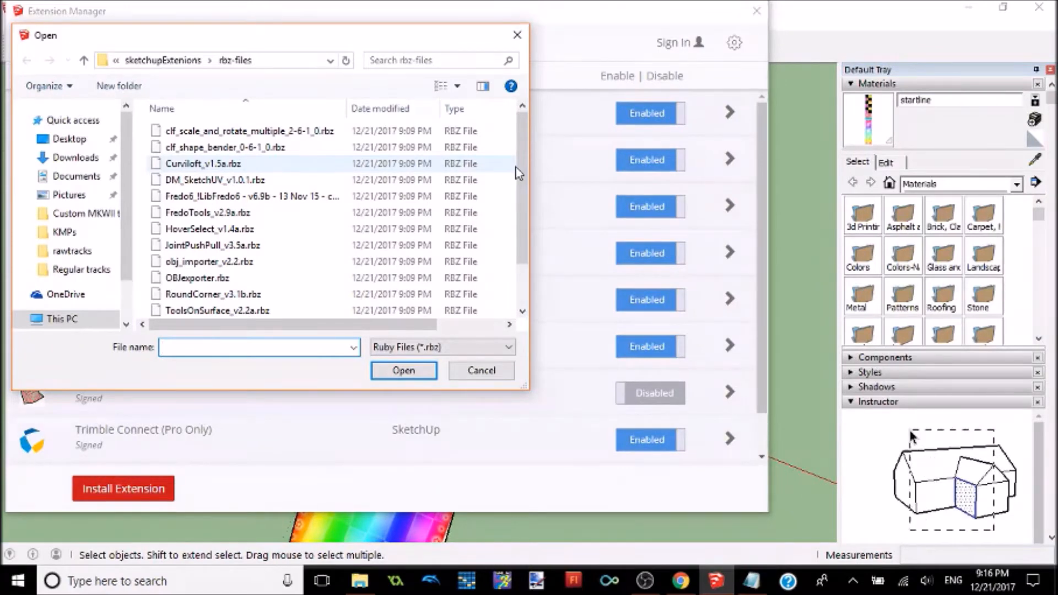
drag(518, 173, 515, 212)
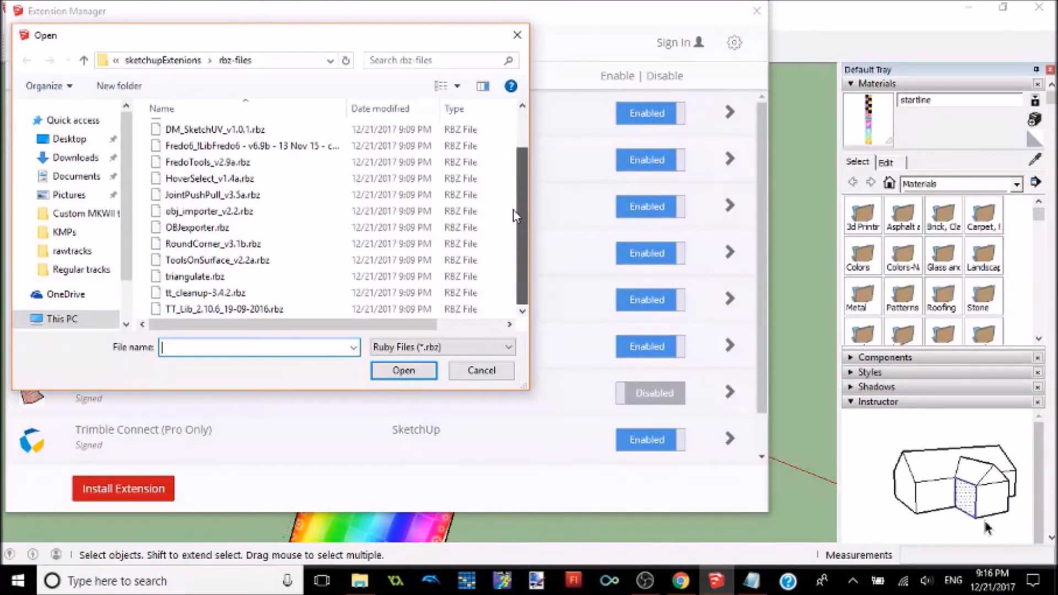
drag(514, 215, 513, 194)
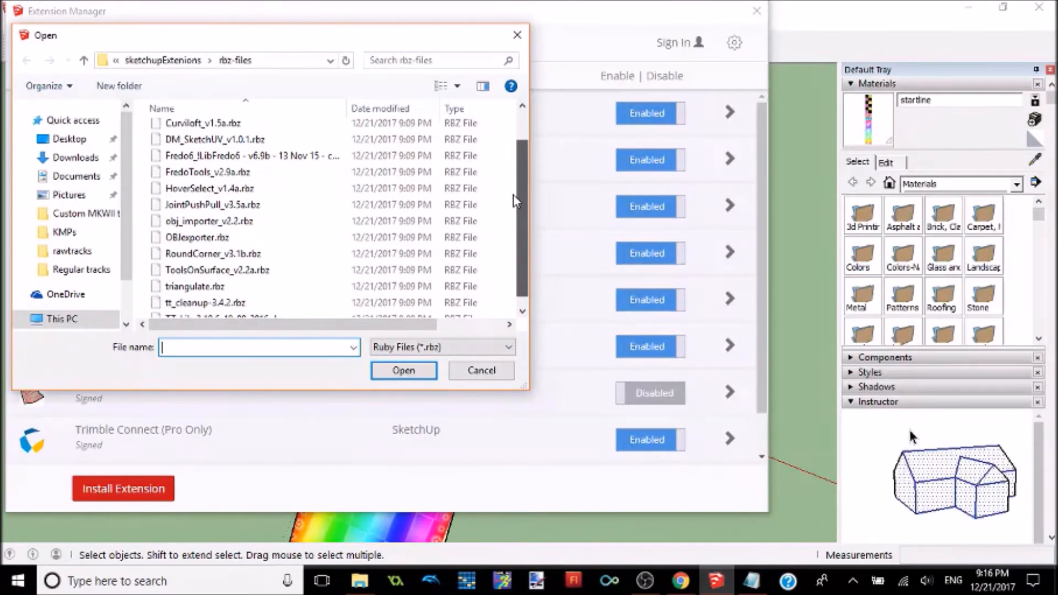
double_click(221, 287)
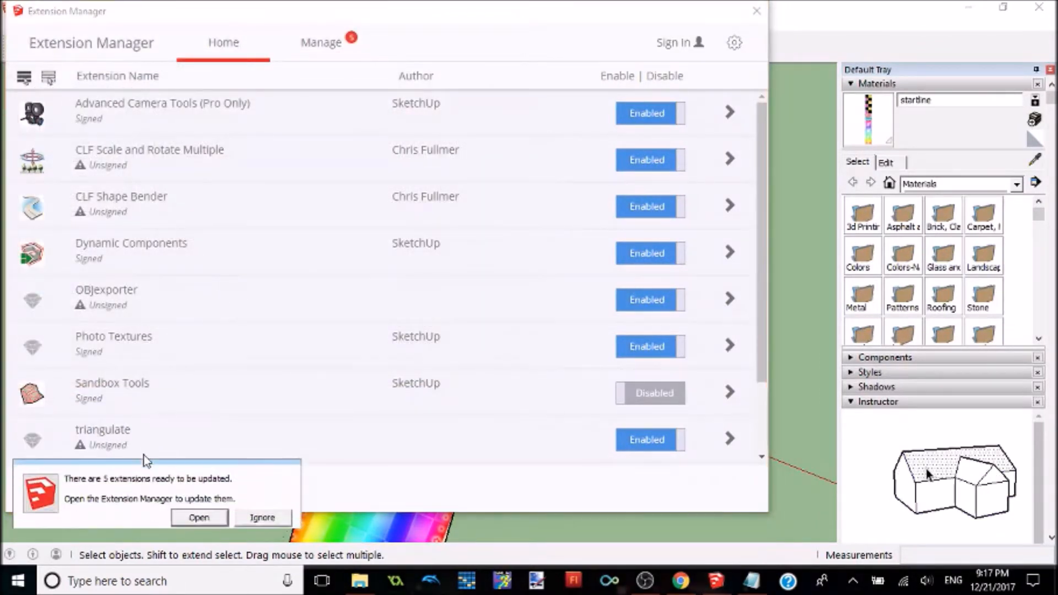
click(247, 518)
- Install the extension DM_SketchUV_v1.0.1.rbz, ignore the available updates and close the Extension Manager
click(124, 489)
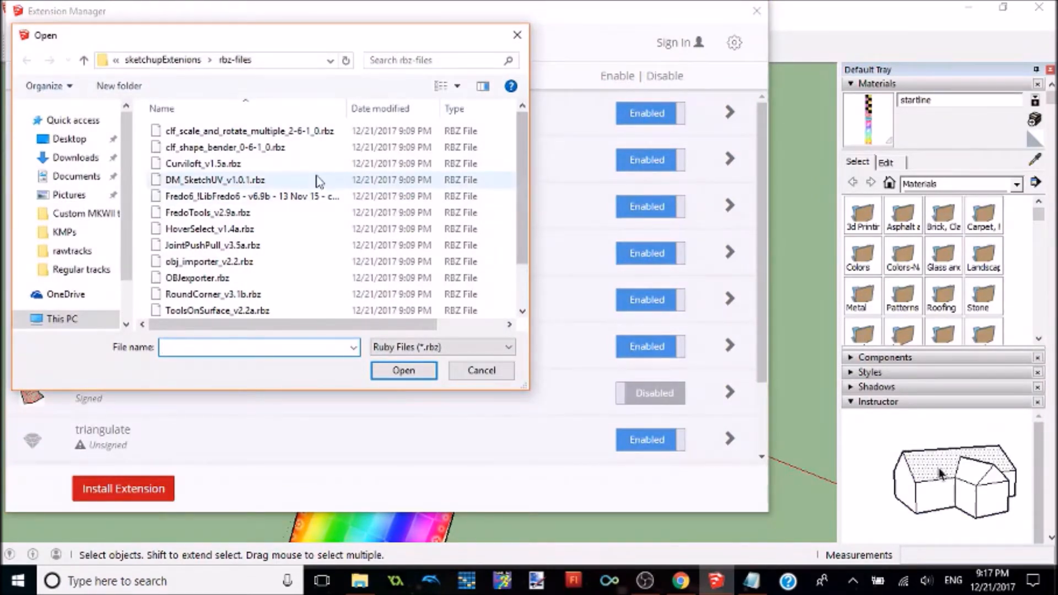
double_click(197, 181)
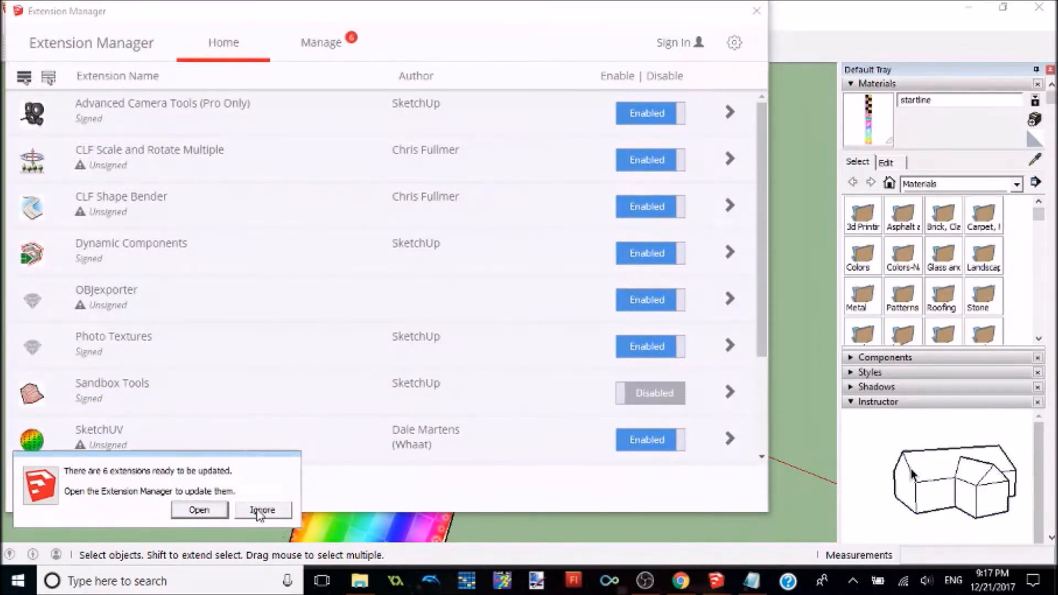
click(261, 510)
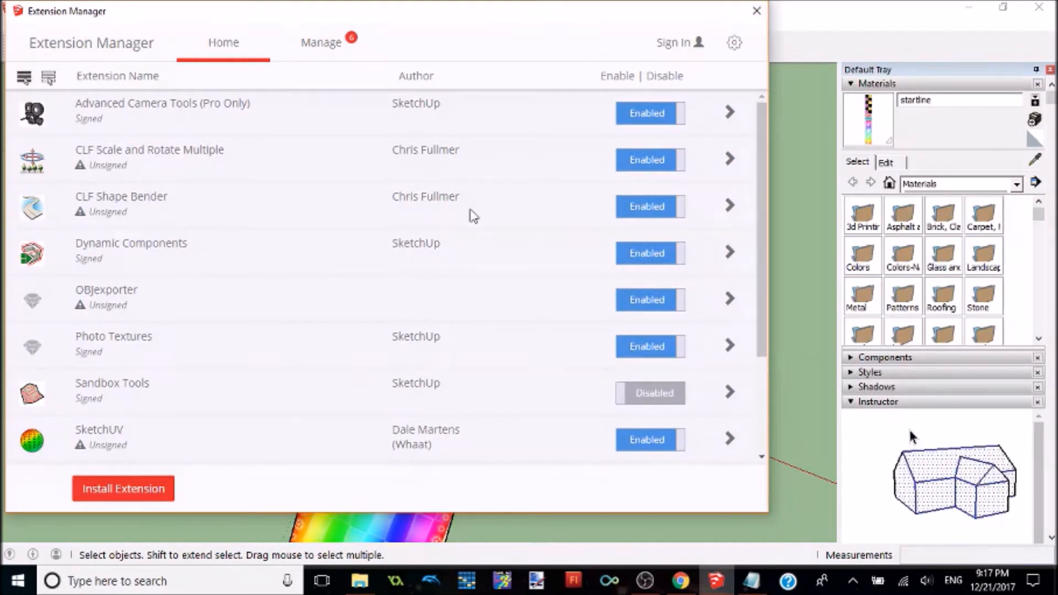
click(756, 12)
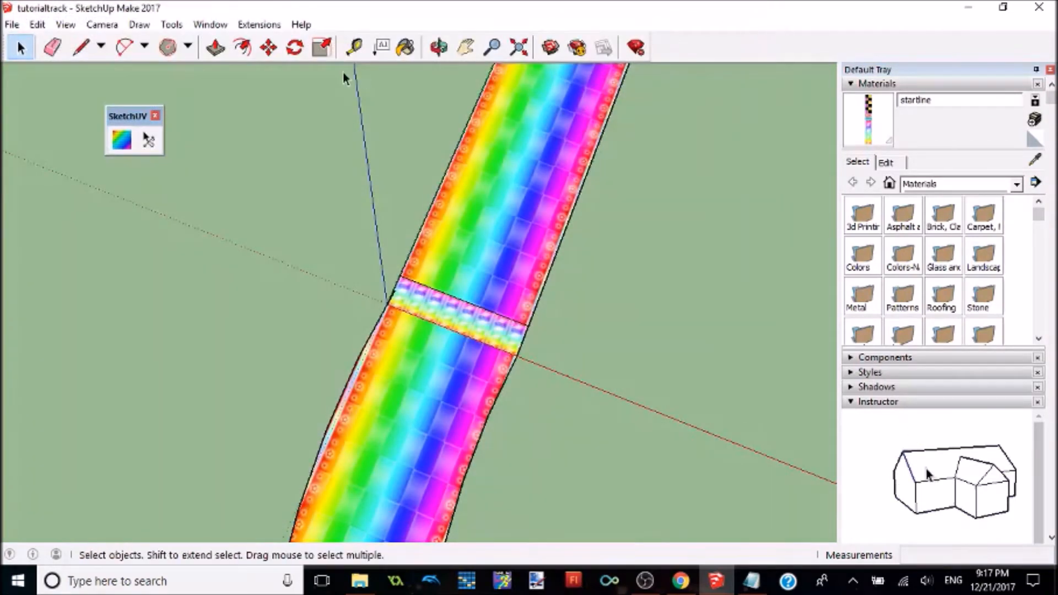
- Dock the floating SketchUV toolbar beside the main tools and check which installed extensions are offered
mouse_move(127, 116)
mouse_down()
mouse_move(687, 17)
mouse_move(684, 44)
mouse_up()
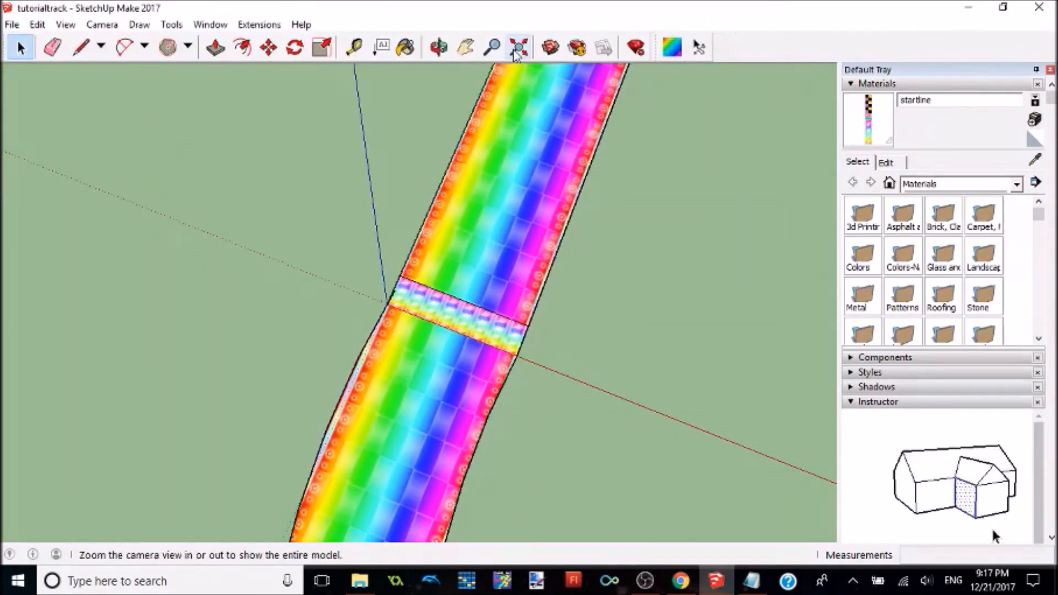
click(250, 25)
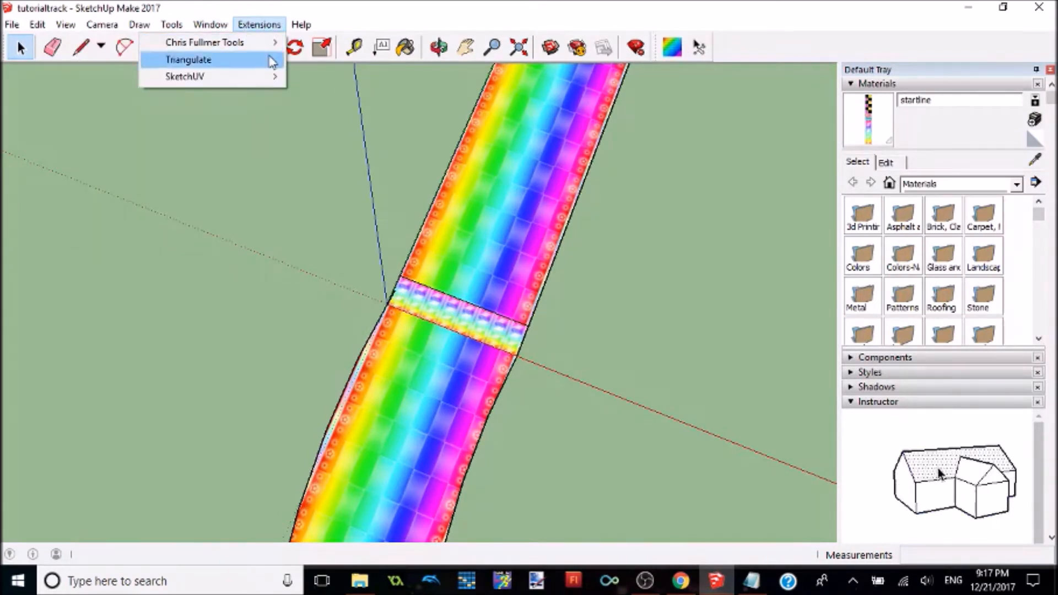
click(258, 8)
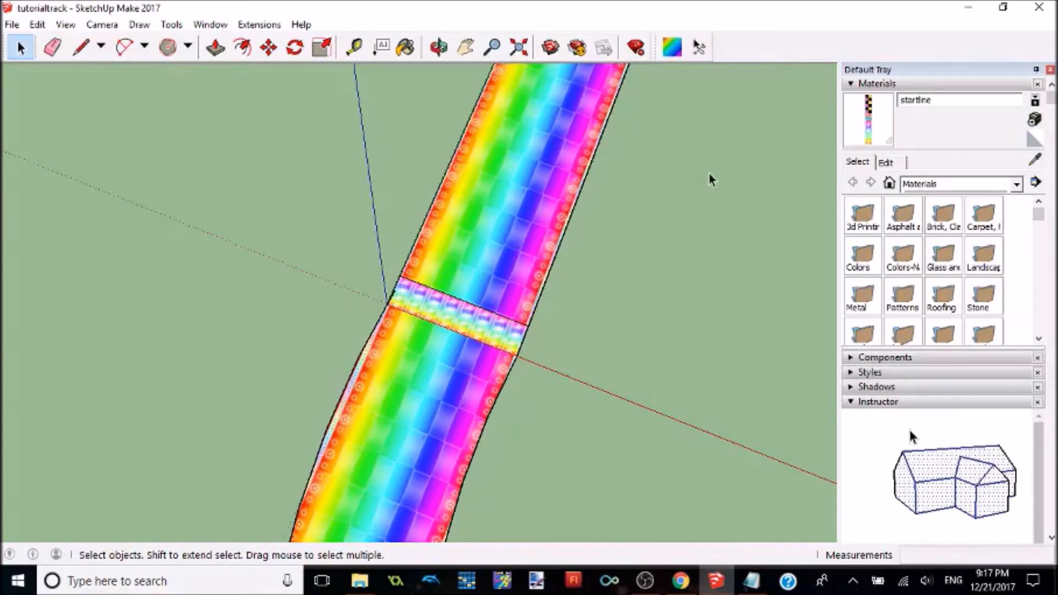
- Search the computer for the Roadkill app and return to the SketchUp model without launching it
key(super)
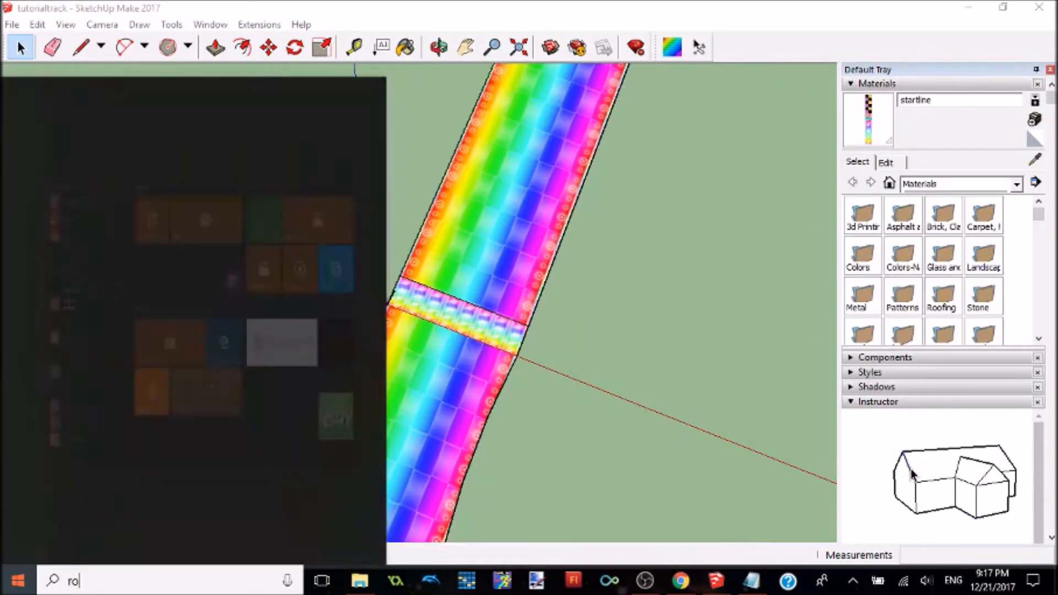
text(road)
key(BackSpace)
key(BackSpace)
key(BackSpace)
key(BackSpace)
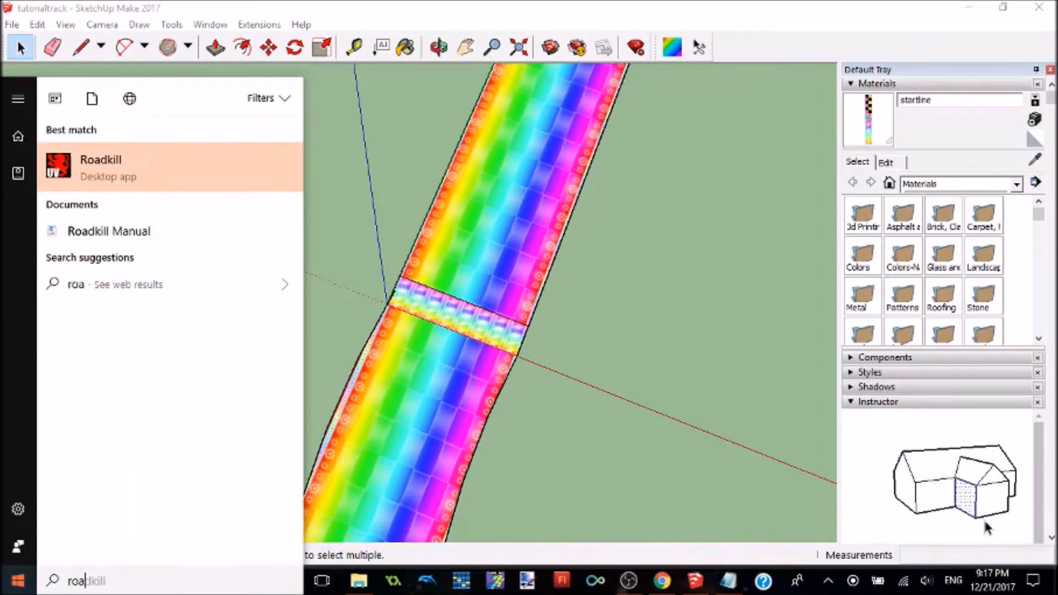
click(591, 346)
- Look over the track as a whole, from the start line to the unpainted hexagonal platform
scroll(590, 346, down, 4)
scroll(590, 350, down, 5)
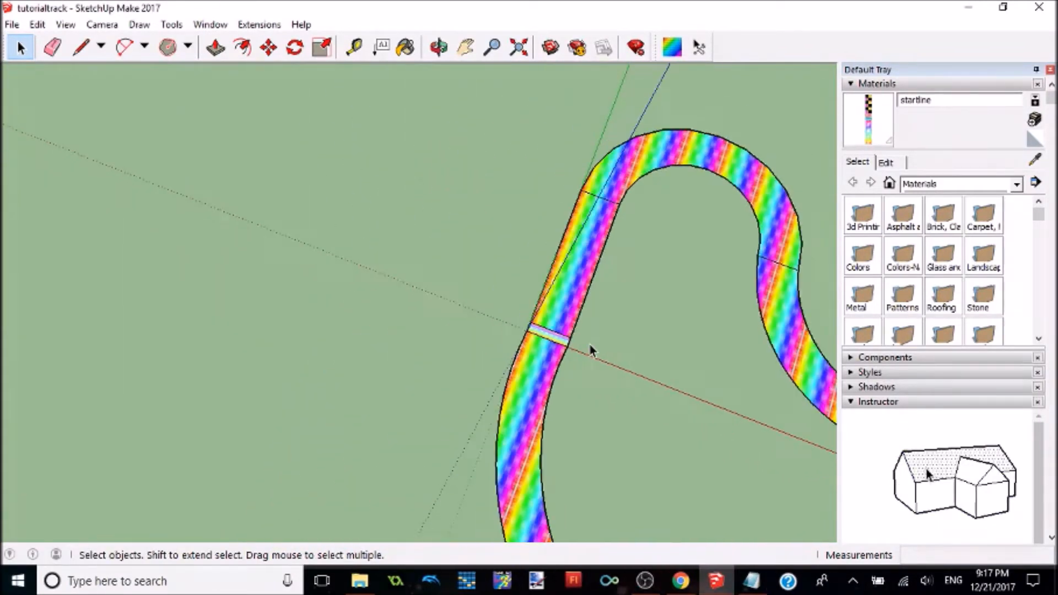
middle_drag(628, 303, 447, 239)
scroll(446, 242, down, 5)
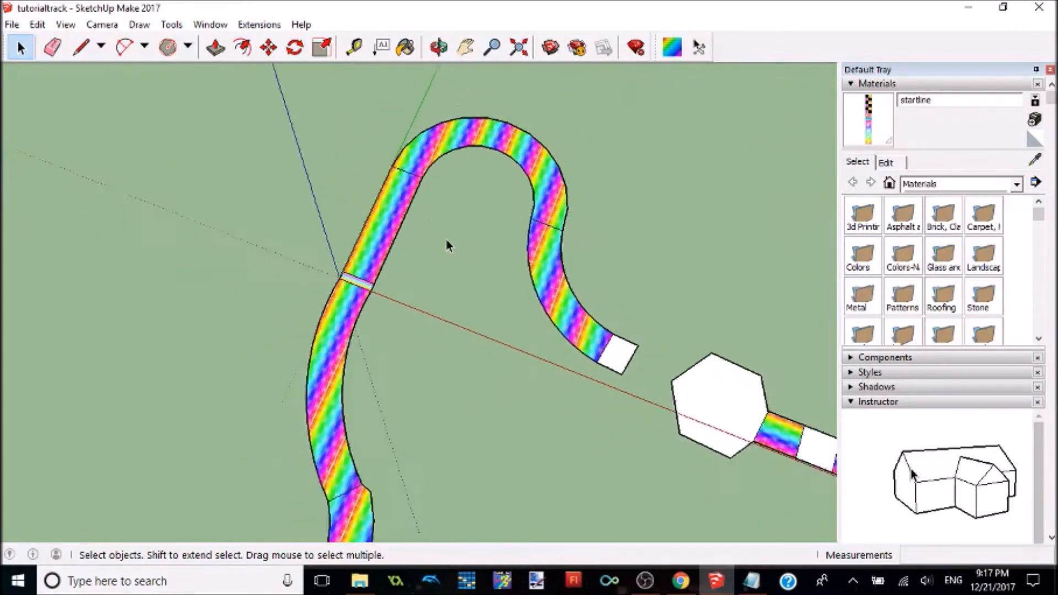
scroll(445, 240, up, 3)
scroll(445, 238, down, 2)
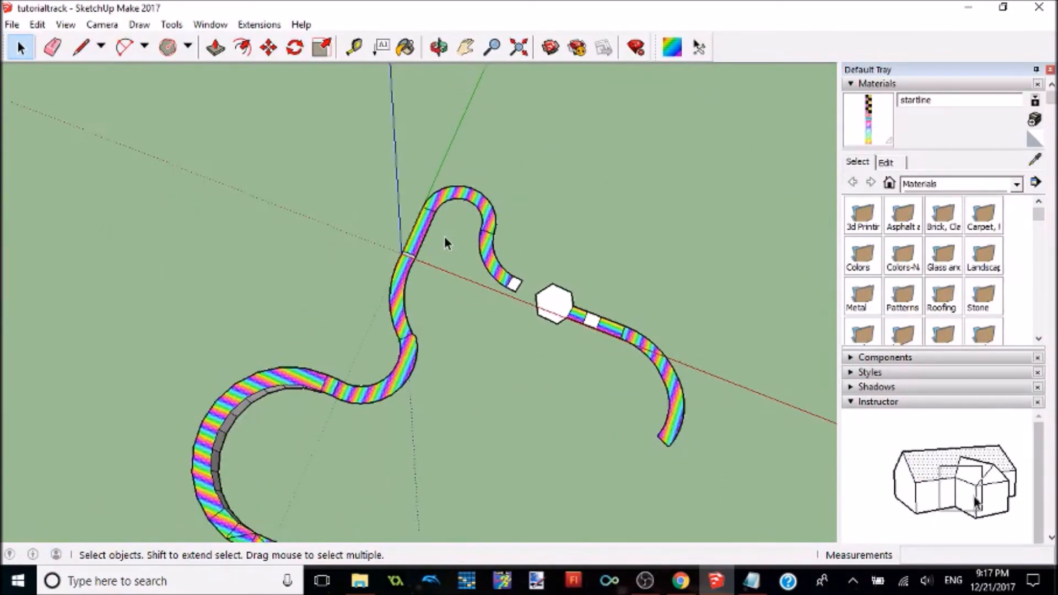
- Select the straight road section after the start line together with the first curve, leaving the following bend unselected
scroll(446, 239, up, 5)
middle_drag(446, 239, 427, 270)
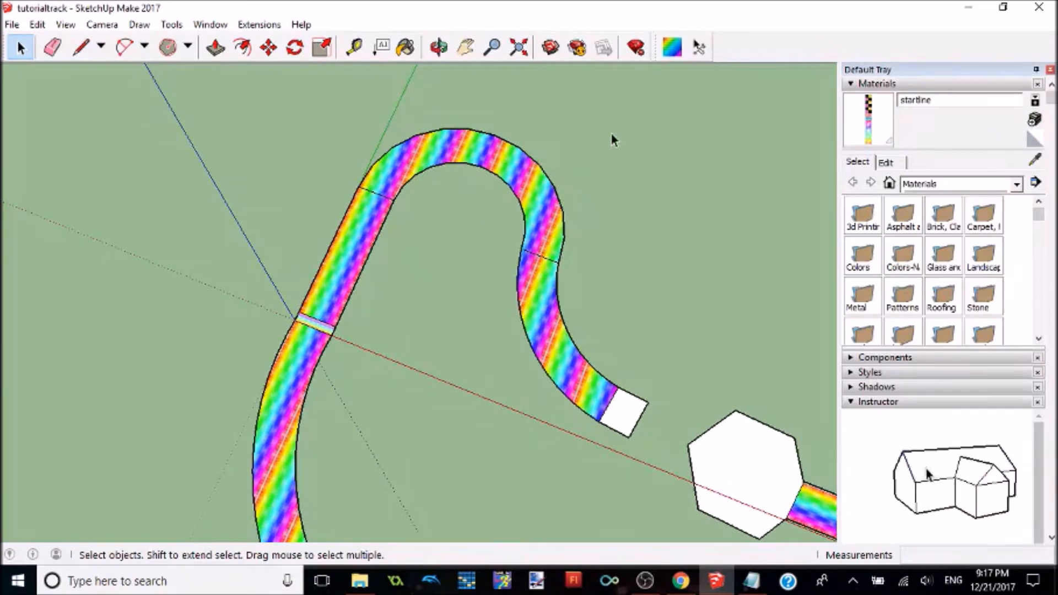
click(369, 231)
shift+click(399, 179)
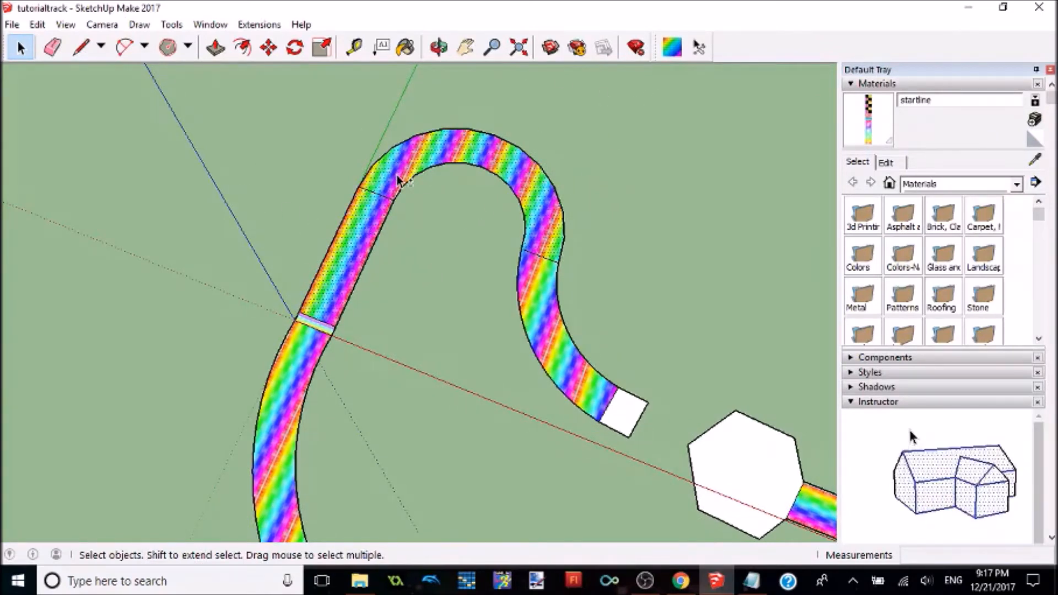
shift+click(536, 317)
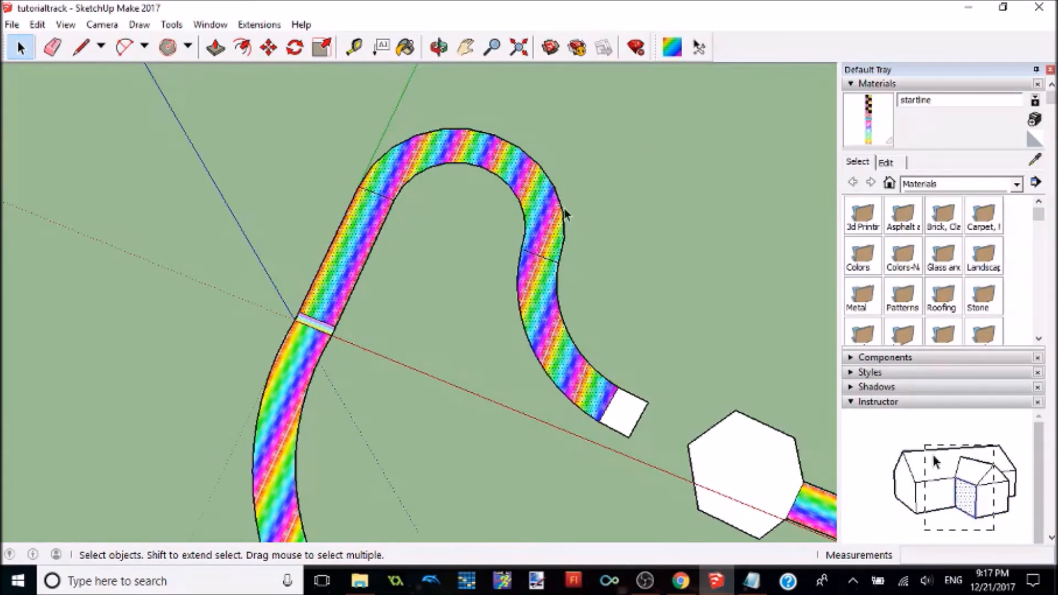
shift+click(533, 302)
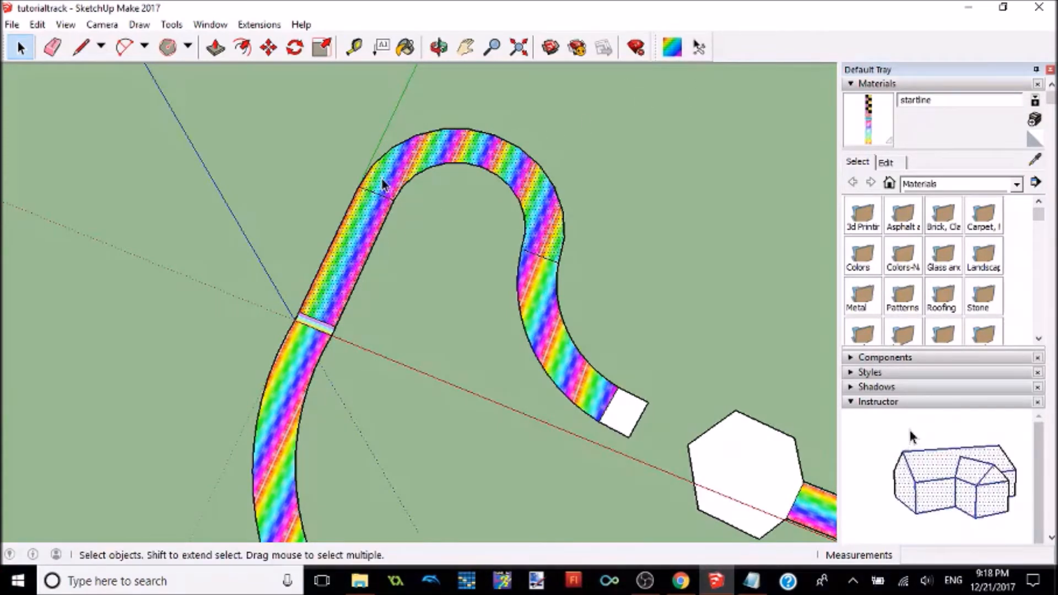
- Start a SketchUV export of the selected faces' UVs and browse to the Documents folder as its destination
click(669, 53)
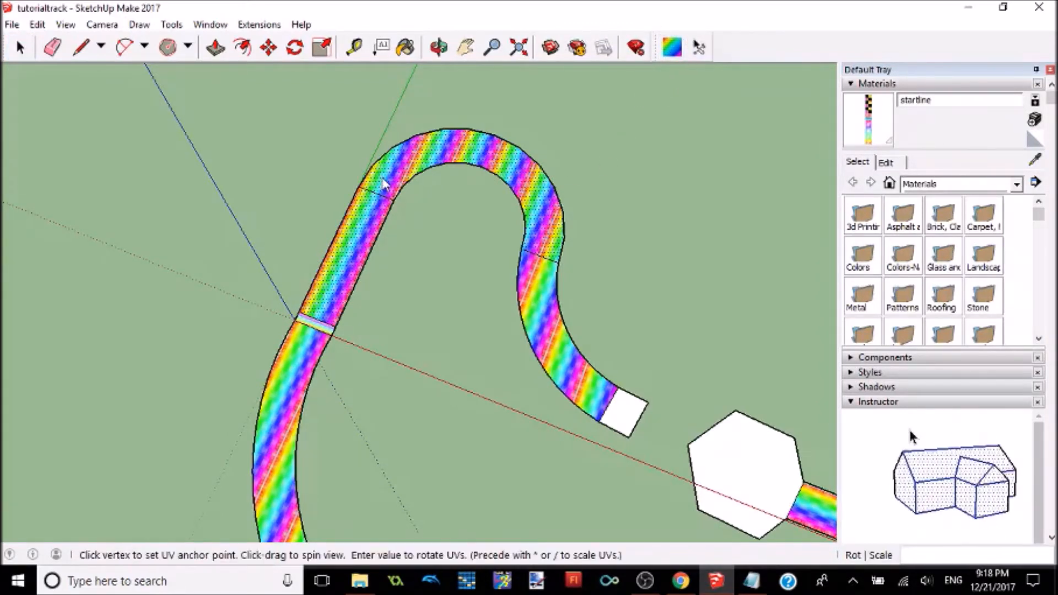
right_click(385, 184)
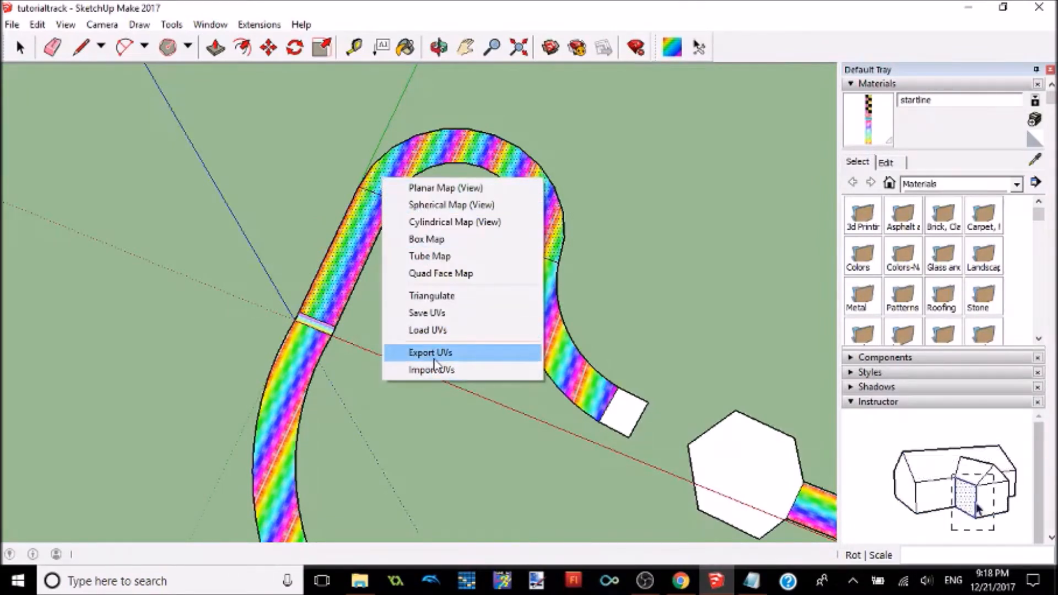
click(433, 357)
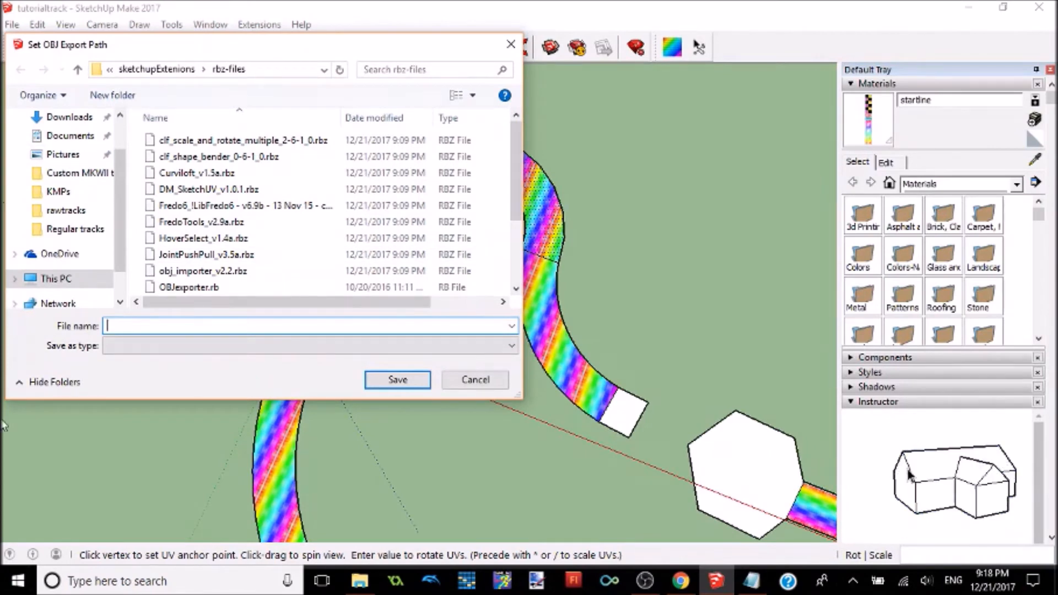
scroll(110, 182, up, 1)
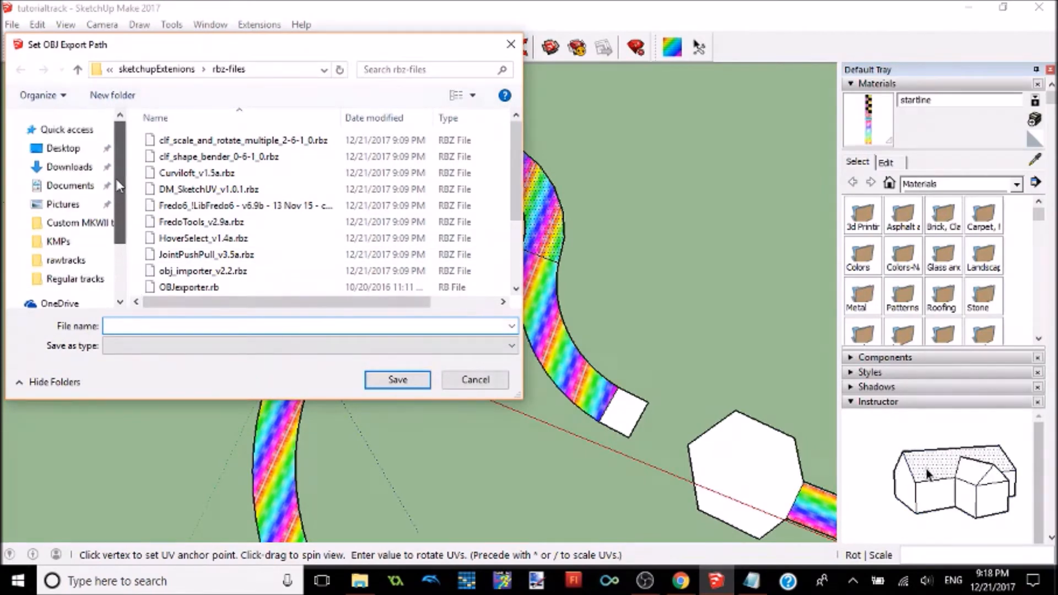
click(70, 186)
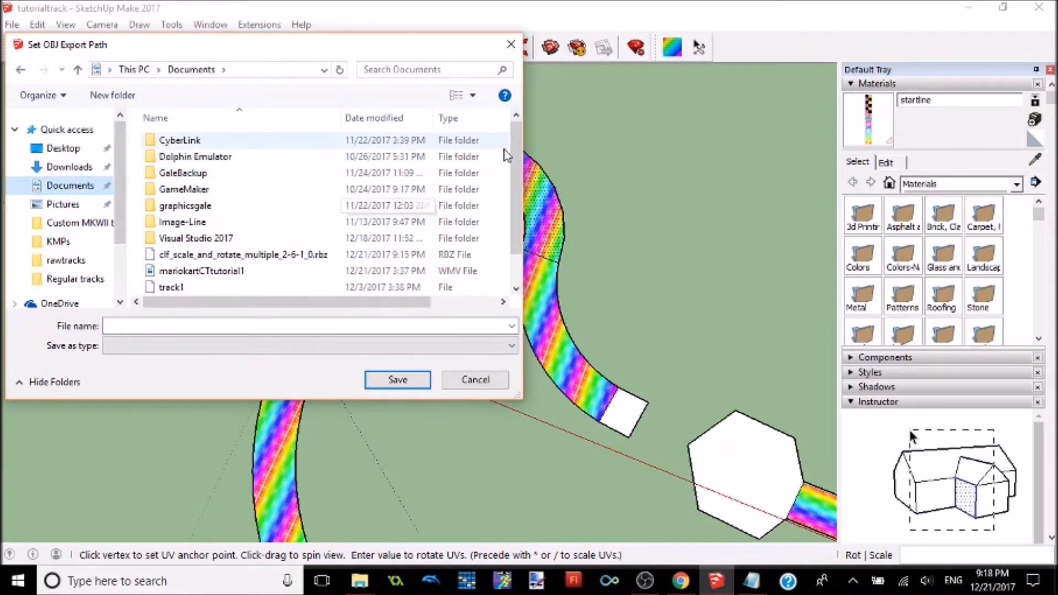
scroll(510, 187, down, 2)
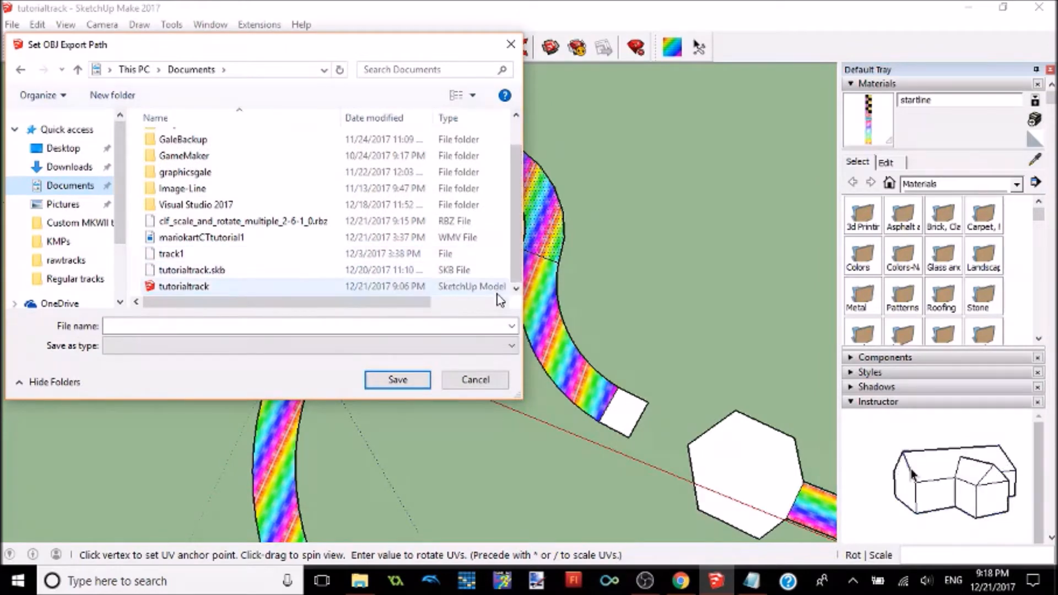
- Create a folder named Sketchup UVS in Documents and open it as the export location
click(113, 95)
text(Sketch)
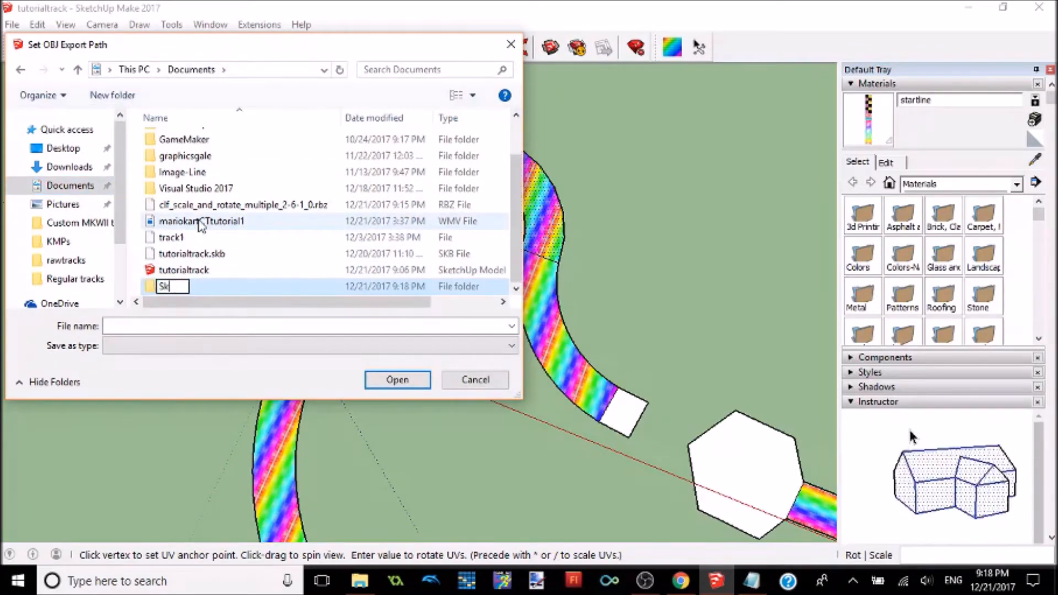
key(BackSpace)
key(BackSpace)
key(BackSpace)
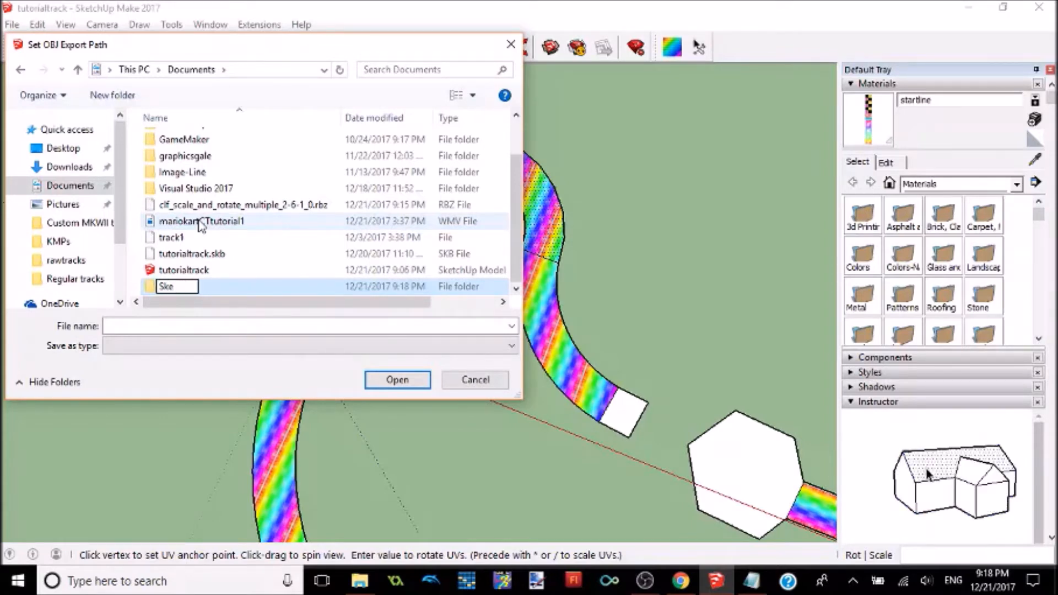
text(tch)
key(BackSpace)
key(BackSpace)
key(BackSpace)
text(tchup UVS)
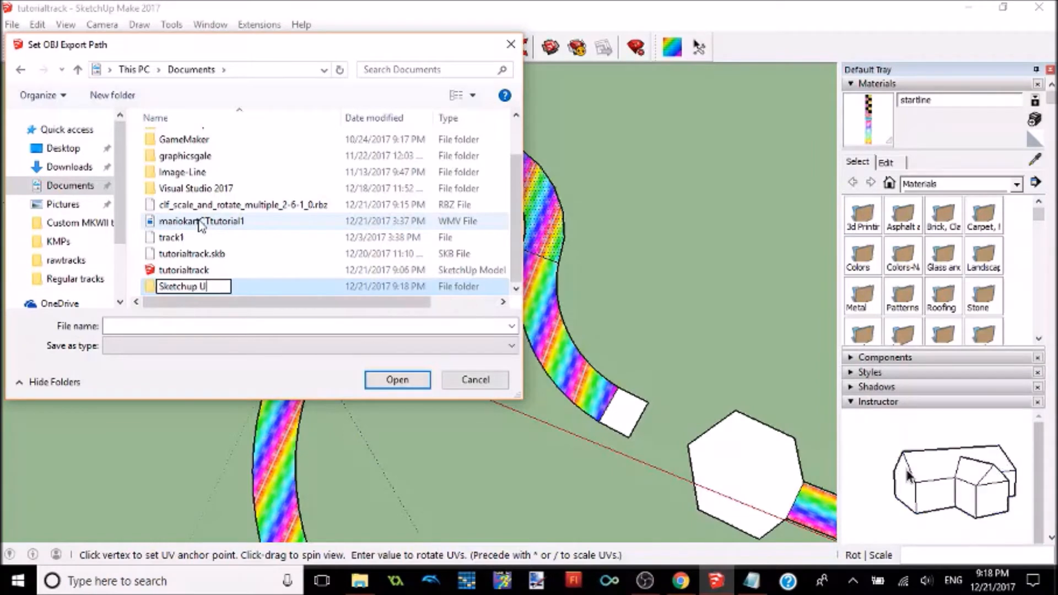
click(397, 381)
click(397, 380)
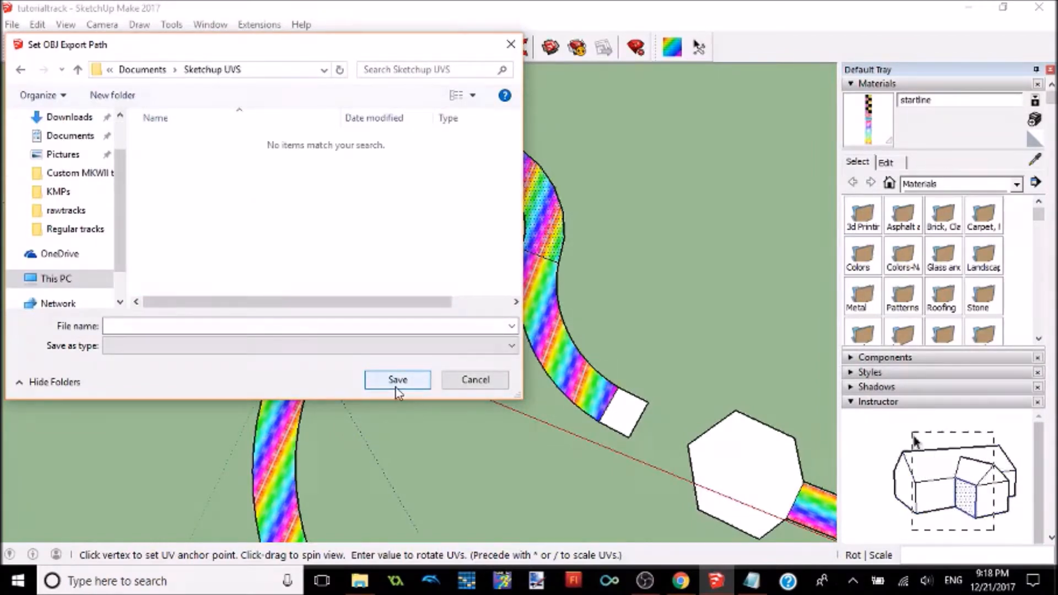
- Save the exported UVs under the file name UVMAP and dismiss the export message
click(323, 325)
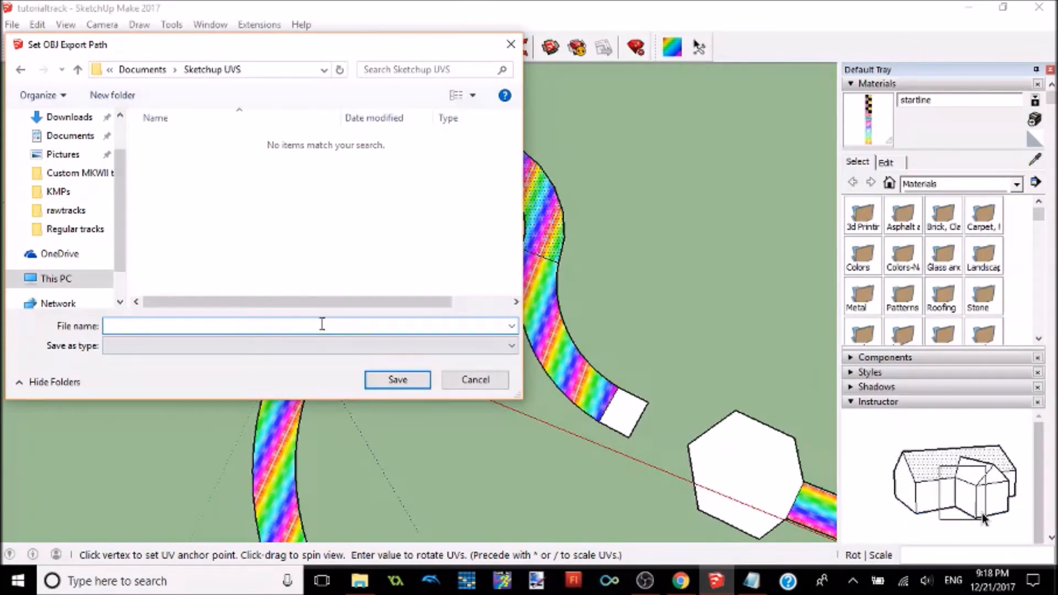
text(UVMAP)
key(Return)
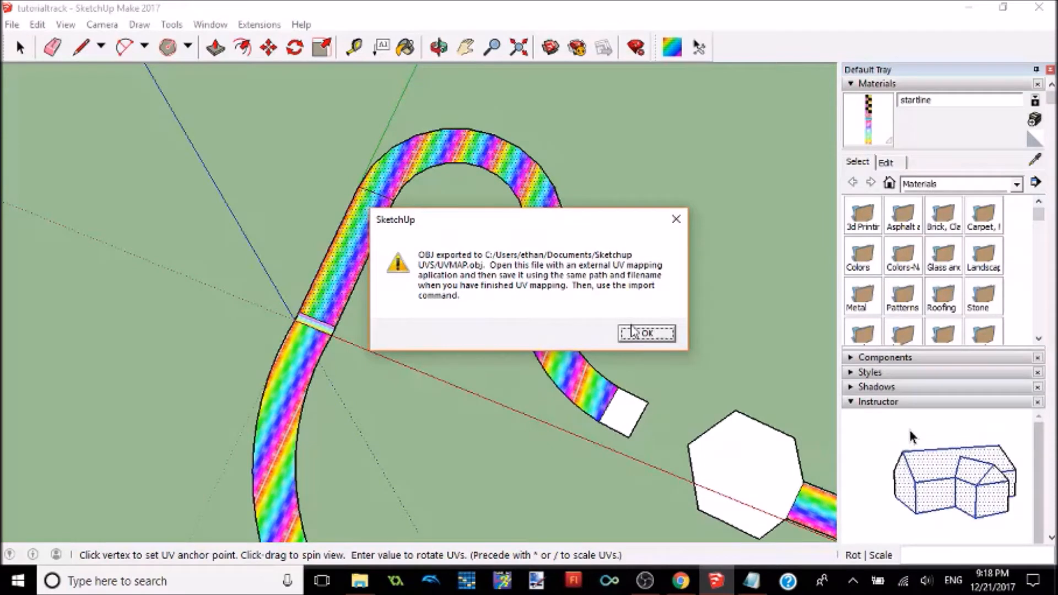
click(632, 332)
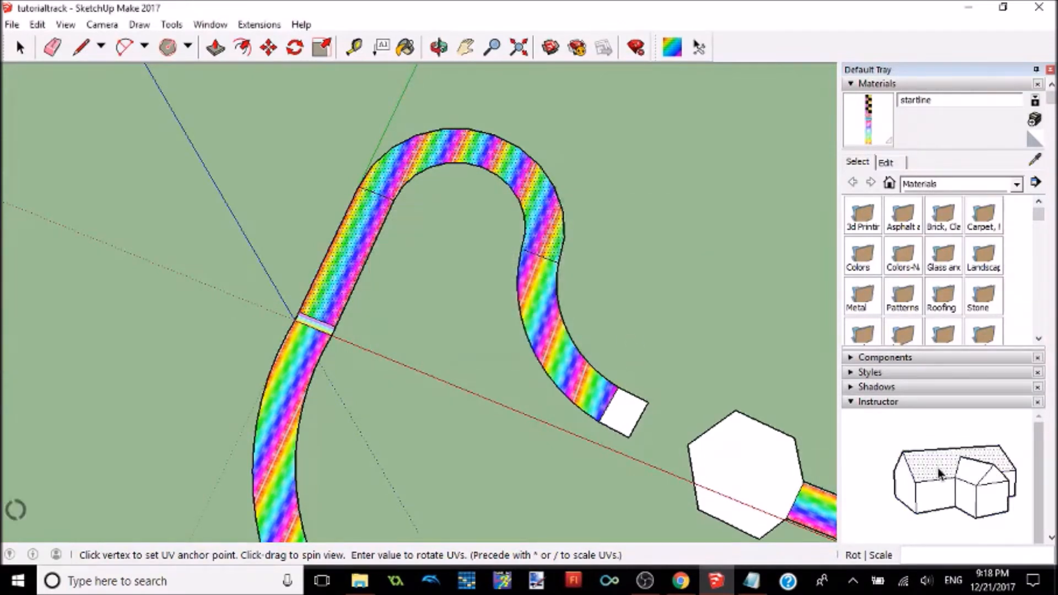
- Search the computer for Roadkill, launch it and maximize its window
click(19, 581)
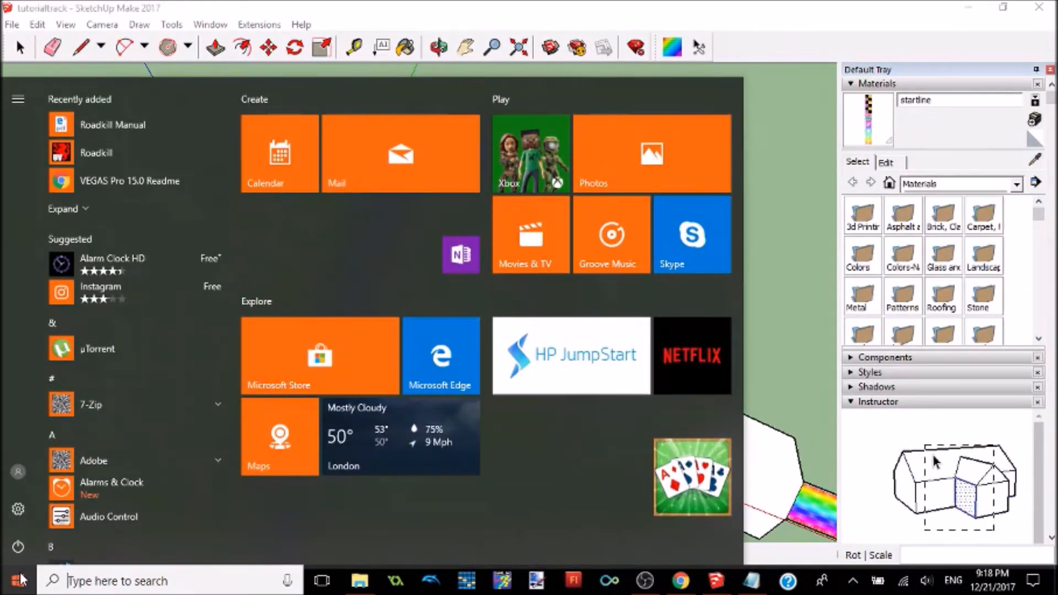
text(road)
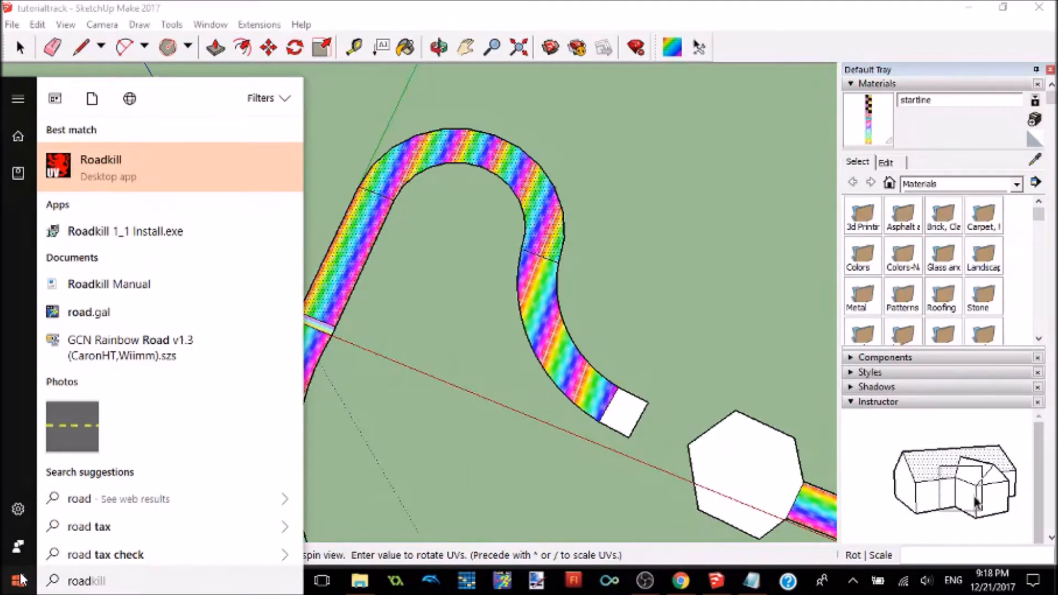
click(162, 159)
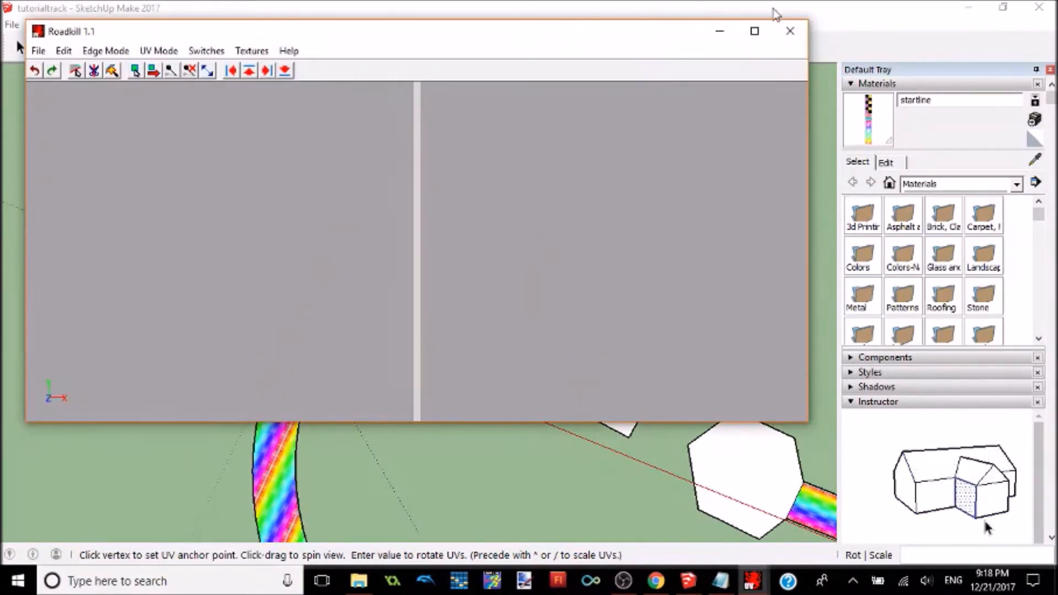
click(754, 31)
- Open UVMAP.obj from the Sketchup UVS folder in Roadkill
click(11, 24)
click(27, 42)
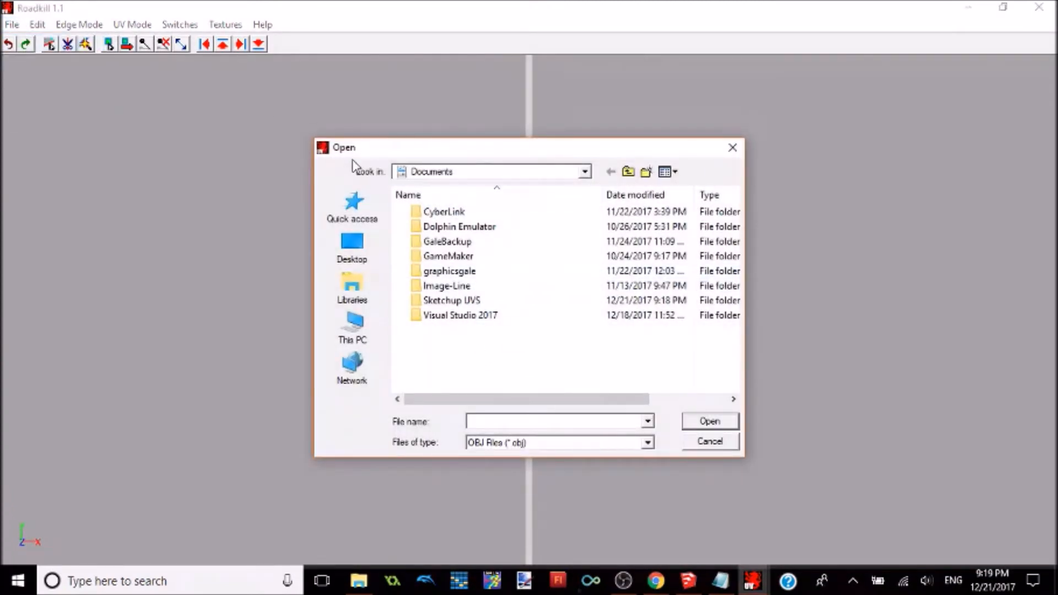
double_click(455, 300)
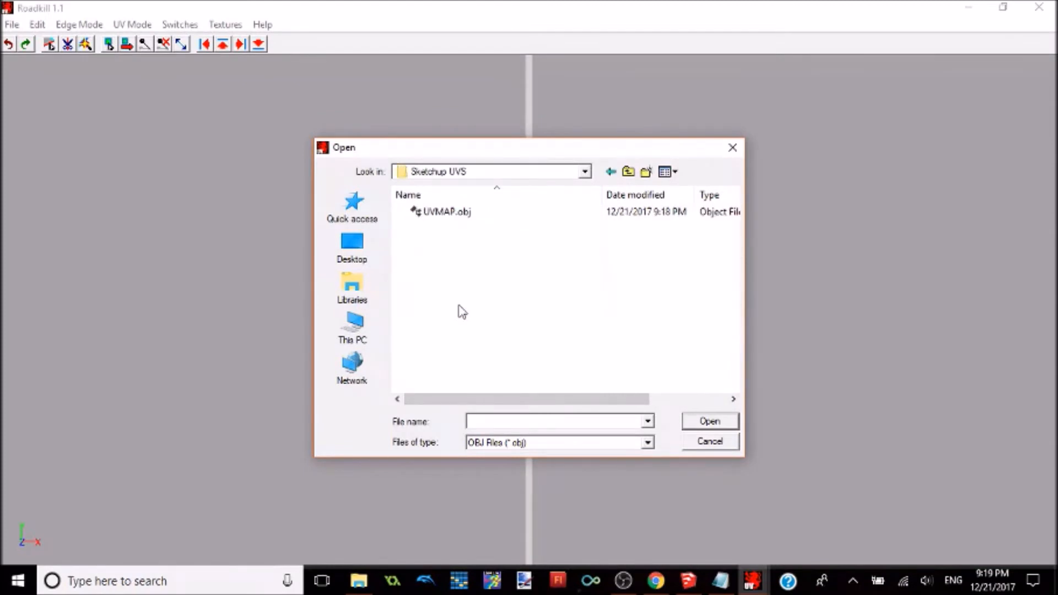
click(461, 214)
double_click(461, 214)
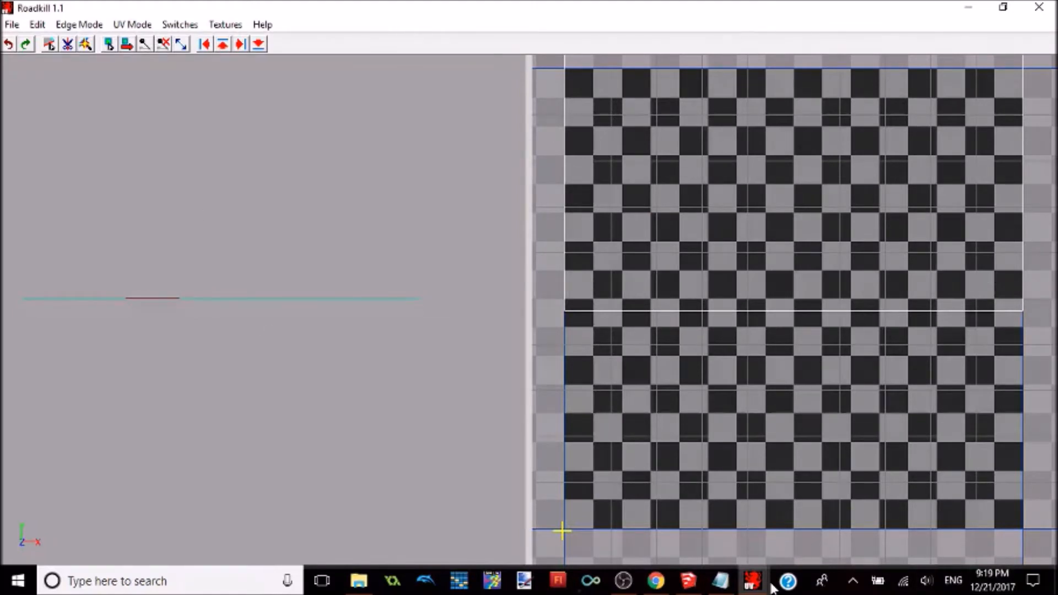
- Examine the loaded road mesh from several angles and compare its shape with the selected faces in SketchUp
mouse_move(770, 588)
click(760, 537)
alt+drag(143, 231, 158, 247)
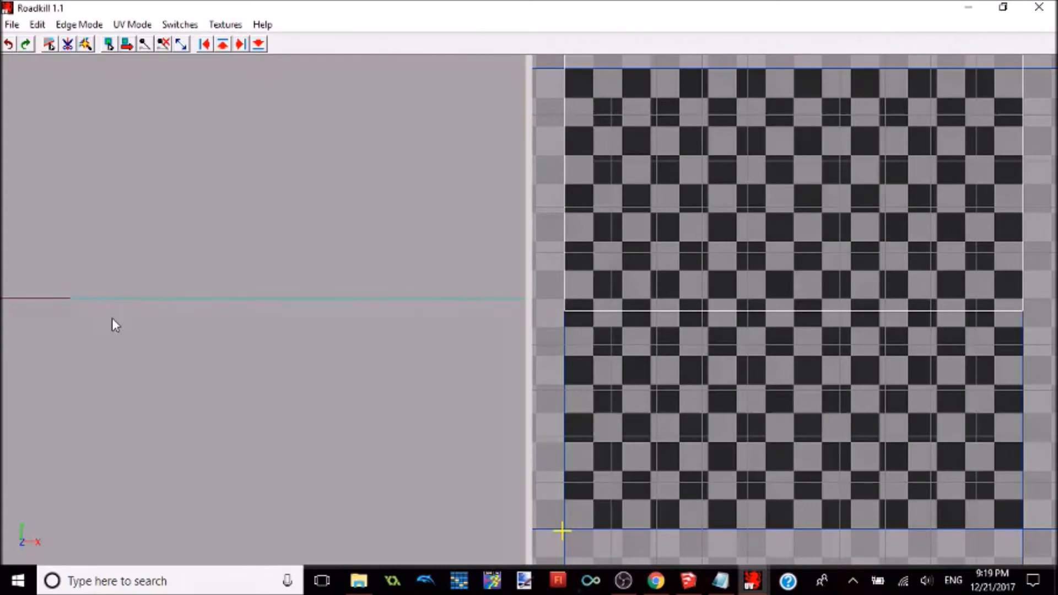
alt+drag(95, 237, 128, 264)
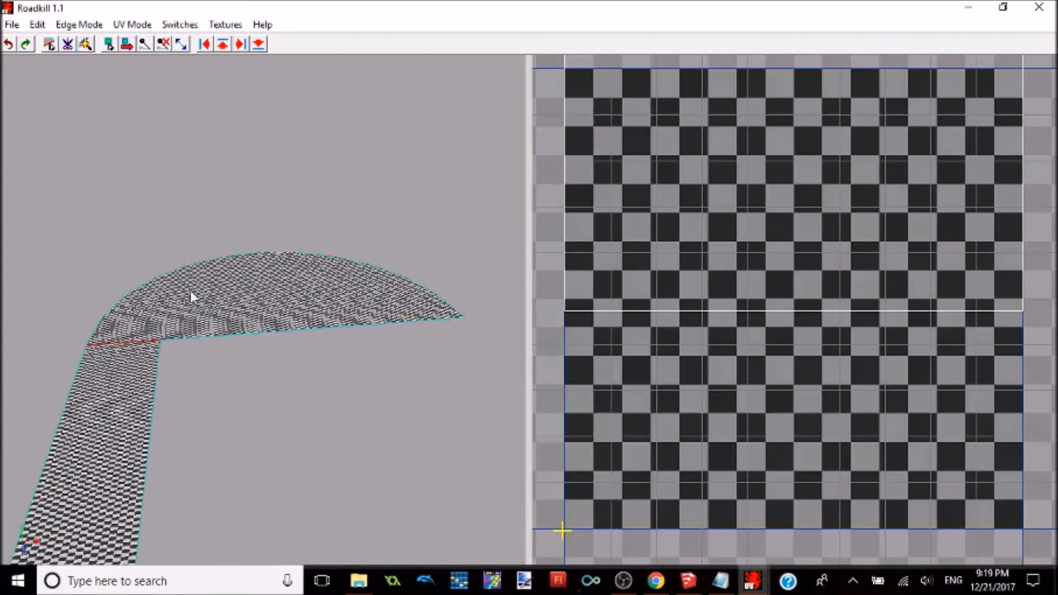
alt+right_drag(190, 290, 182, 336)
alt+drag(182, 336, 17, 390)
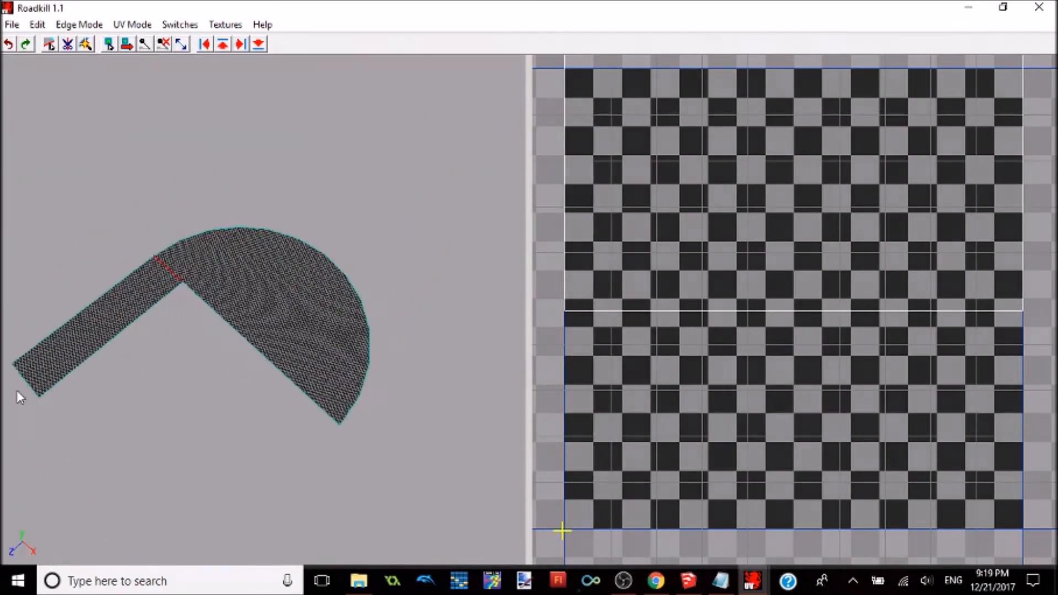
click(688, 581)
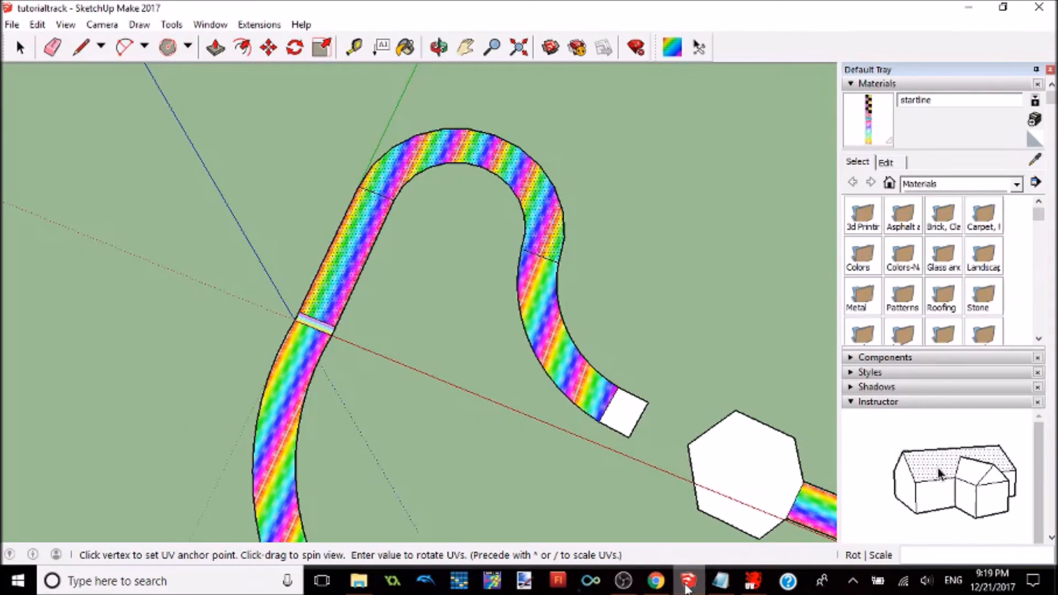
click(687, 584)
alt+middle_drag(188, 312, 190, 205)
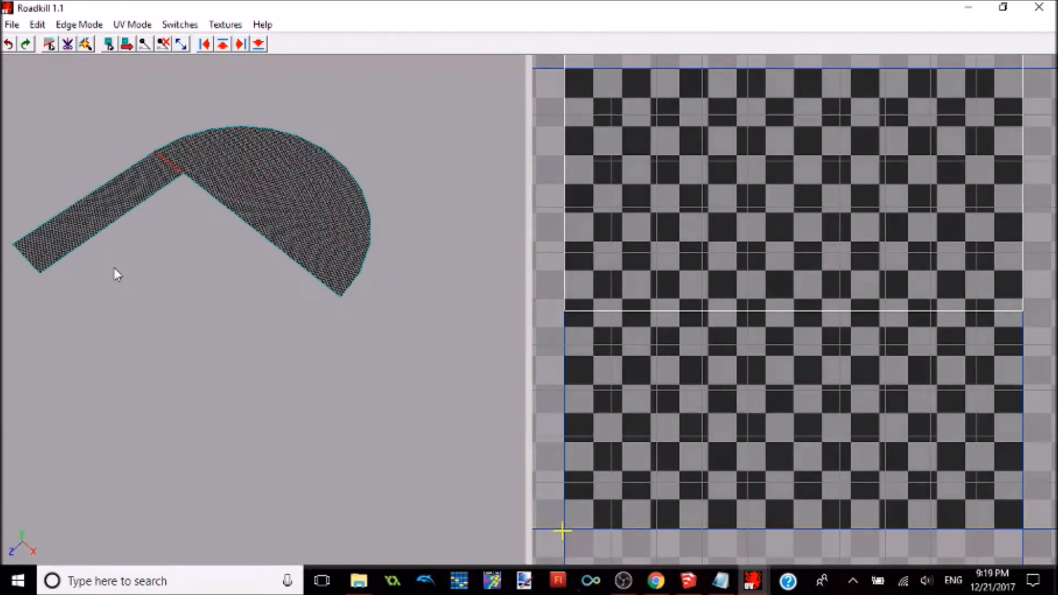
alt+drag(156, 256, 225, 205)
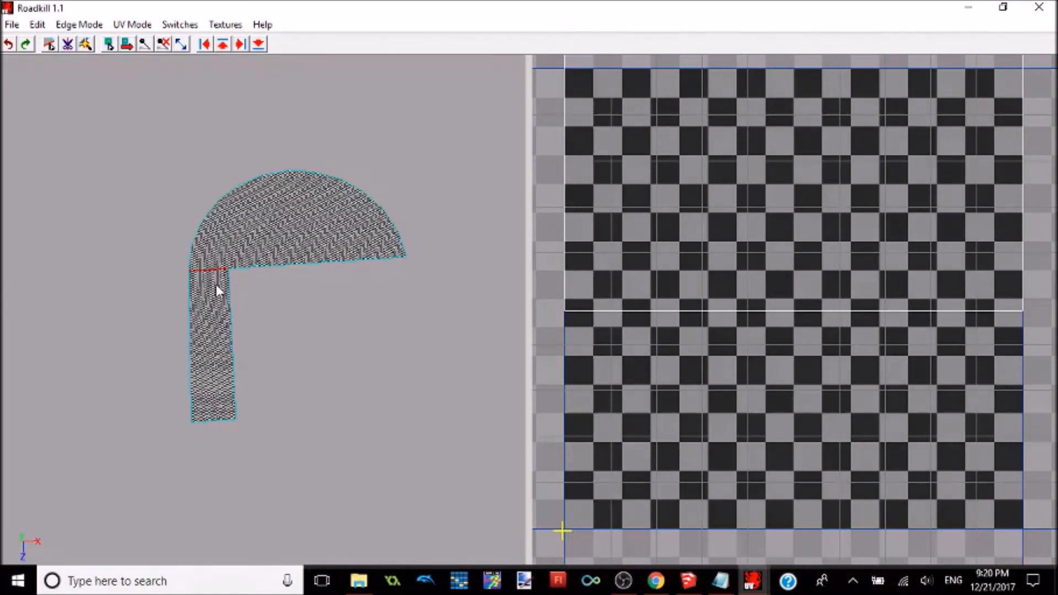
- Select all edges of the road mesh and cut them to unwrap its UVs
drag(92, 105, 441, 455)
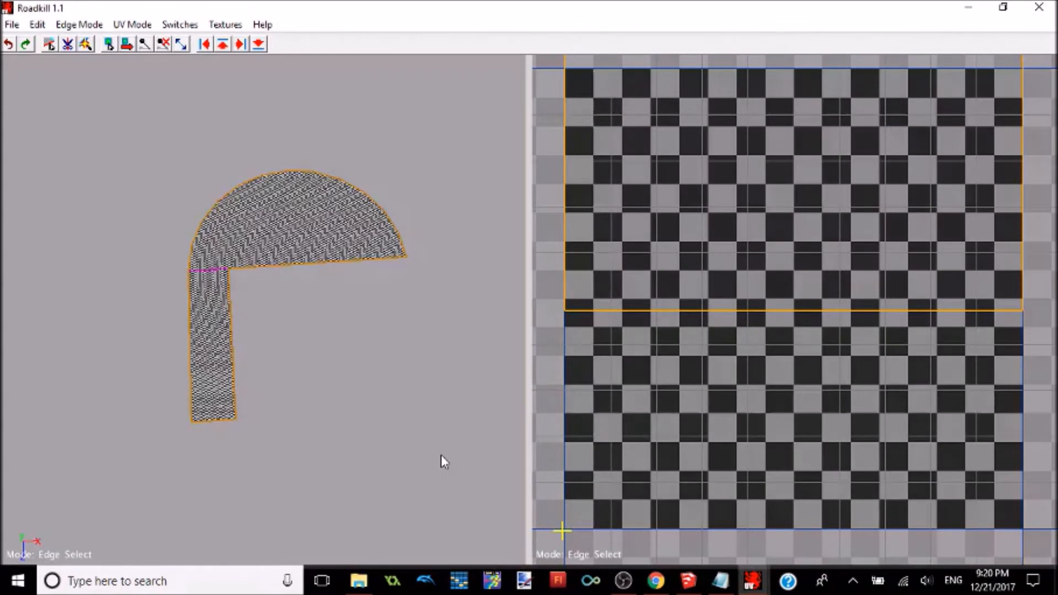
key(c)
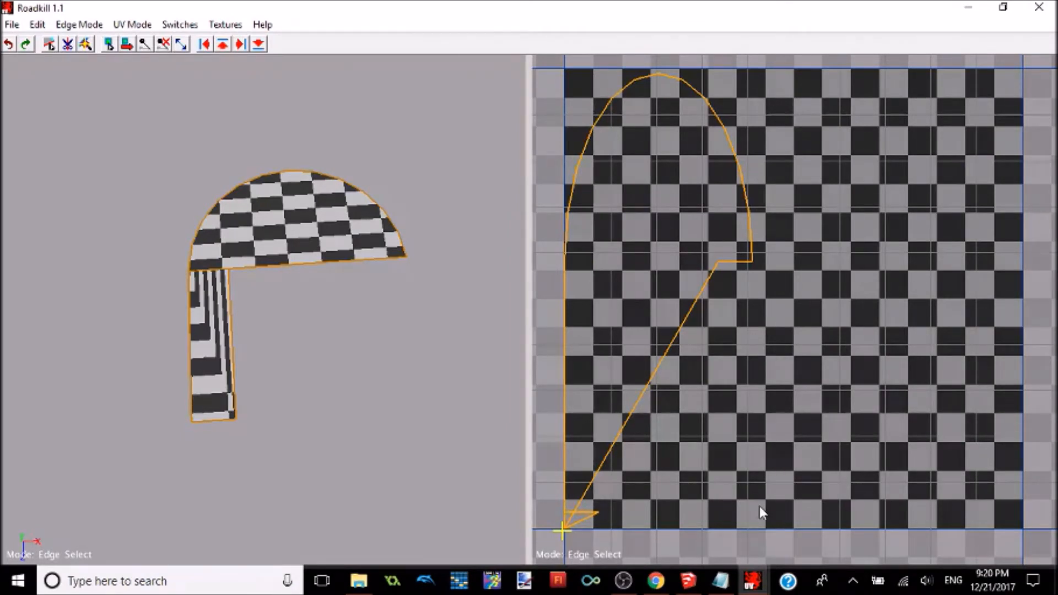
key(space)
- Try to level the lower end of the road's UV layout by moving its corner UV point down, and undo it
drag(746, 541, 542, 140)
drag(816, 528, 604, 529)
click(598, 514)
click(141, 27)
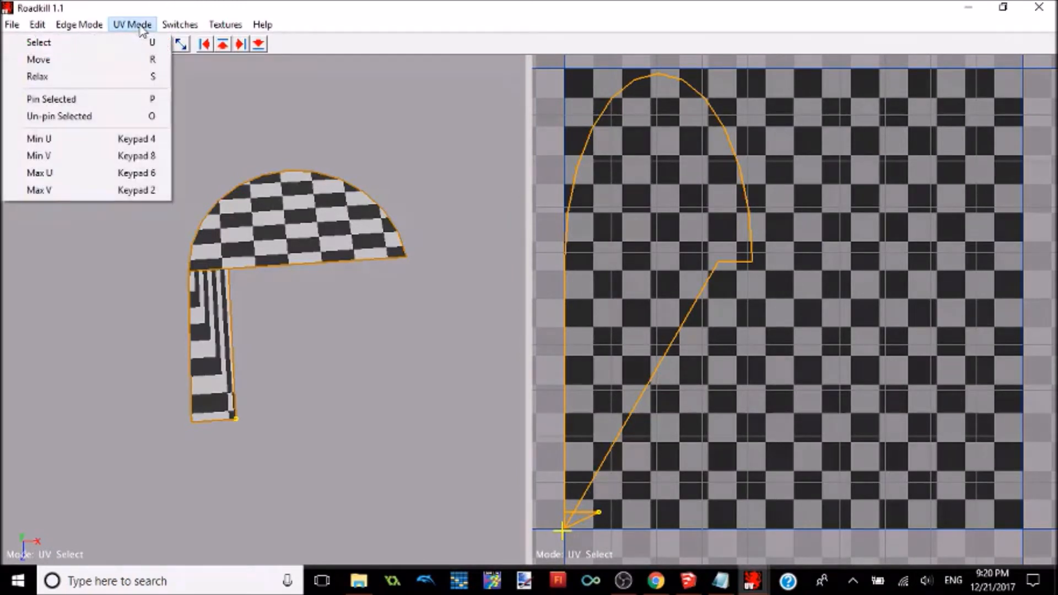
click(134, 25)
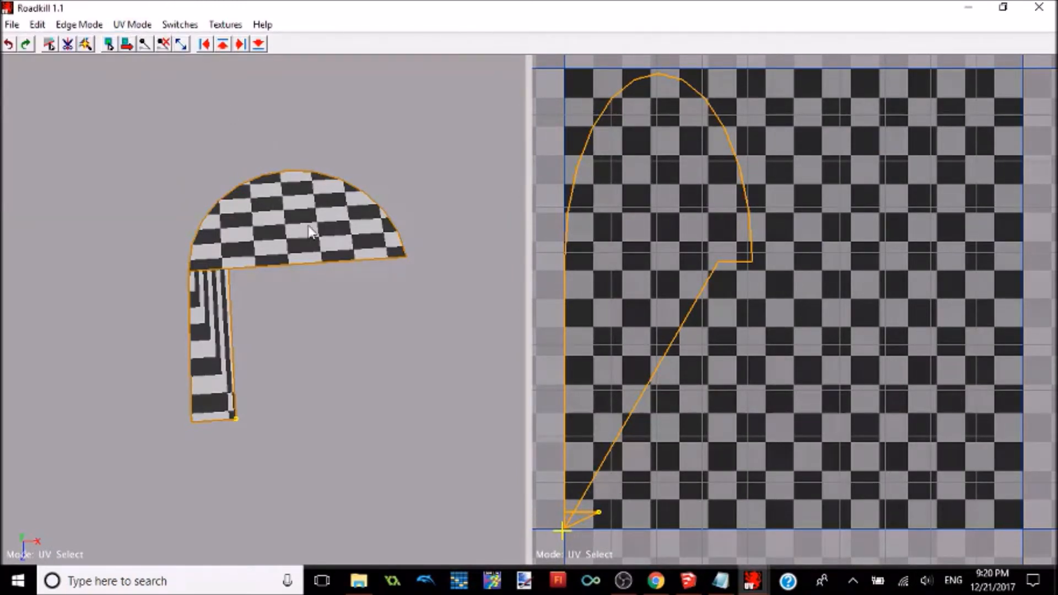
key(w)
mouse_move(602, 521)
mouse_down()
mouse_move(613, 537)
mouse_move(593, 539)
mouse_up()
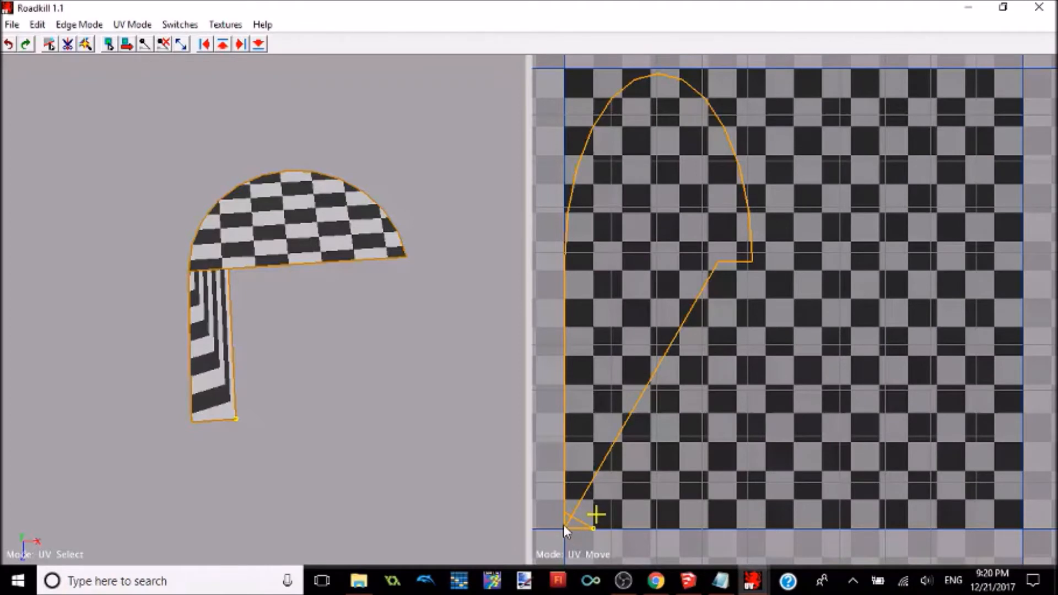
drag(565, 517, 578, 523)
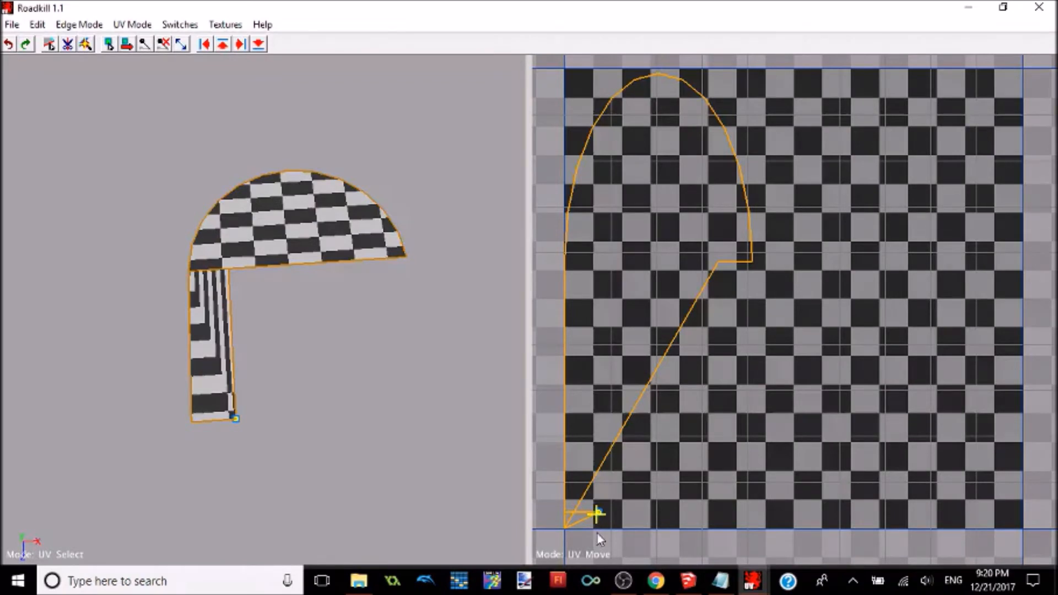
drag(599, 523, 598, 540)
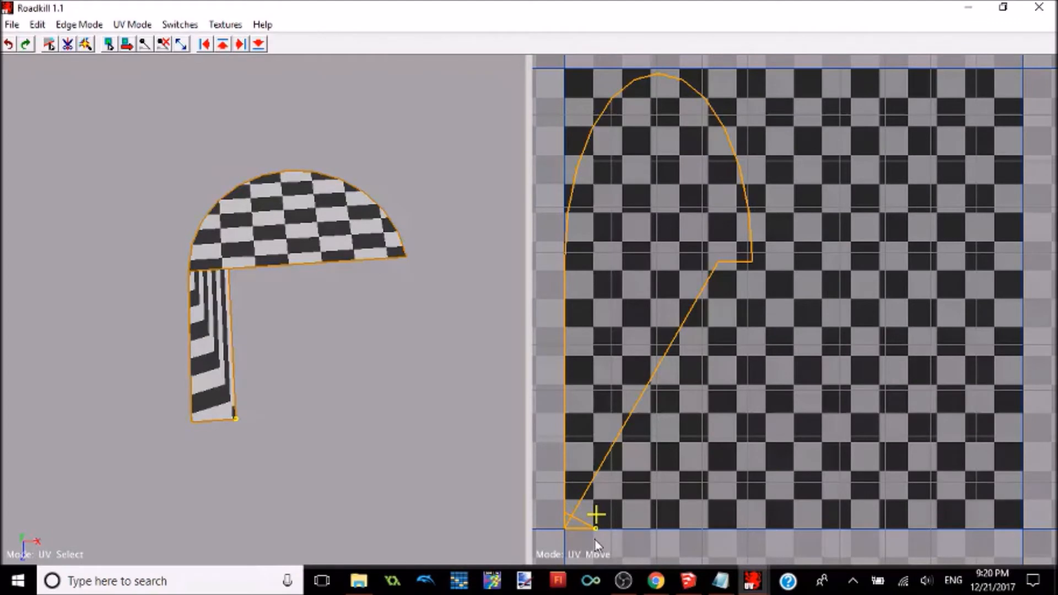
key(ctrl+z)
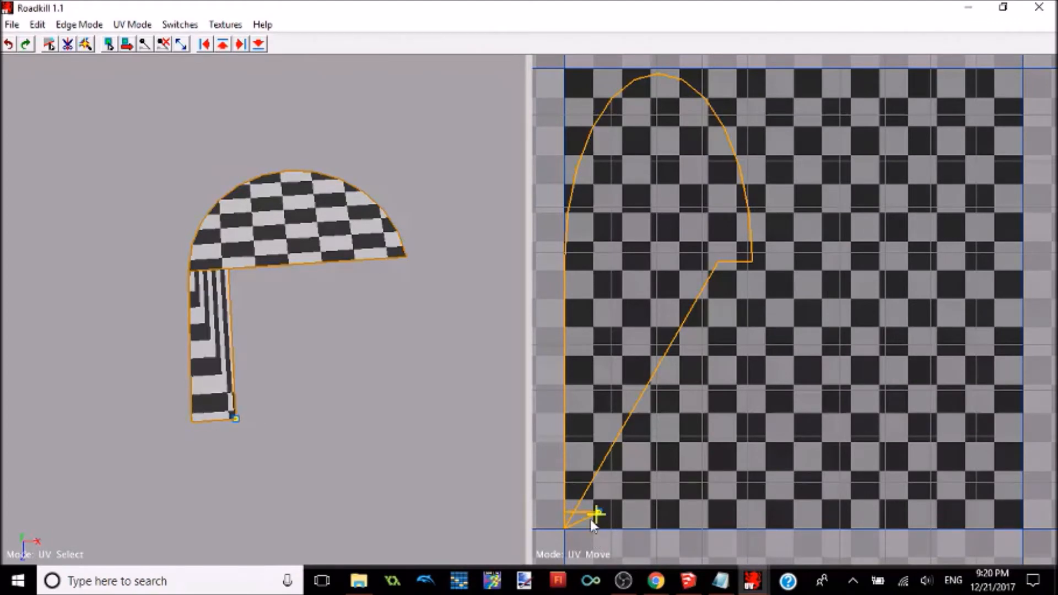
- Reshape the unwrapped road by moving the UV point where the straight strip meets the curved part
click(564, 528)
drag(567, 524, 590, 135)
drag(603, 145, 697, 357)
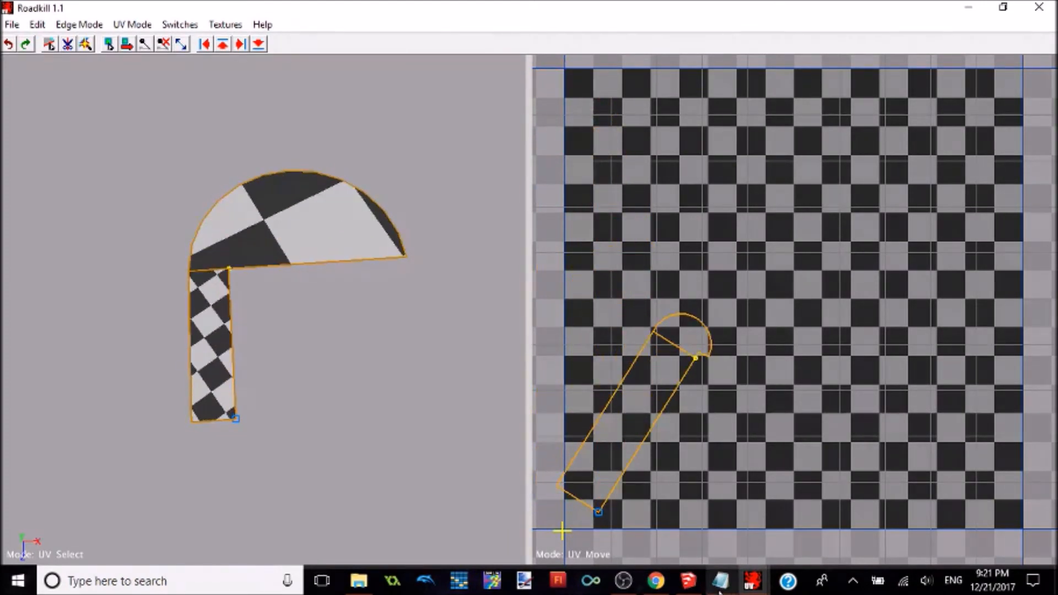
- Switch to SketchUp and clear the current selection of road faces
click(688, 581)
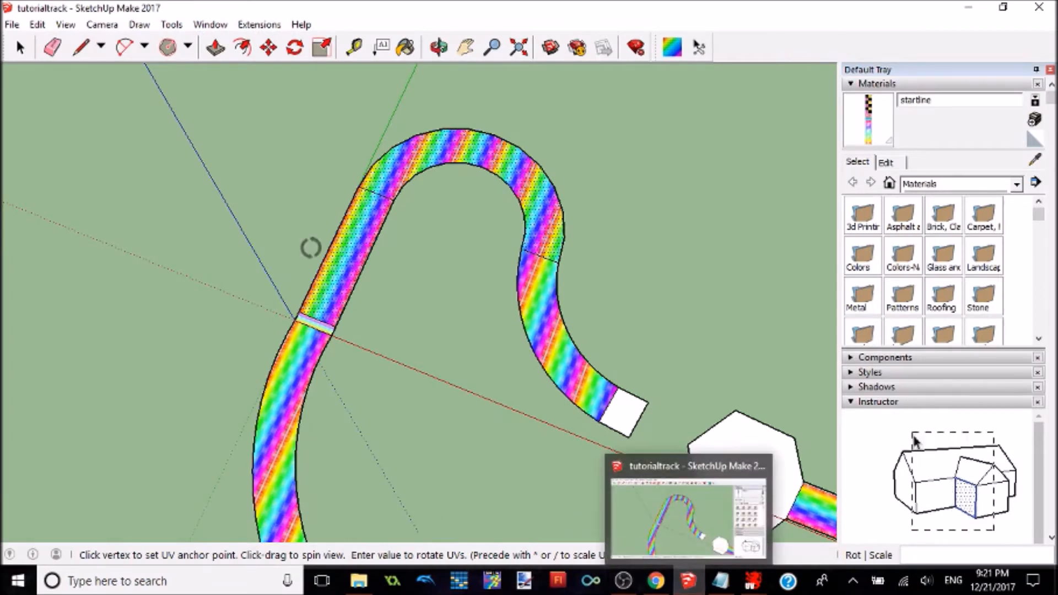
click(12, 49)
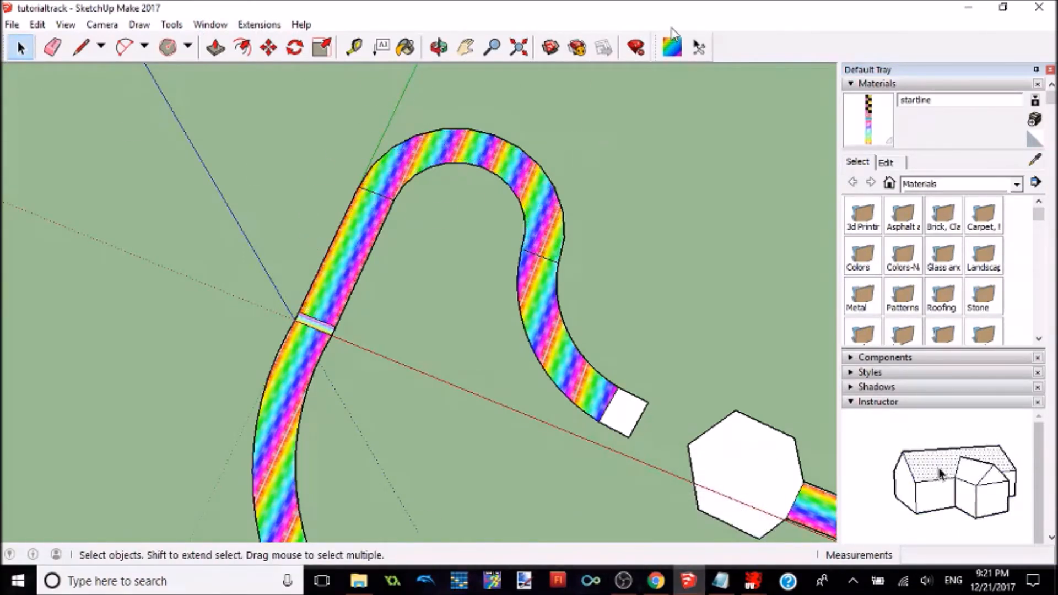
click(672, 47)
right_click(418, 155)
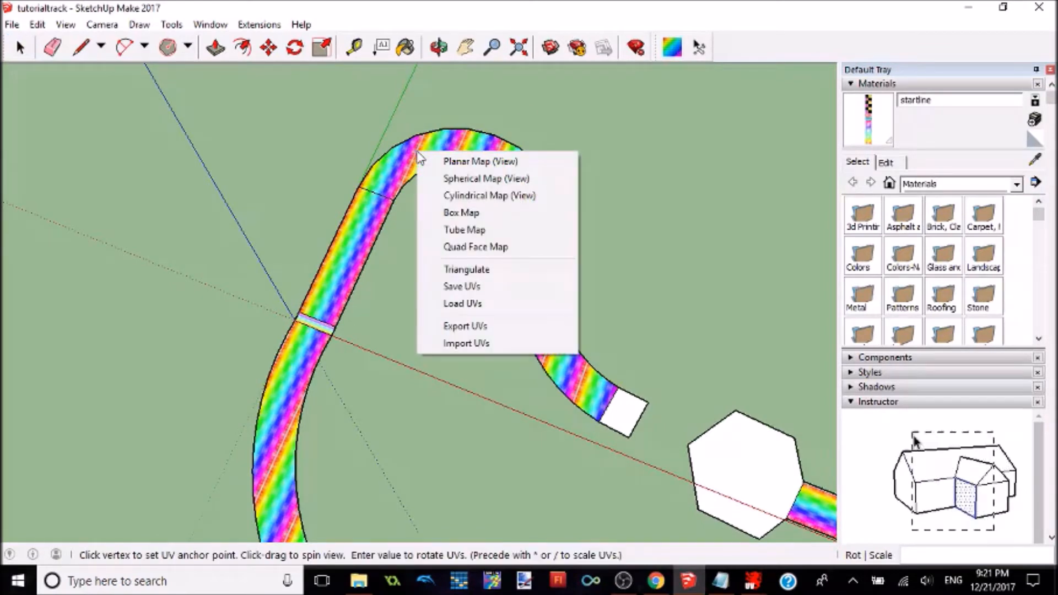
click(411, 146)
click(675, 47)
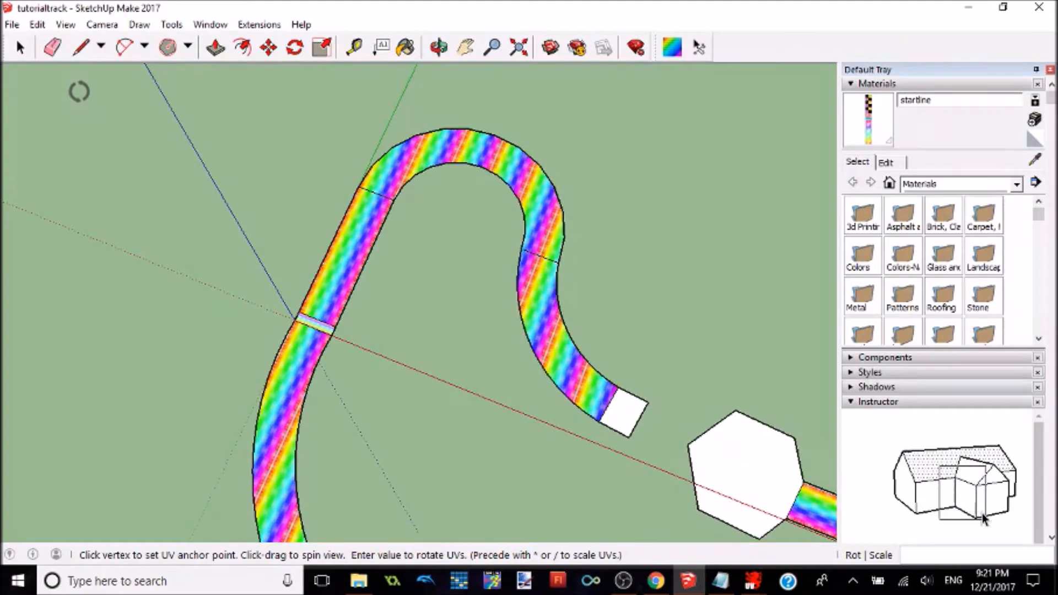
click(20, 48)
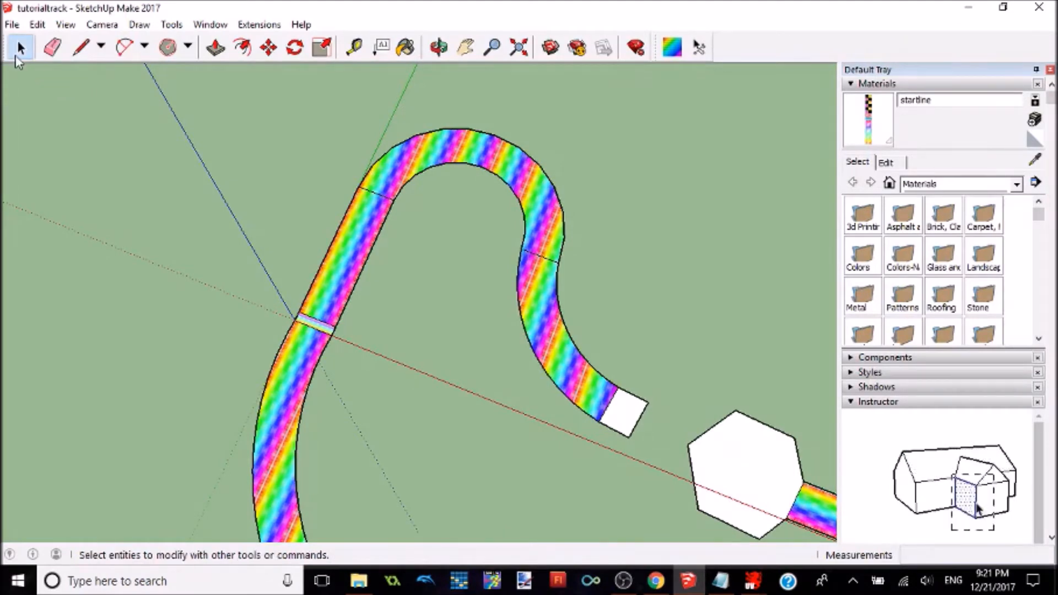
click(511, 175)
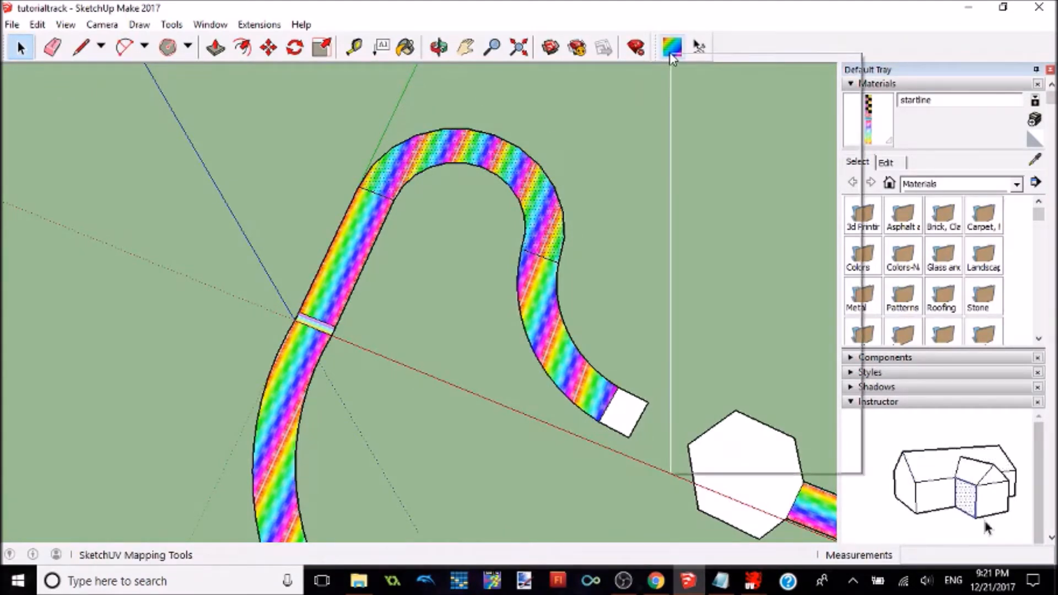
click(671, 52)
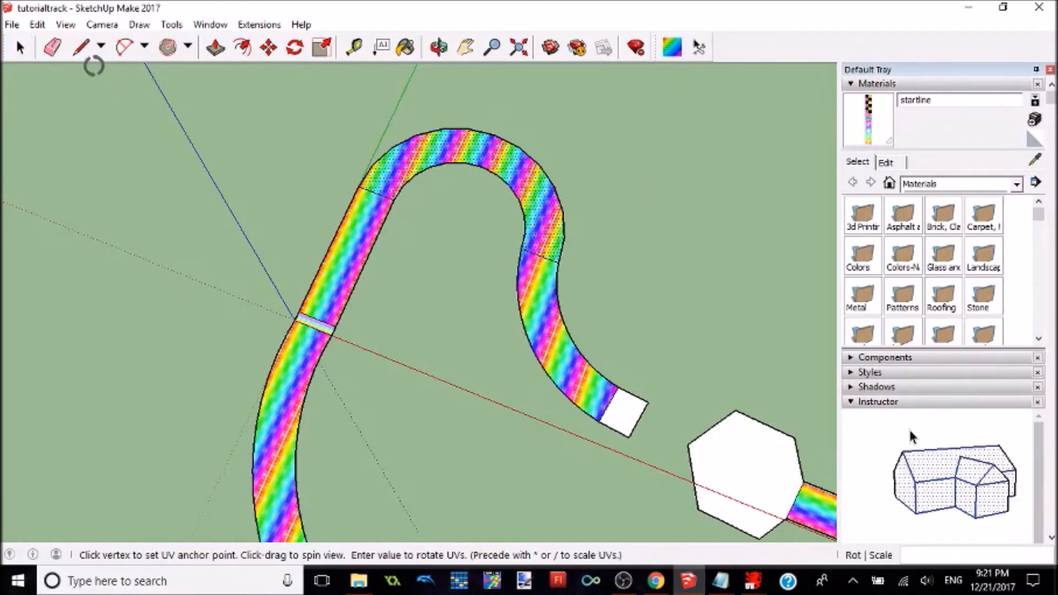
click(21, 47)
click(345, 115)
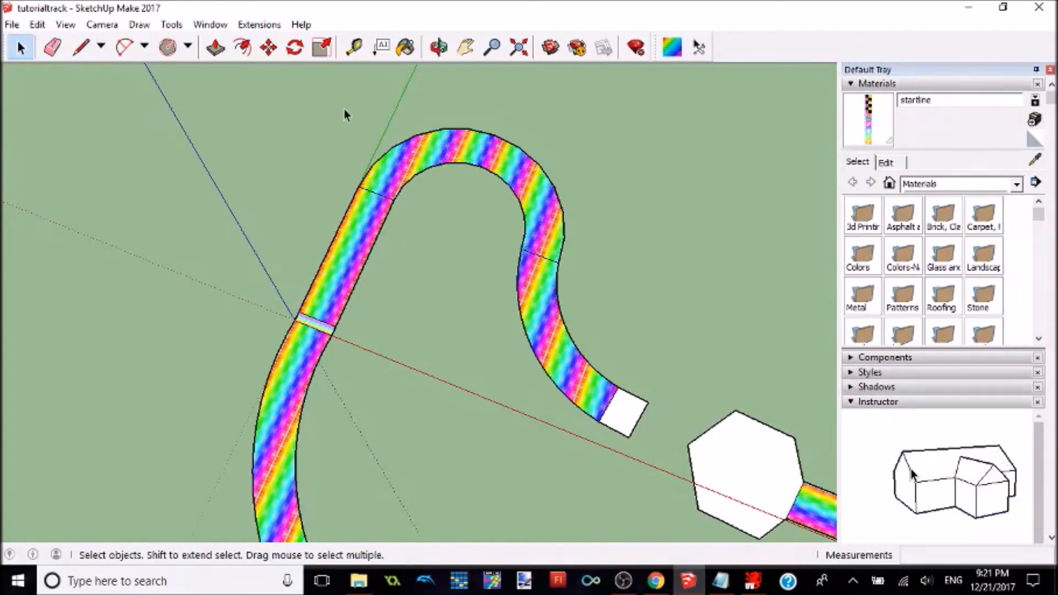
- Try to merge the straight and curved road faces with an extension command, and undo the merge
click(353, 216)
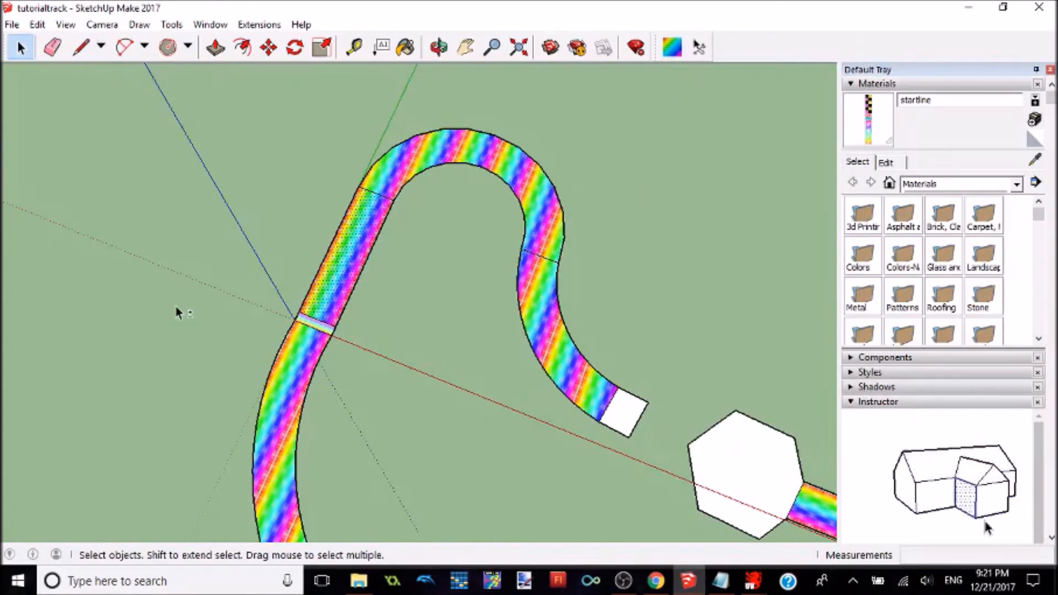
shift+click(417, 166)
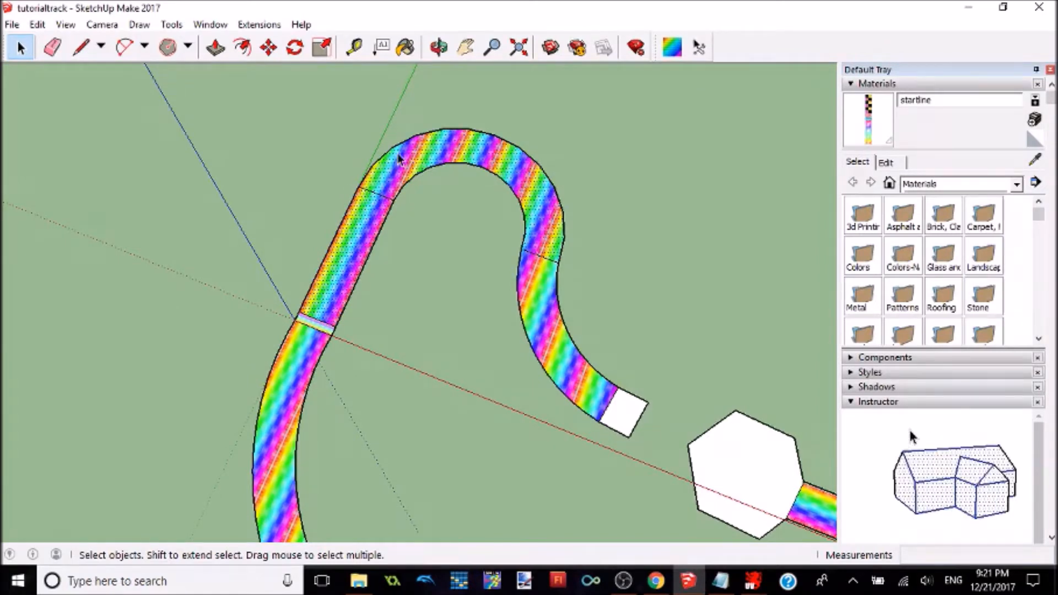
click(259, 24)
click(242, 59)
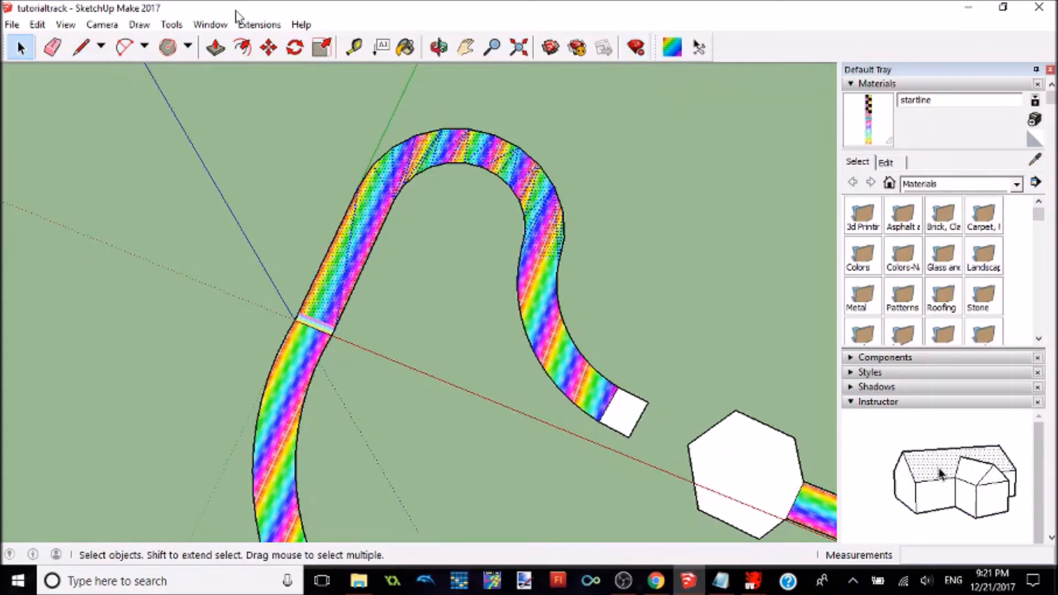
click(531, 294)
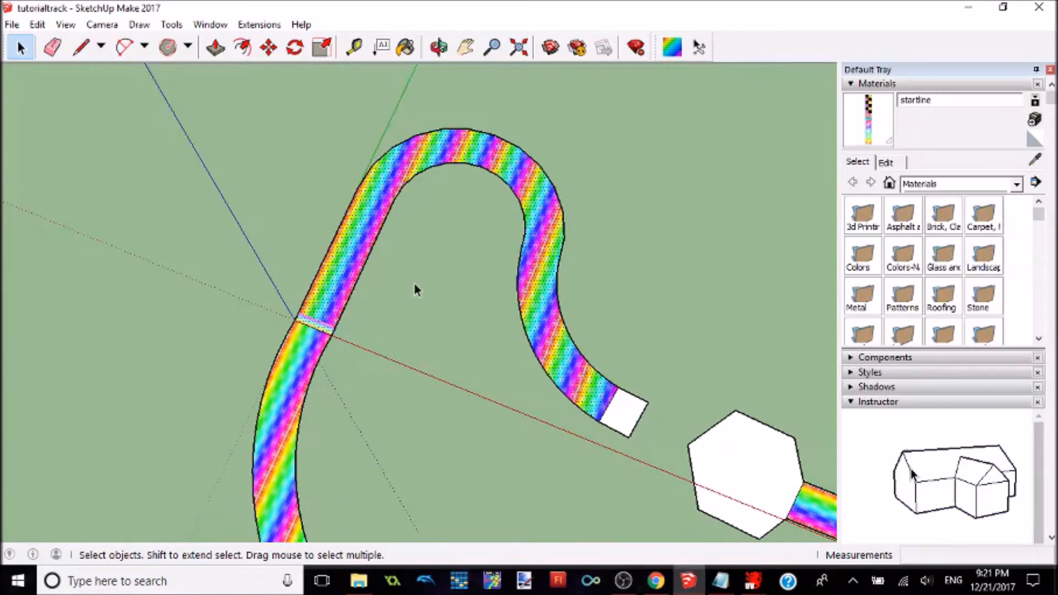
key(ctrl+z)
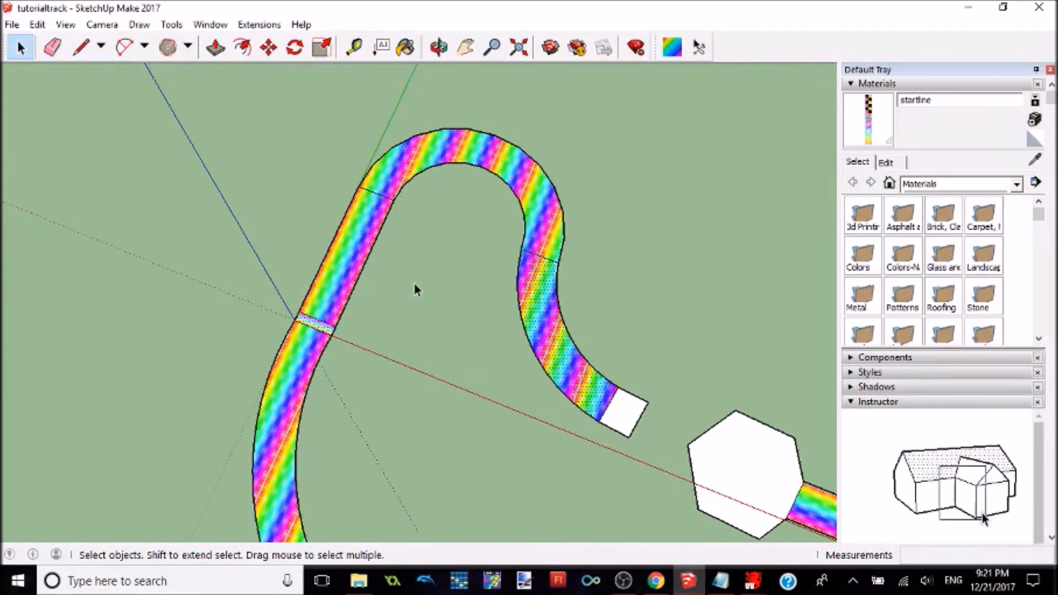
- Select the straight road face and both curved road faces and triangulate them with SketchUV
shift+click(353, 238)
shift+click(394, 180)
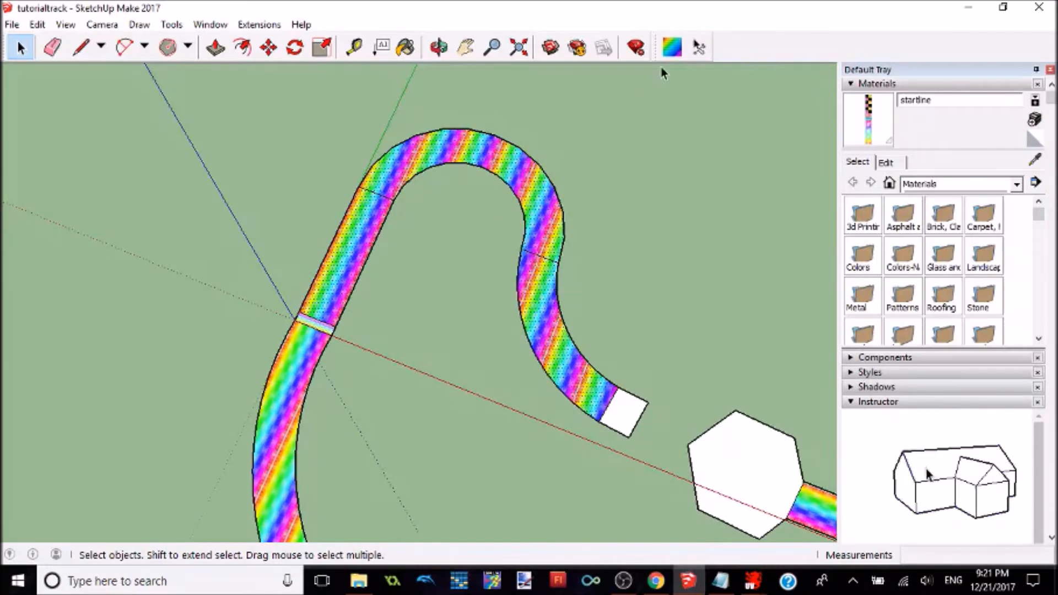
click(666, 49)
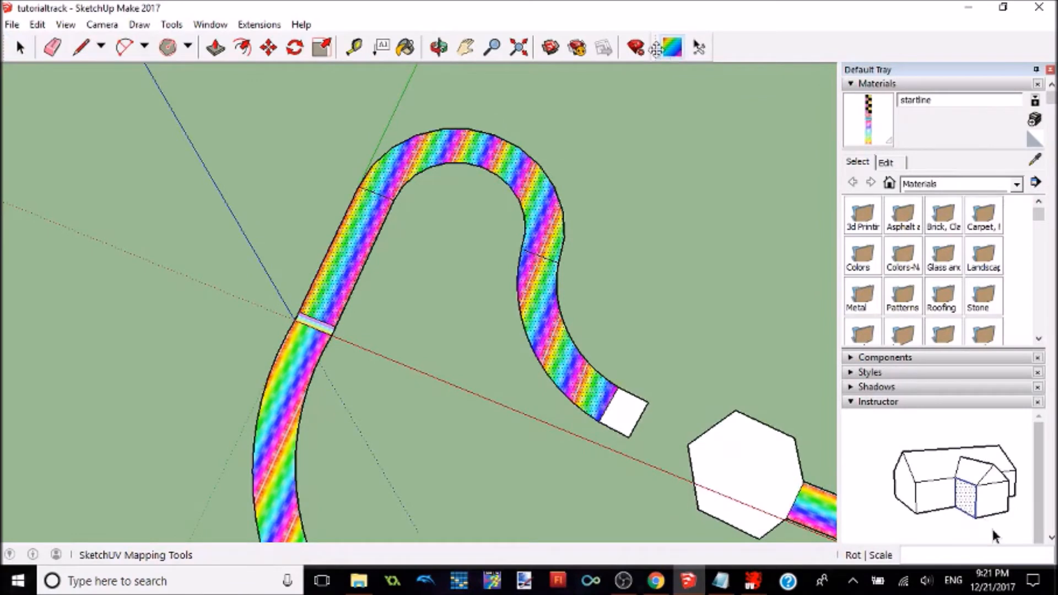
right_click(443, 144)
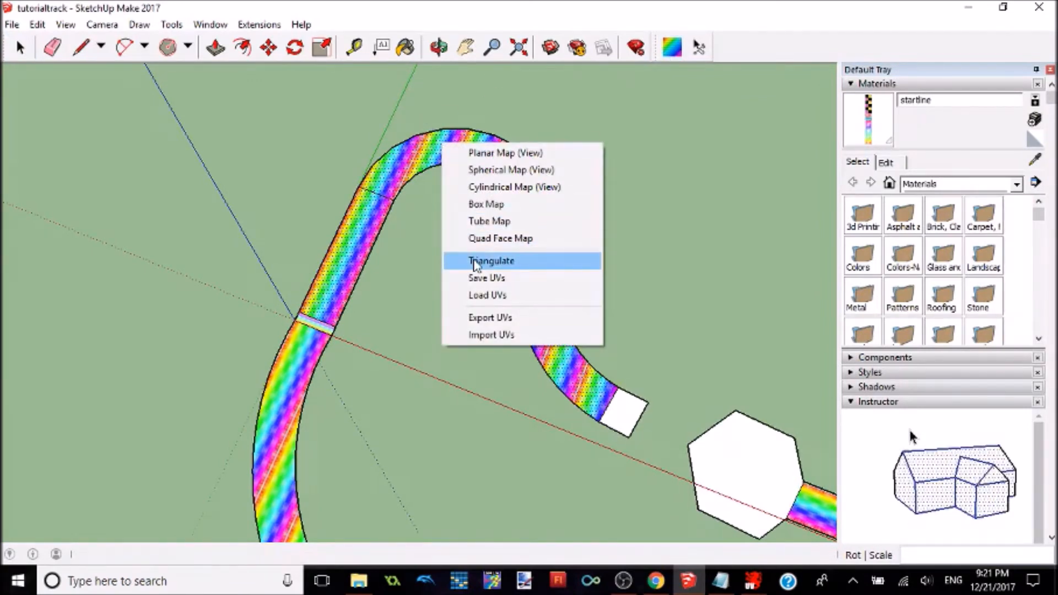
click(477, 261)
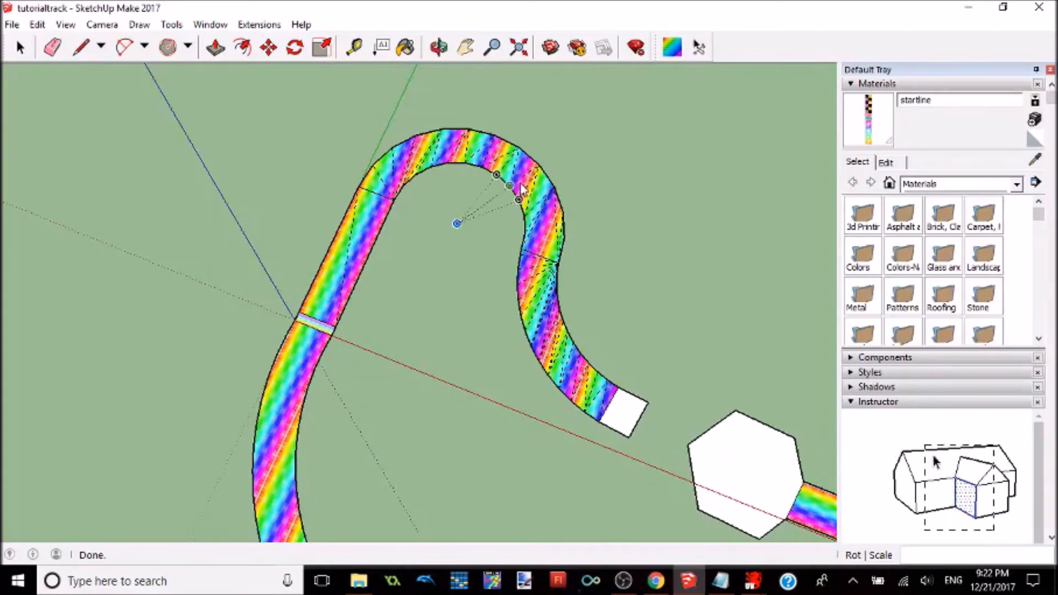
- Try to export the triangulated road's UVs with SketchUV without reselecting its faces
right_click(541, 265)
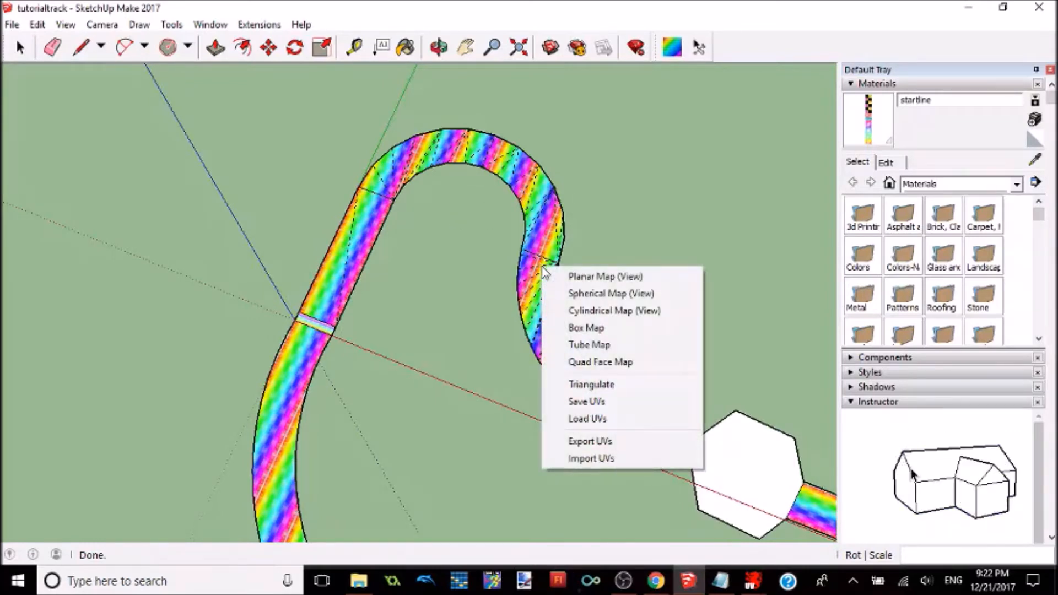
click(578, 442)
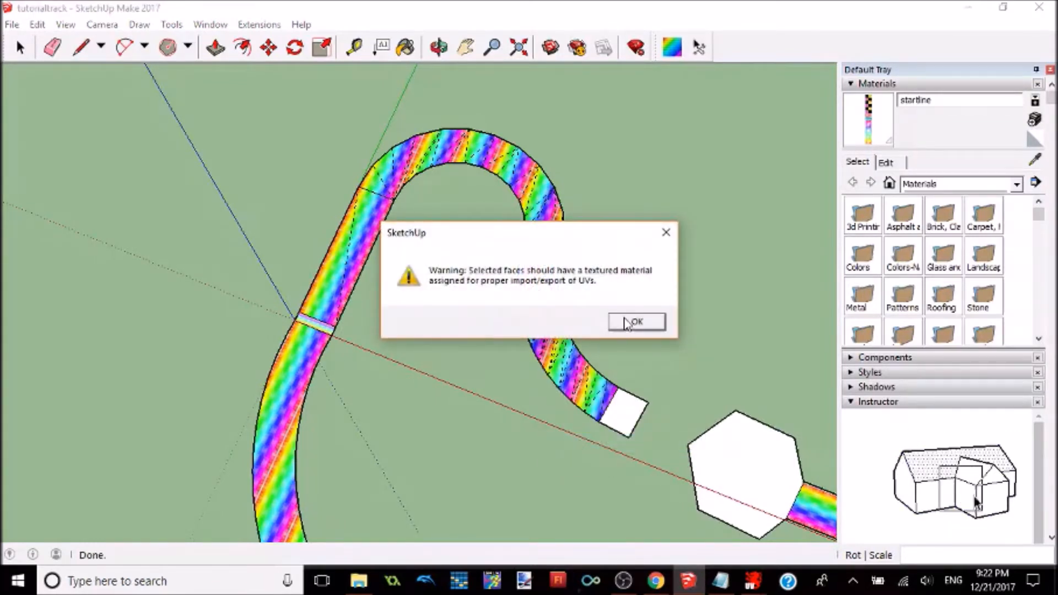
click(627, 324)
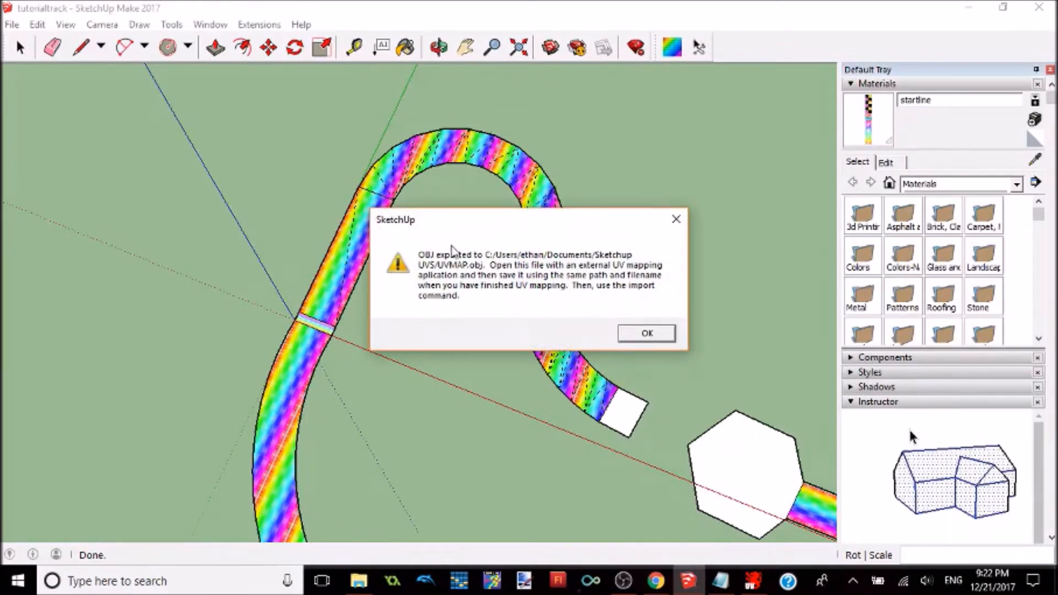
click(646, 333)
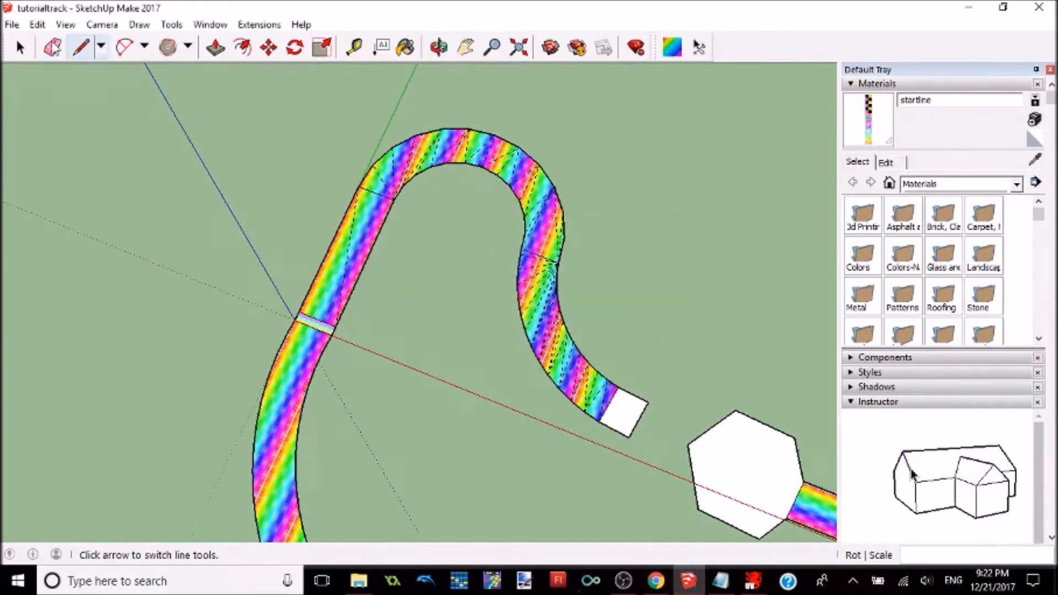
- Select all triangulated faces of the straight and curved road sections and export their UVs with SketchUV to UVMAP.obj
click(340, 266)
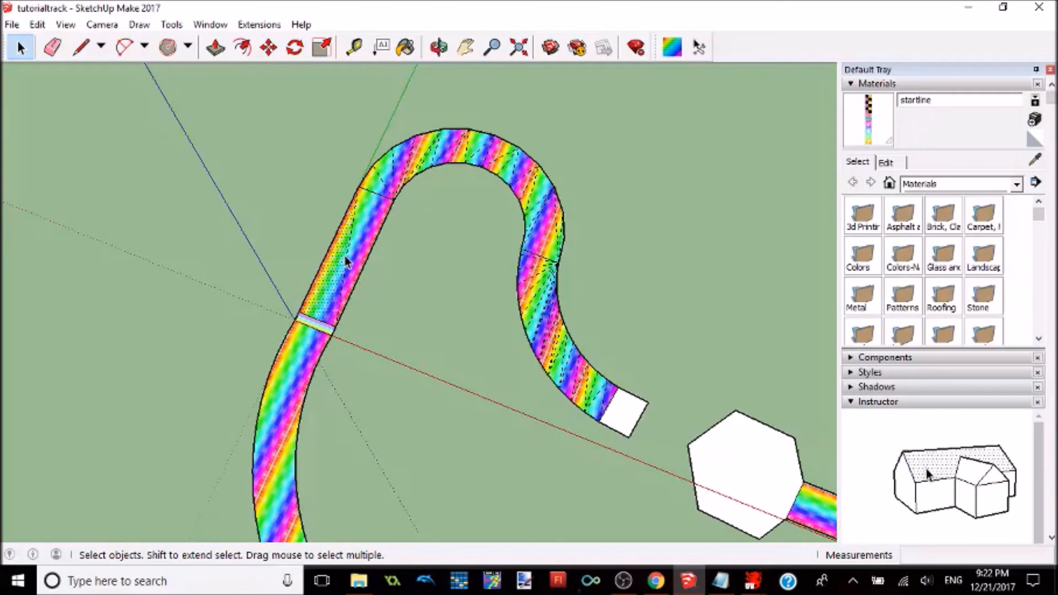
drag(271, 111, 551, 331)
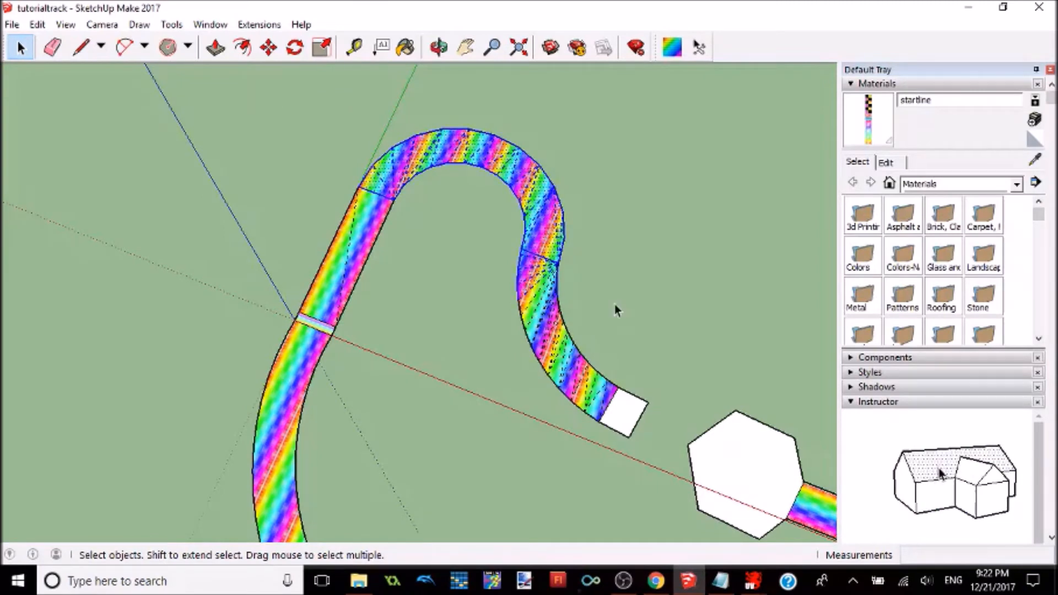
click(344, 269)
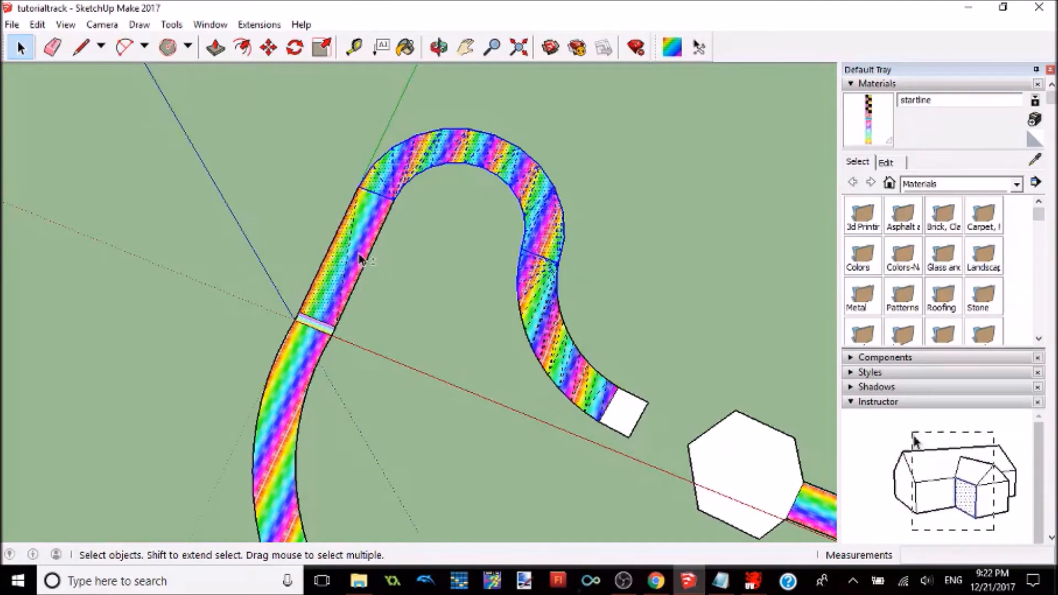
drag(579, 426, 516, 310)
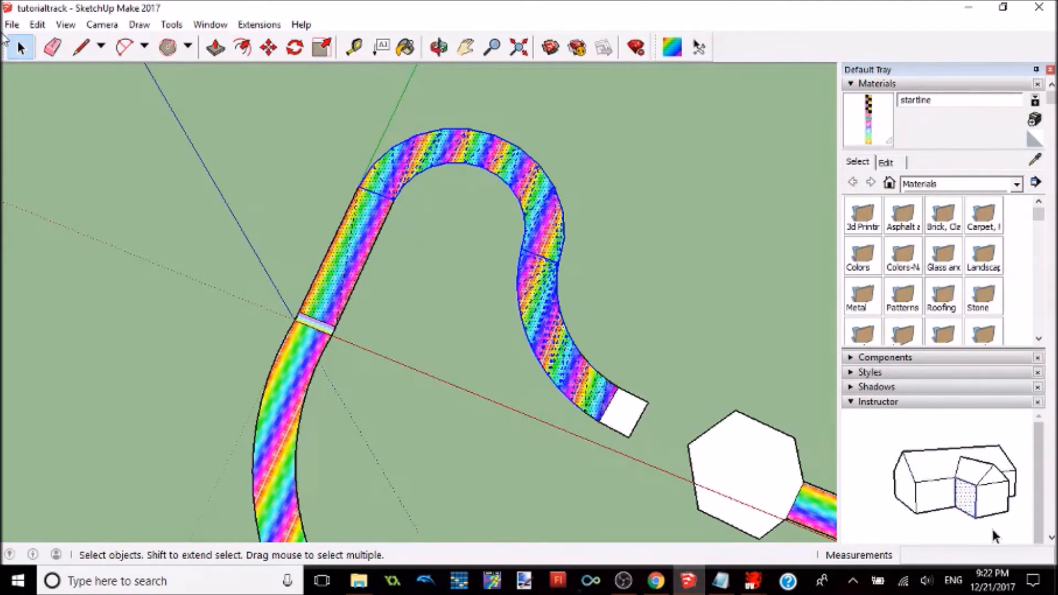
right_click(452, 145)
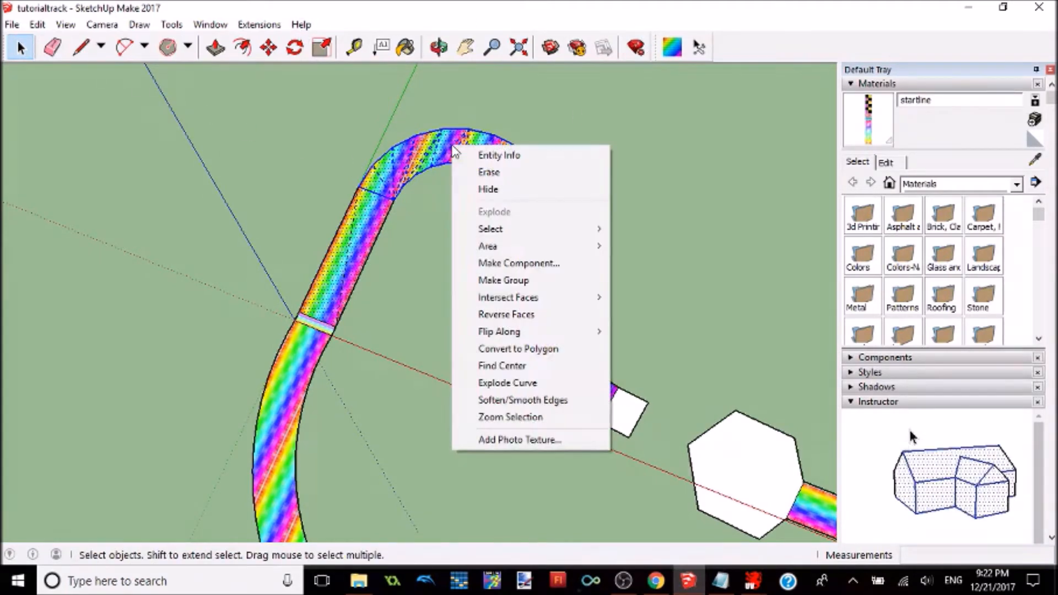
click(673, 48)
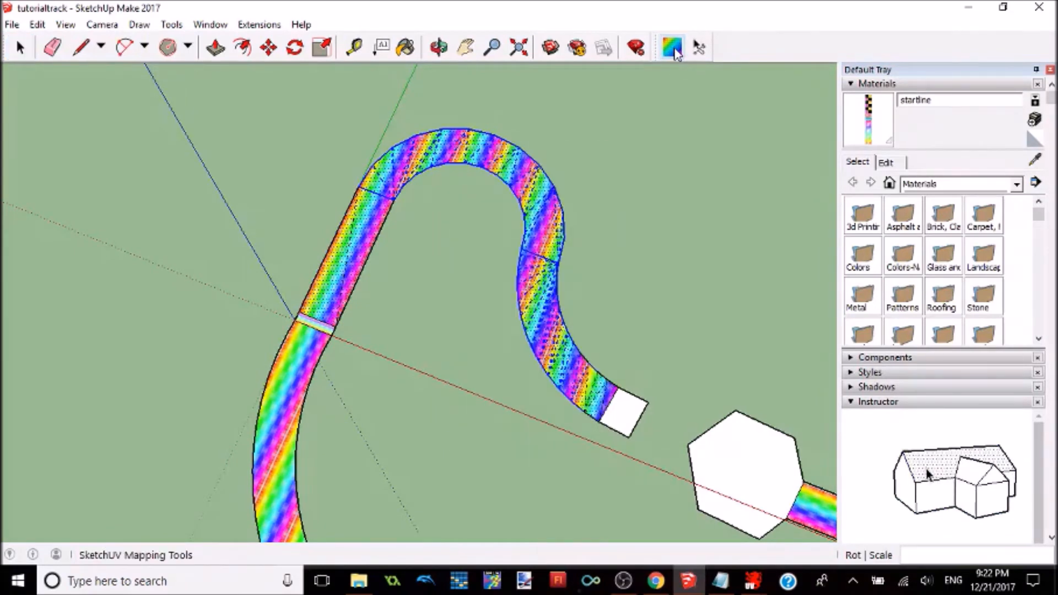
right_click(462, 146)
click(518, 321)
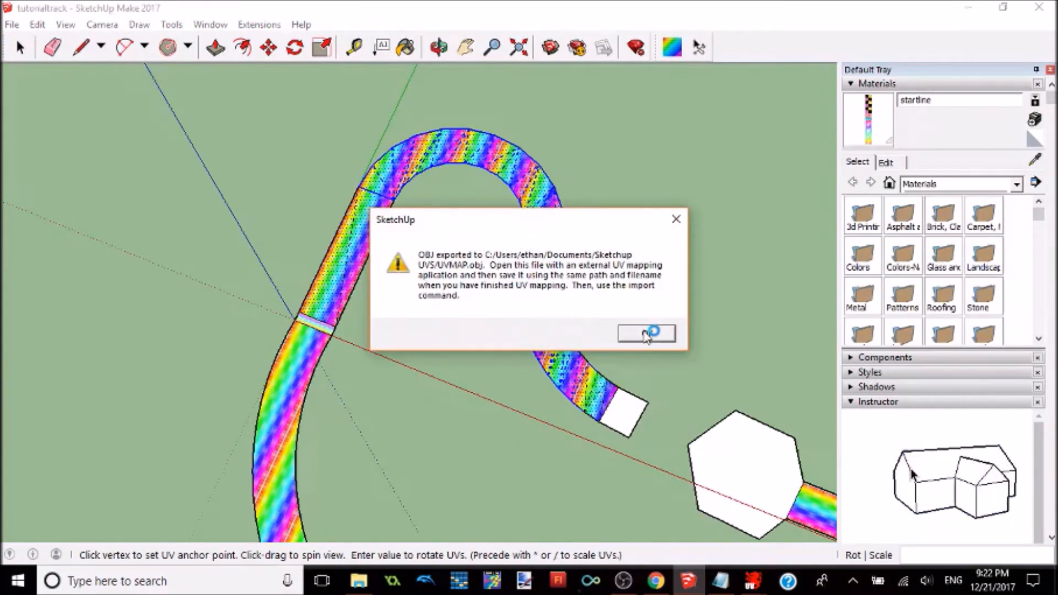
- Switch to Roadkill, load the exported UVMAP.obj, and select all edges of the road mesh in edge selection mode
click(646, 333)
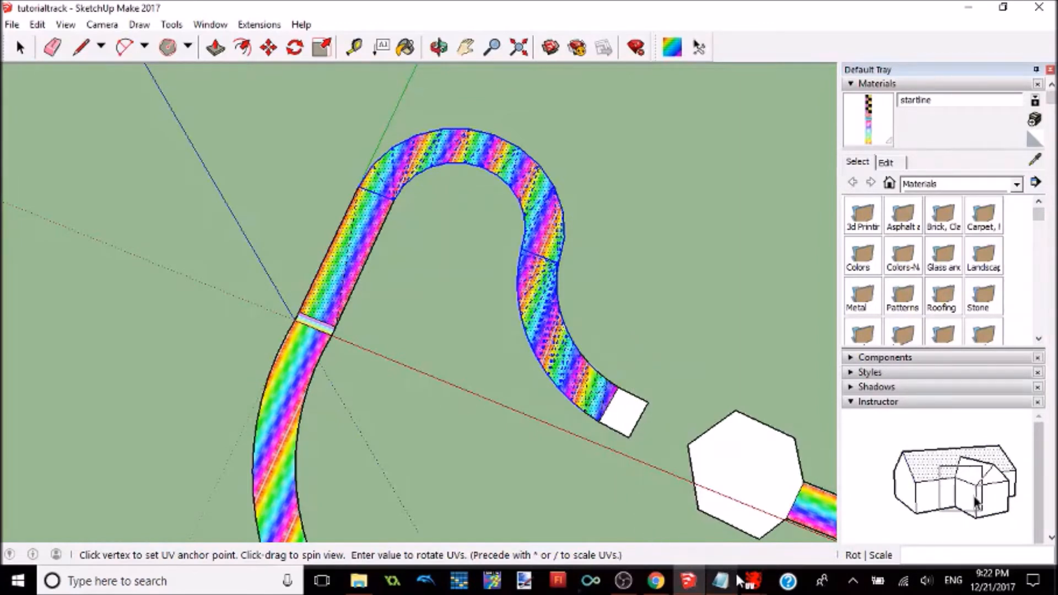
mouse_move(752, 581)
click(817, 493)
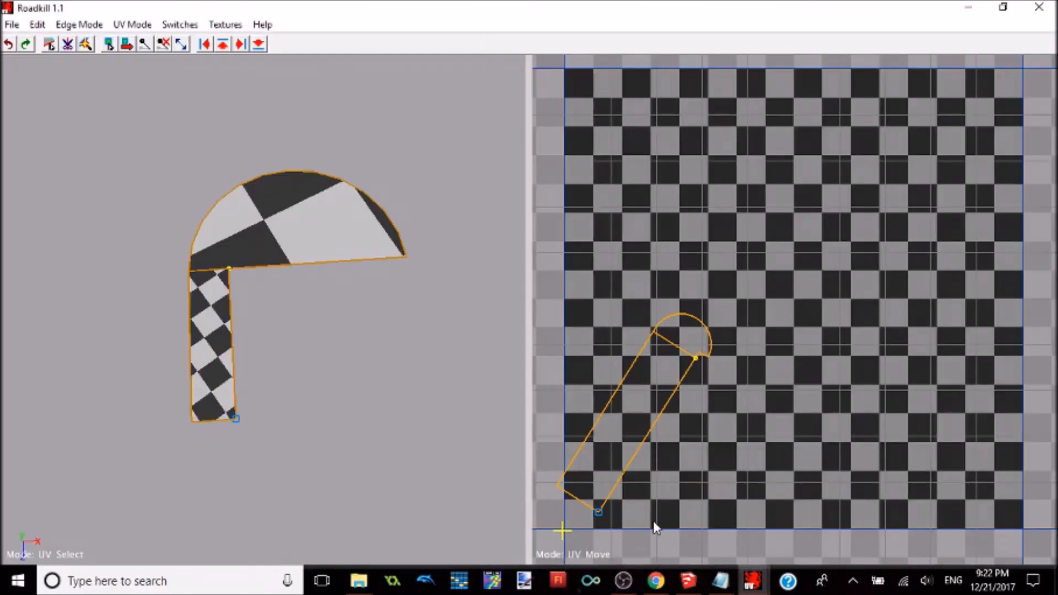
click(12, 24)
click(20, 41)
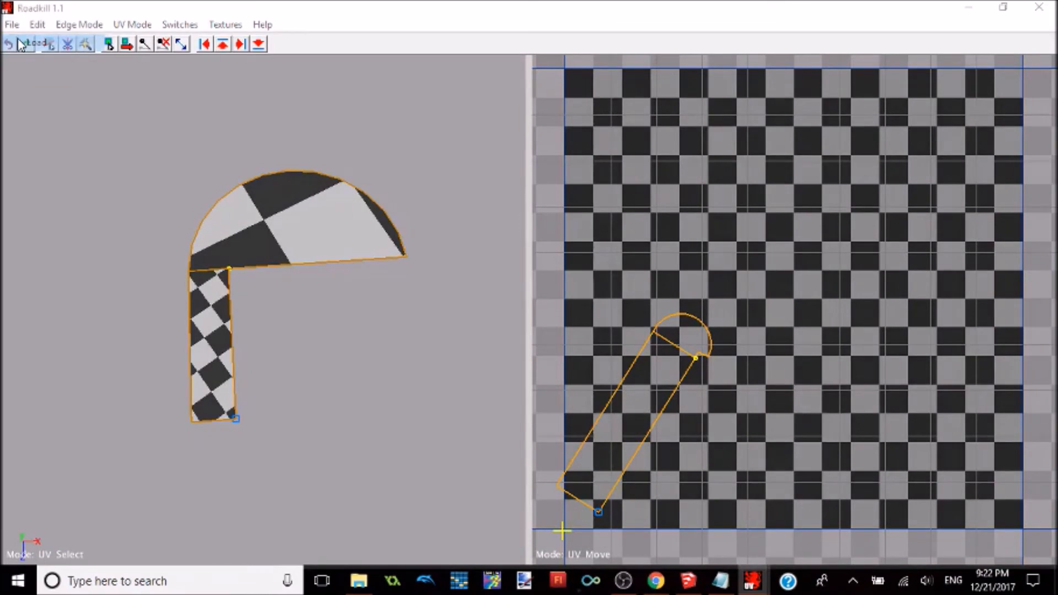
double_click(502, 211)
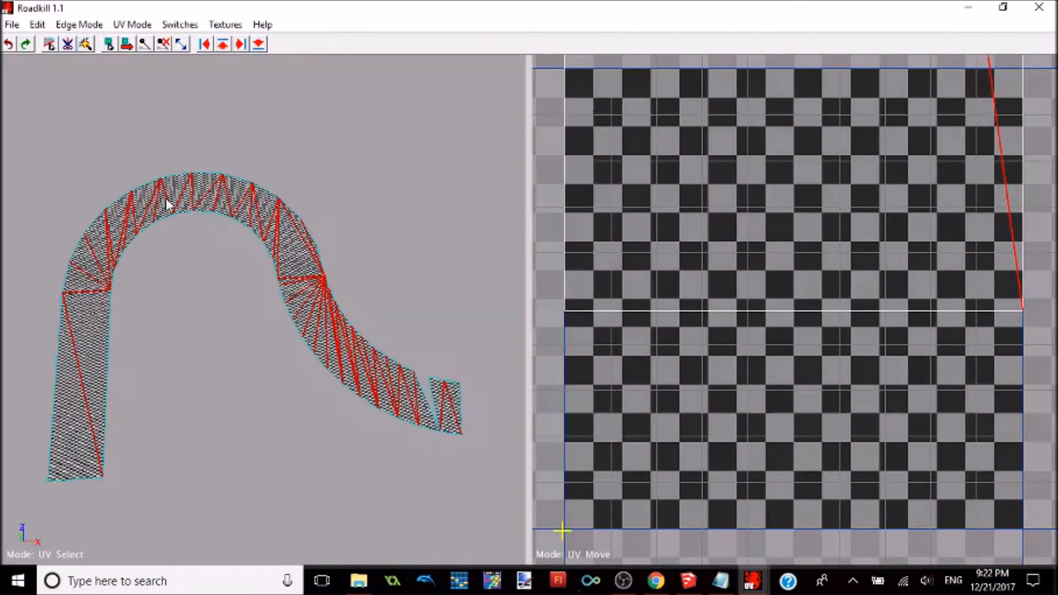
key(space)
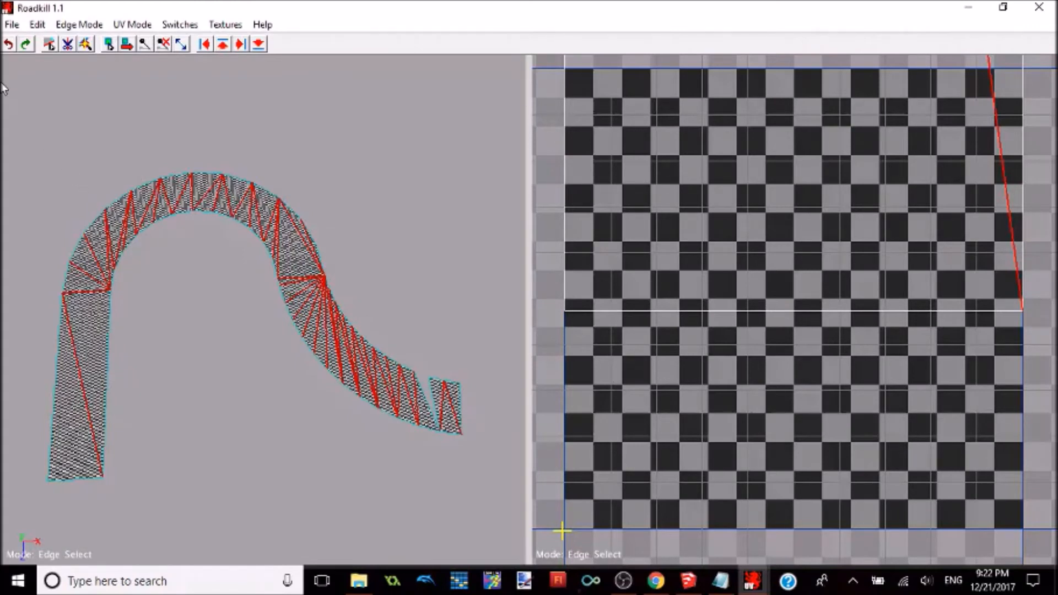
drag(21, 127, 470, 478)
- Switch back to SketchUp, reselect every triangulated face of the straight and curved road sections, and export their UVs again with SketchUV
click(700, 585)
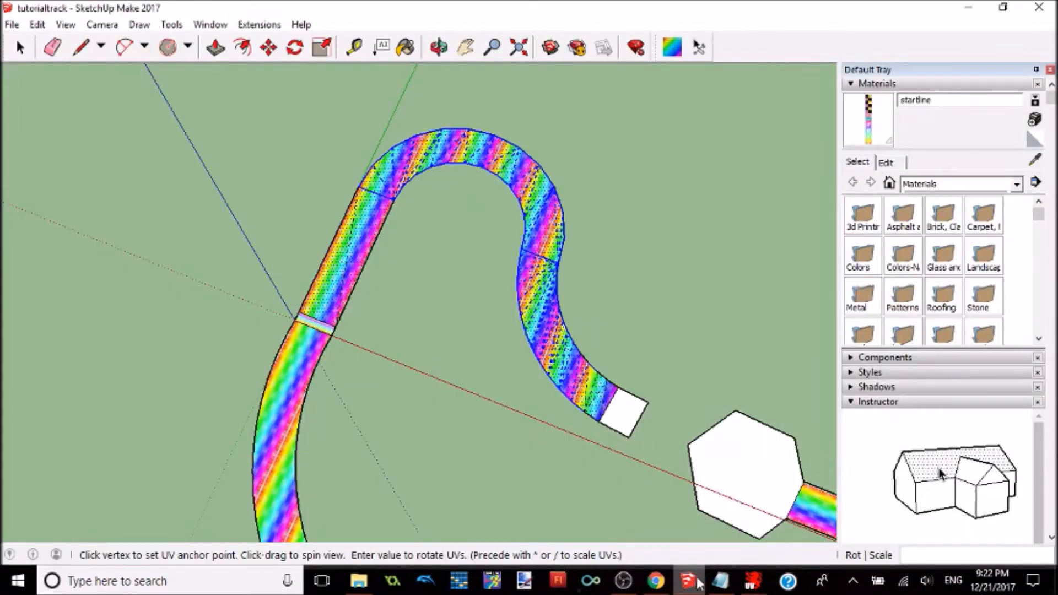
click(596, 380)
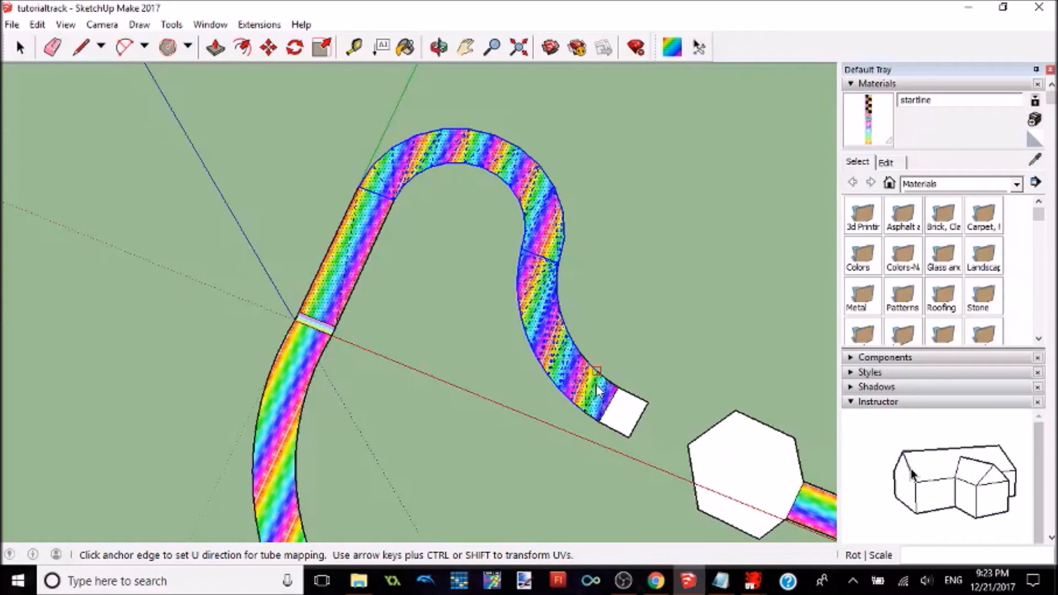
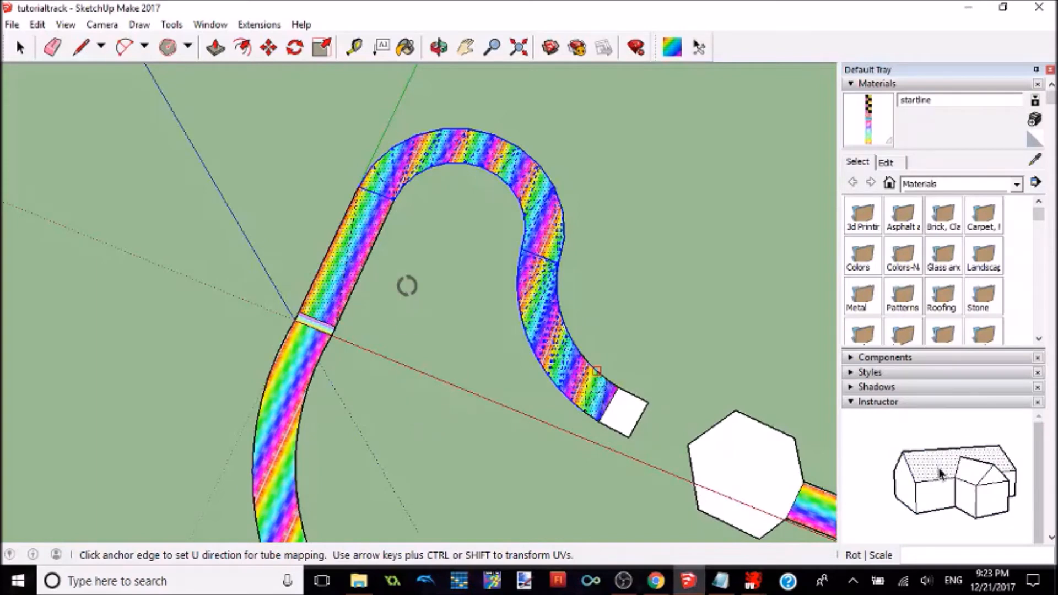
click(8, 46)
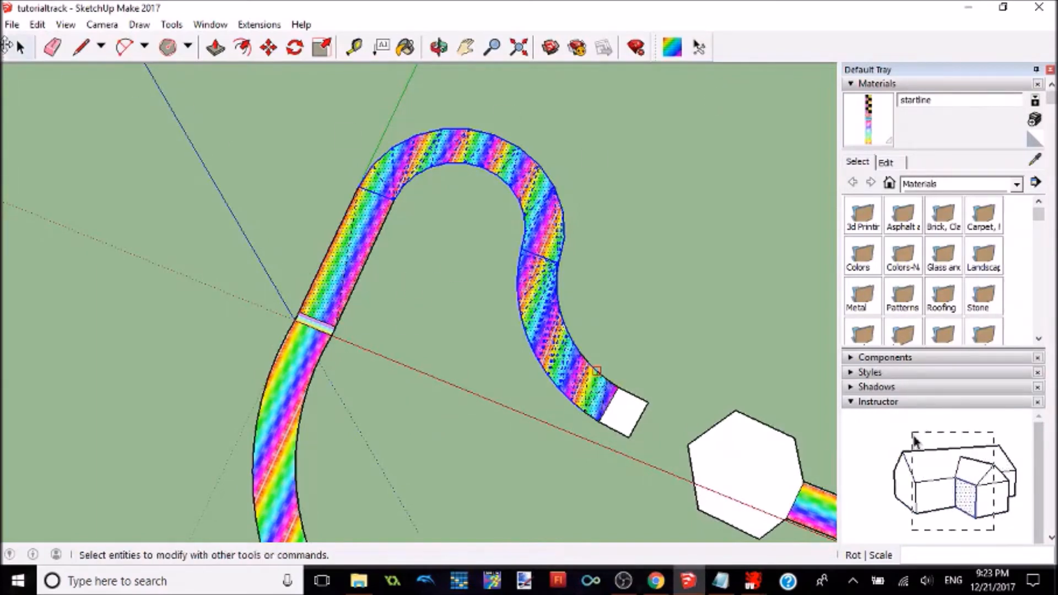
click(118, 174)
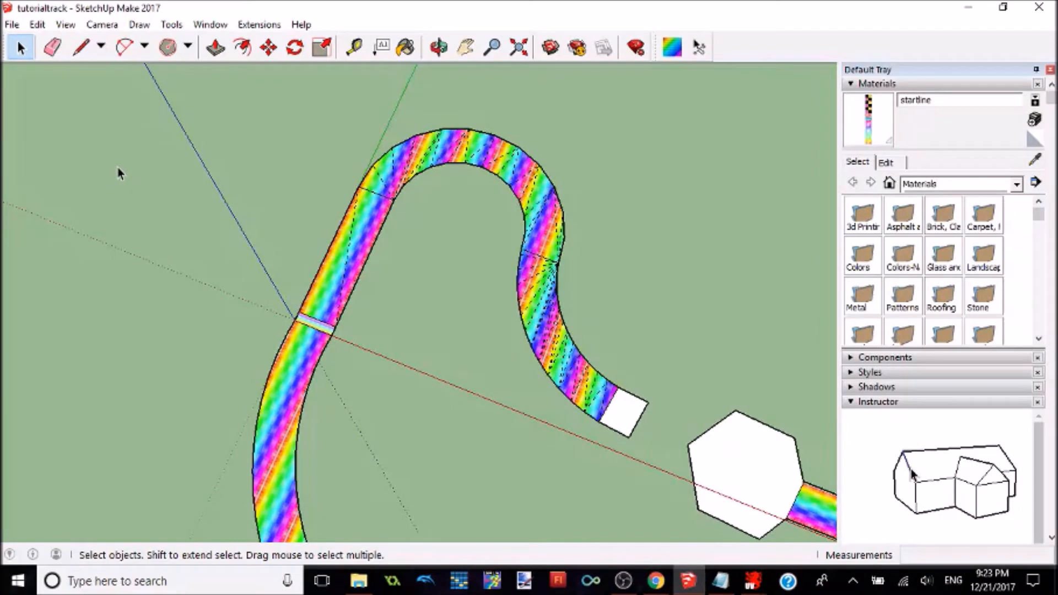
drag(240, 77, 636, 300)
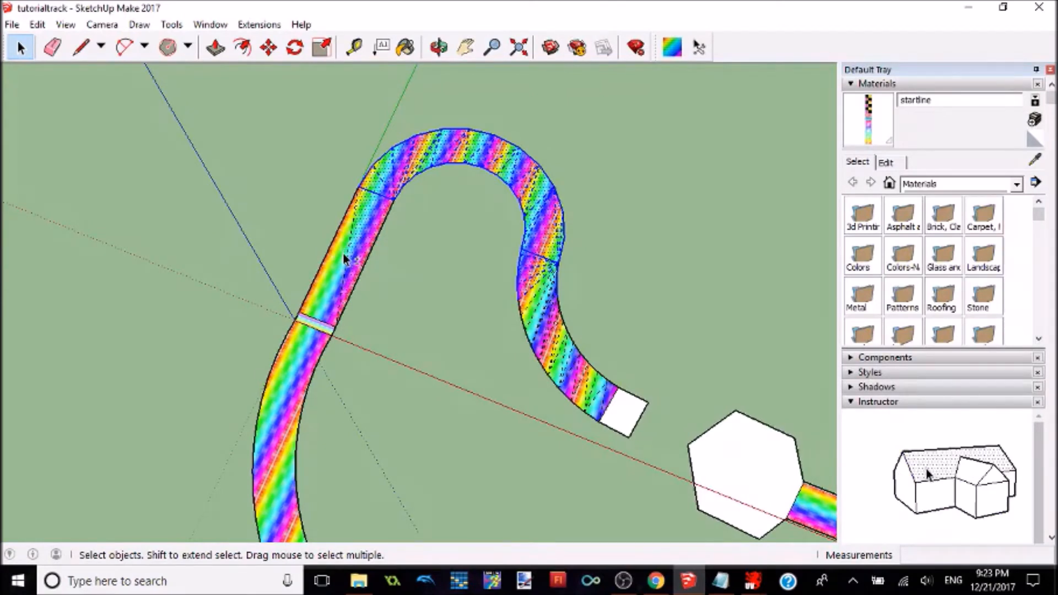
drag(580, 424, 524, 307)
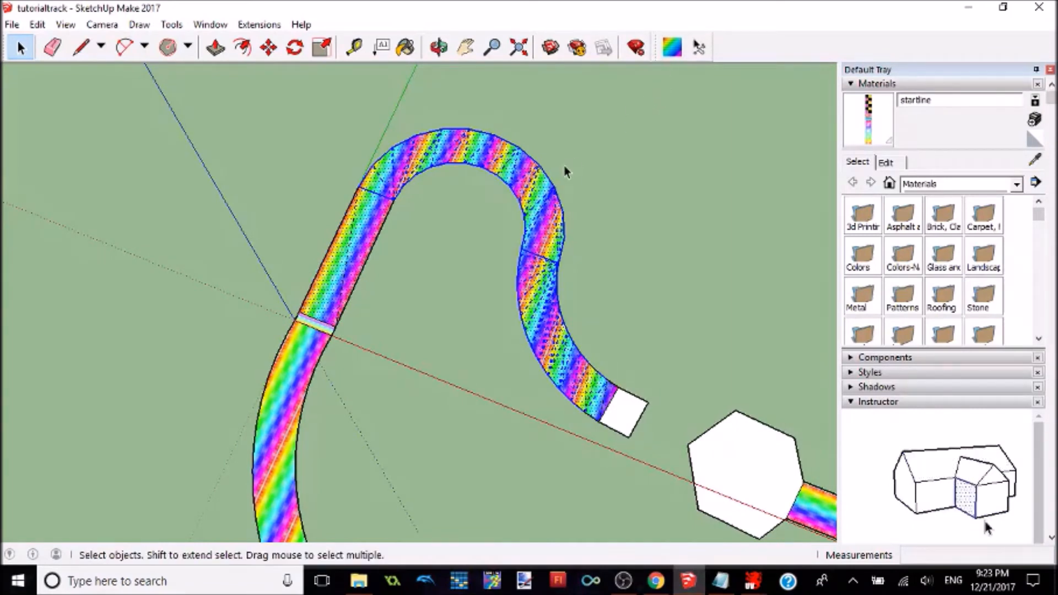
click(672, 48)
right_click(489, 138)
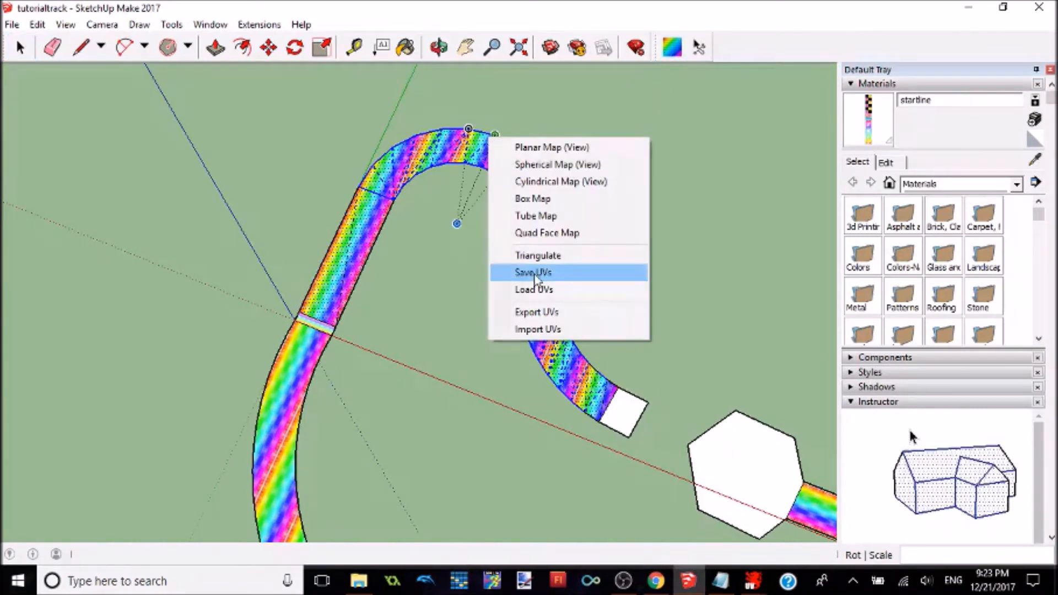
click(547, 314)
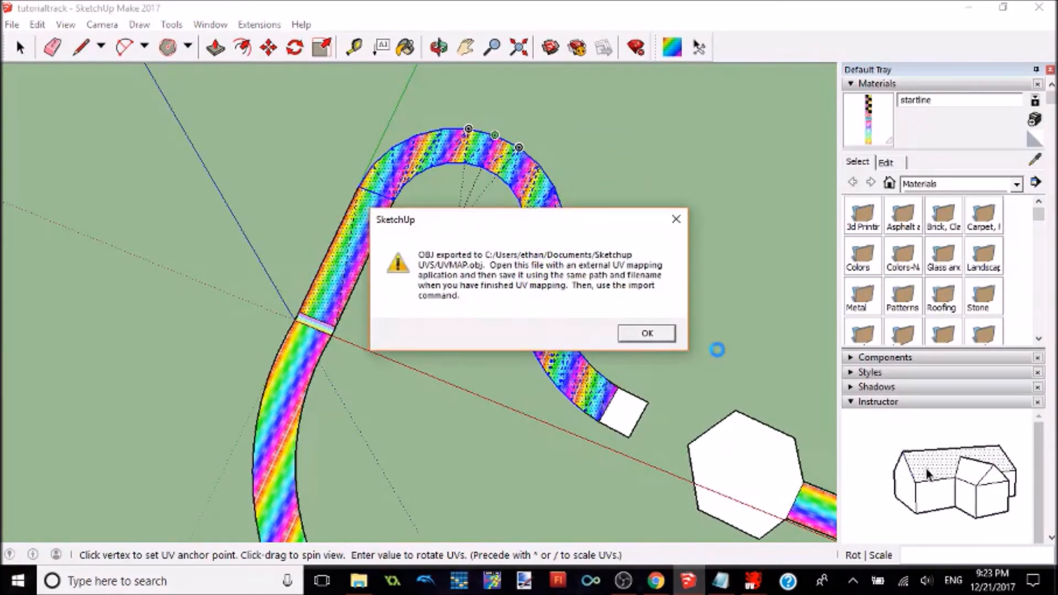
click(649, 334)
- Switch to Roadkill, load the re-exported UVMAP.obj, select all edges of the road mesh, and unwrap it
mouse_move(753, 581)
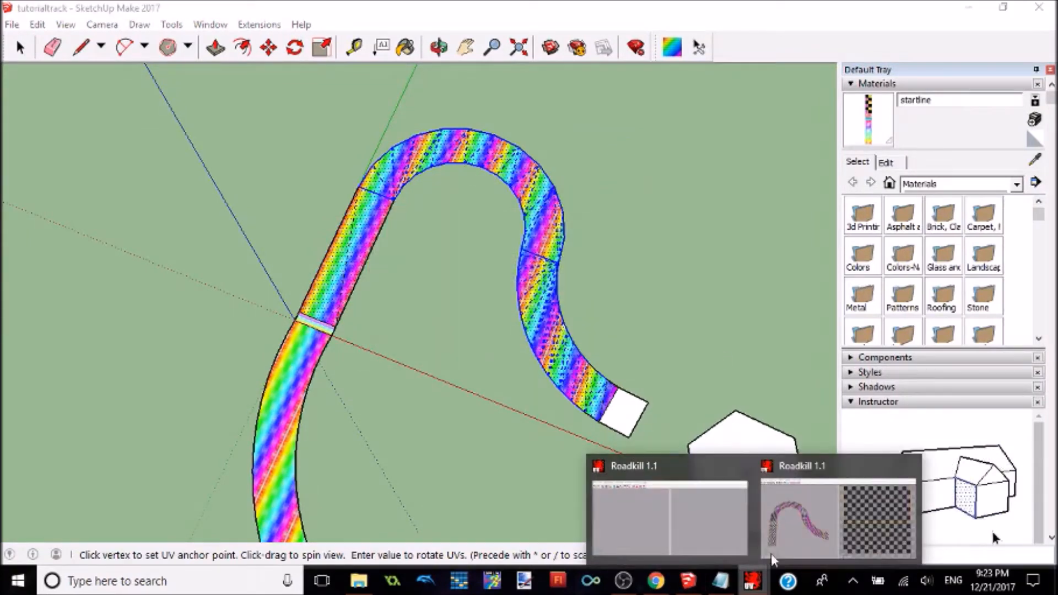
click(659, 503)
click(11, 24)
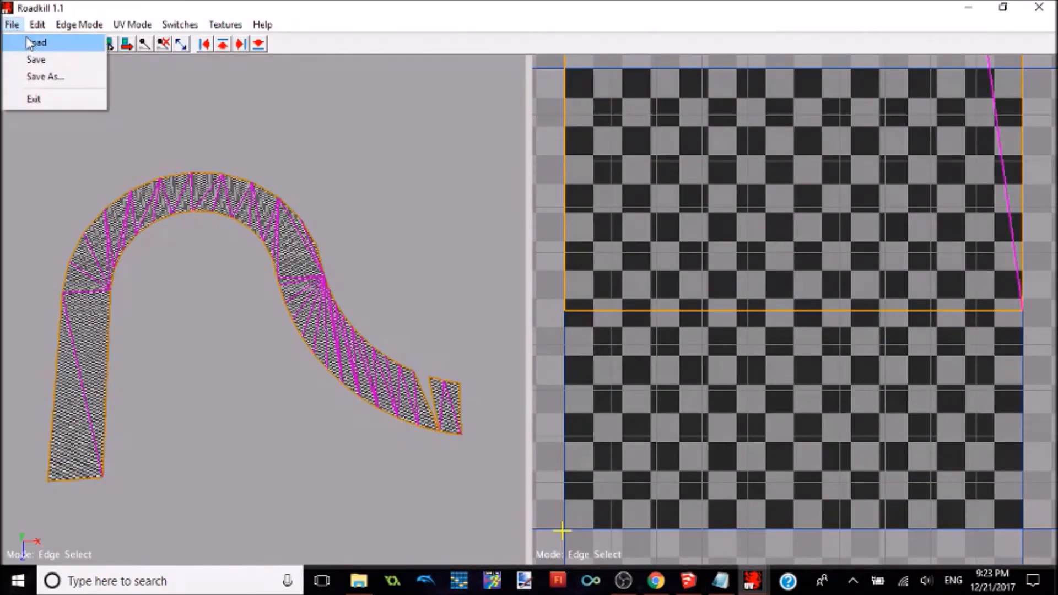
click(32, 41)
double_click(465, 218)
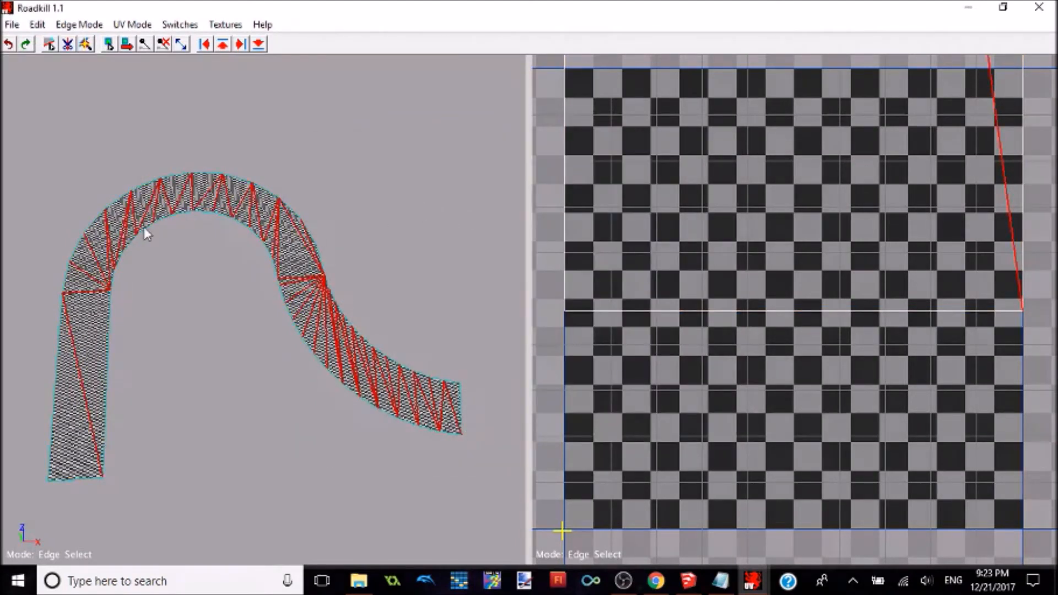
drag(4, 144, 492, 531)
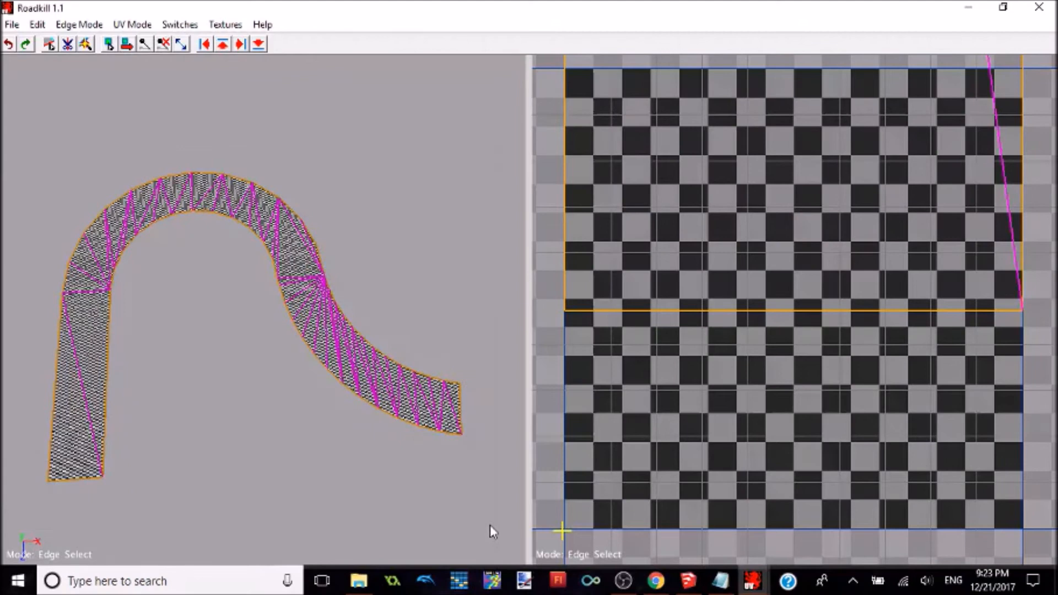
key(w)
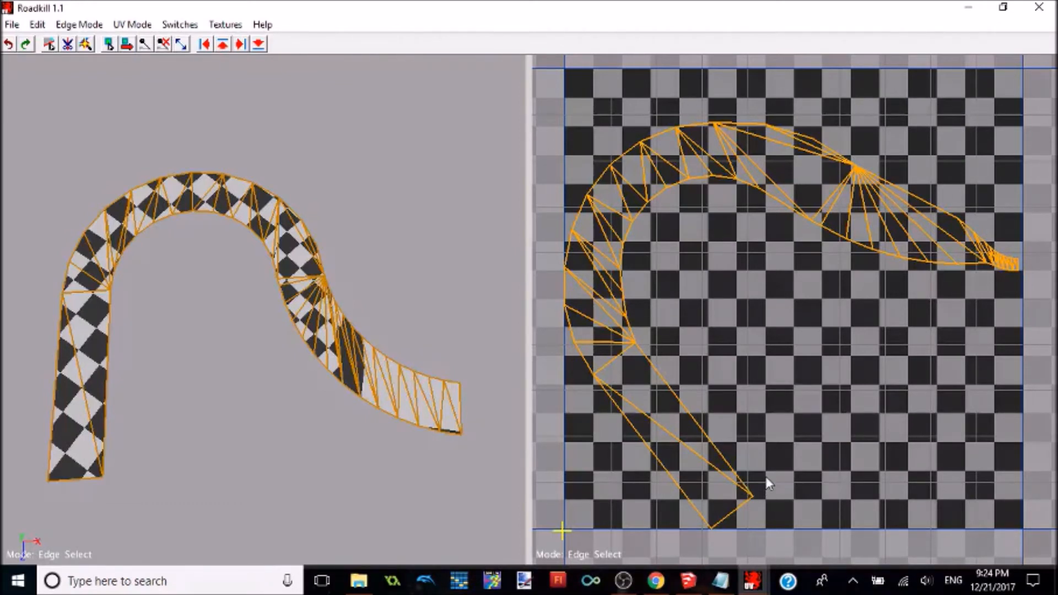
- Select the two end vertices of the straight section in UV mode and align them with the UV square's lower-left corner
key(Tab)
drag(766, 476, 694, 544)
key(w)
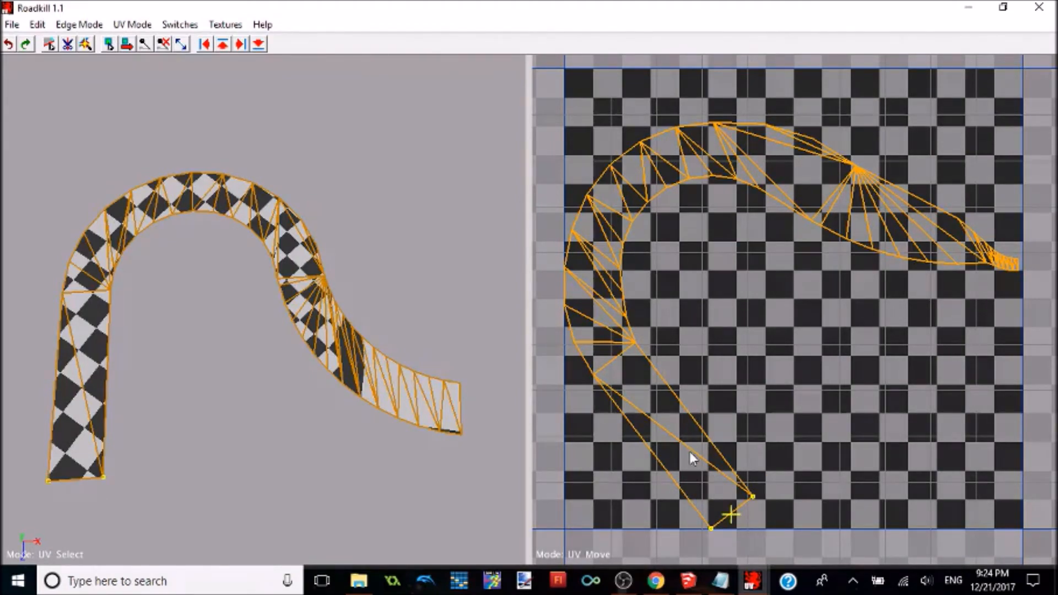
middle_drag(693, 462, 596, 442)
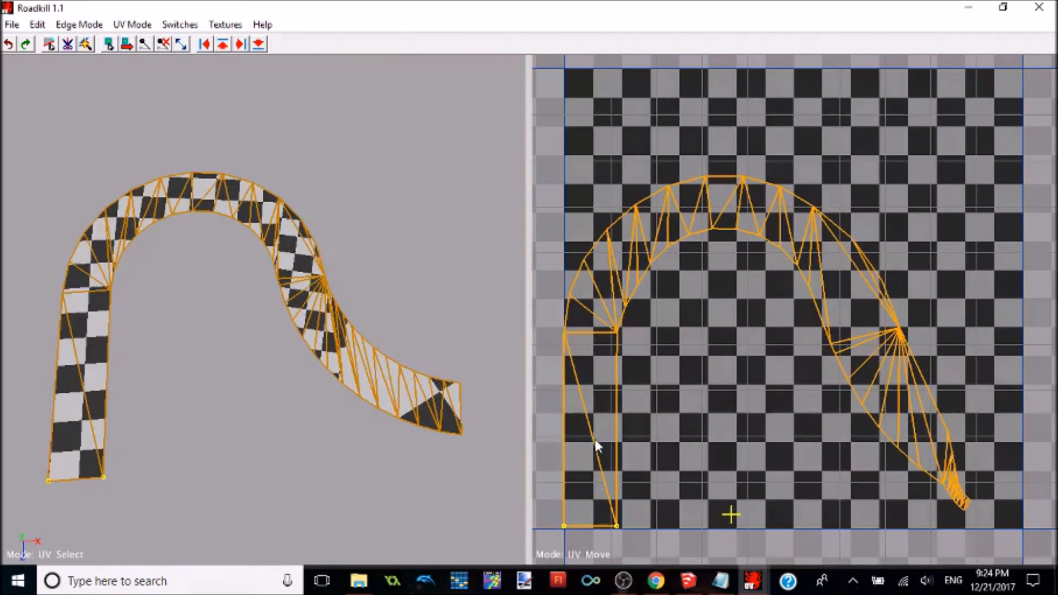
middle_drag(592, 435, 592, 435)
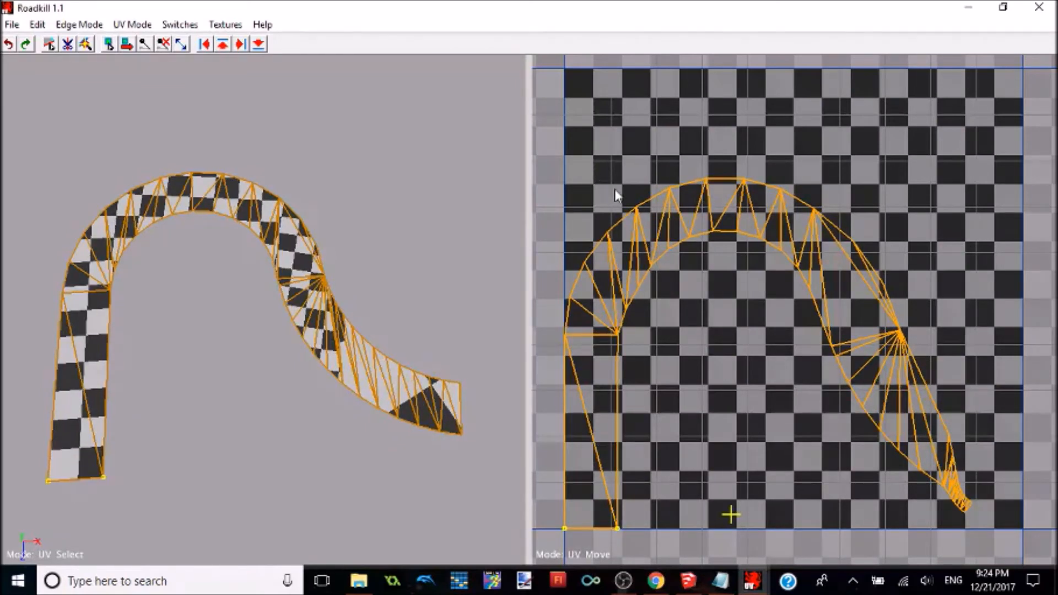
- Pin the straight section's two end vertices and align its outer vertex at the curve with the UV square's left edge
key(p)
key(q)
key(w)
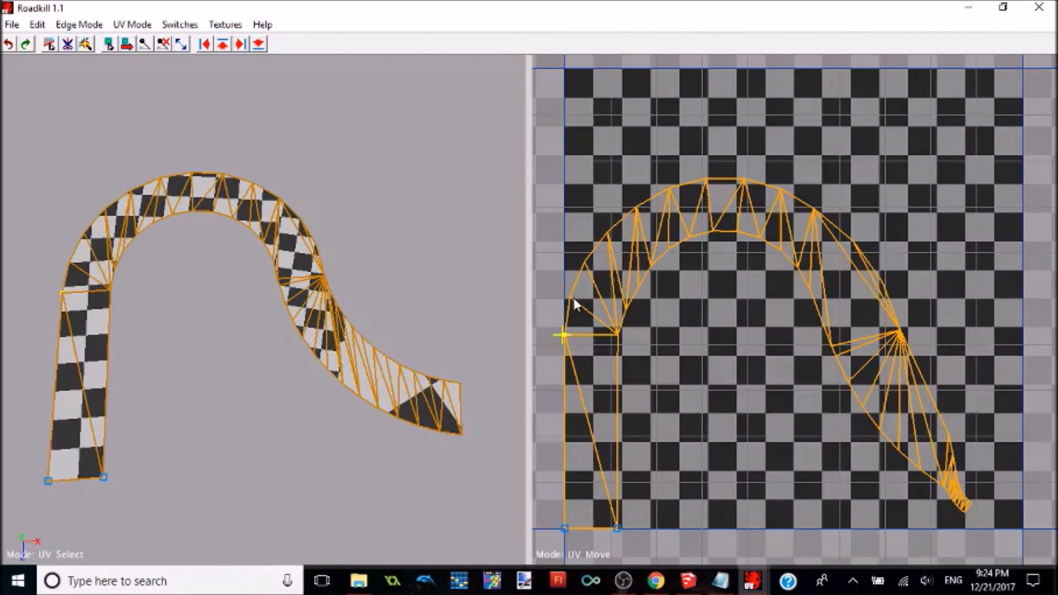
mouse_move(568, 326)
mouse_down()
mouse_move(556, 326)
mouse_move(565, 327)
mouse_up()
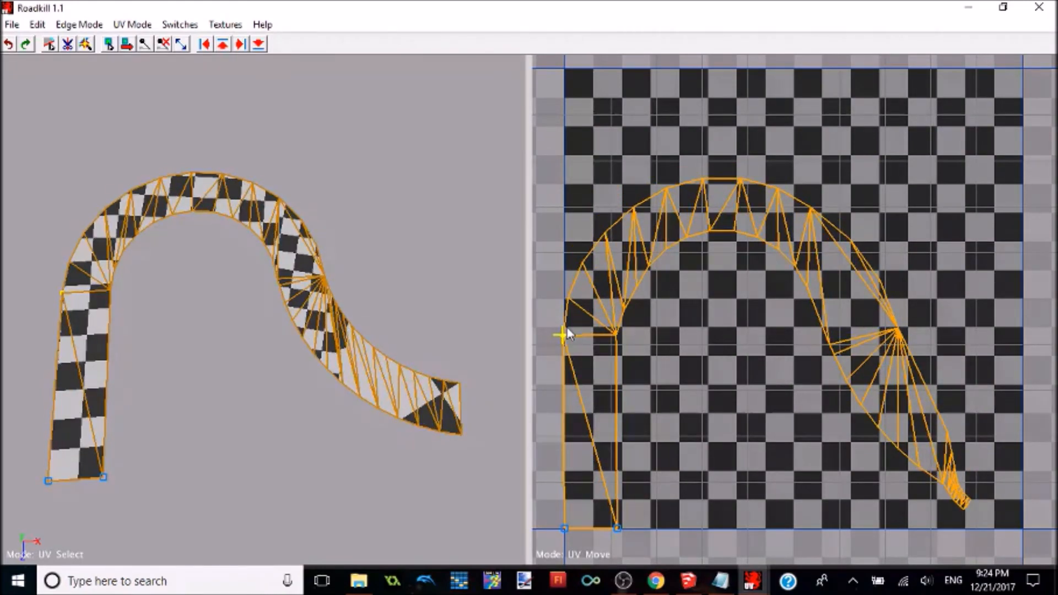
- Pin both vertices where the straight meets the curve, and move the first outer curve vertex onto the UV square's left edge
click(567, 333)
click(616, 336)
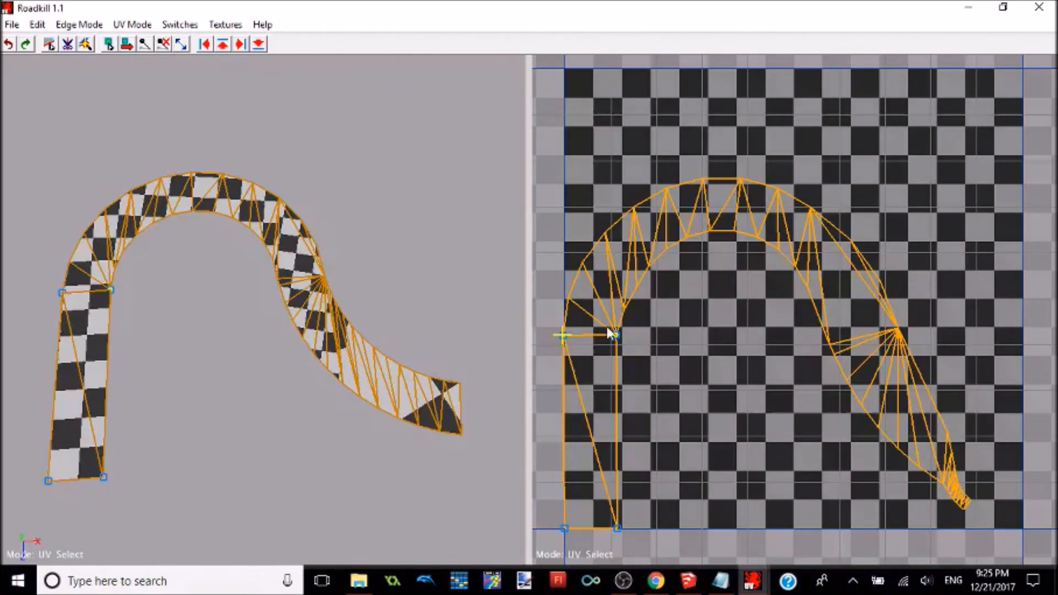
click(570, 299)
drag(576, 308, 568, 305)
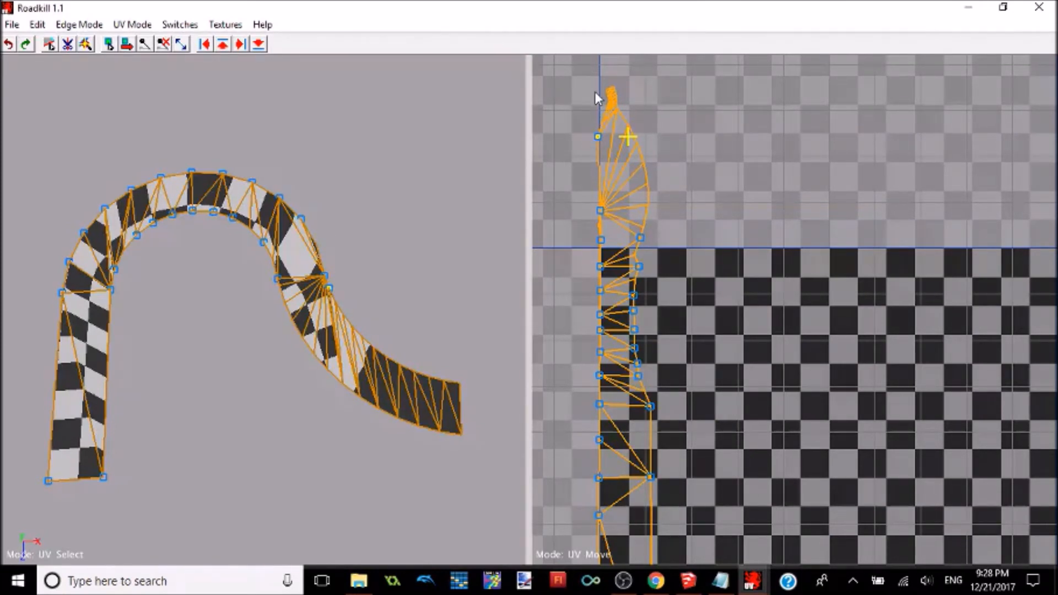
- Align one side of the last curve with the UV square's extended left edge, pin it, and move the opposite side's vertices outward
drag(593, 83, 607, 123)
drag(610, 124, 610, 123)
drag(604, 110, 598, 112)
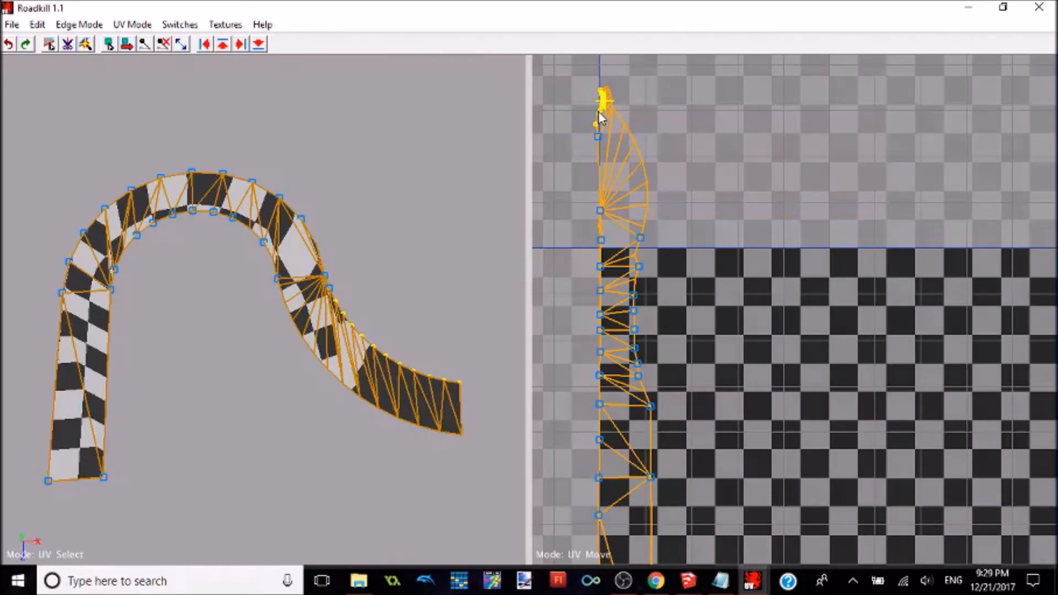
key(p)
drag(608, 81, 659, 111)
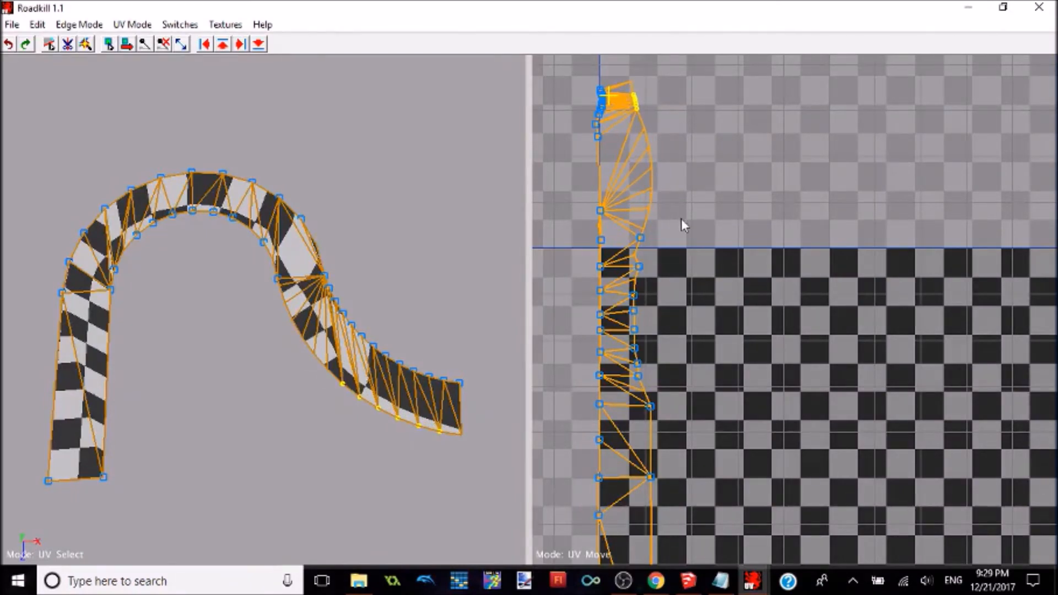
- Select all vertices along the left side of the UV strip, enlarge the checker pattern, and pin the selected vertices
scroll(703, 240, down, 4)
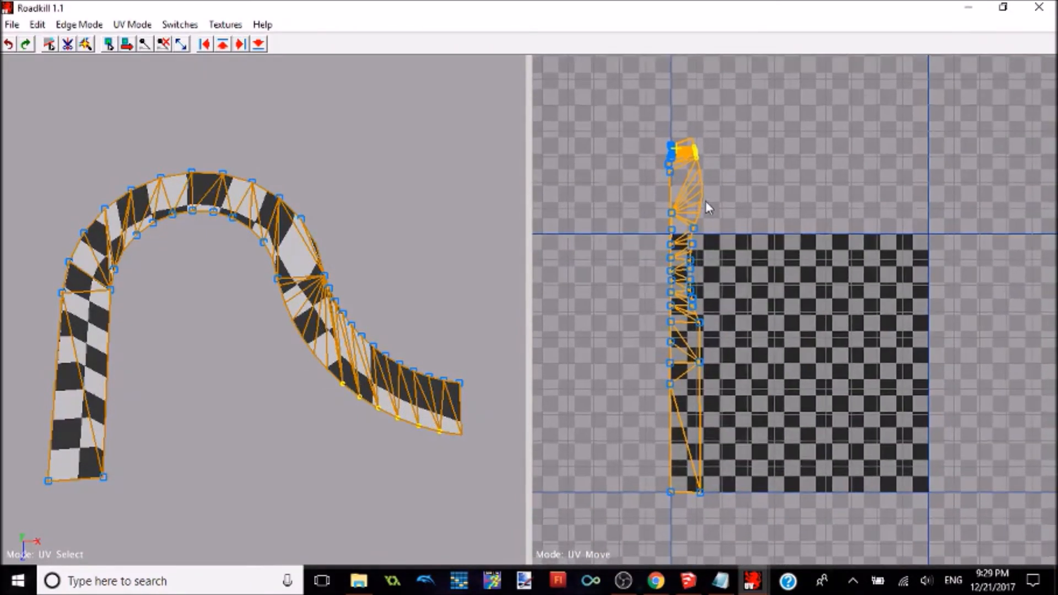
mouse_move(707, 207)
middle_down()
mouse_move(742, 225)
mouse_move(724, 205)
middle_up()
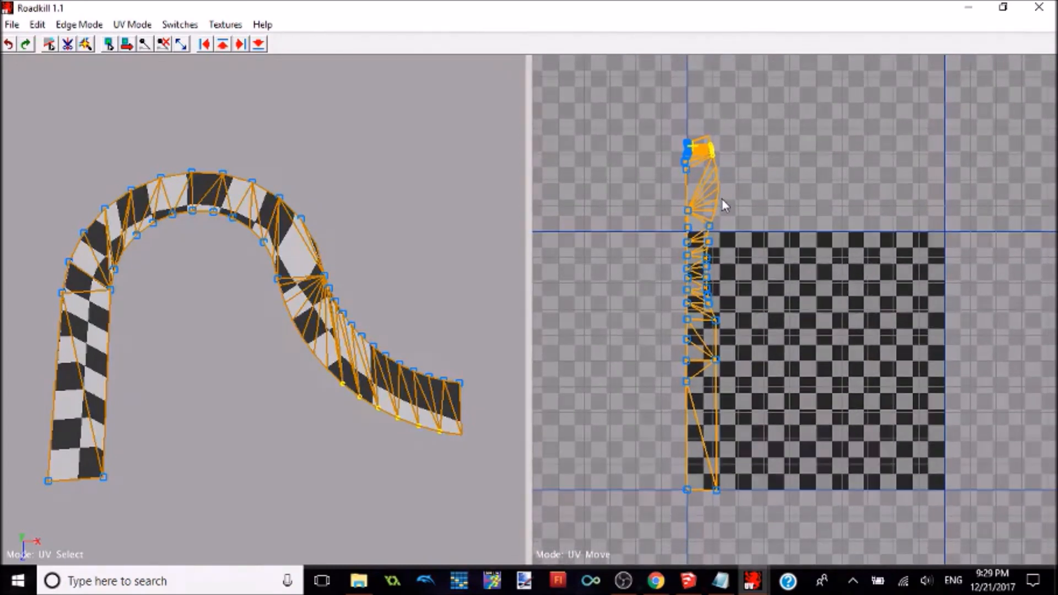
drag(652, 122, 690, 525)
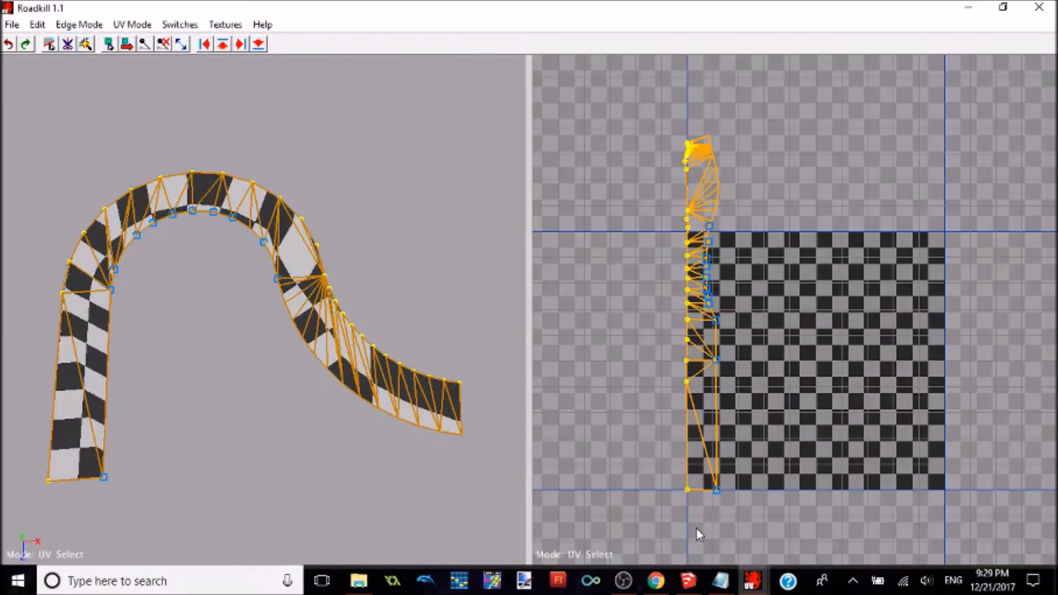
key(minus)
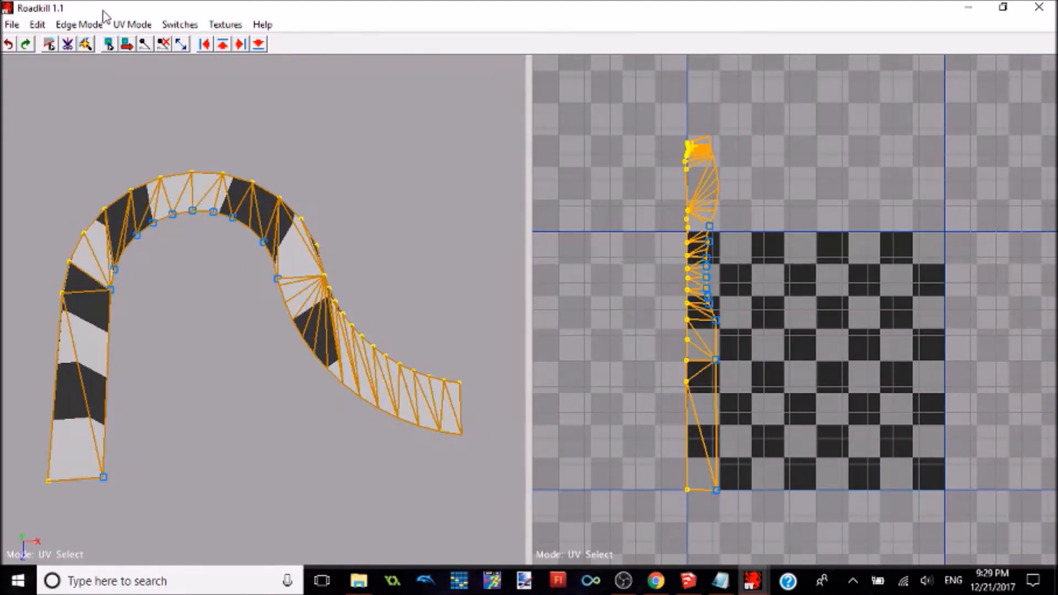
click(146, 24)
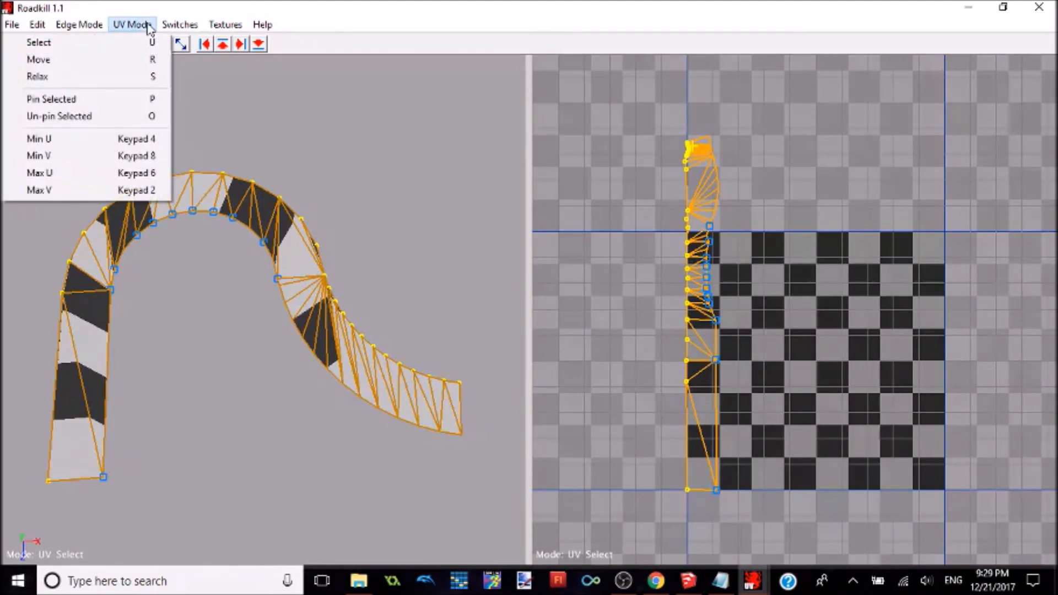
click(147, 26)
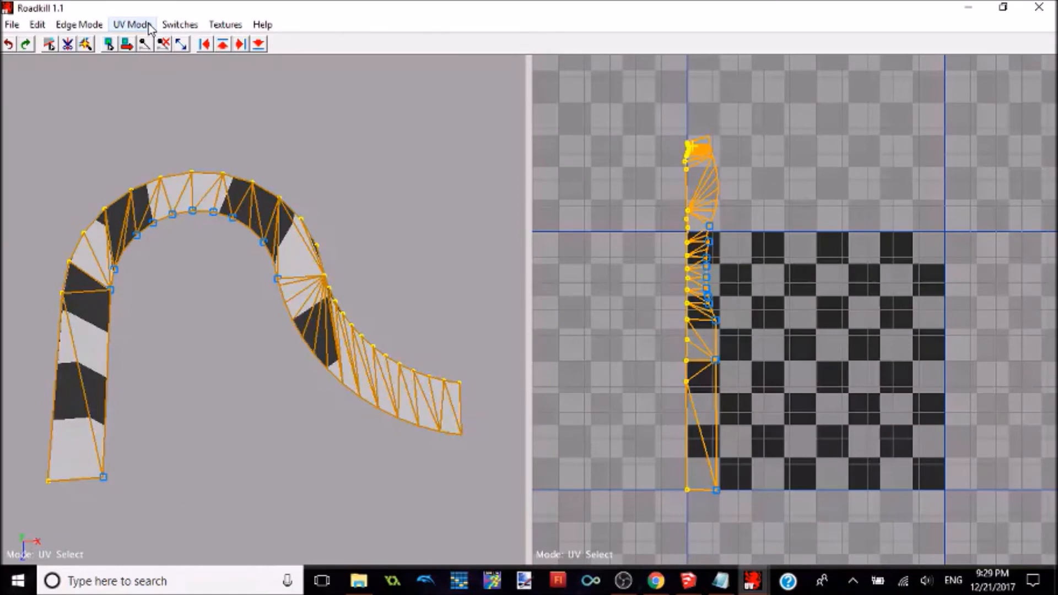
key(p)
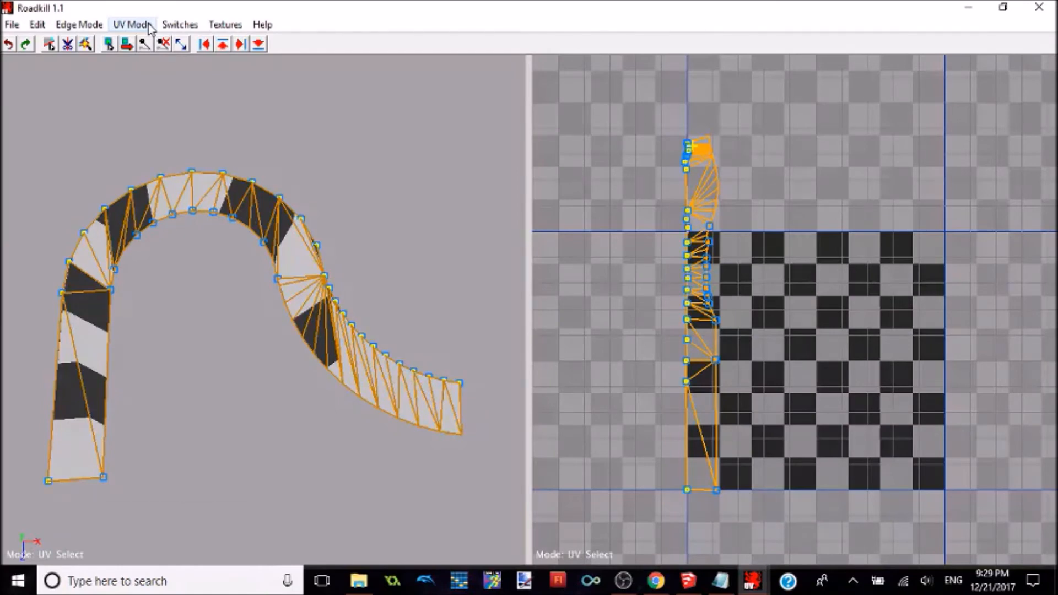
- Unpin the UV strip's left-side vertices, align them in one vertical line and re-pin them, using a finer checker pattern
key(u)
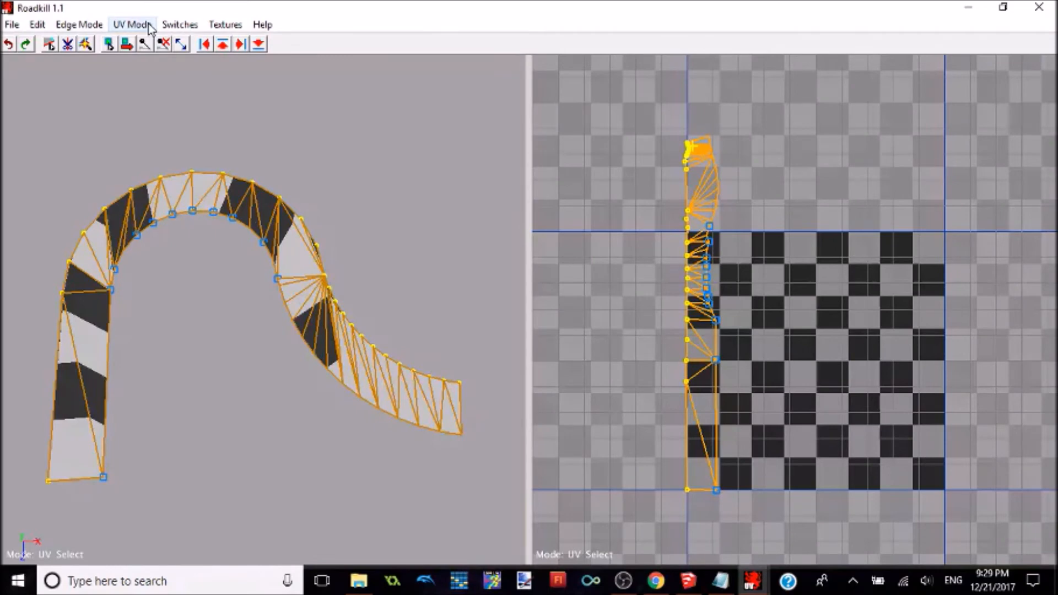
key(plus)
key(plus)
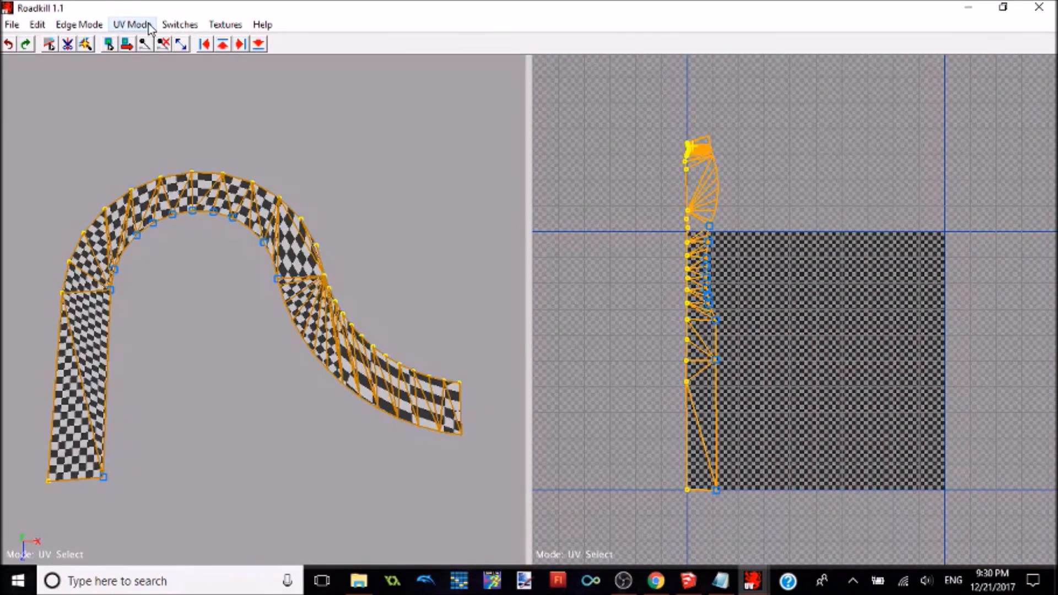
key(minus)
key(minus)
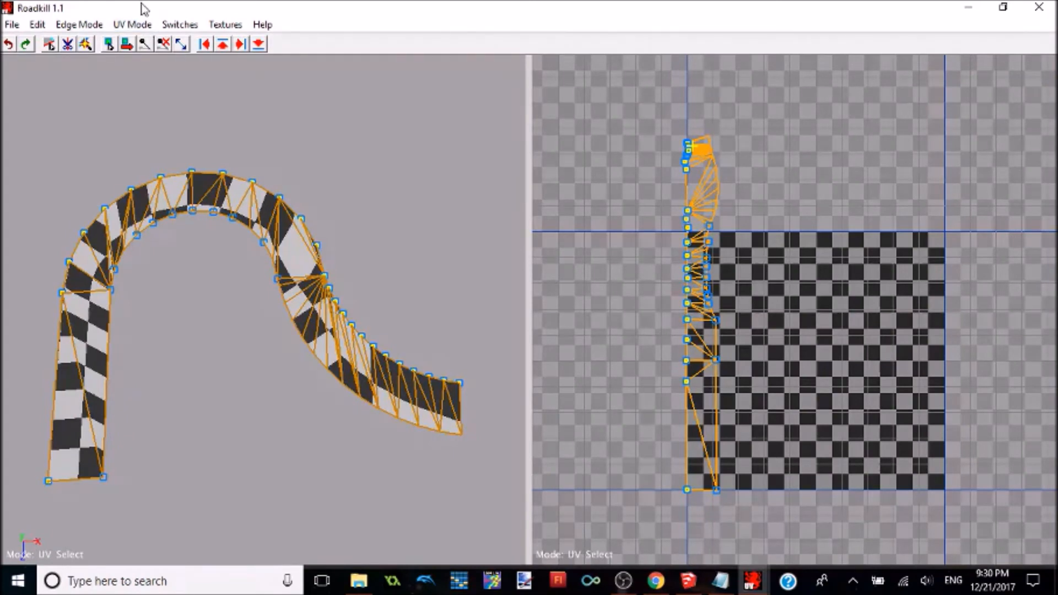
key(u)
key(minus)
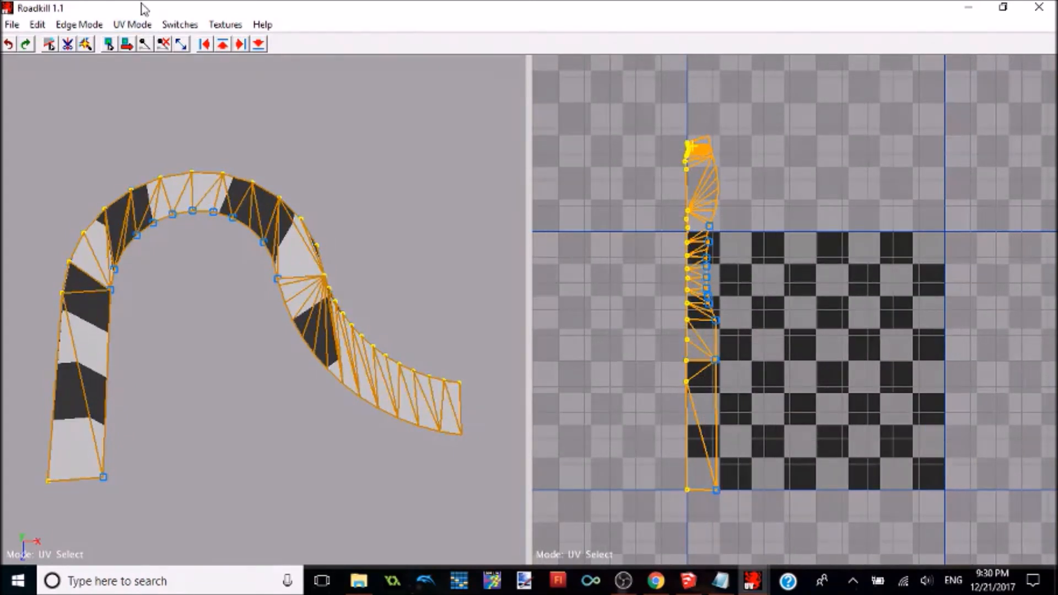
key(plus)
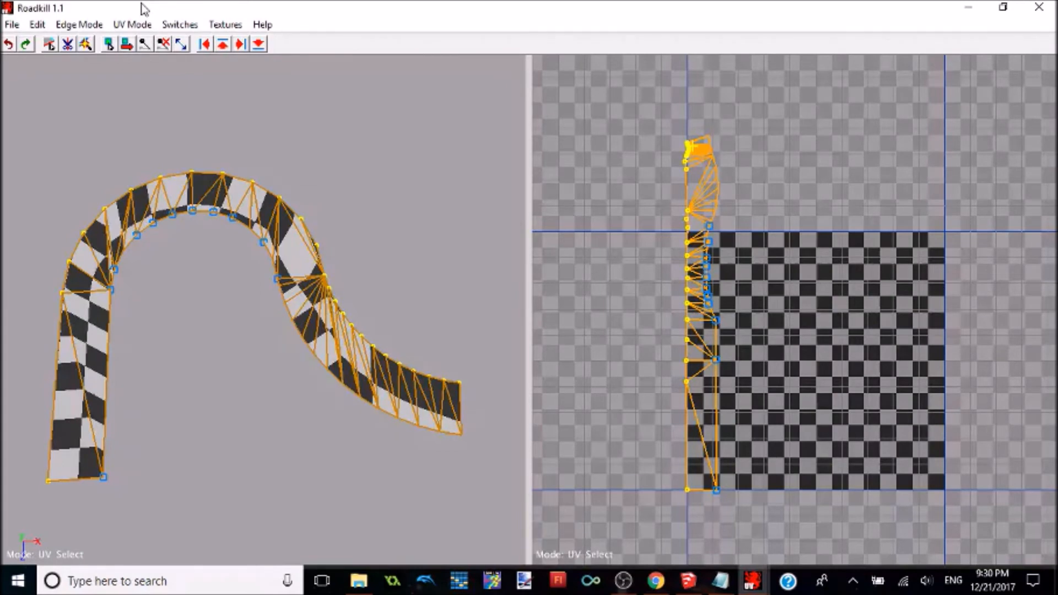
click(204, 43)
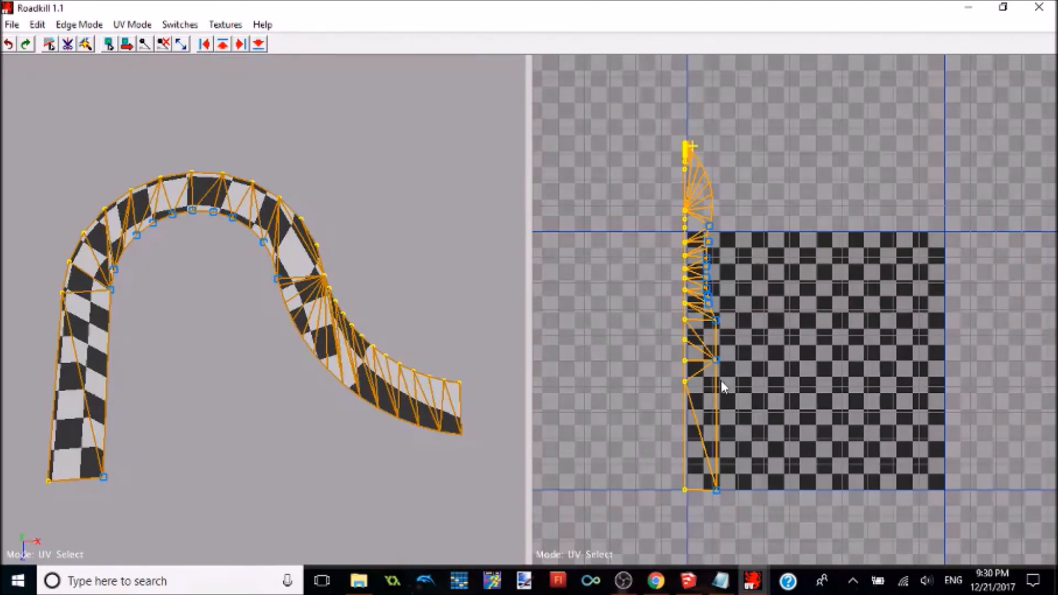
click(721, 460)
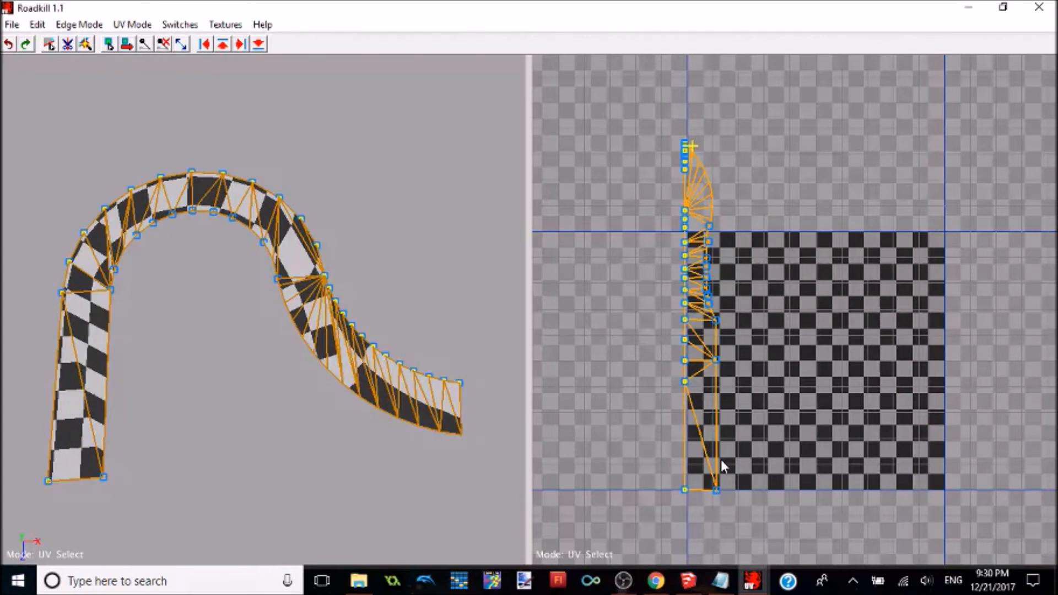
- Select the unpinned vertices along the UV strip's right side, align them in one vertical line, and pin them
drag(723, 488, 690, 137)
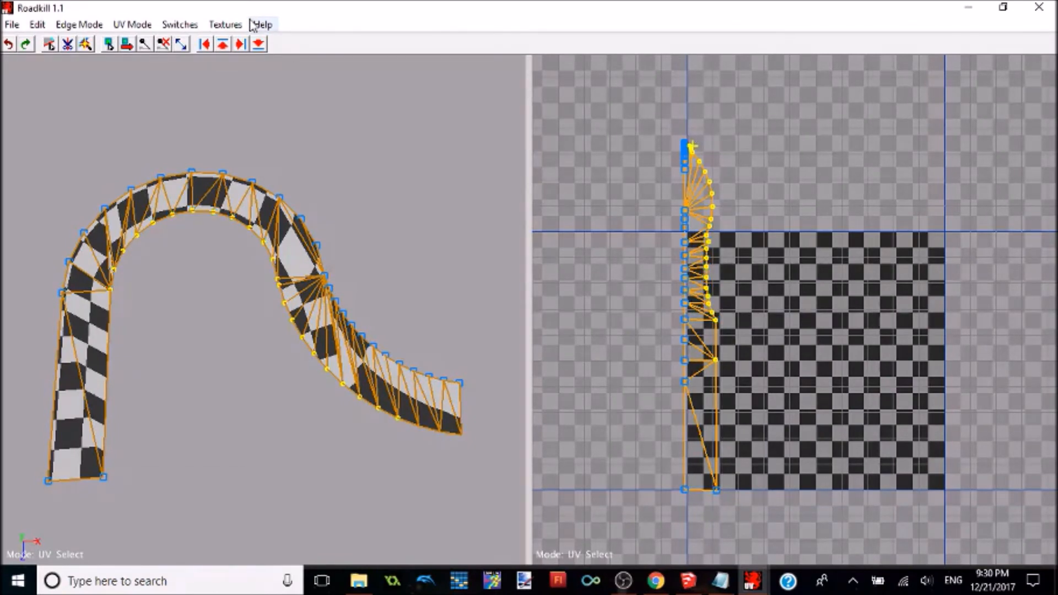
click(241, 44)
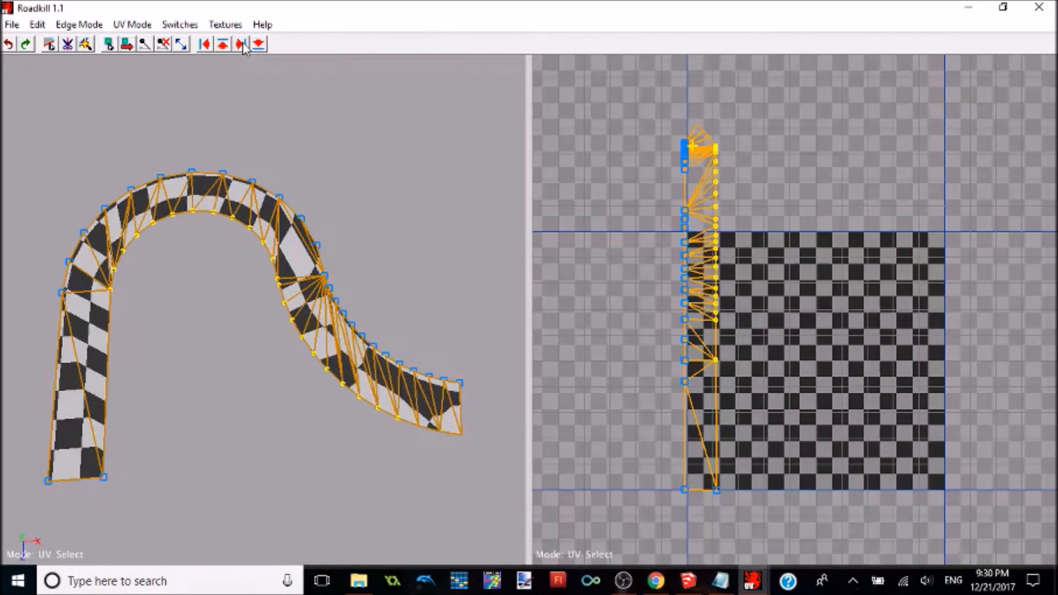
key(p)
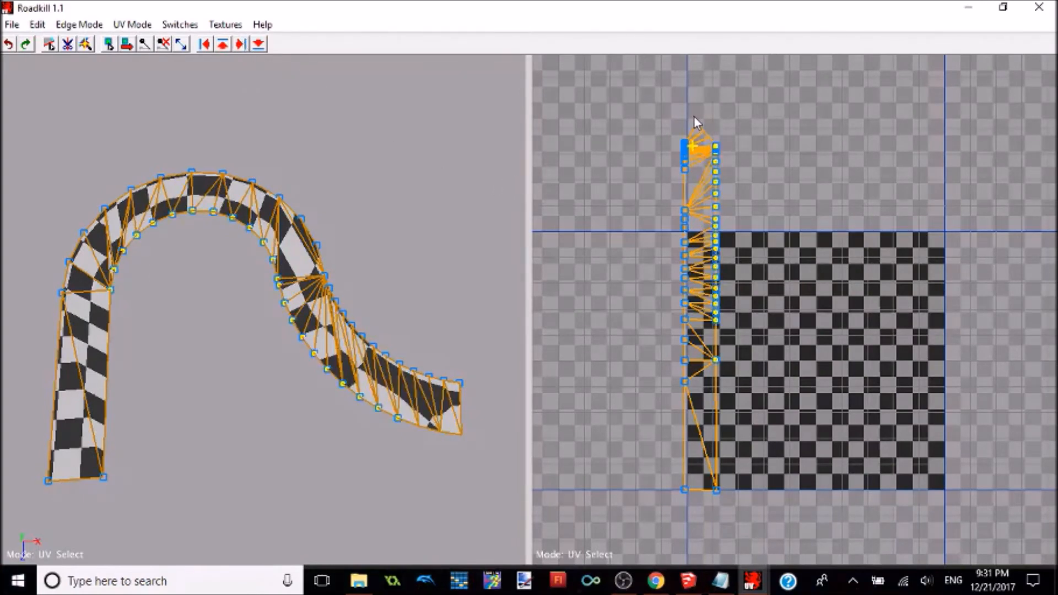
- Align the three leftover vertices at the strip's upper end, move them onto its straightened right edge, and pin them
drag(688, 110, 725, 139)
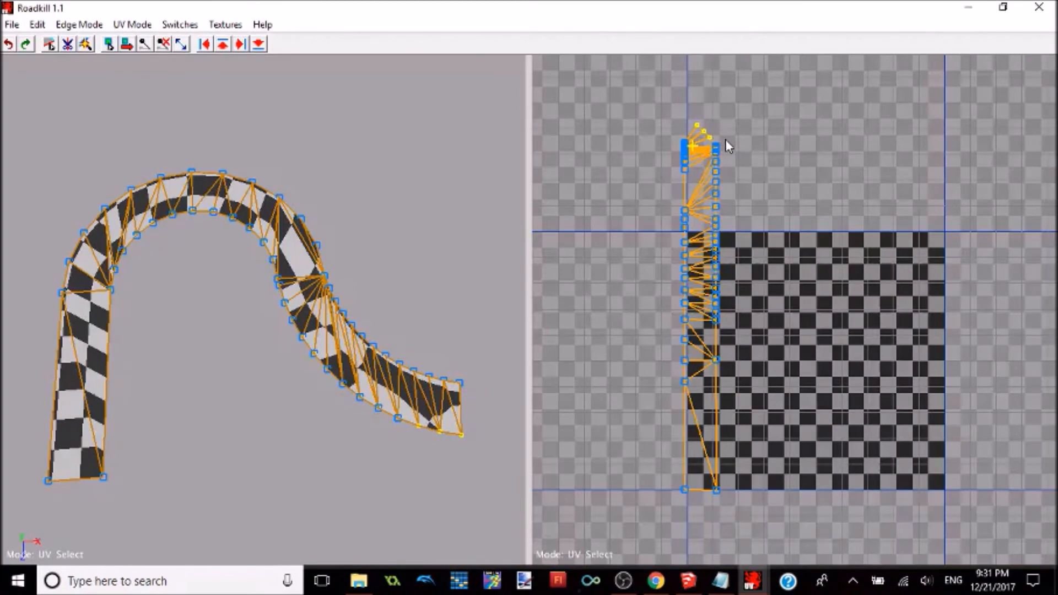
click(242, 44)
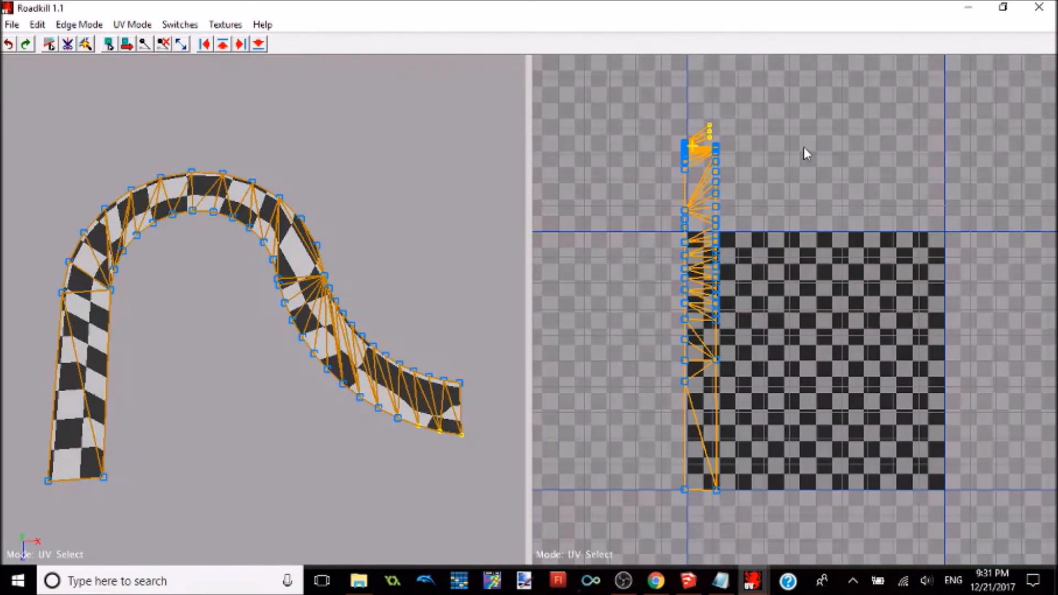
key(w)
drag(712, 131, 718, 131)
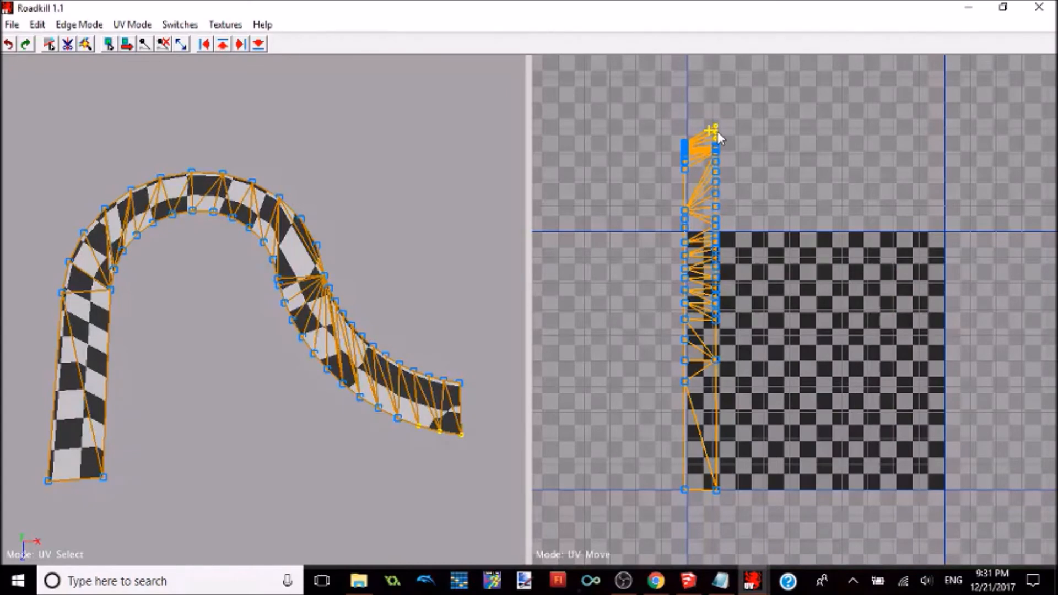
key(p)
drag(752, 89, 655, 514)
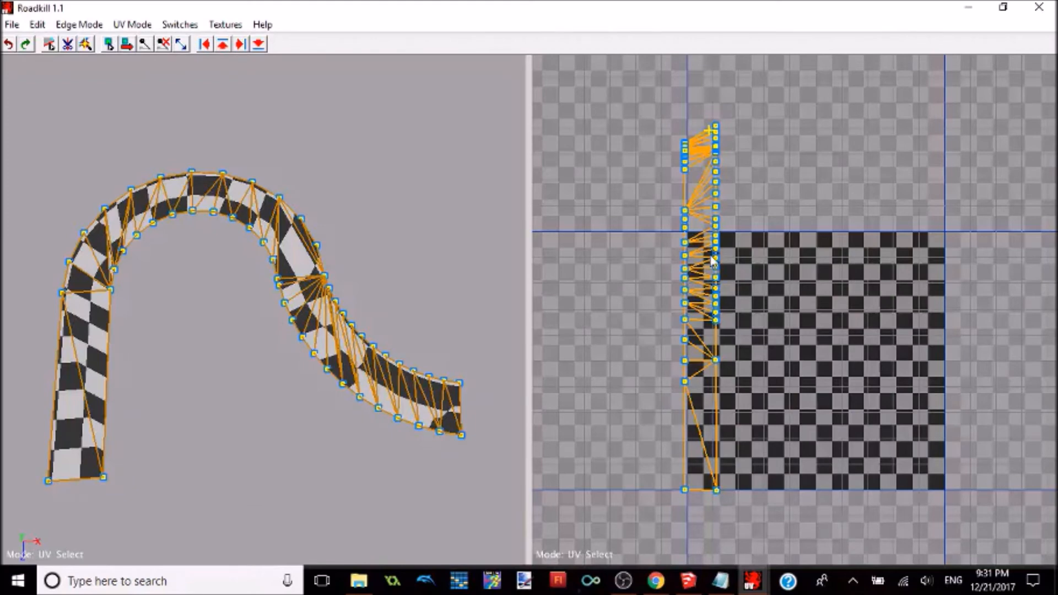
- Move the left-edge vertex where the two curves meet farther up along the UV strip's left edge
drag(666, 195, 698, 212)
key(w)
drag(685, 212, 685, 190)
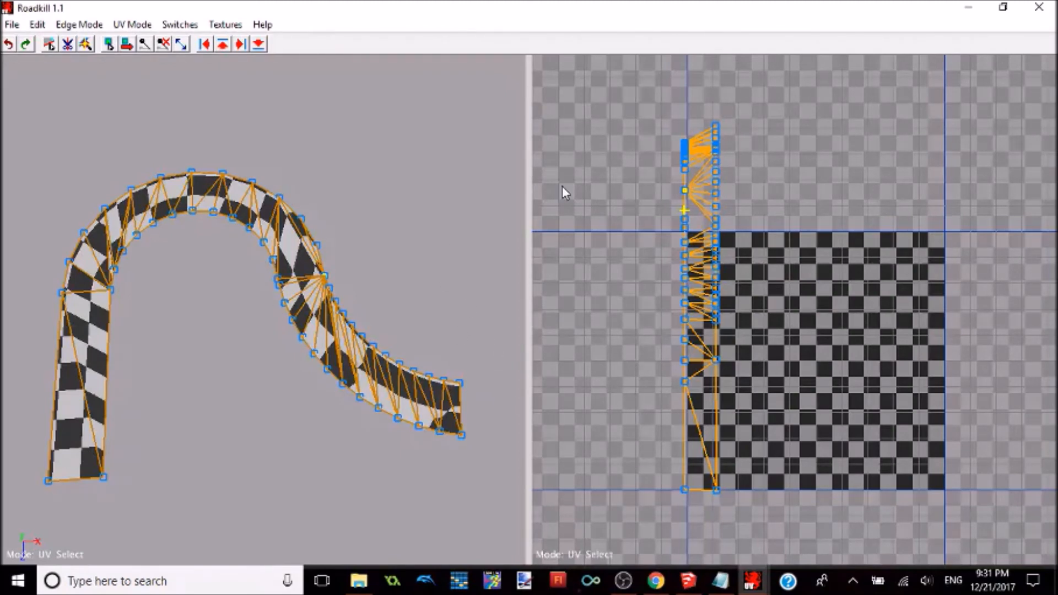
- Scale the whole UV strip to the full width of the UV square and fit its lower end to the square's bottom corners
drag(638, 98, 913, 520)
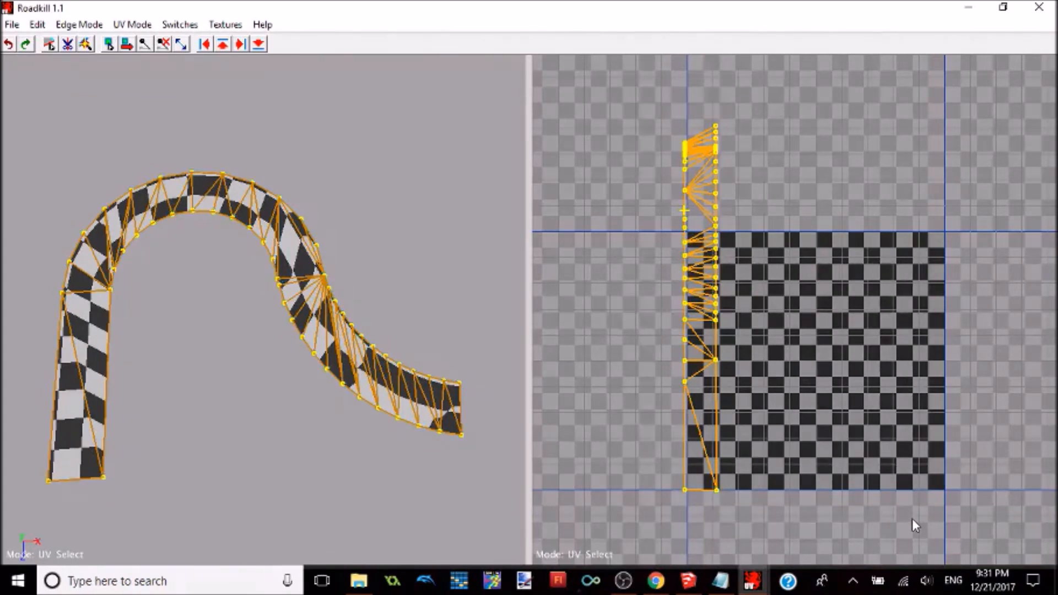
right_drag(766, 398, 855, 6)
right_drag(740, 455, 733, 188)
mouse_move(825, 270)
right_down()
mouse_move(806, 273)
mouse_move(825, 289)
mouse_move(829, 275)
right_up()
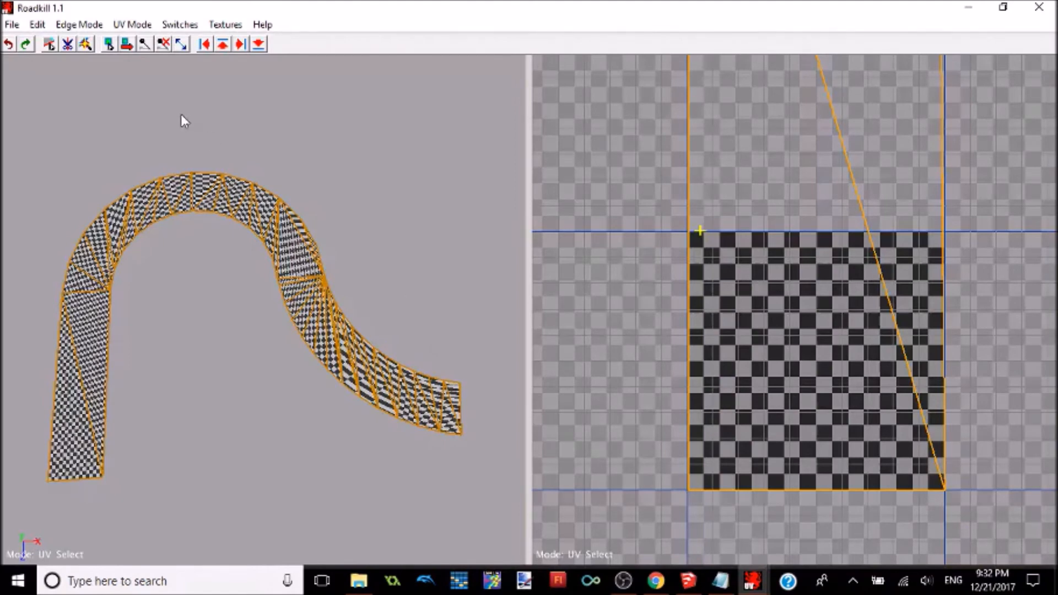
- Save the straightened road UVs and switch to the tutorialtrack model in SketchUp
click(11, 24)
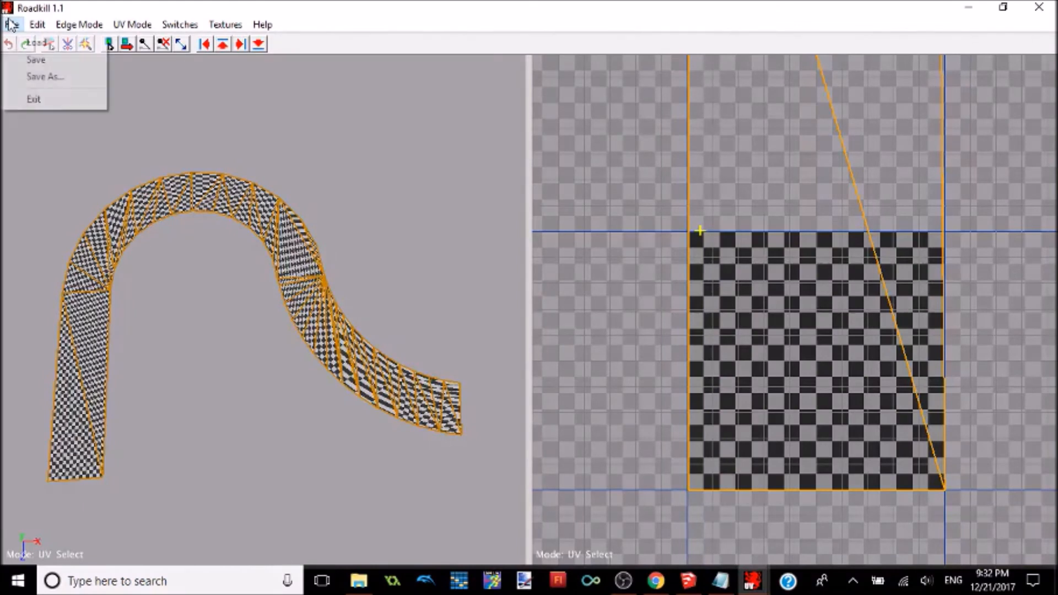
click(27, 59)
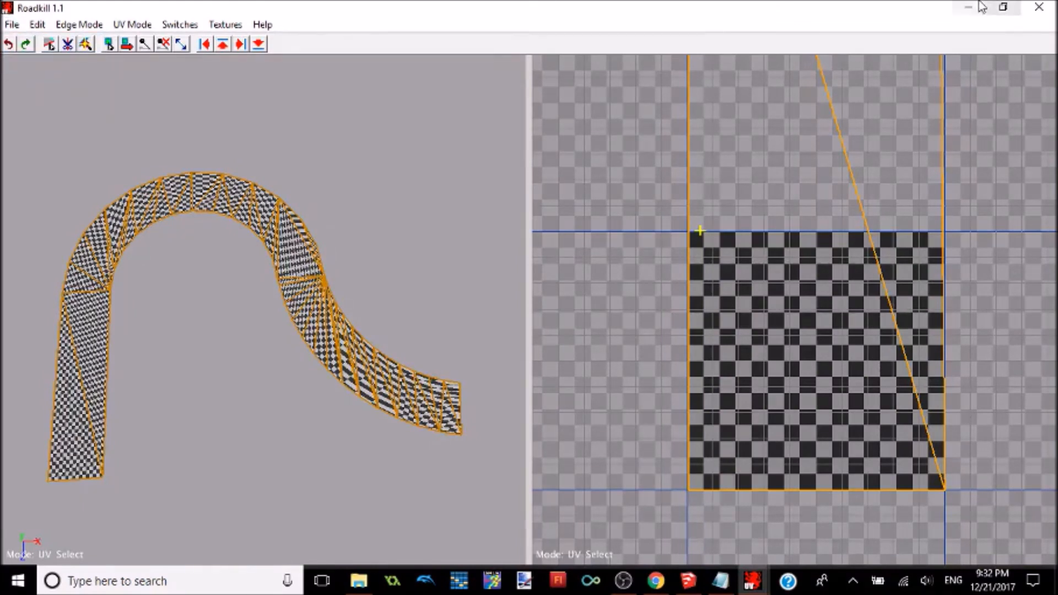
click(968, 7)
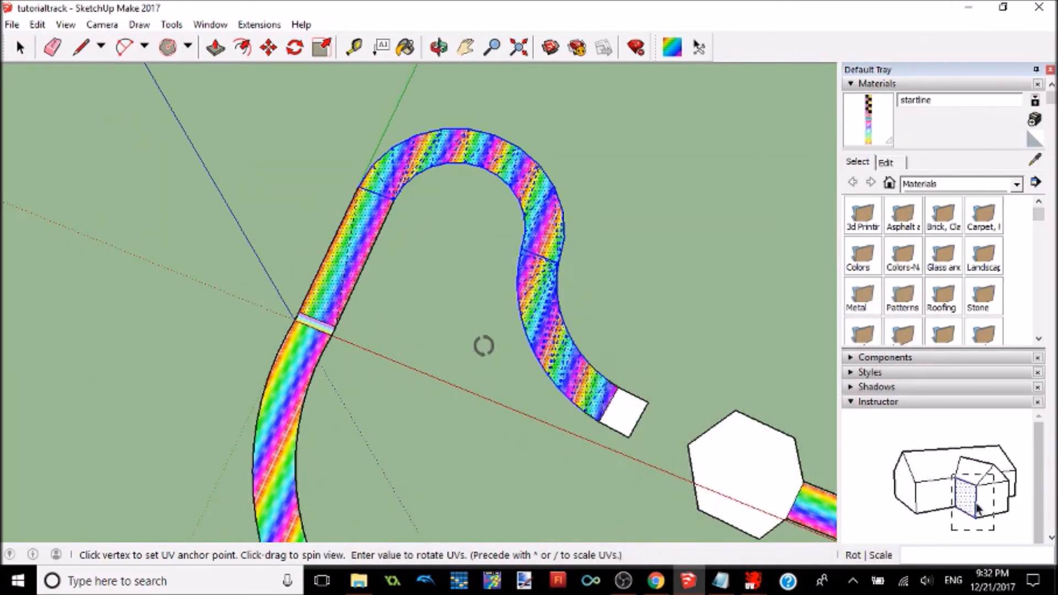
- Import the saved UVs onto the selected road faces with the SketchUV tool and clear the selection
click(21, 47)
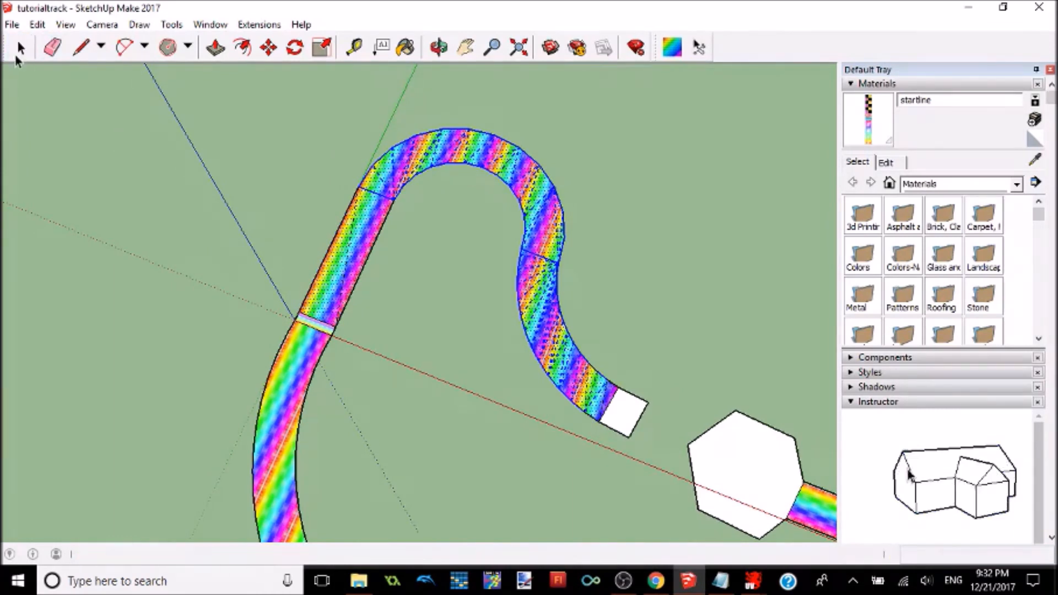
click(699, 47)
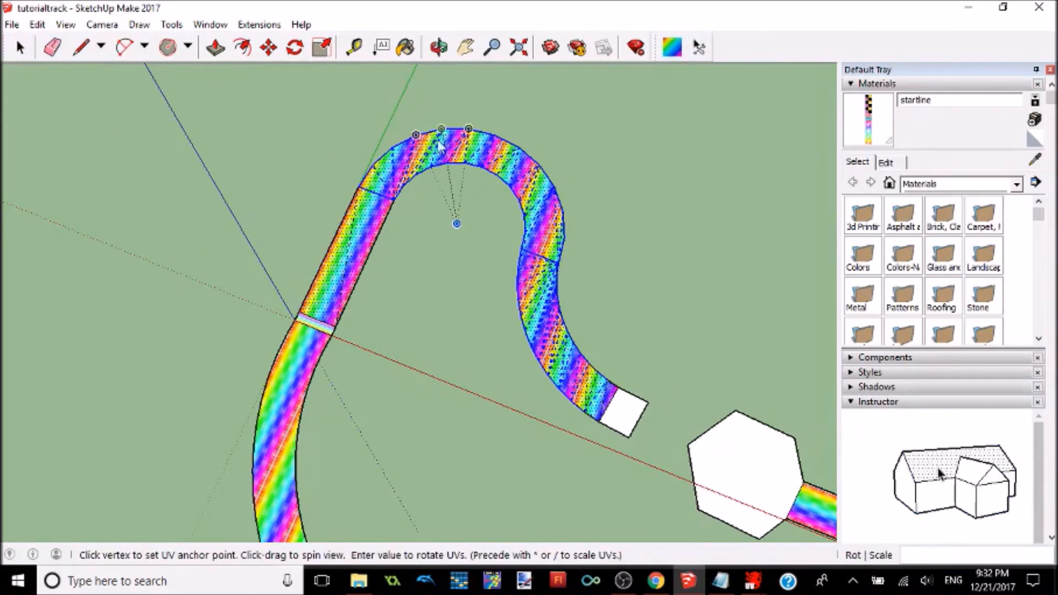
right_click(423, 149)
click(472, 338)
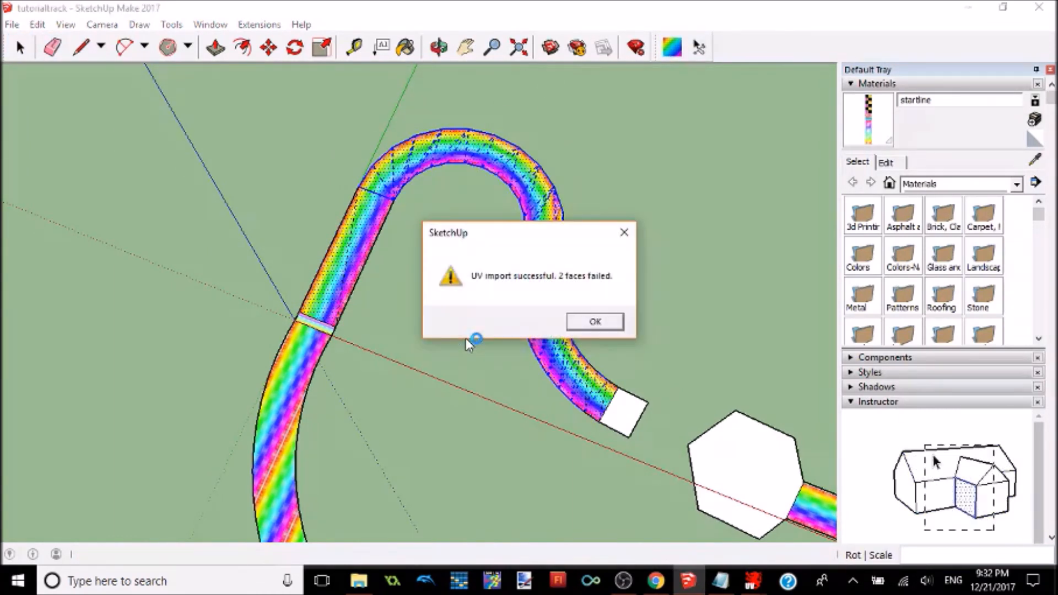
click(611, 322)
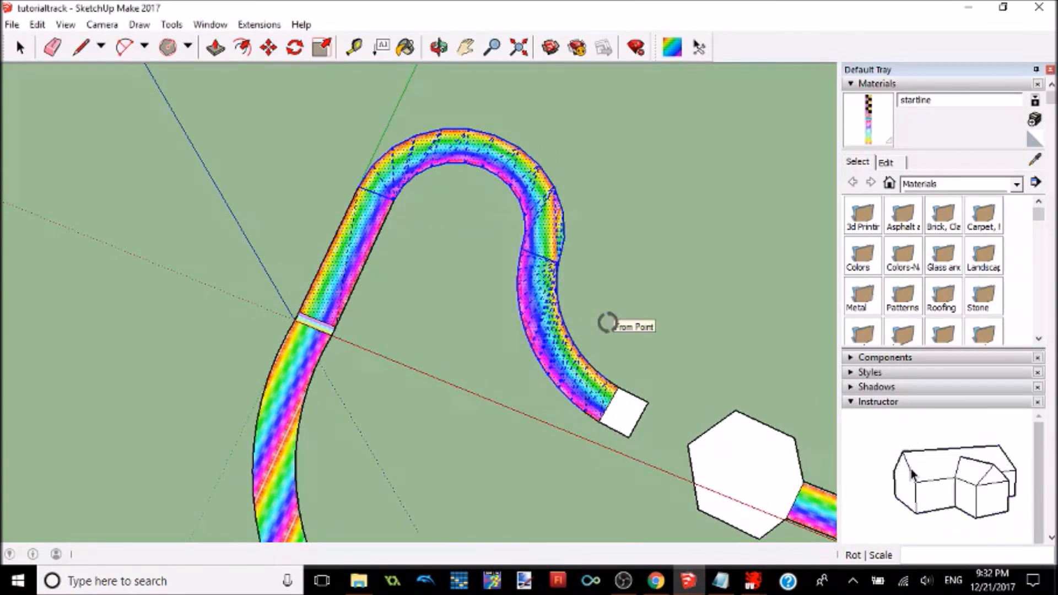
click(20, 48)
click(123, 156)
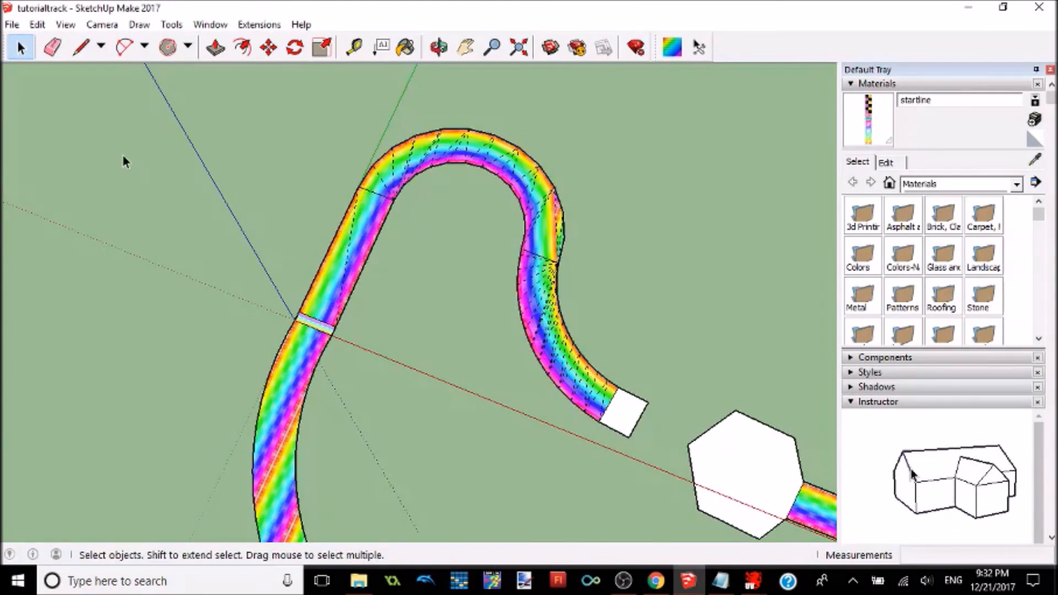
- Examine the rainbow texture's alignment along the straight, both curves, and the road's end beside the blank white section
scroll(127, 166, up, 6)
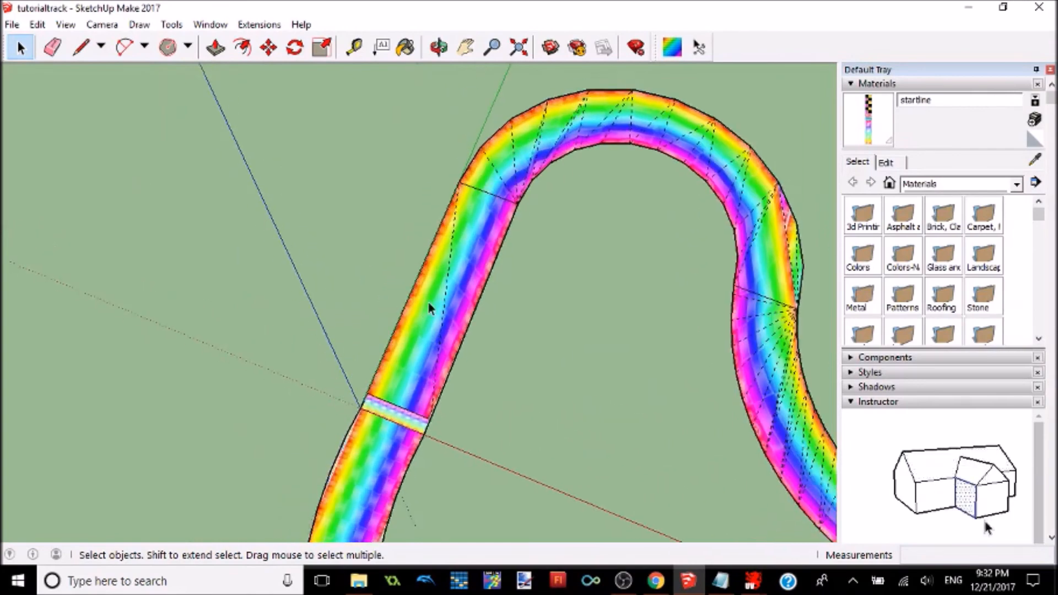
middle_drag(441, 305, 662, 397)
mouse_move(465, 44)
middle_down()
mouse_move(513, 420)
mouse_move(435, 303)
mouse_move(468, 270)
mouse_move(500, 420)
mouse_move(303, 152)
mouse_move(562, 266)
mouse_move(536, 272)
mouse_move(435, 207)
mouse_move(485, 394)
mouse_move(460, 359)
mouse_move(570, 248)
middle_up()
scroll(436, 207, down, 5)
scroll(384, 293, up, 4)
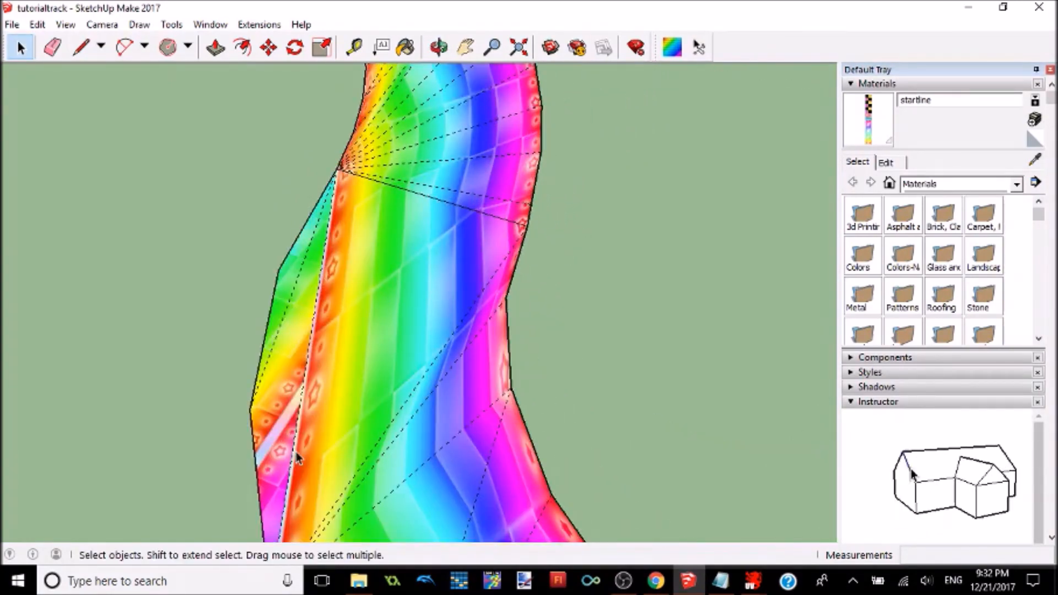
mouse_move(405, 213)
middle_down()
mouse_move(454, 156)
mouse_move(477, 382)
mouse_move(489, 300)
mouse_move(579, 363)
mouse_move(413, 414)
mouse_move(283, 432)
mouse_move(215, 402)
mouse_move(230, 398)
middle_up()
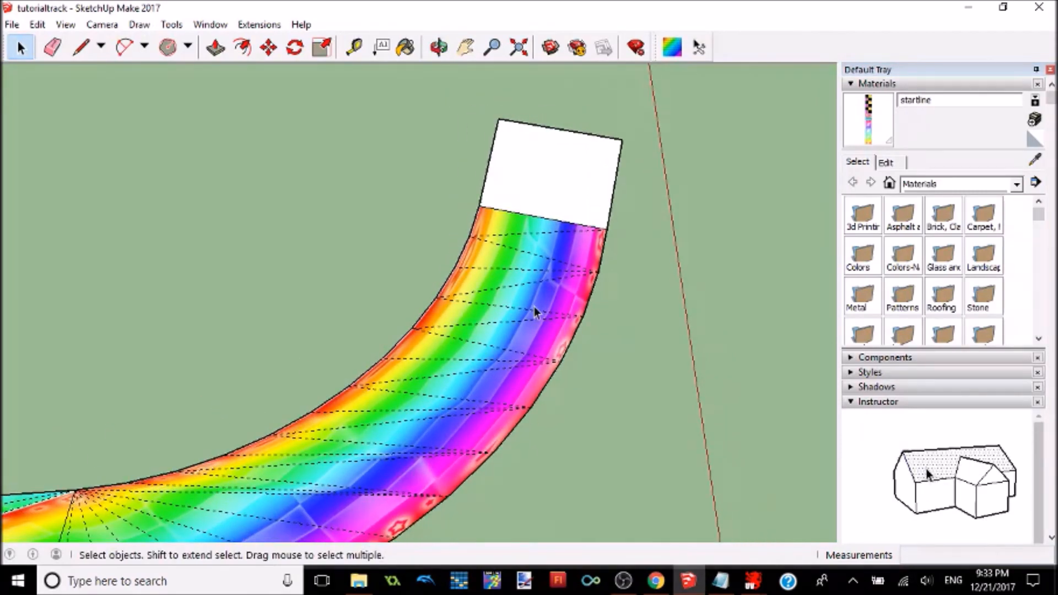
scroll(535, 295, down, 4)
scroll(535, 295, up, 5)
shift+middle_drag(511, 267, 511, 309)
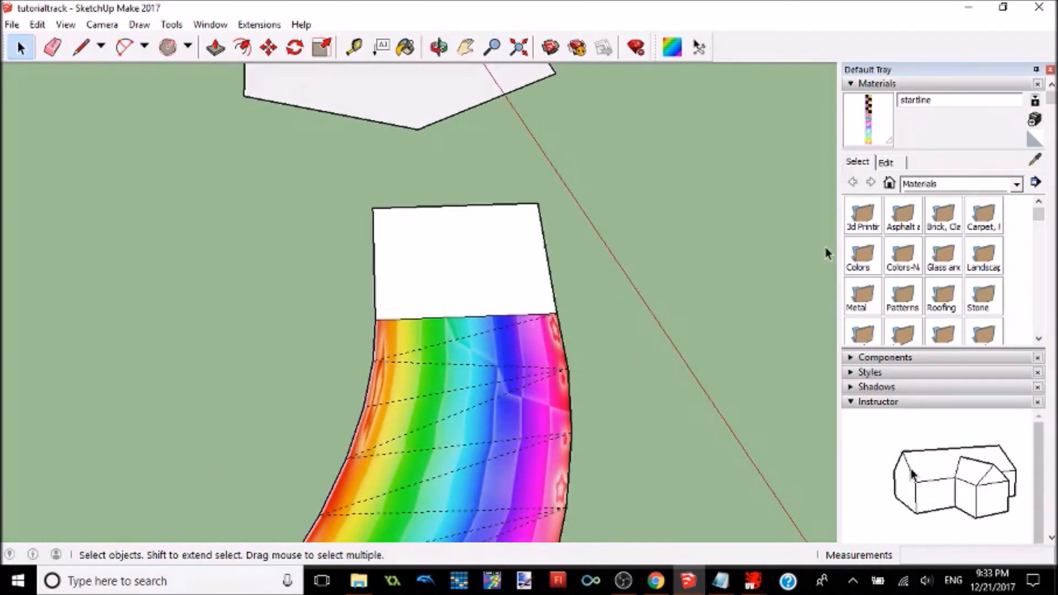
- Switch the materials browser to the collection of materials used in the model
click(886, 162)
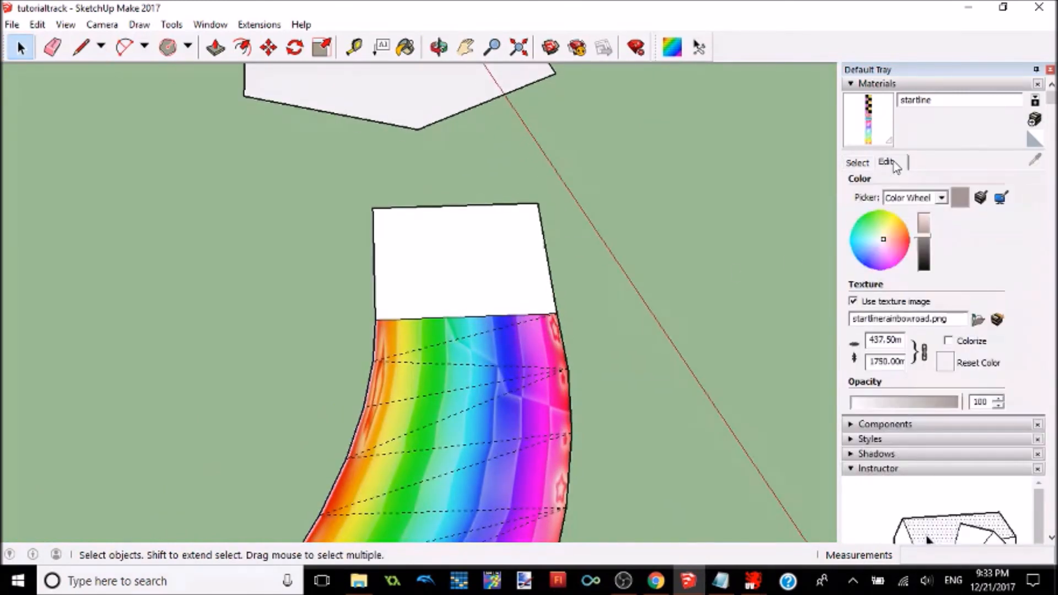
click(857, 163)
click(1017, 183)
scroll(989, 242, down, 1)
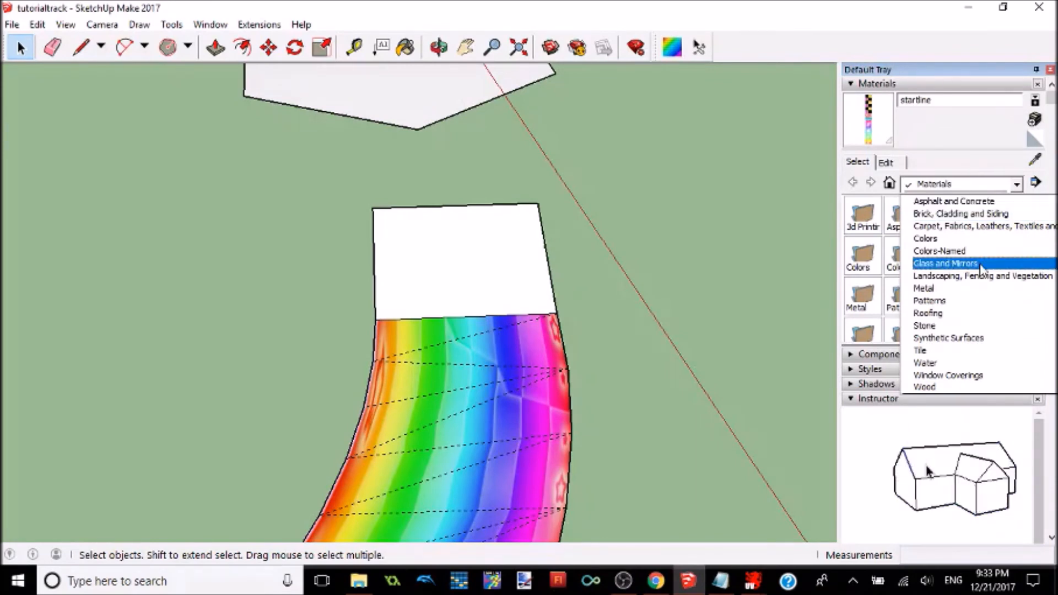
scroll(981, 268, up, 1)
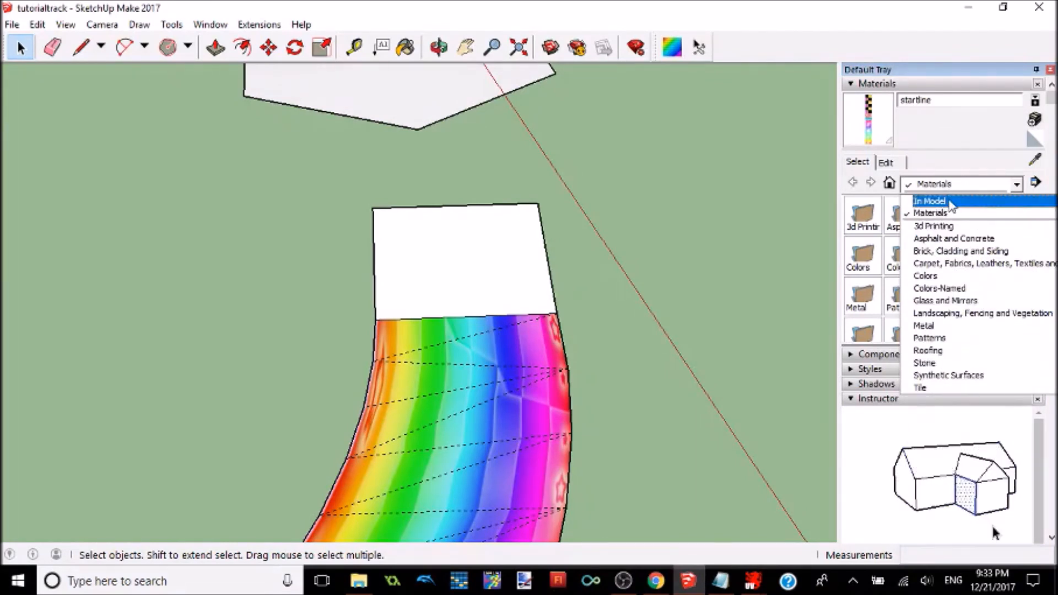
click(950, 203)
- Start a new material based on startline and name it boost_placeholder
click(1030, 122)
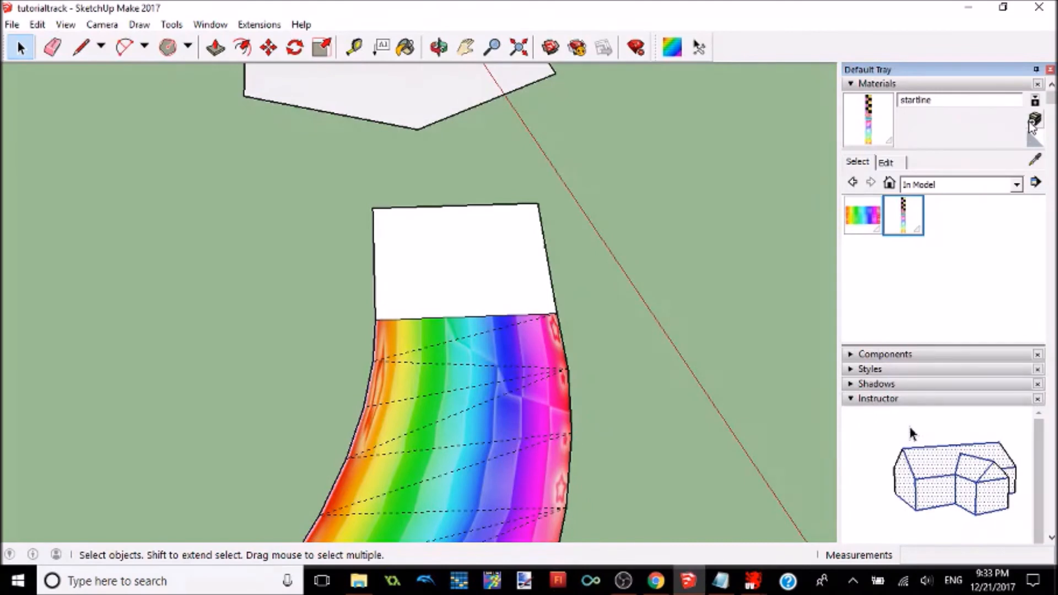
drag(551, 133, 453, 141)
key(BackSpace)
text(ar)
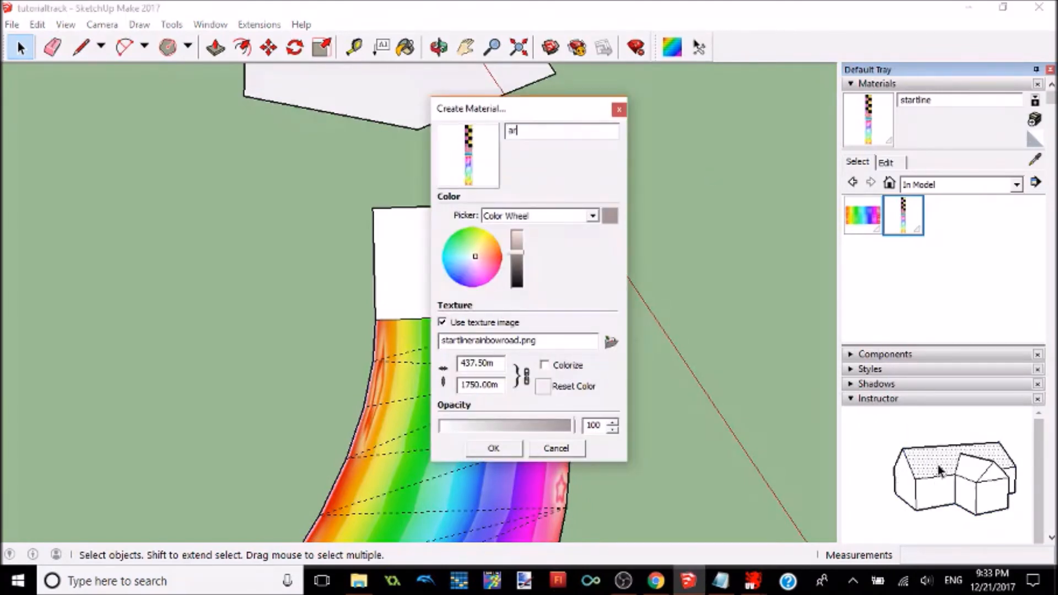
text(row_)
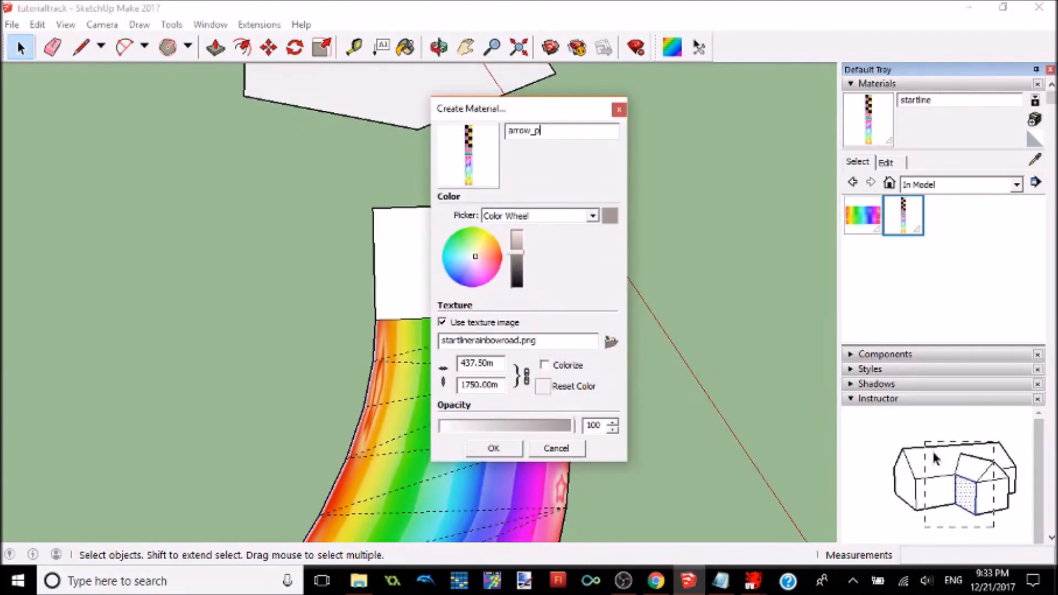
text(pla)
key(BackSpace)
key(BackSpace)
key(BackSpace)
key(BackSpace)
key(BackSpace)
key(BackSpace)
key(BackSpace)
key(BackSpace)
text(boost_placehold)
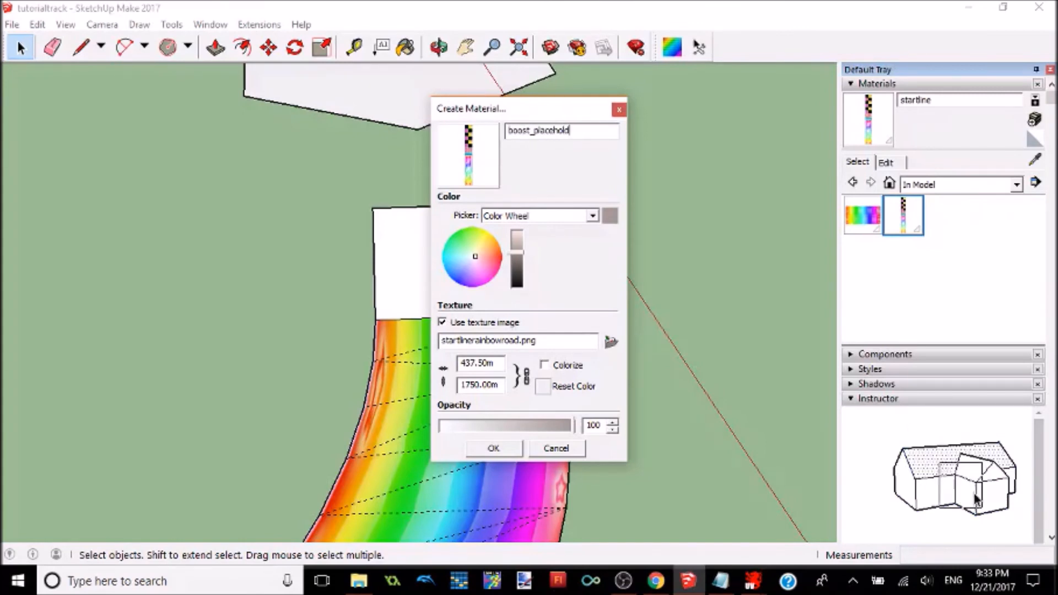
text(er)
- Give the new material the placeholderboostpad.png texture, create it, and paint the blank section at the end of the curved road
click(611, 342)
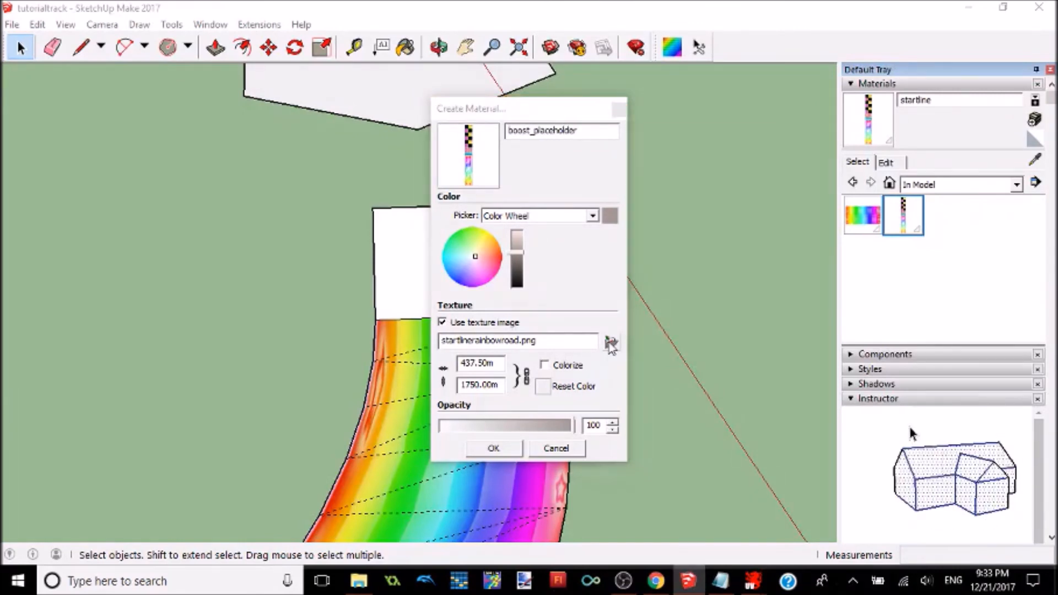
double_click(612, 232)
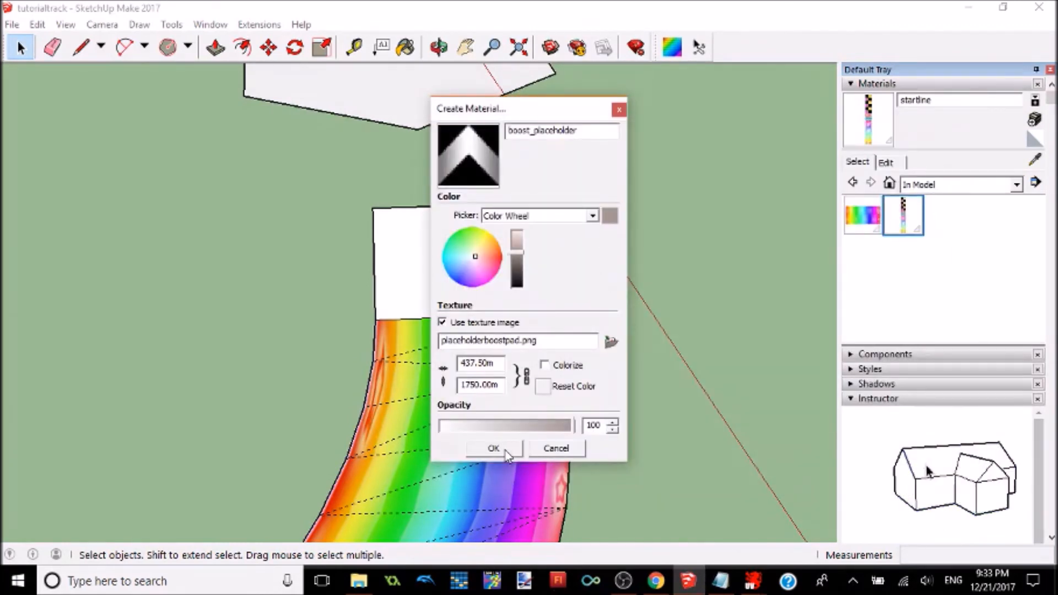
click(493, 448)
click(406, 47)
click(416, 210)
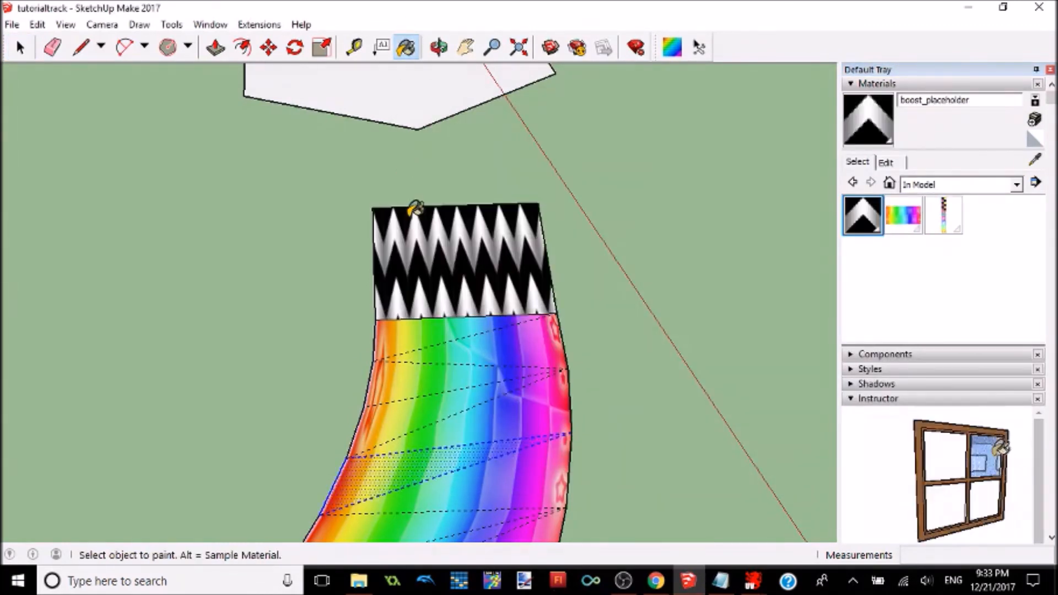
- Try to fit the arrow texture to the end section by repositioning its texture pins
right_click(416, 270)
mouse_move(477, 474)
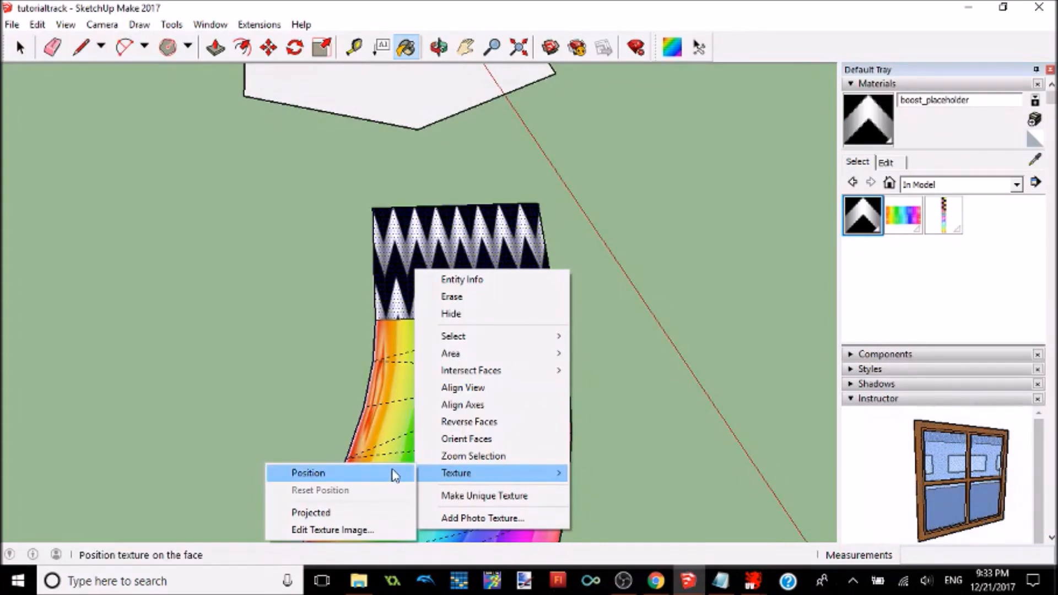
click(384, 481)
drag(417, 267, 422, 308)
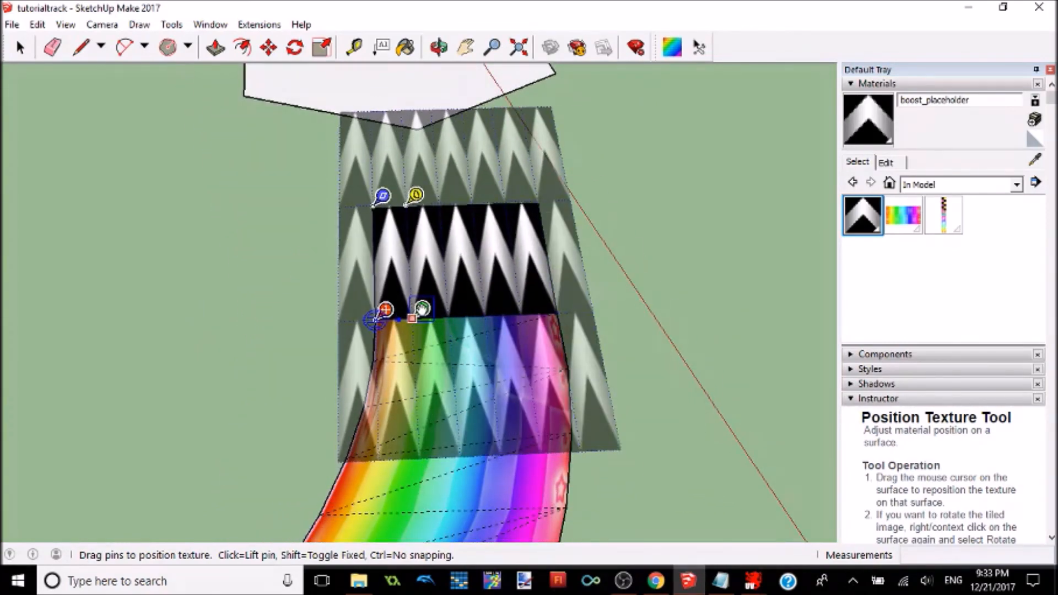
- Set the boost_placeholder texture width to 3500 m
click(887, 162)
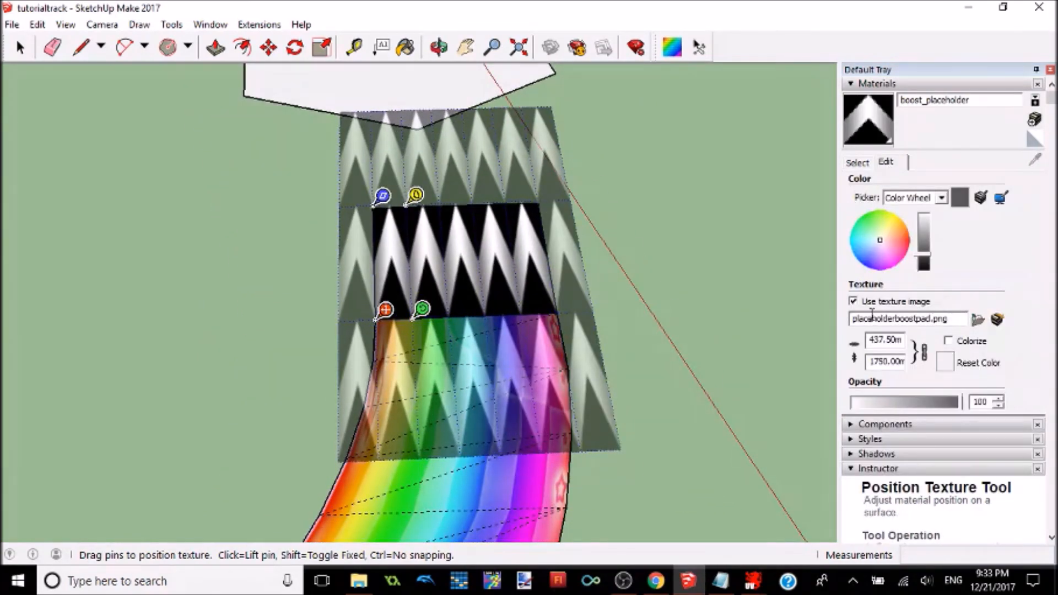
text(3)
key(Return)
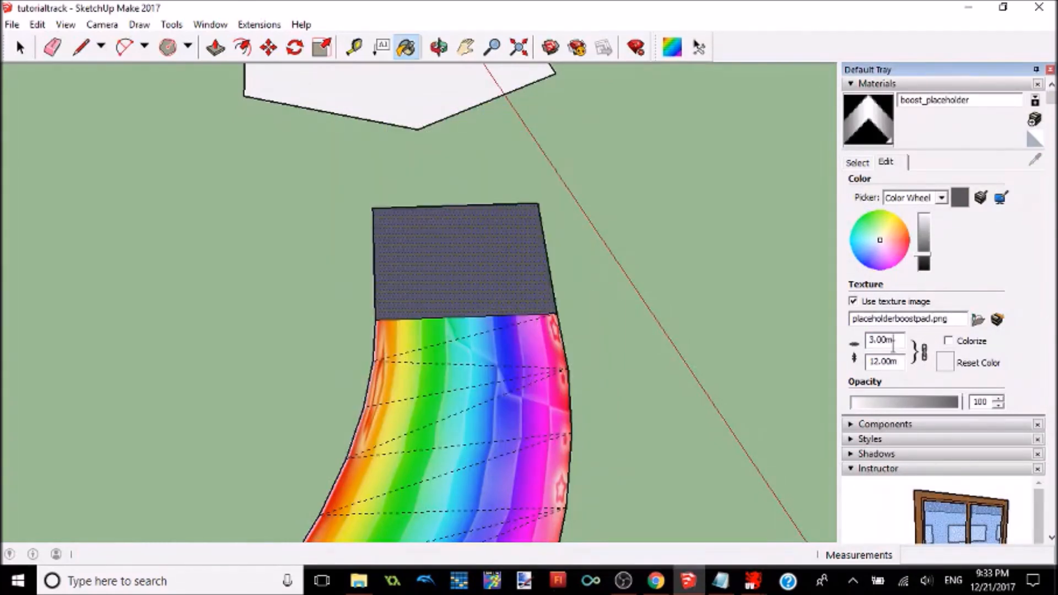
text(5)
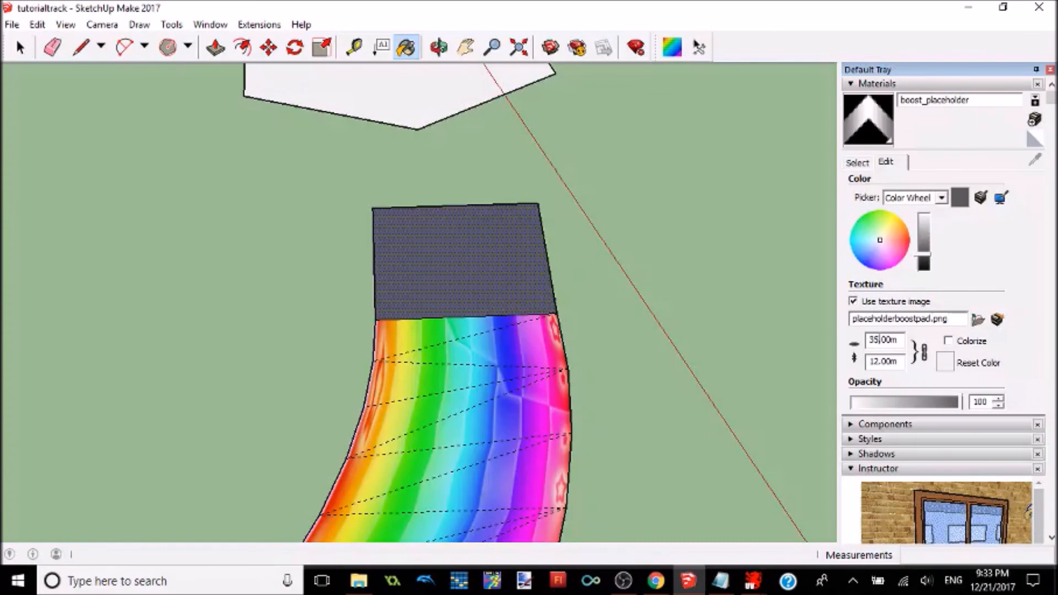
text(00)
key(Return)
right_click(472, 309)
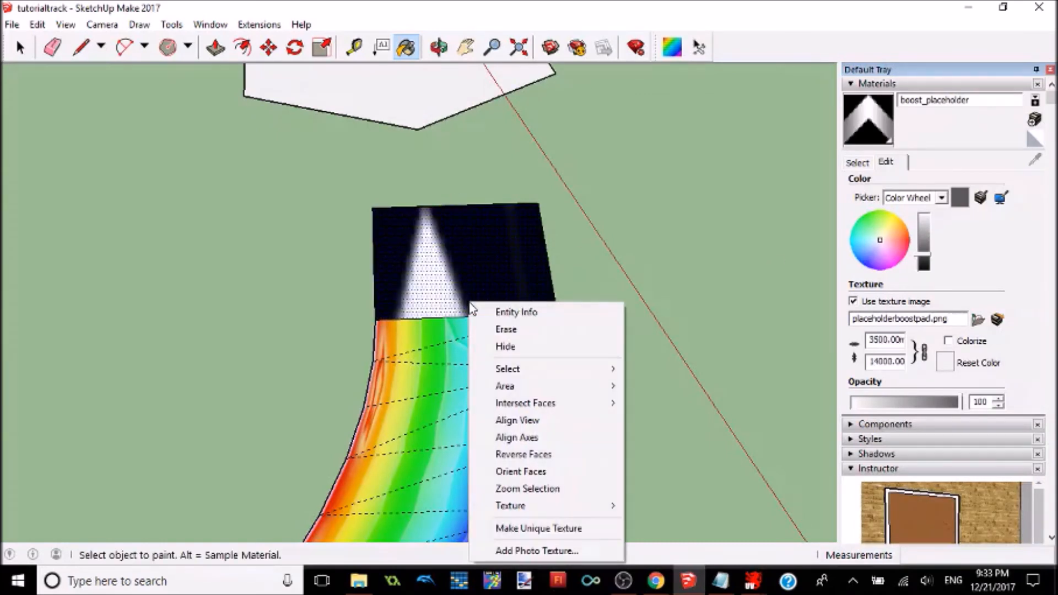
mouse_move(537, 507)
click(407, 508)
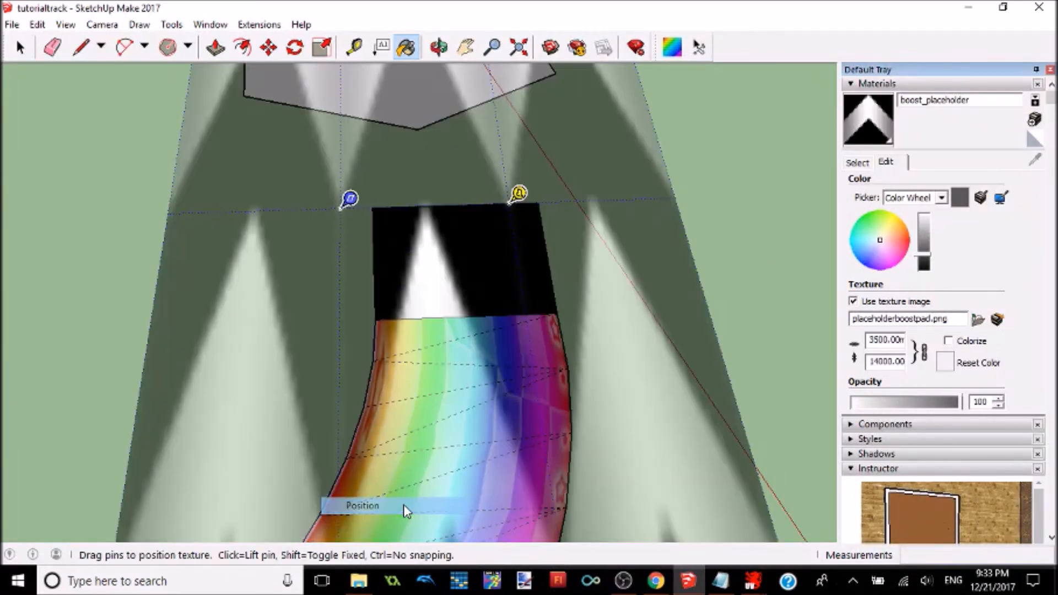
scroll(380, 370, down, 4)
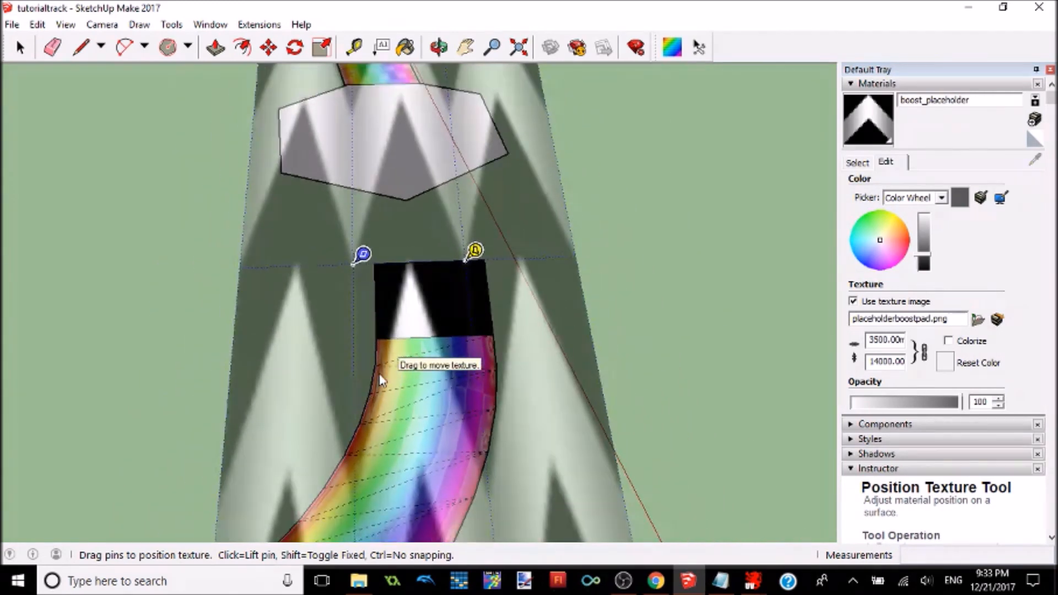
scroll(331, 148, down, 2)
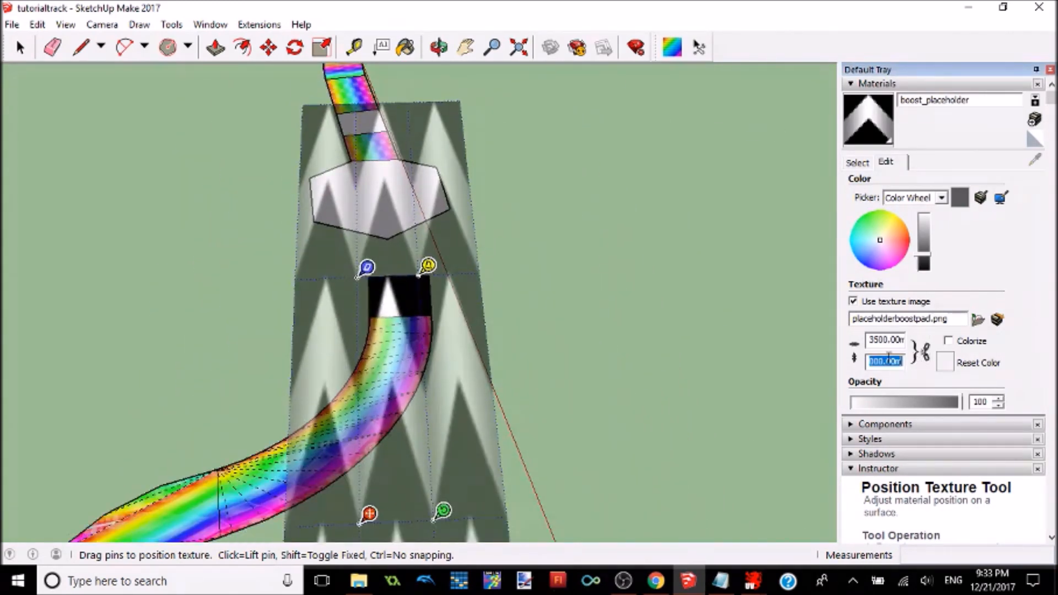
- Unlink the boost_placeholder texture's aspect ratio and set its height to 3500 m
text(3)
key(Return)
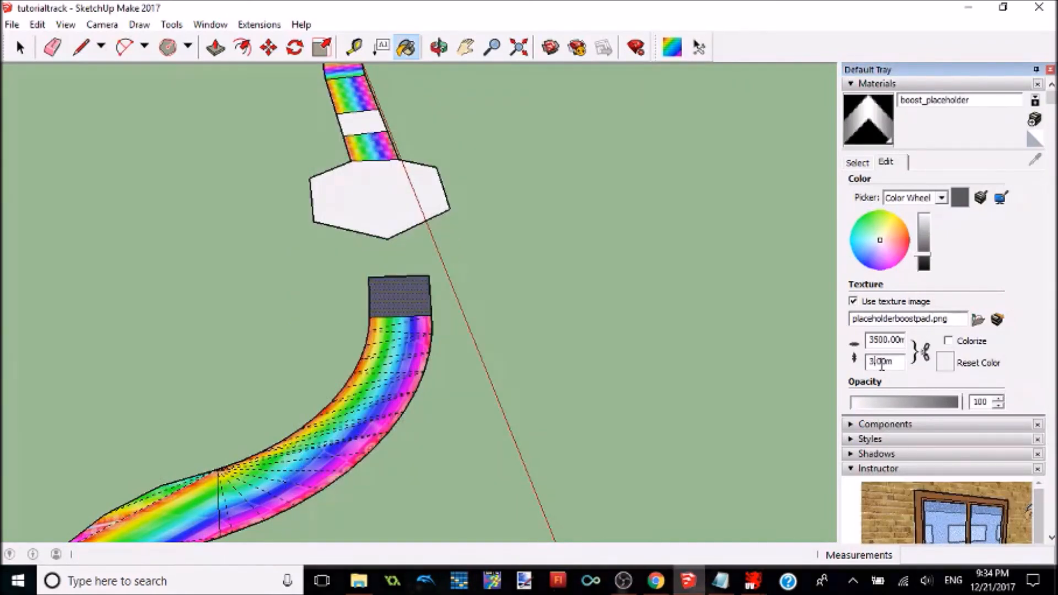
text(500)
key(Return)
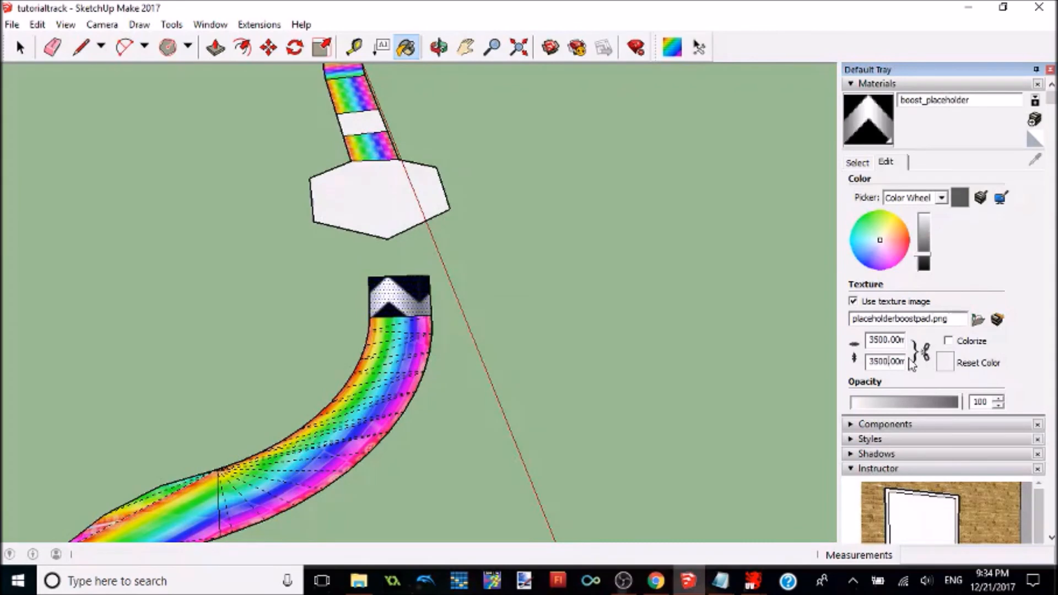
- Position the arrow texture on the road's end section, anchored at its lower corner and scaled so two arrows span the width
right_click(380, 298)
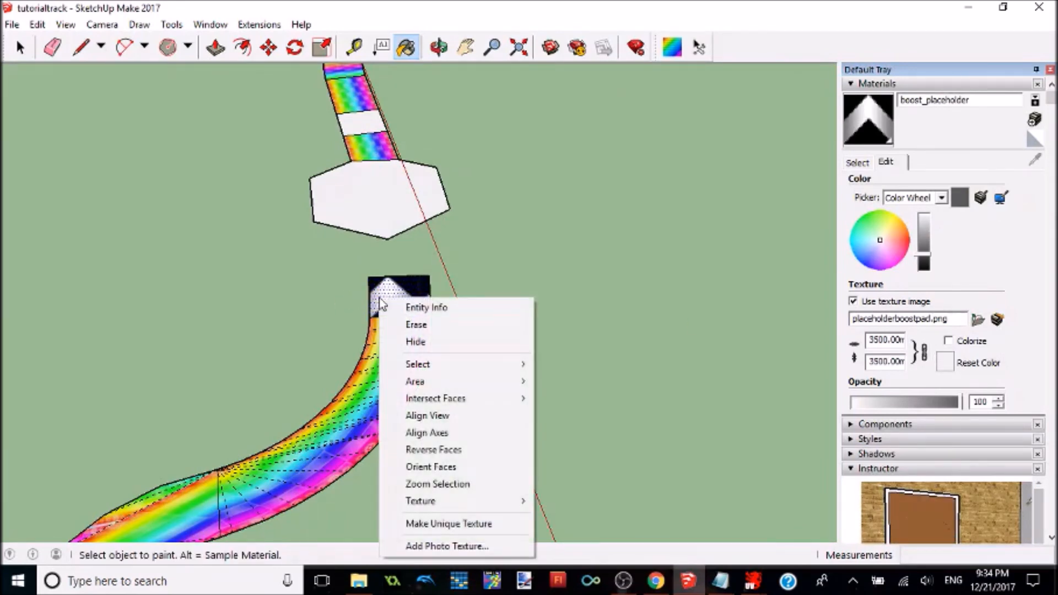
mouse_move(482, 501)
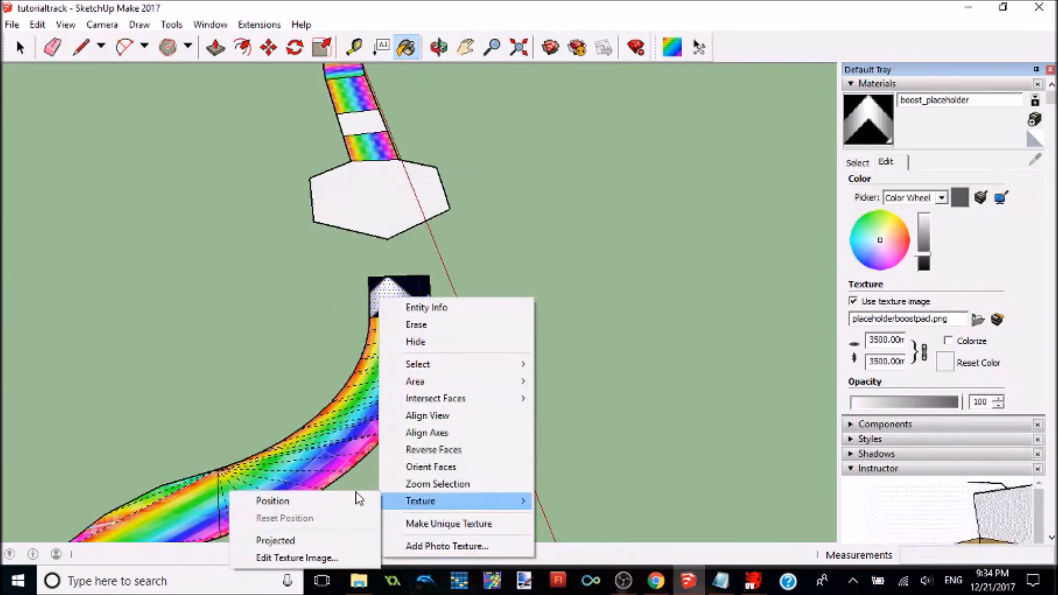
click(359, 500)
drag(361, 325, 373, 312)
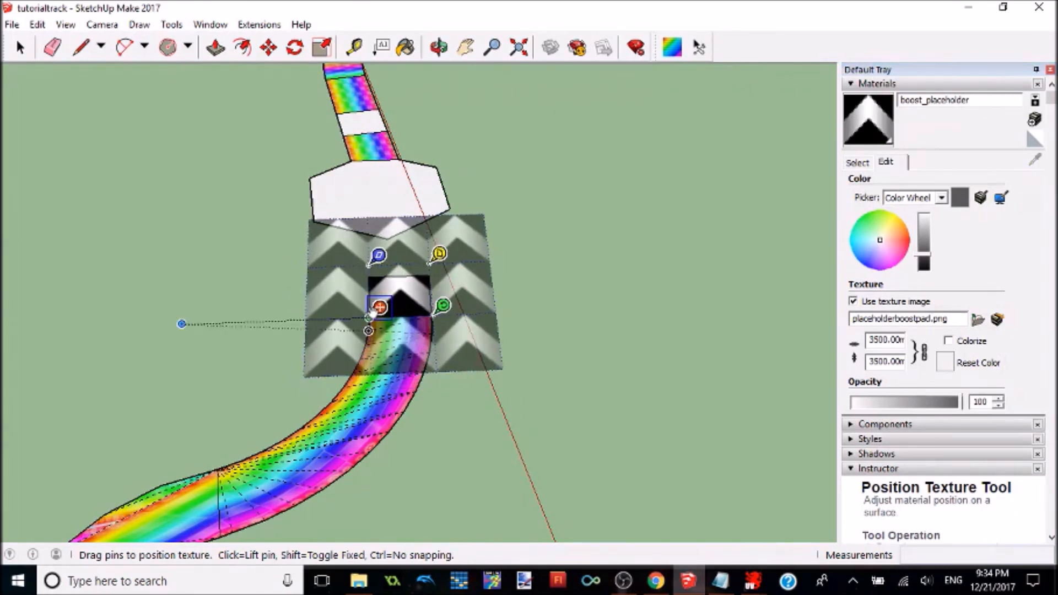
drag(445, 310, 412, 307)
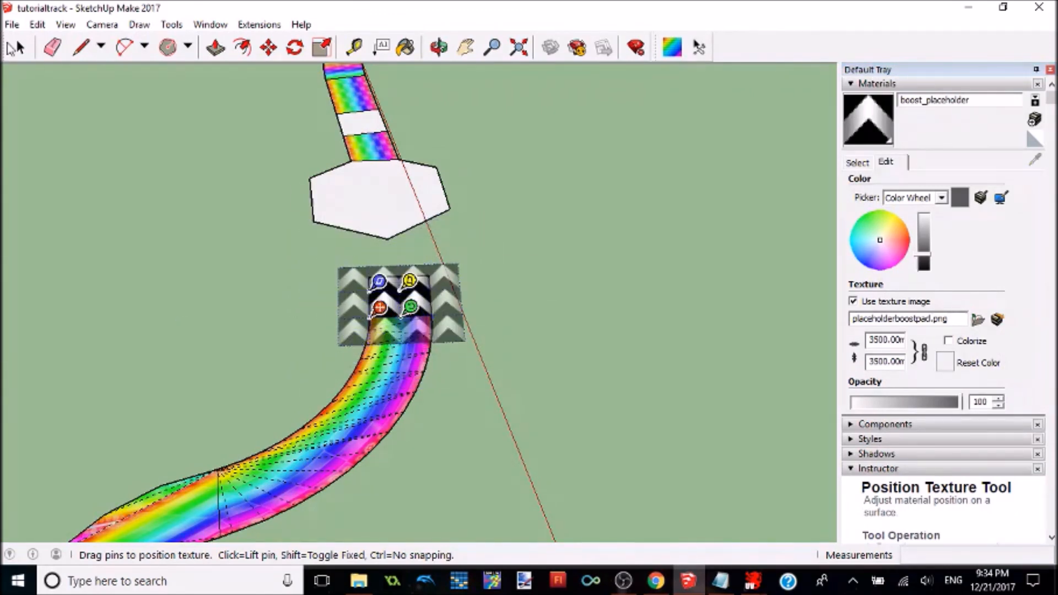
click(147, 226)
- Paint the blank hexagonal platform with the rainbow road material
scroll(293, 223, up, 5)
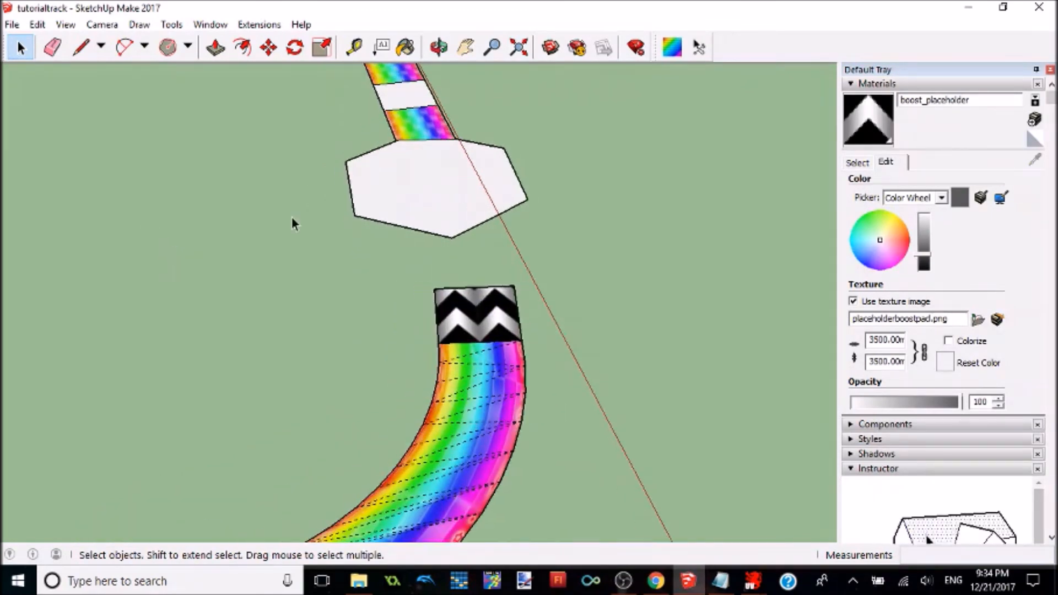
middle_drag(507, 137, 441, 226)
shift+middle_drag(607, 203, 534, 426)
scroll(534, 426, up, 2)
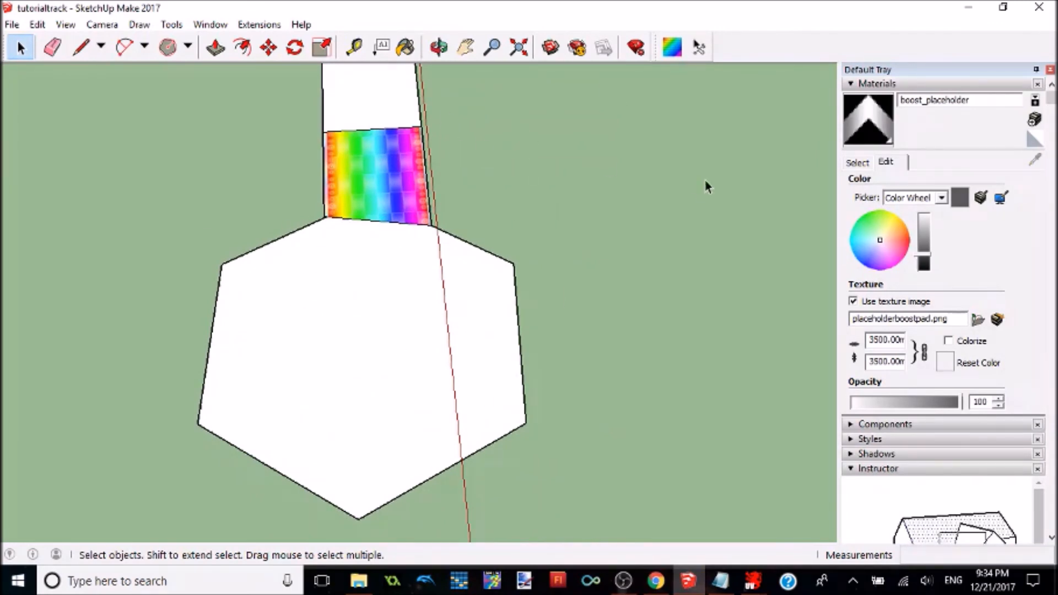
click(857, 162)
click(904, 216)
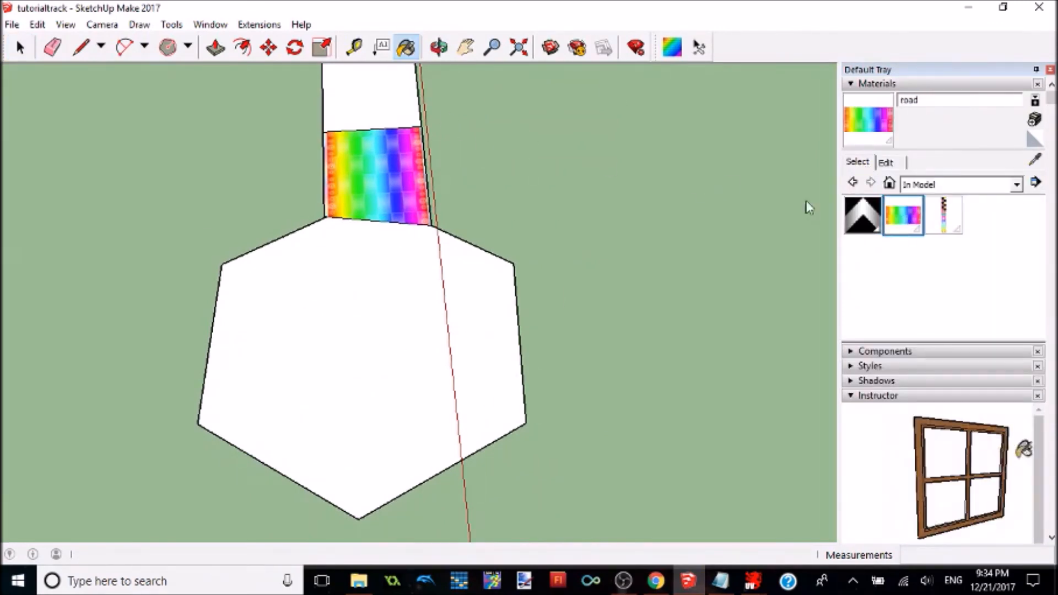
click(391, 326)
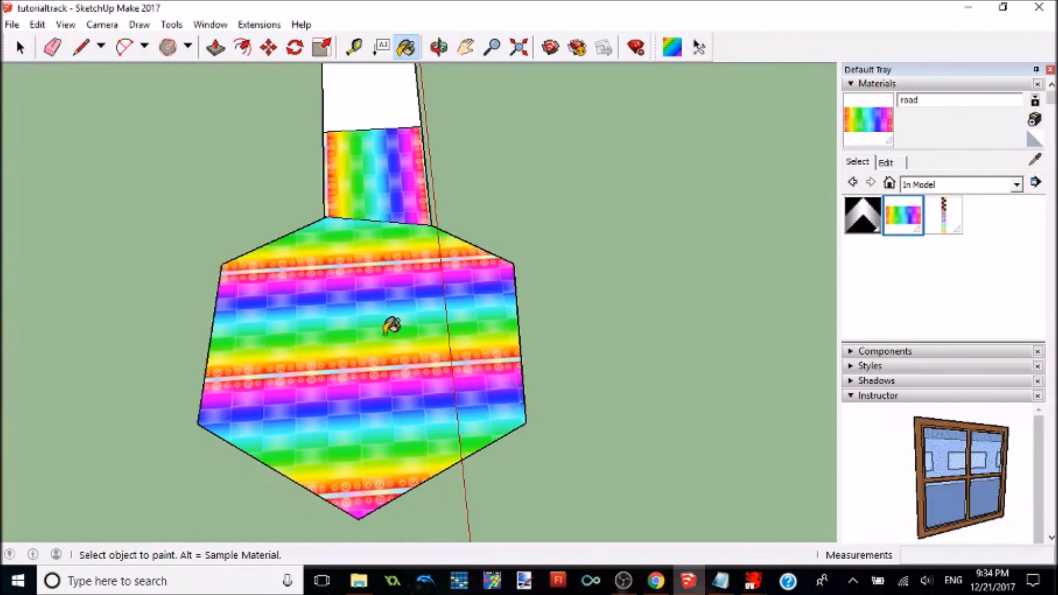
- Paint the blank section between the two rainbow straights beyond the hexagon with boost_placeholder
mouse_move(391, 326)
middle_down()
mouse_move(397, 267)
mouse_move(496, 232)
middle_up()
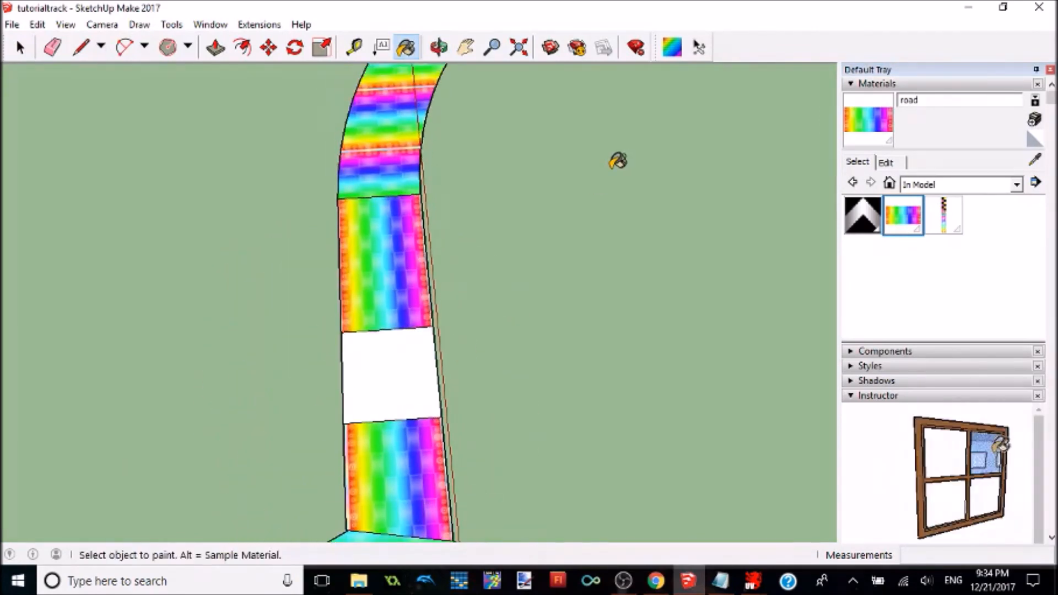
click(863, 215)
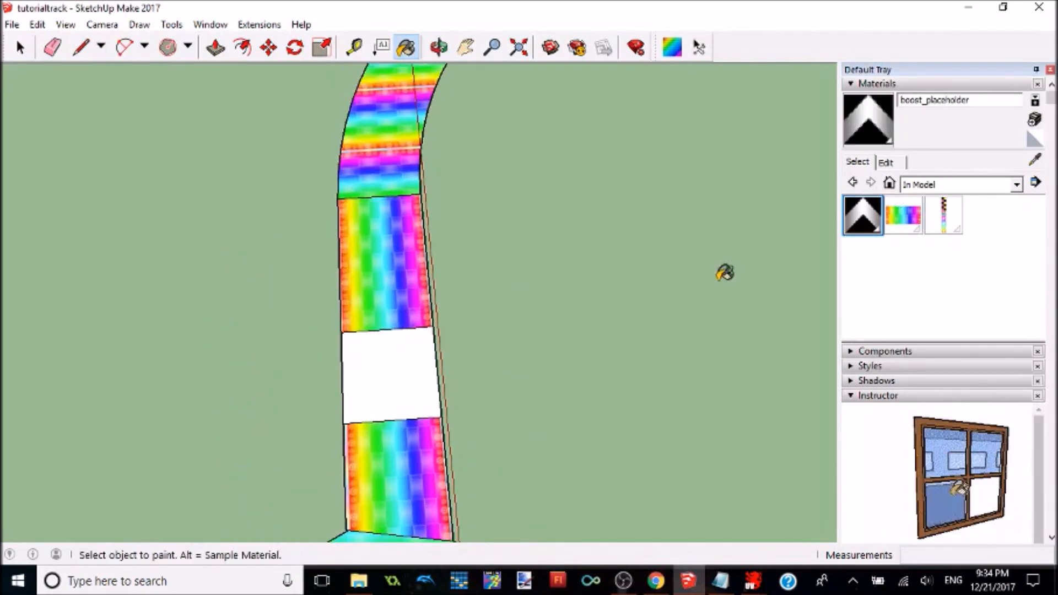
click(401, 386)
right_click(401, 389)
click(457, 310)
- Reposition the arrow texture on the boost section beyond the hexagon so a single arrow fills it and points away from the hexagon
scroll(447, 300, down, 2)
scroll(447, 300, down, 3)
right_click(444, 300)
mouse_move(496, 251)
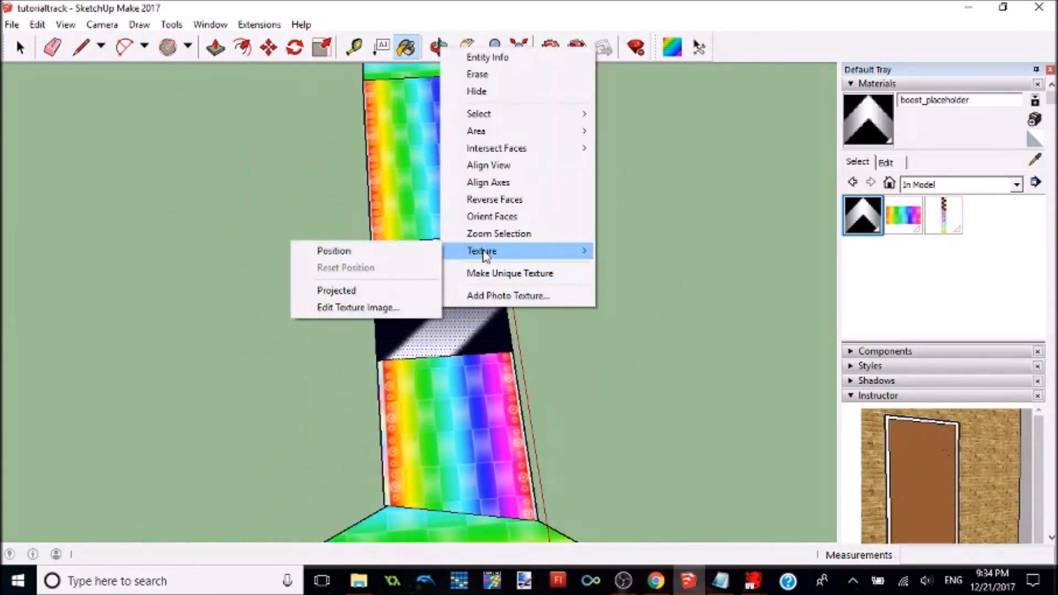
click(334, 250)
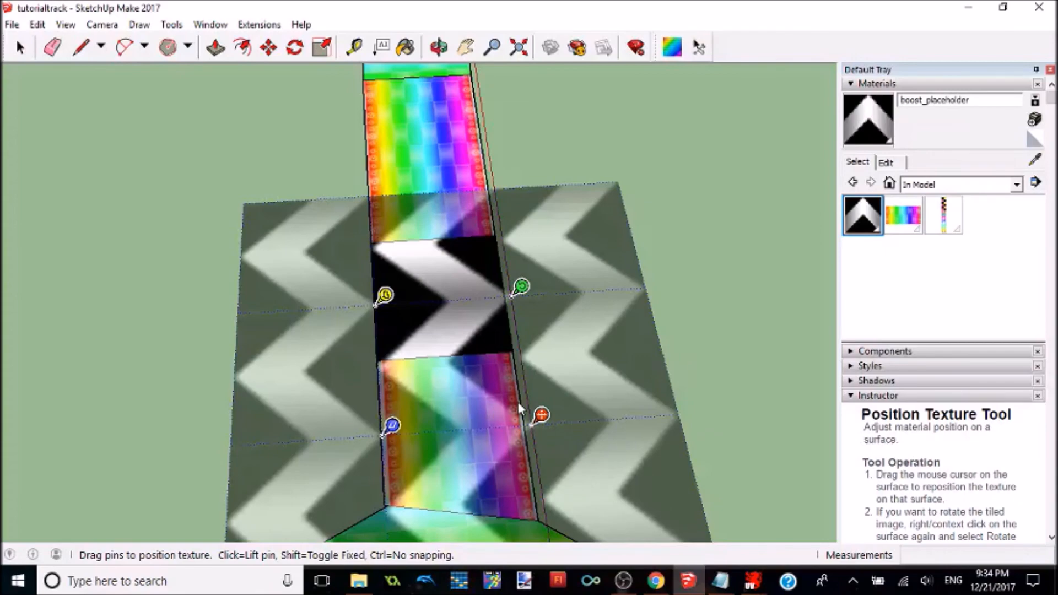
drag(533, 406, 378, 342)
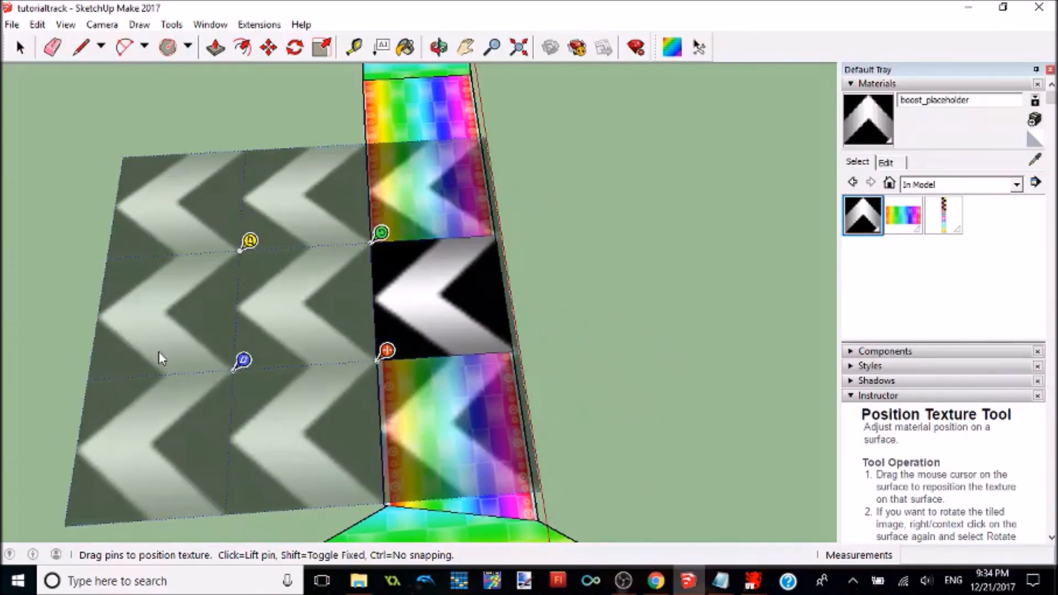
drag(379, 241, 522, 342)
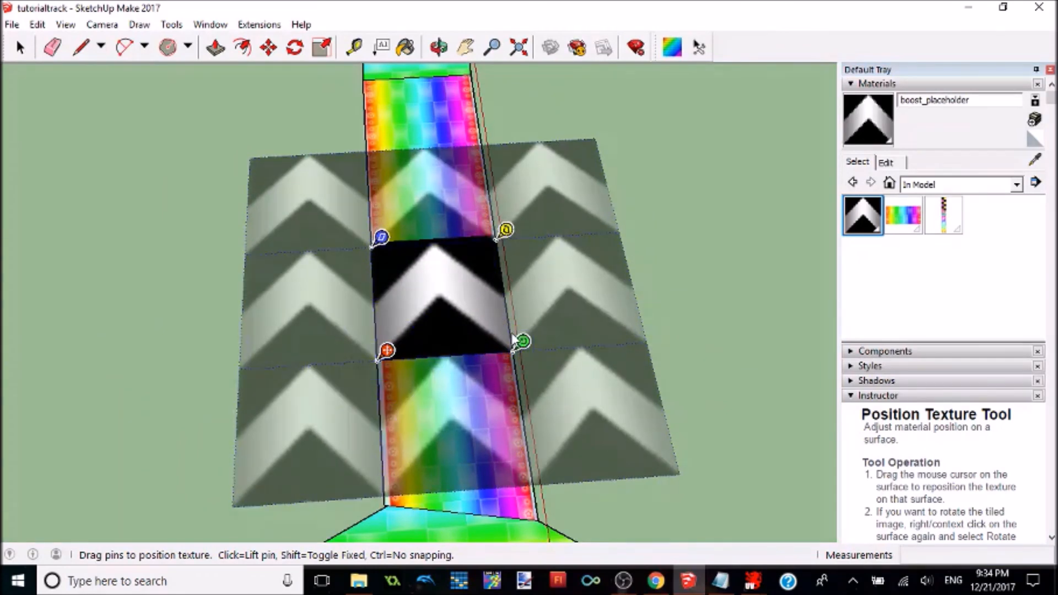
click(20, 48)
click(97, 153)
- Paint the blank road end facing the other, unpainted hexagonal platform with boost_placeholder
scroll(98, 150, down, 1)
scroll(464, 287, down, 6)
shift+middle_drag(787, 199, 899, 135)
scroll(333, 180, up, 5)
middle_drag(174, 218, 449, 305)
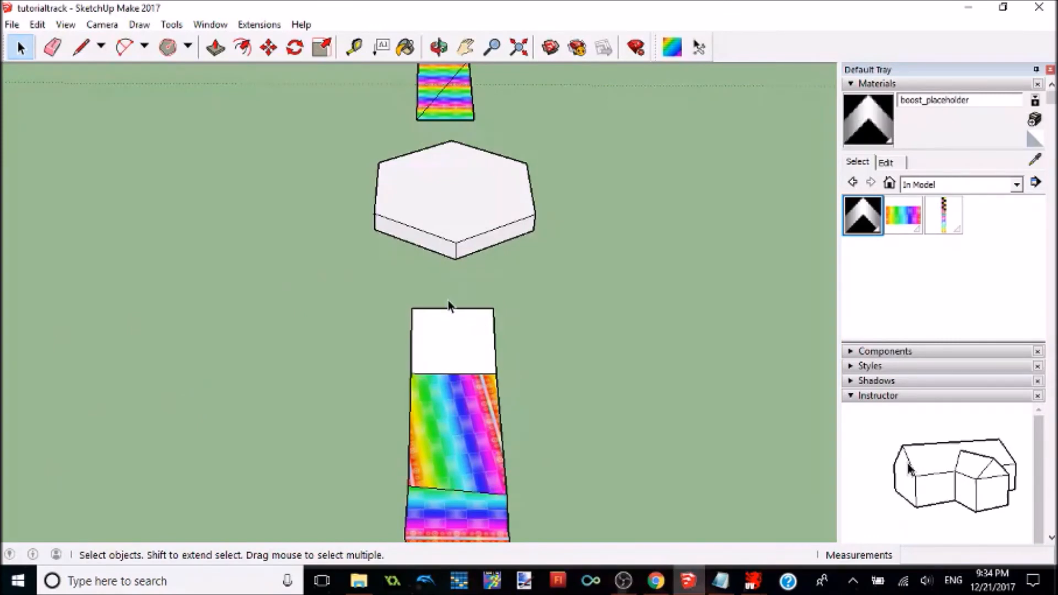
click(407, 47)
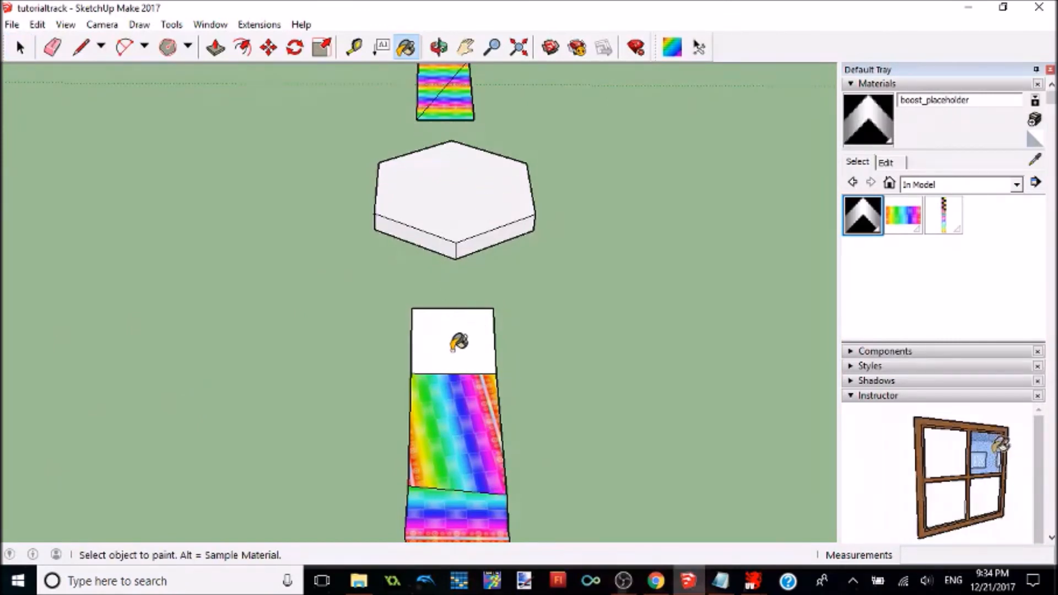
click(455, 343)
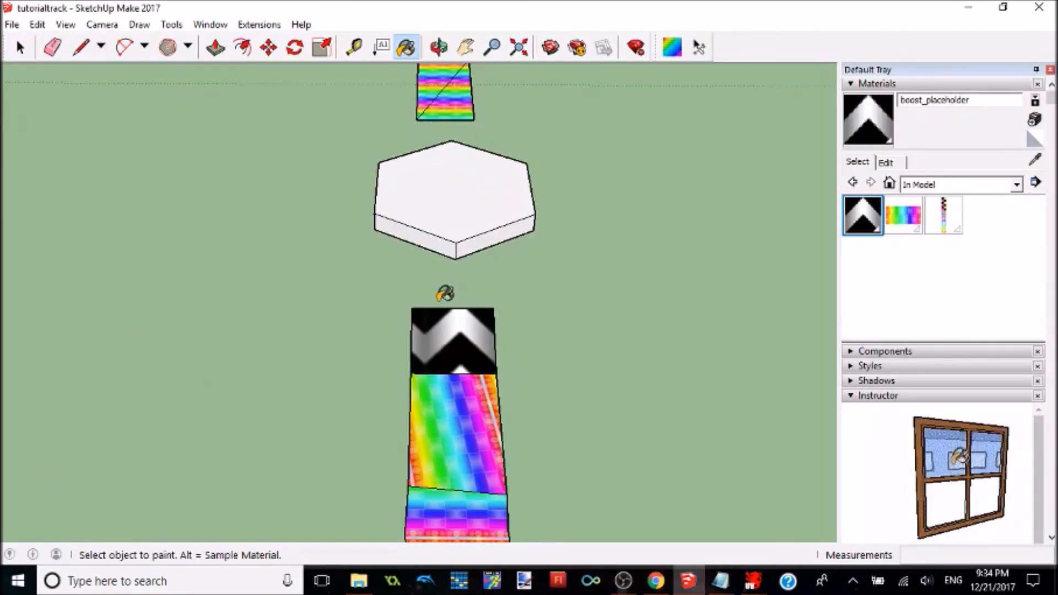
- Paint the top and side faces of the blank hexagonal platform with the road material
click(903, 216)
click(419, 227)
click(491, 233)
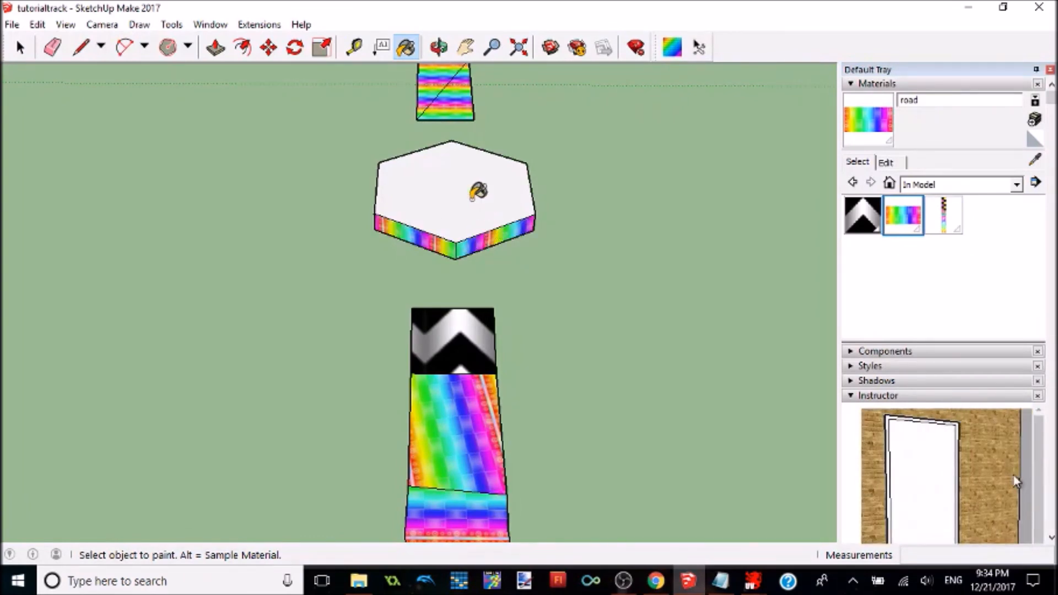
click(479, 205)
middle_drag(474, 183, 9, 286)
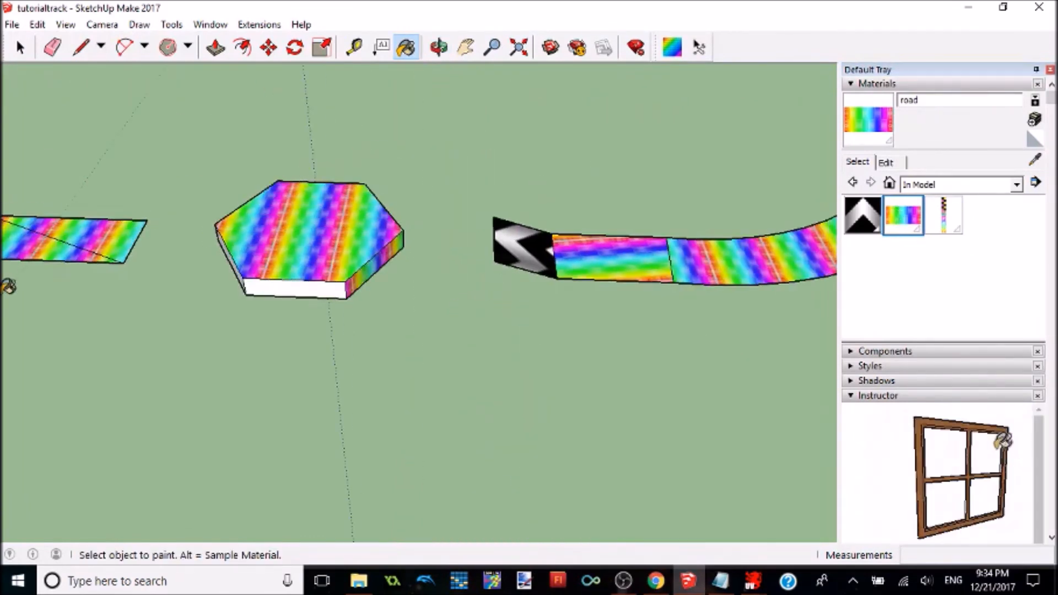
scroll(9, 286, up, 3)
click(526, 260)
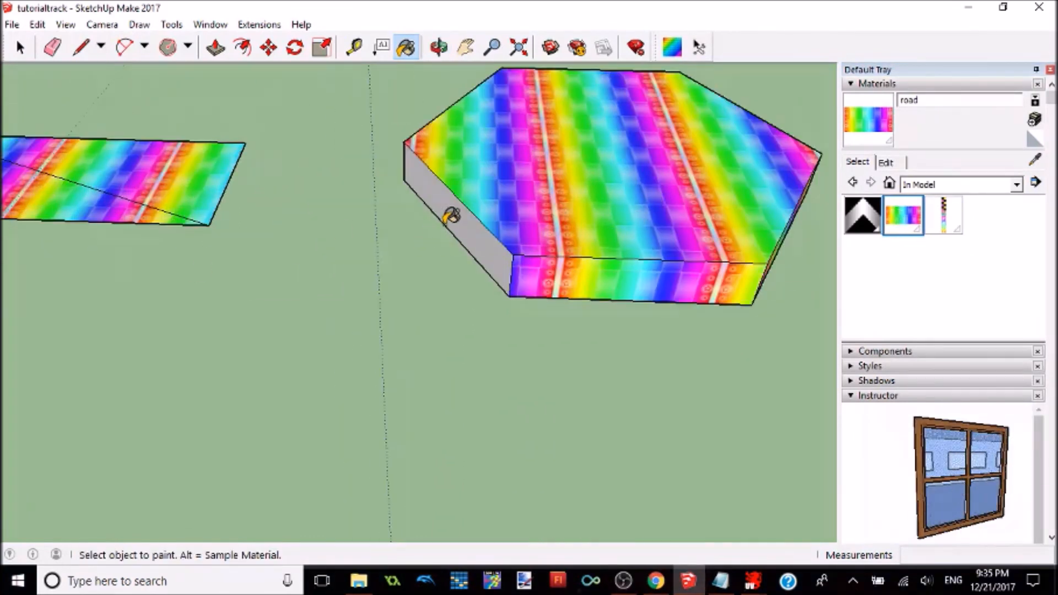
mouse_move(457, 203)
middle_down()
mouse_move(548, 213)
mouse_move(114, 123)
mouse_move(99, 171)
mouse_move(667, 280)
mouse_move(773, 179)
middle_up()
click(291, 311)
- Paint the first run of blank wall panels along the inner side of the large curve with the road material
scroll(292, 308, down, 4)
mouse_move(195, 253)
middle_down()
mouse_move(455, 263)
mouse_move(438, 557)
middle_up()
shift+middle_drag(693, 134, 68, 233)
click(62, 223)
click(127, 208)
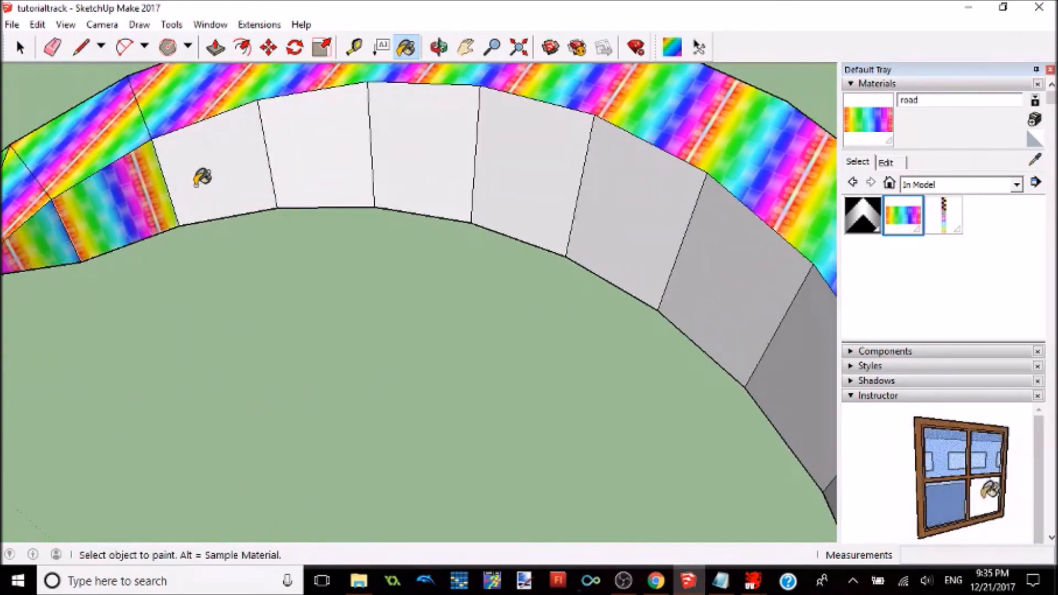
click(212, 175)
click(286, 164)
click(401, 176)
click(510, 186)
click(626, 221)
click(710, 259)
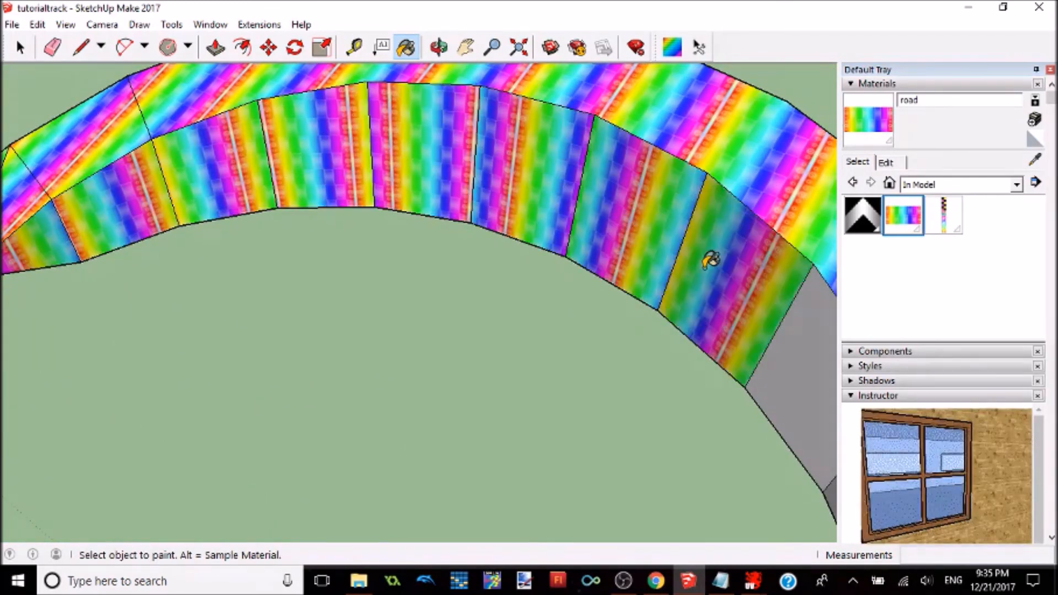
- Paint the remaining blank wall panels through to the end of the large curve with the road material
middle_drag(601, 402, 216, 292)
click(227, 210)
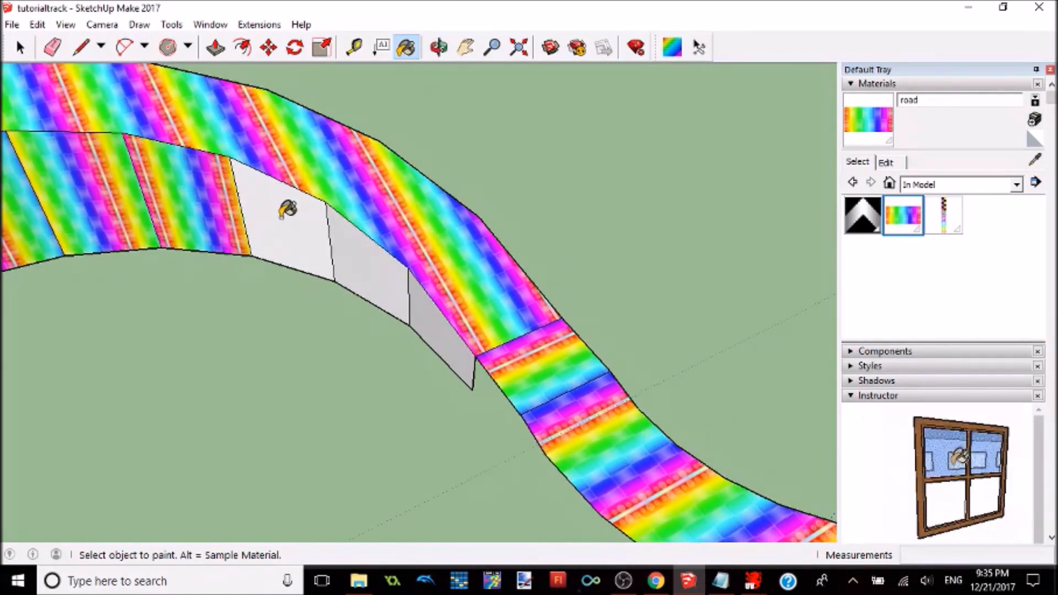
click(287, 209)
click(366, 260)
click(443, 336)
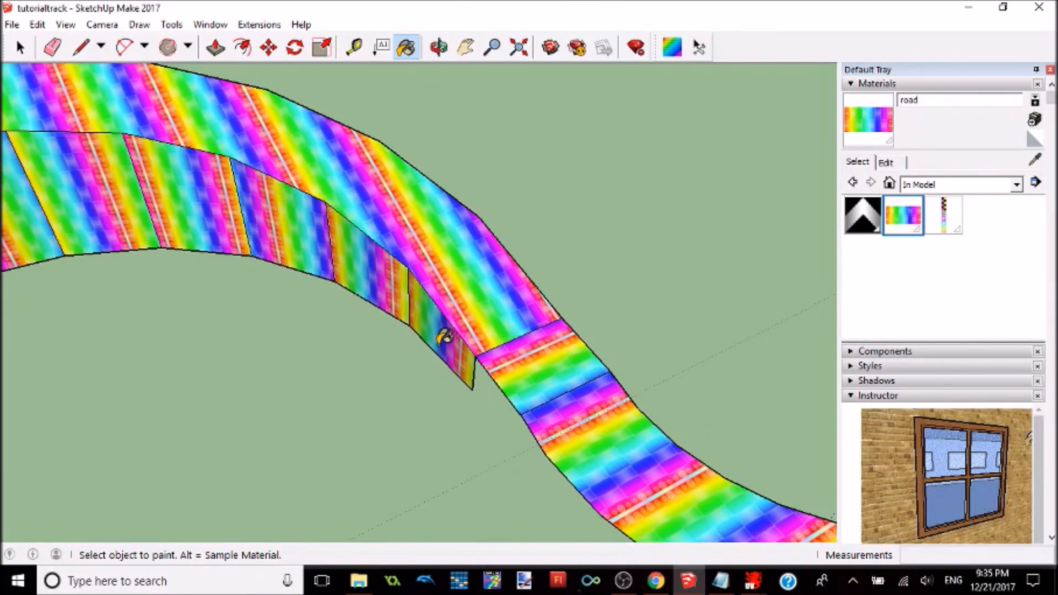
- Review the whole track and the straightened curves near the start line for complete texturing
mouse_move(399, 321)
middle_down()
mouse_move(345, 319)
mouse_move(760, 213)
mouse_move(425, 286)
mouse_move(691, 245)
mouse_move(715, 156)
mouse_move(472, 149)
mouse_move(314, 158)
mouse_move(610, 394)
mouse_move(498, 236)
mouse_move(406, 307)
mouse_move(254, 302)
mouse_move(126, 232)
mouse_move(184, 236)
mouse_move(143, 309)
mouse_move(171, 307)
mouse_move(118, 309)
middle_up()
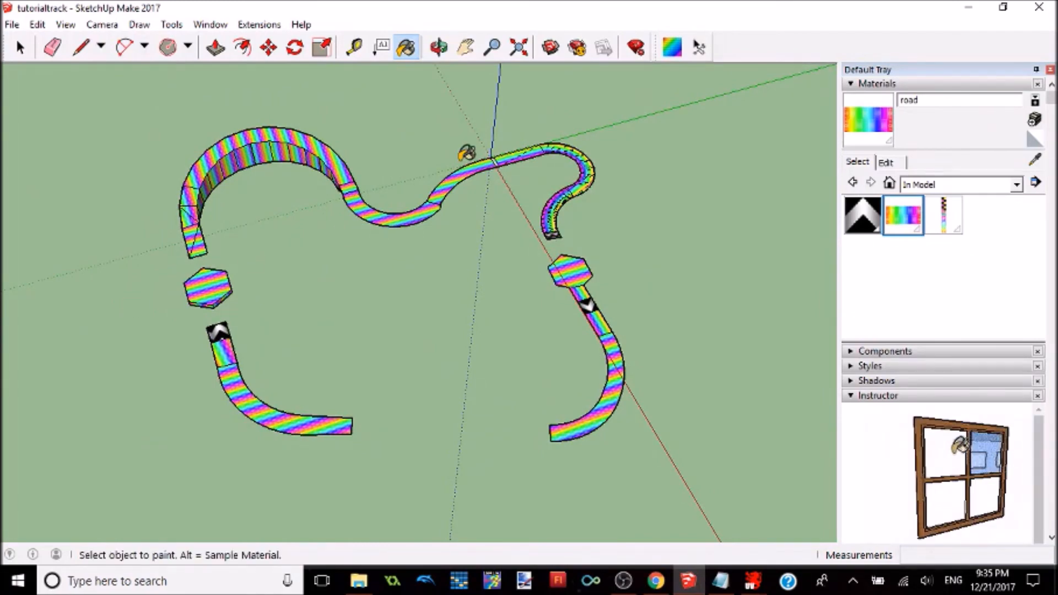
scroll(496, 155, down, 1)
middle_drag(660, 164, 337, 222)
middle_drag(558, 219, 870, 196)
scroll(364, 156, up, 6)
shift+middle_drag(458, 156, 104, 226)
mouse_move(400, 283)
middle_down()
mouse_move(366, 173)
mouse_move(472, 208)
mouse_move(524, 201)
mouse_move(500, 224)
mouse_move(524, 288)
mouse_move(441, 288)
middle_up()
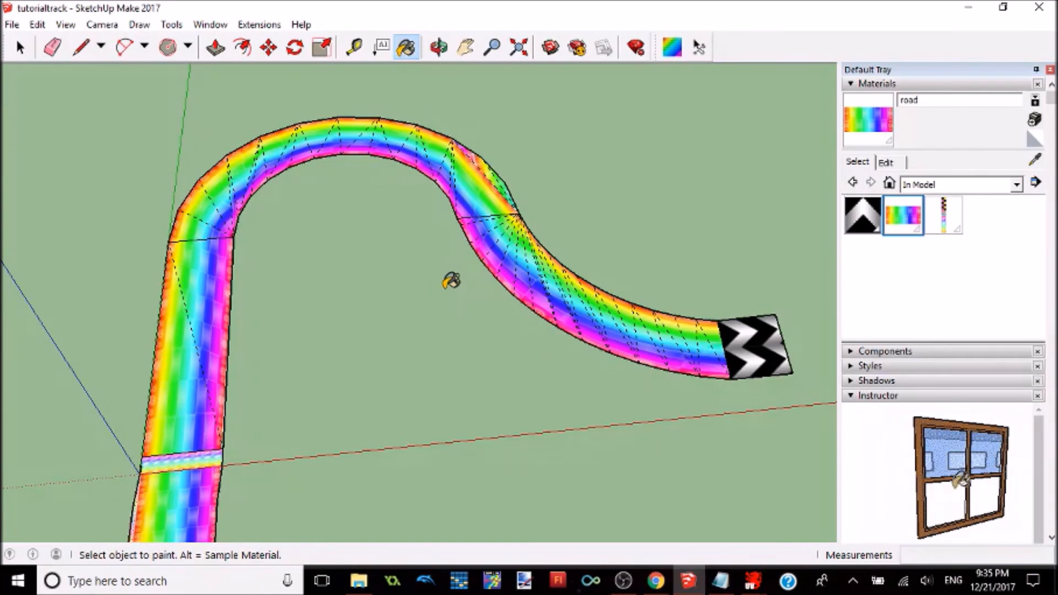
- Save the model and export it with OBJexporter to the Desktop as tutorialtrack, converting all texture files to PNG
click(14, 25)
click(35, 80)
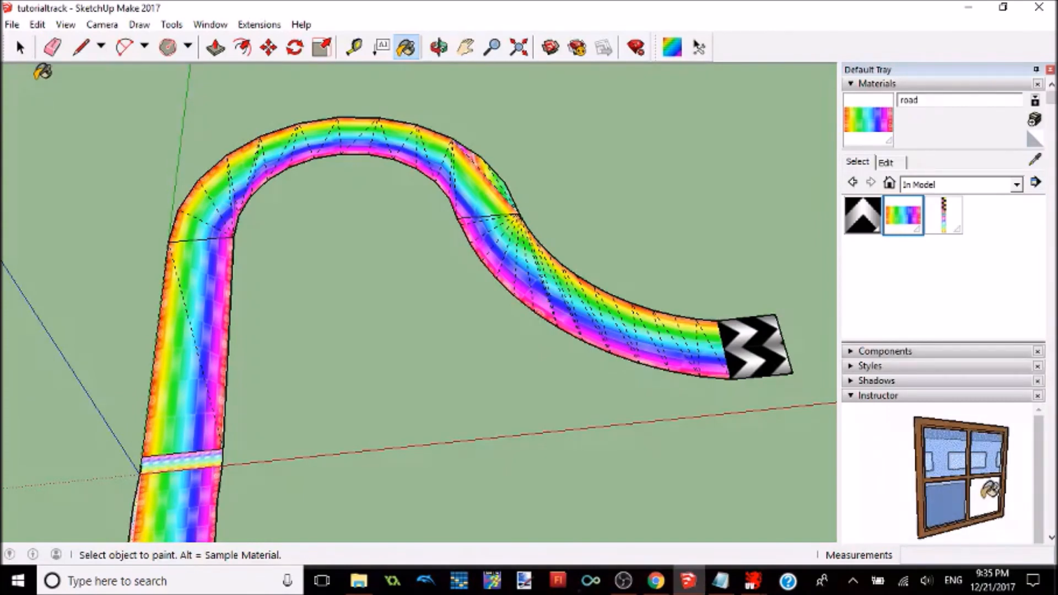
click(12, 25)
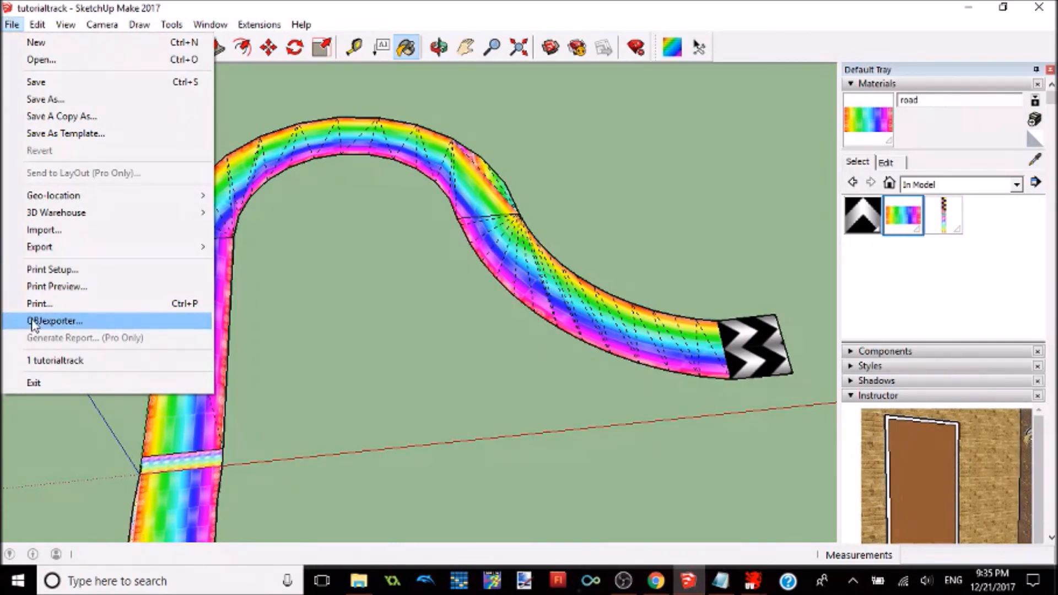
click(87, 320)
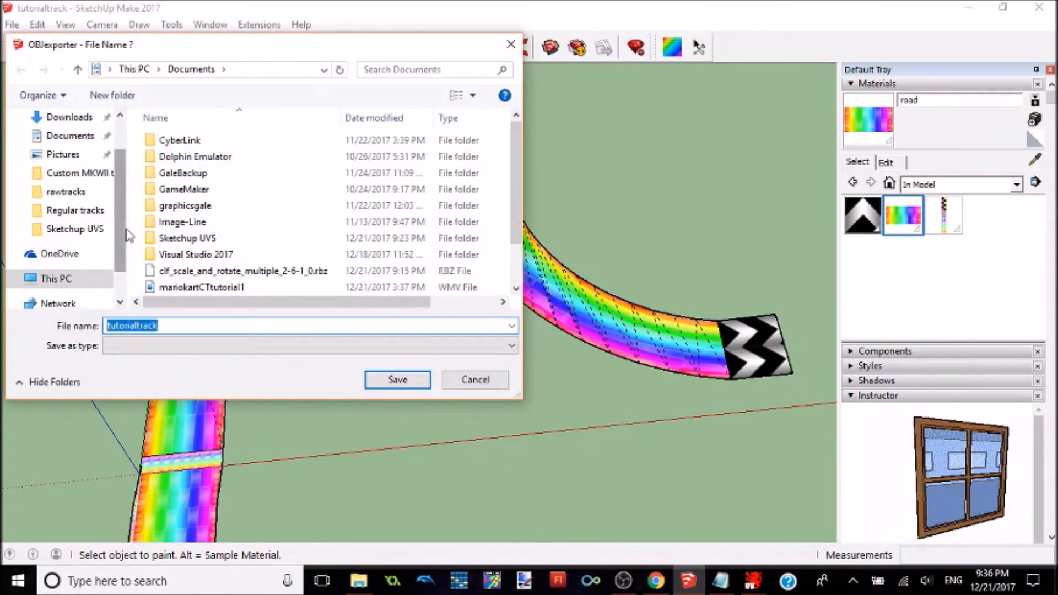
scroll(118, 220, up, 2)
click(63, 148)
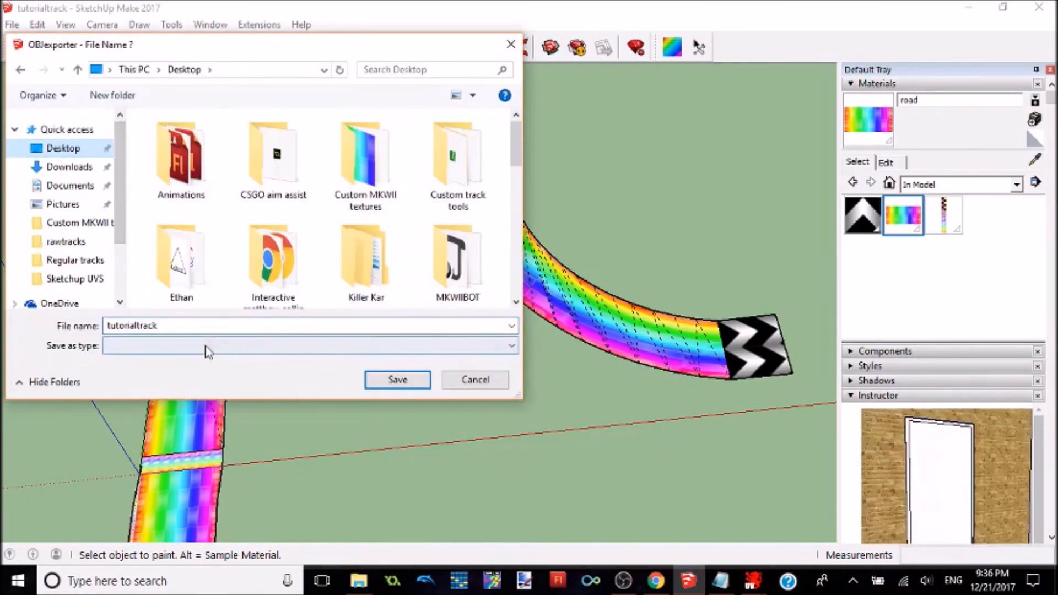
drag(516, 141, 518, 237)
click(398, 380)
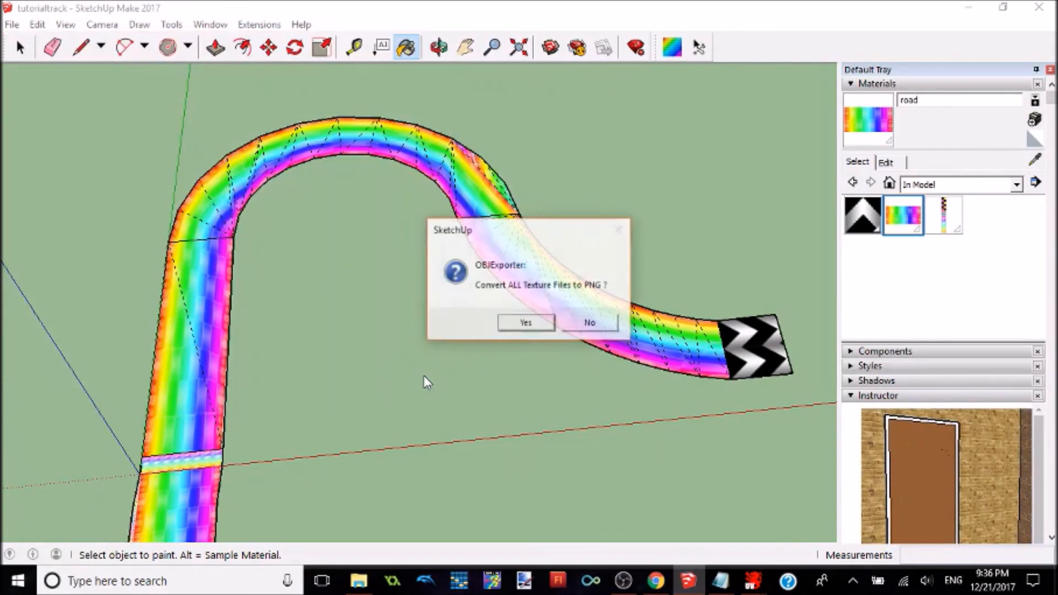
click(544, 324)
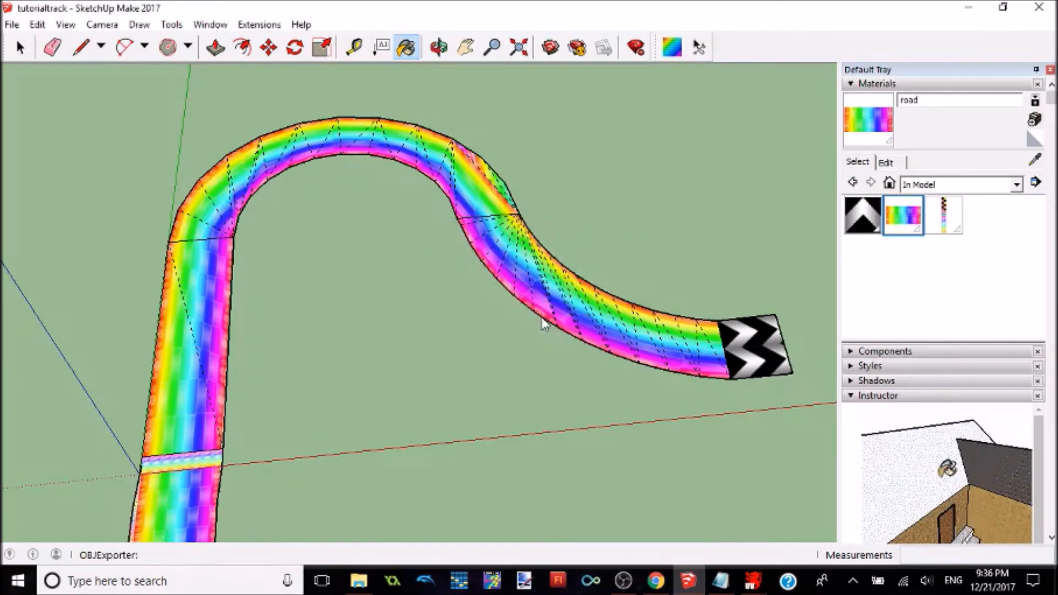
- Minimize SketchUp, then close Roadkill and the rbz-files folder window to clear the desktop
click(971, 6)
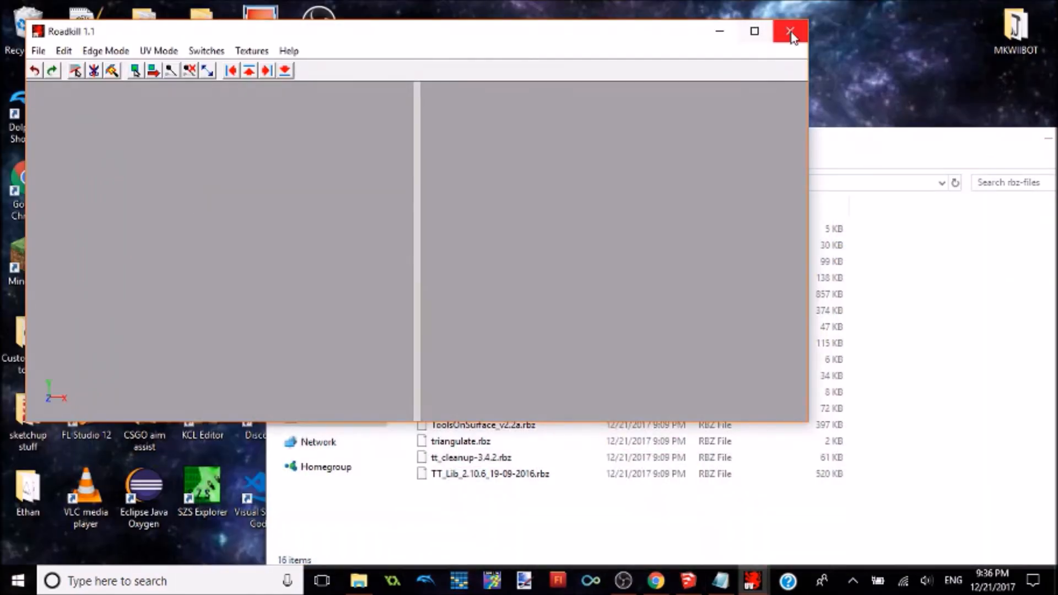
click(790, 32)
drag(890, 112, 678, 116)
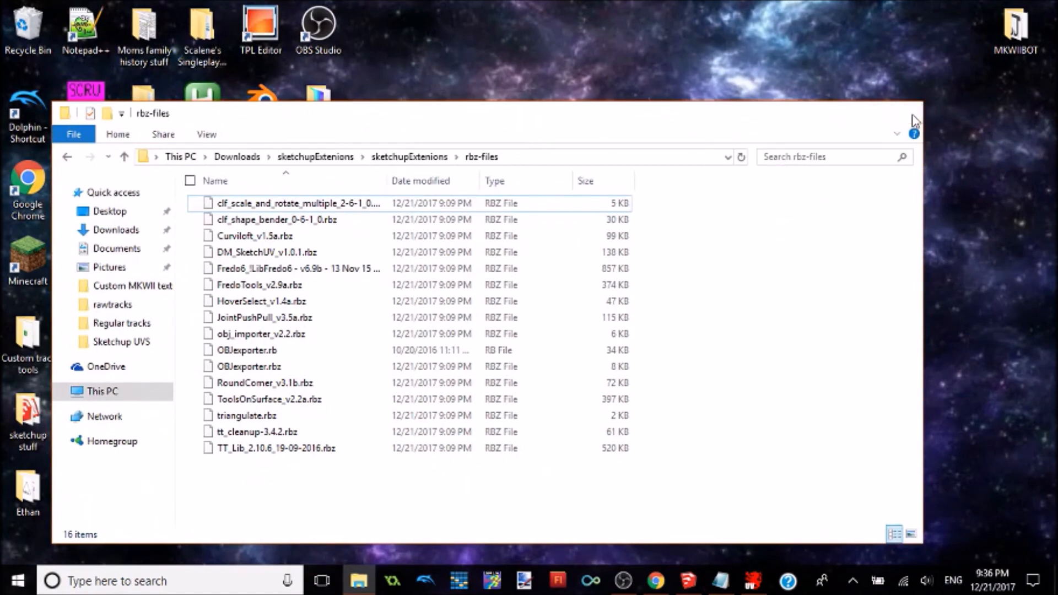
click(912, 120)
- Locate the exported tutorialtrack.obj file on the desktop and check its name
mouse_move(309, 430)
mouse_down()
mouse_move(380, 426)
mouse_move(604, 190)
mouse_move(380, 449)
mouse_move(264, 494)
mouse_move(318, 427)
mouse_up()
double_click(325, 361)
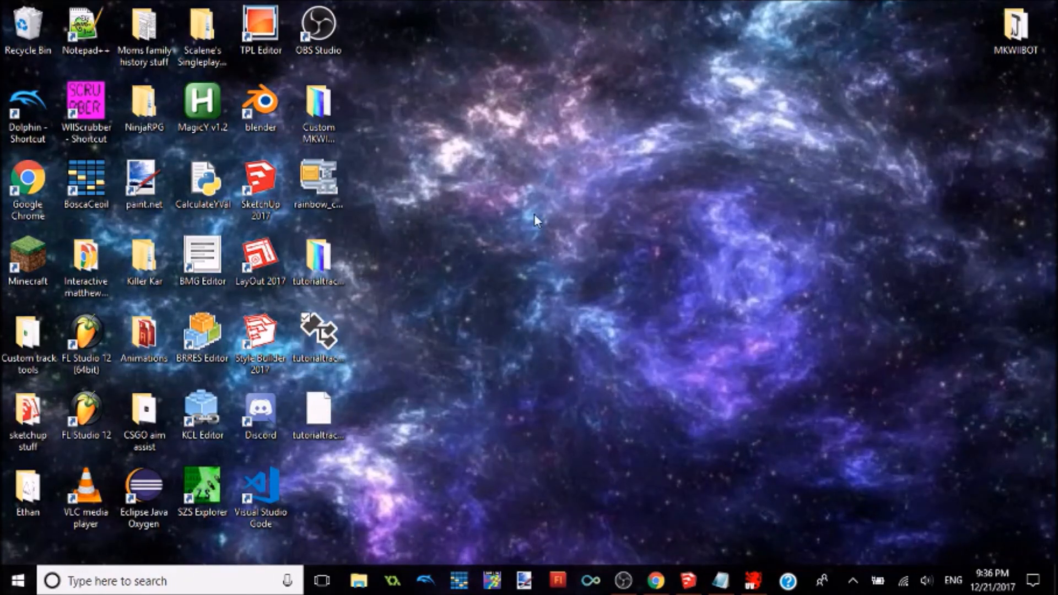
key(Escape)
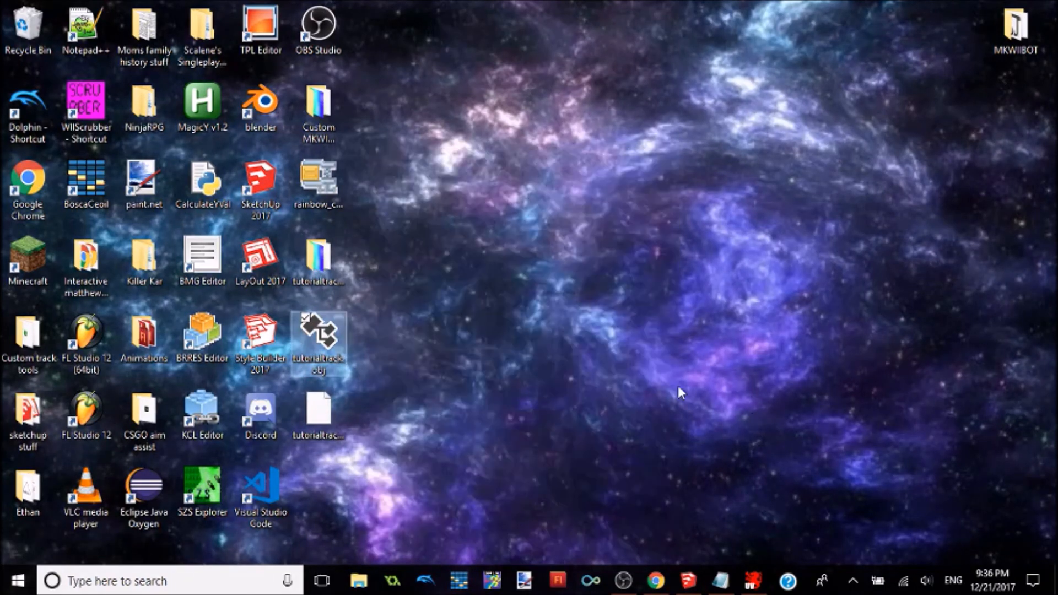
drag(369, 389, 400, 346)
drag(339, 360, 338, 359)
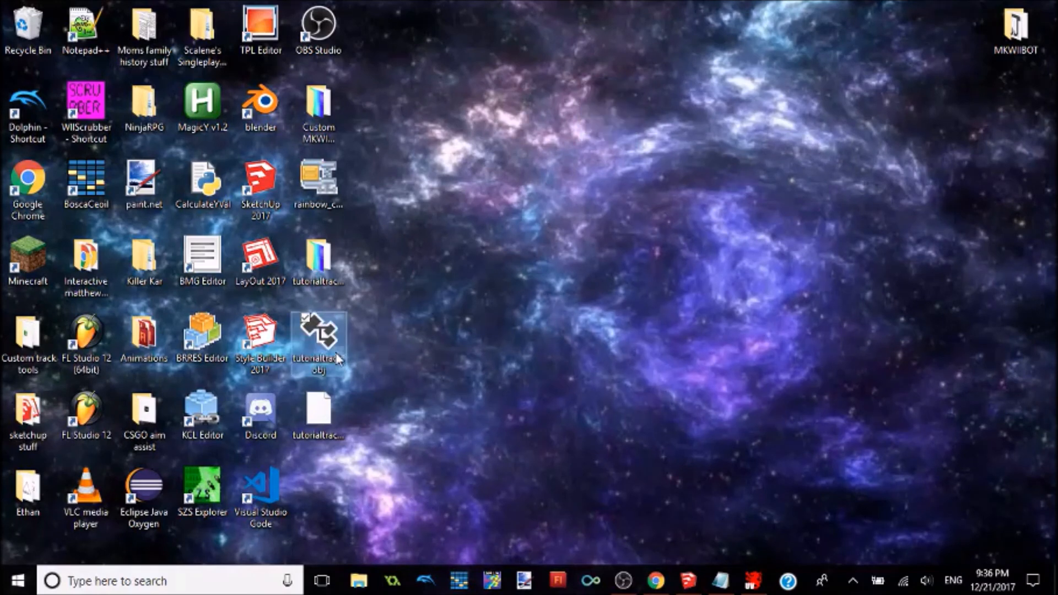